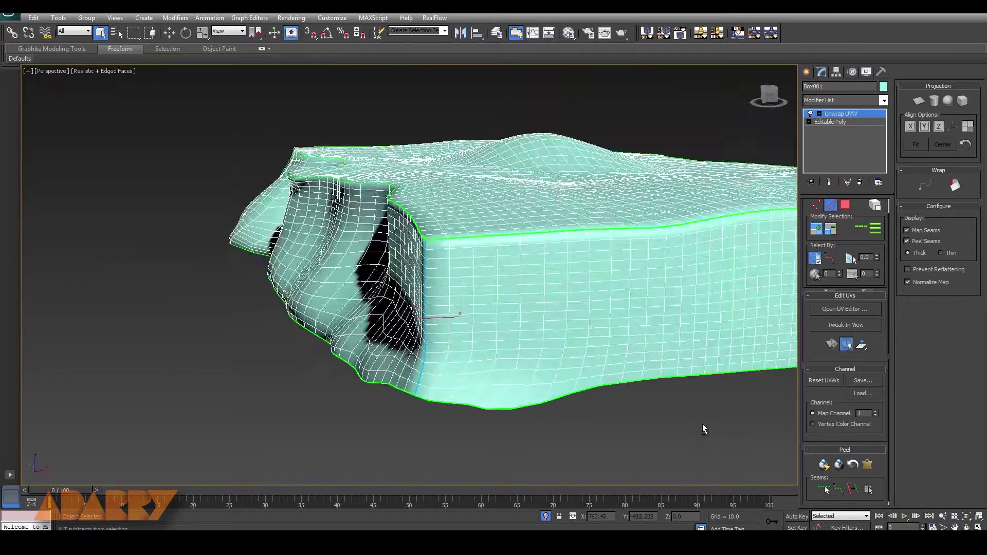
Step: Mark the vertical edge loop at one corner of the island mesh as a peel seam
click(344, 417)
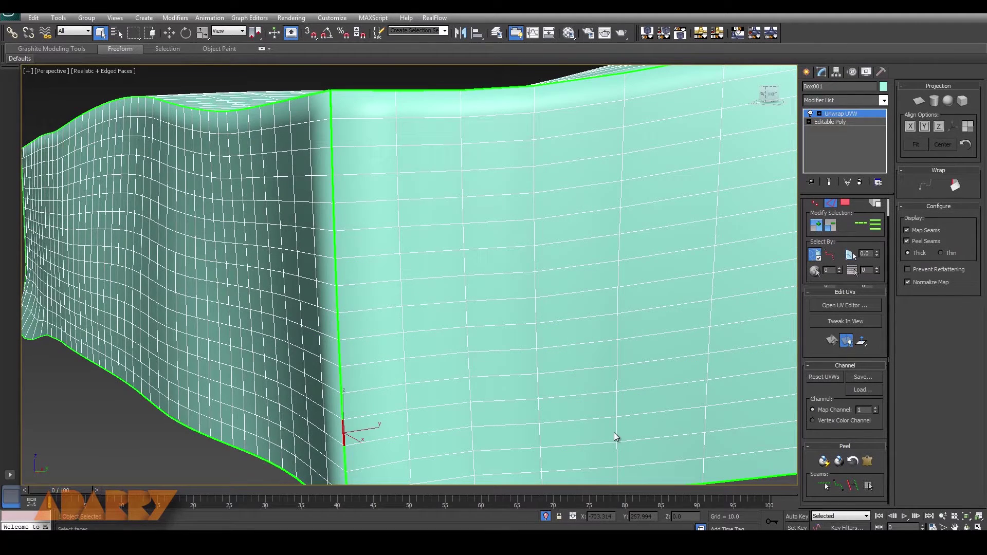
click(861, 225)
click(853, 485)
Step: Mark the vertical edge loops at the other corners of the island's side wall as peel seams
scroll(579, 340, down, 7)
alt+middle_drag(579, 340, 554, 380)
scroll(444, 362, up, 5)
scroll(412, 353, down, 6)
middle_drag(232, 412, 415, 318)
scroll(415, 319, up, 5)
click(394, 287)
click(862, 224)
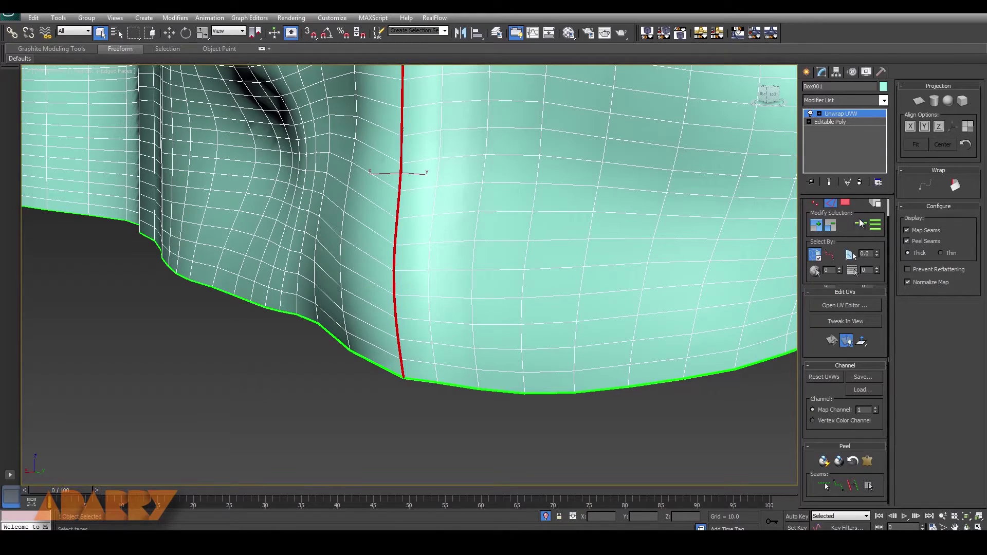
click(852, 485)
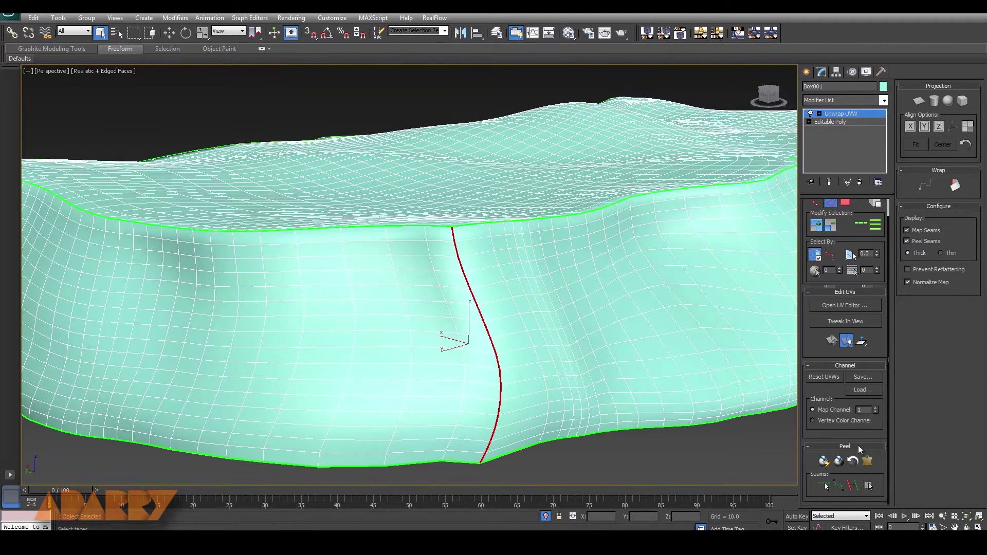
click(853, 486)
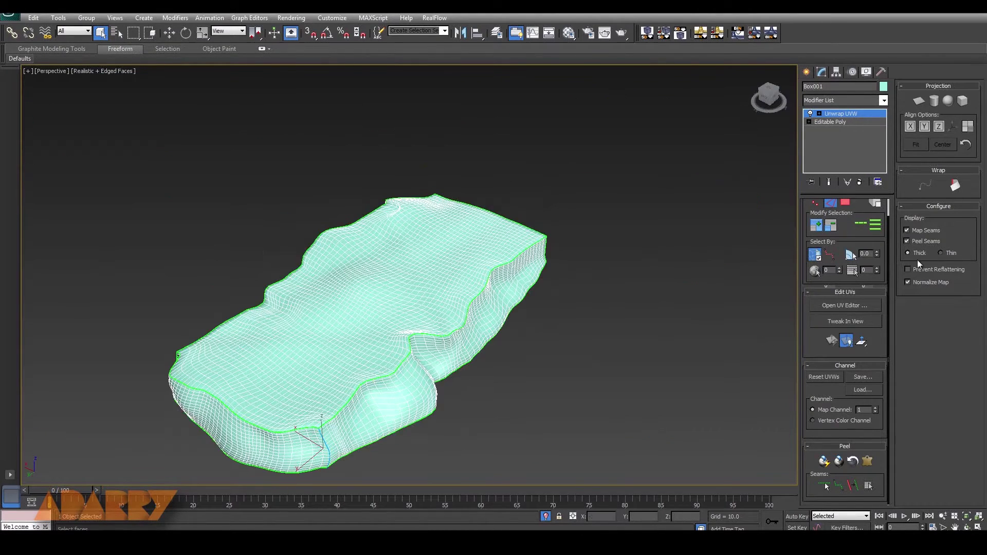
Step: Select all the island's faces, then run a pelt map simulation on them and commit it
click(846, 203)
click(529, 301)
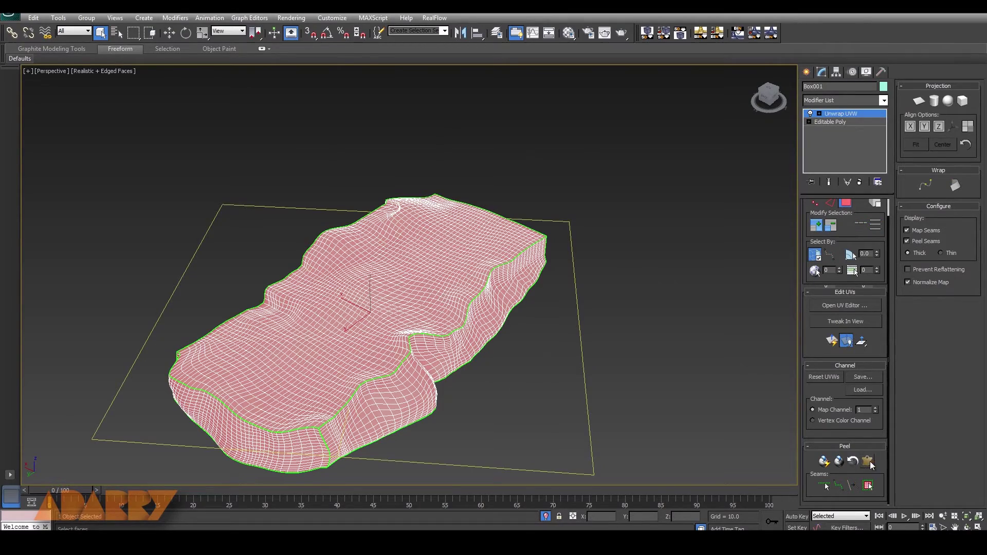
click(869, 462)
click(471, 167)
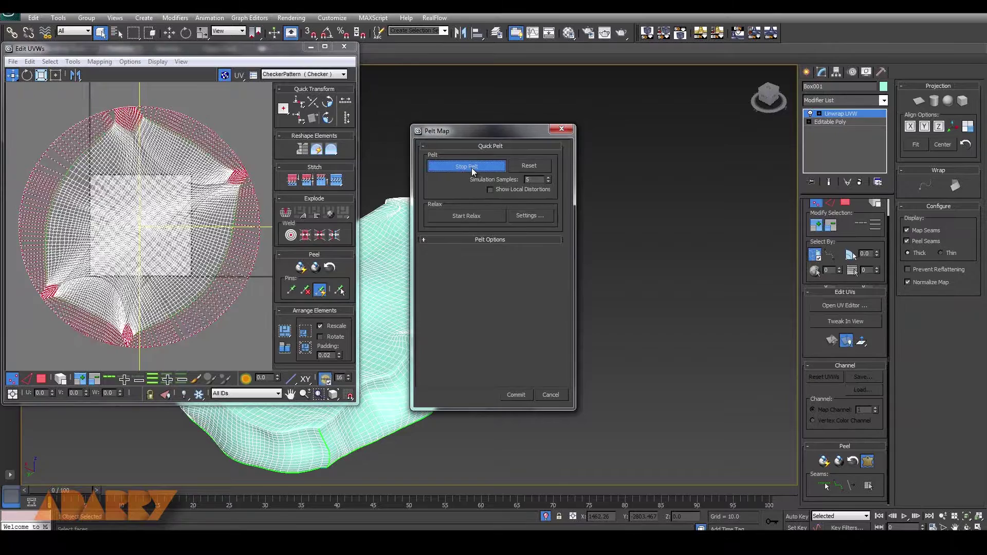
click(518, 394)
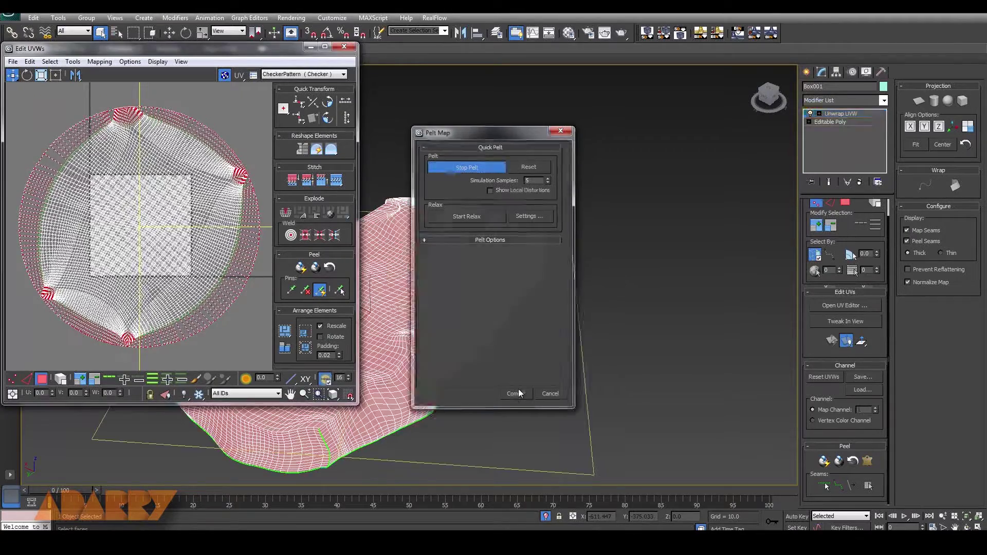
Step: Enlarge the UV editor and relax the pelted UV shell by face angles
click(325, 47)
click(68, 17)
click(95, 192)
click(82, 45)
click(70, 53)
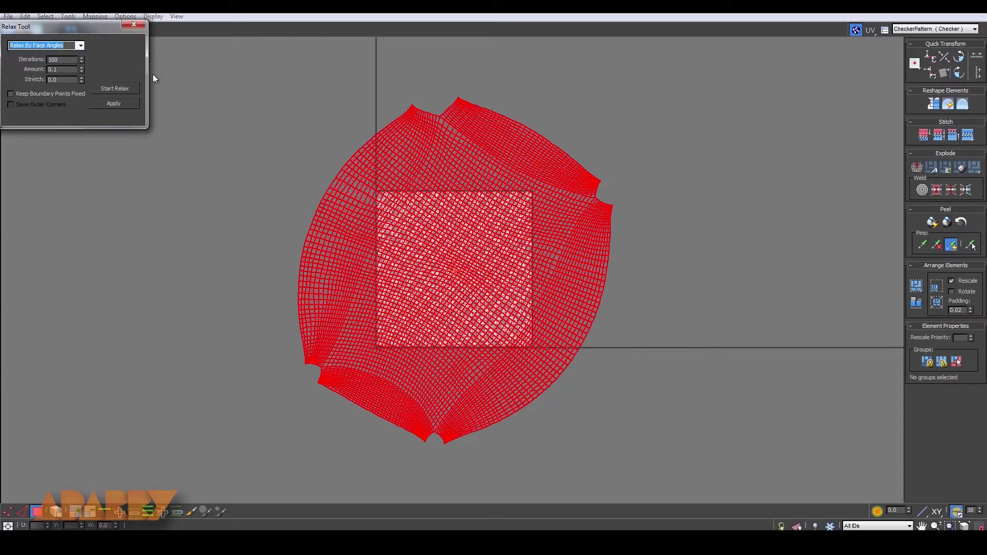
click(120, 89)
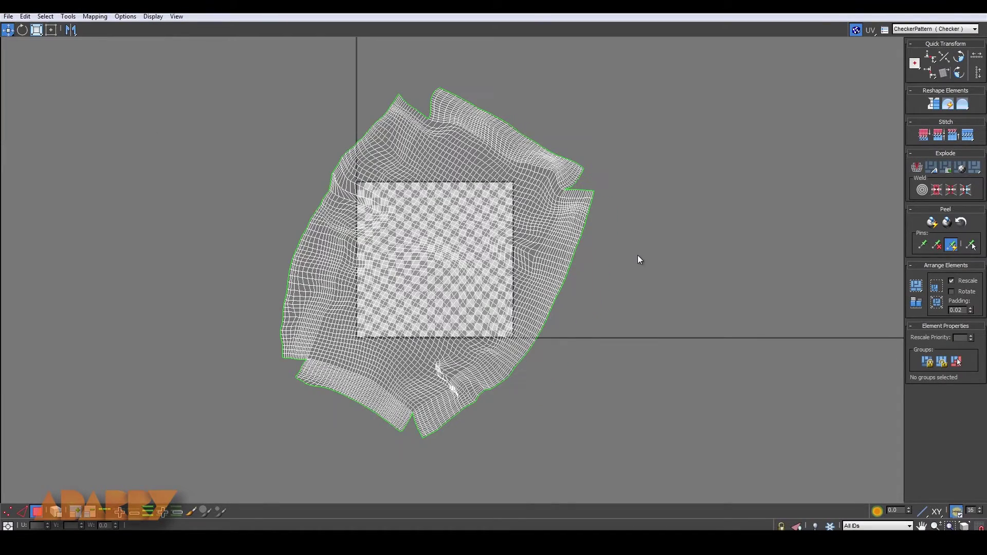
Step: Scale and rotate the UV shell so it lies horizontally inside the checkered UV square
drag(422, 301, 403, 349)
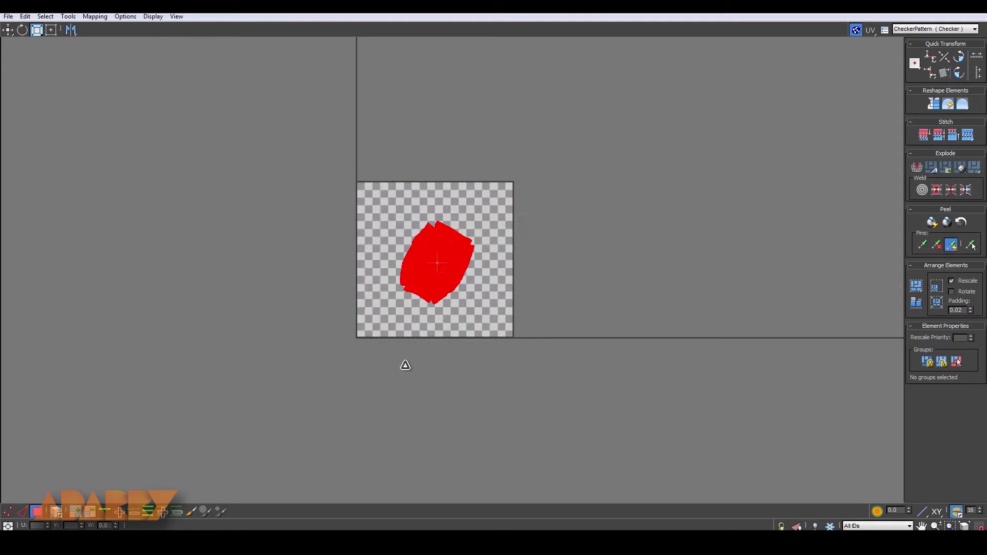
click(22, 29)
drag(454, 226, 450, 264)
Step: Render the island's UV layout as a 1024 by 1024 UVW template
click(68, 16)
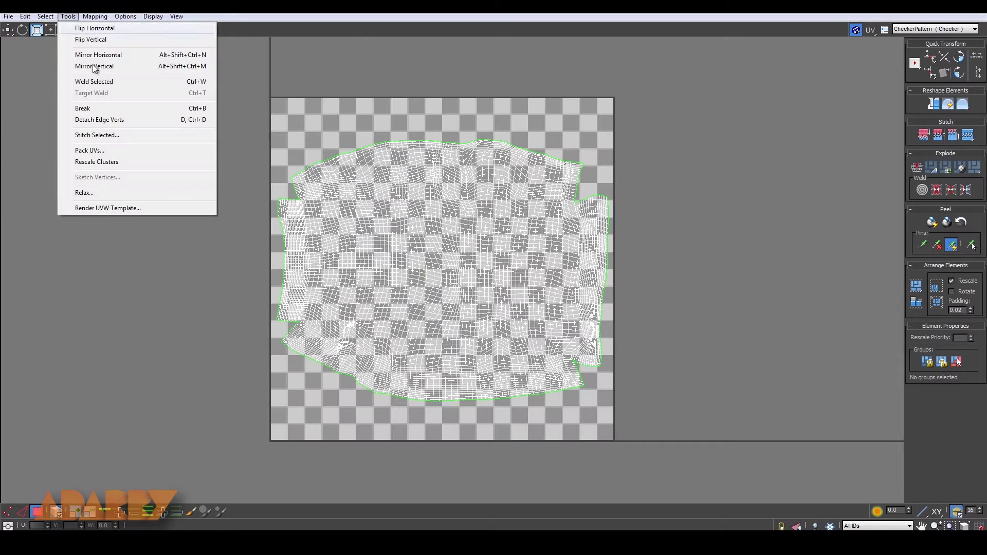
click(81, 202)
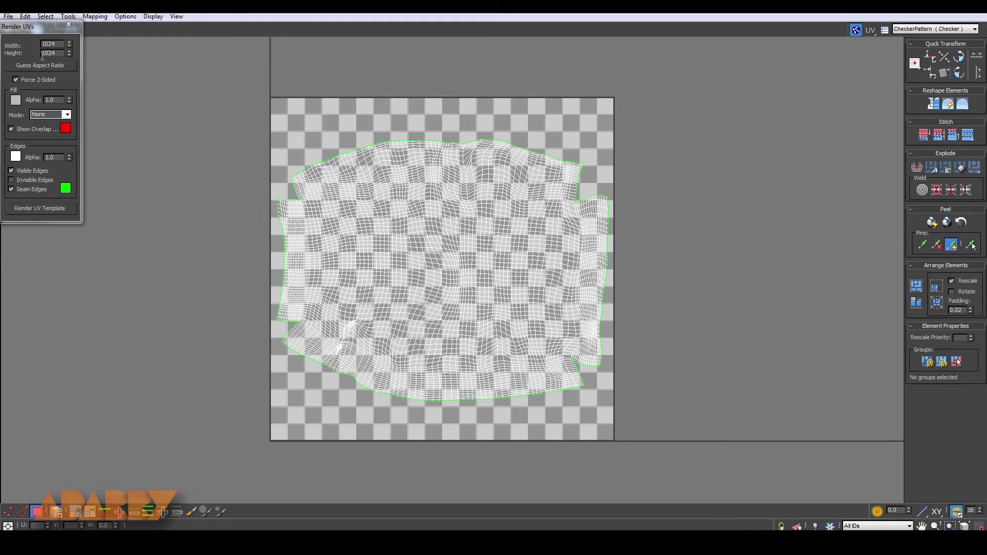
click(41, 213)
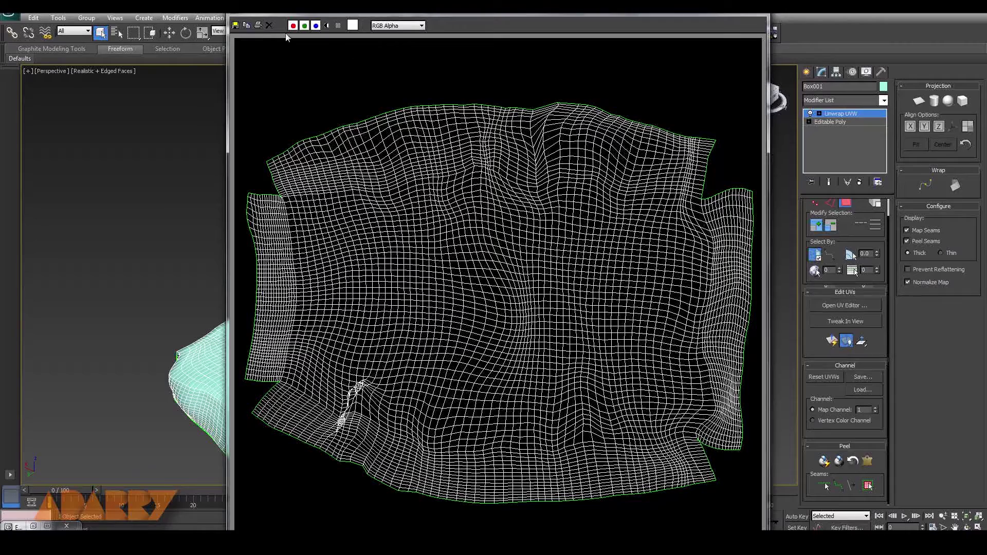
Step: Save the rendered UV template as a JPEG named Island_uv in the texture folder, at quality 100
click(238, 25)
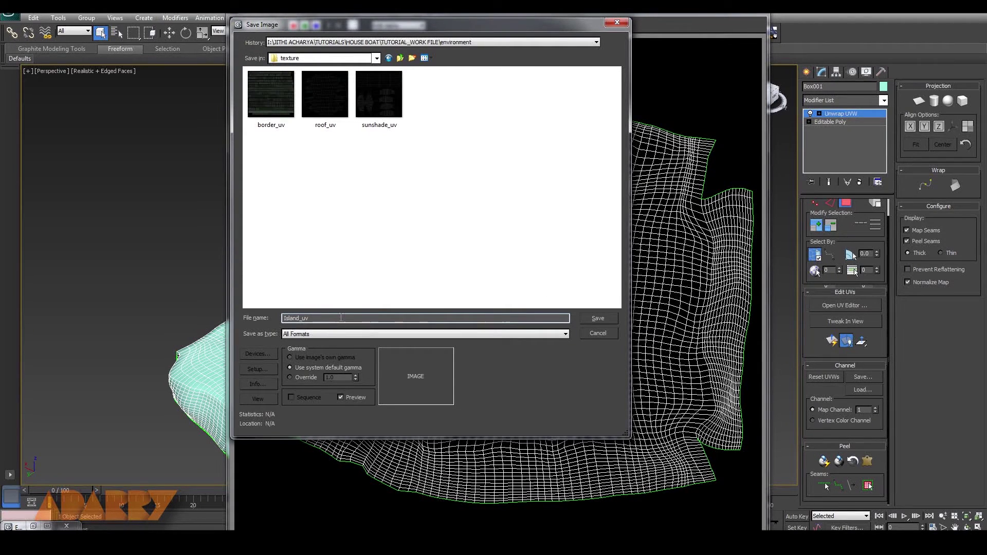
click(399, 338)
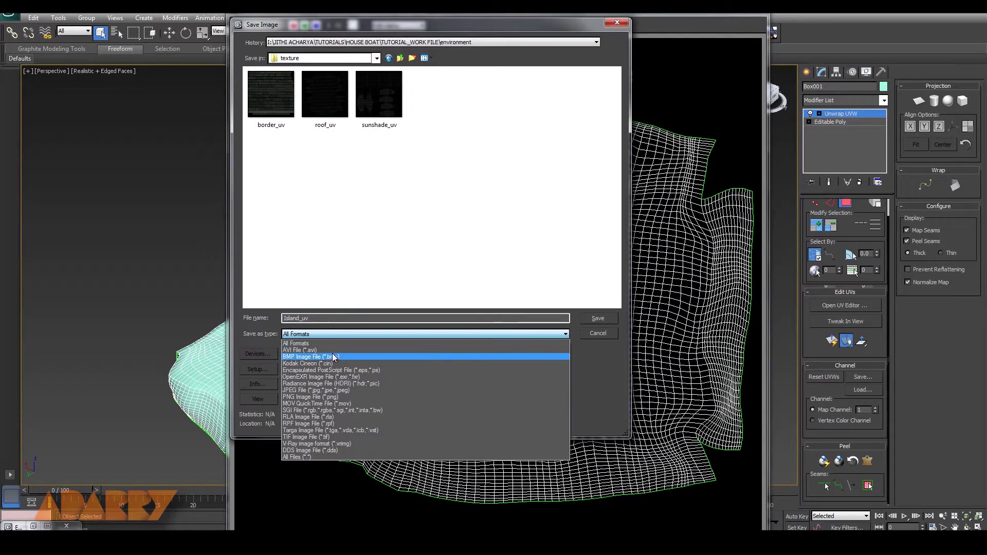
click(325, 391)
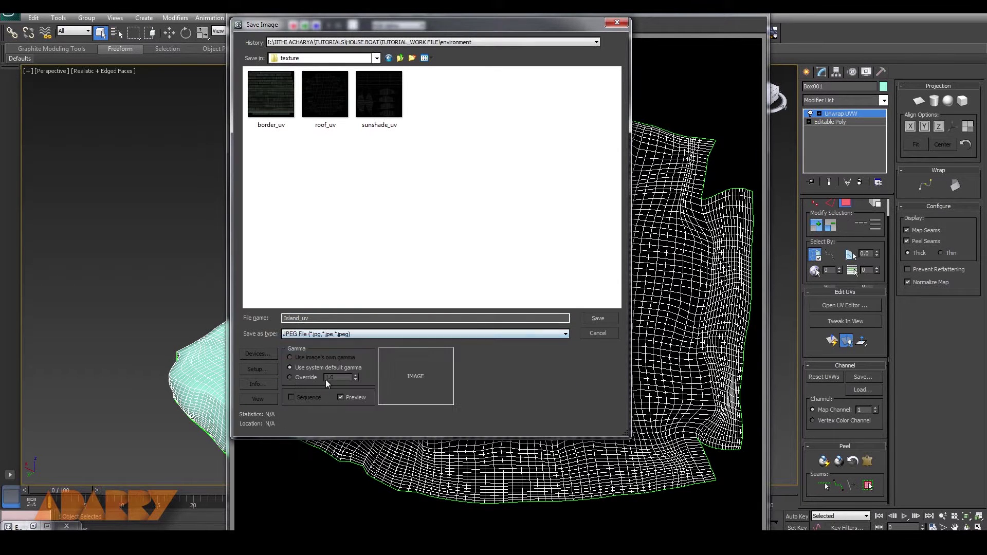
click(599, 318)
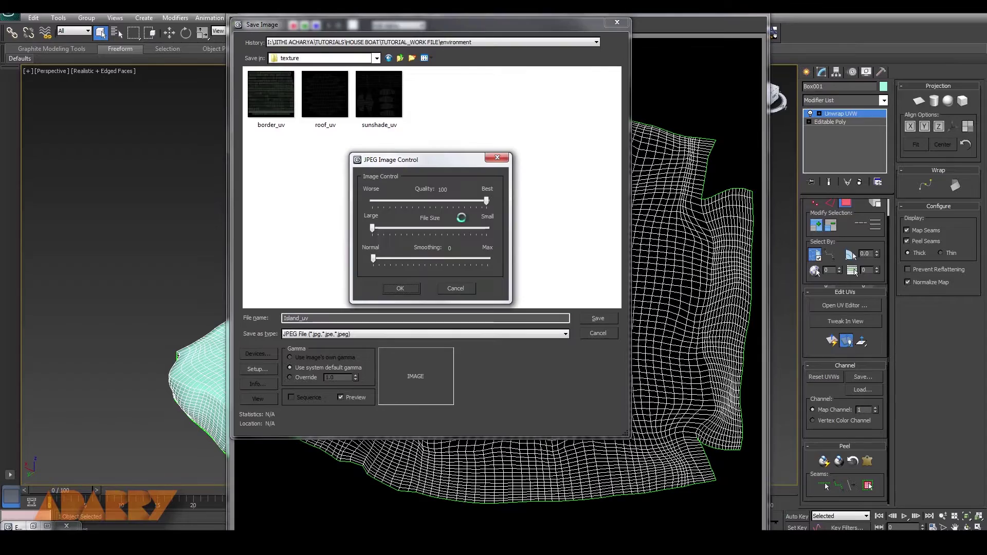
click(403, 288)
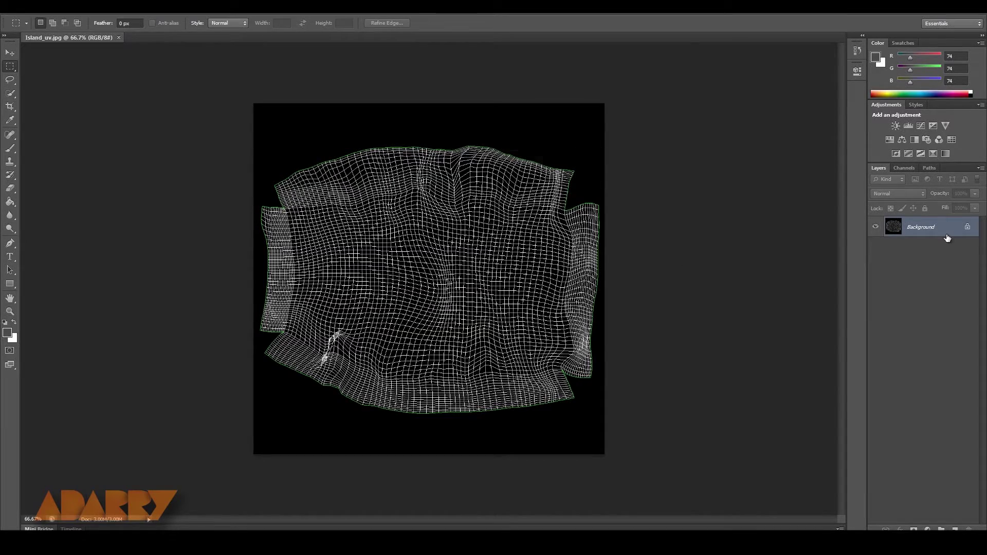
Step: In Photoshop, convert the Background of Island_uv.jpg into a regular layer
double_click(947, 238)
click(580, 172)
alt+scroll(482, 276, up, 5)
alt+scroll(482, 276, up, 2)
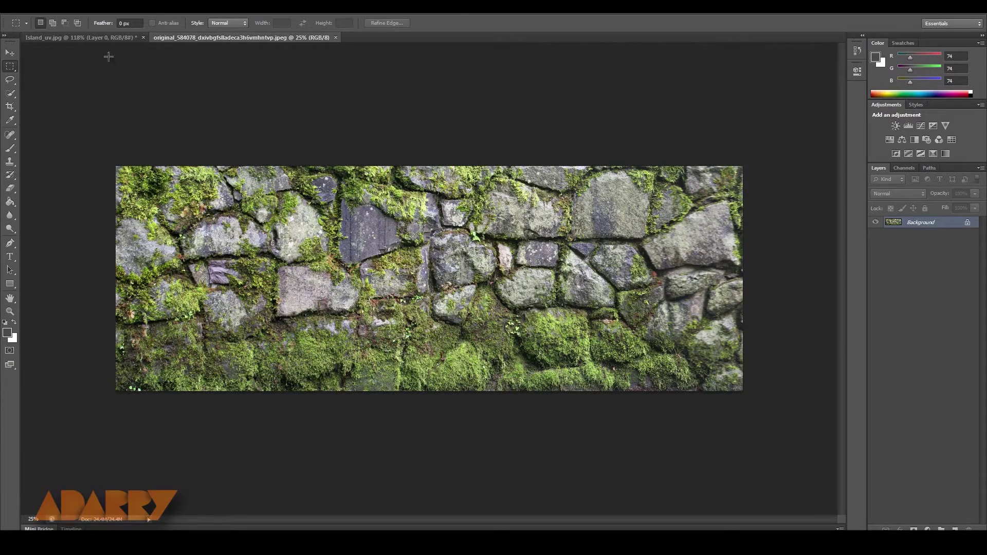
Step: Unlock the mossy stone wall image's background layer and bring it into the Island_uv.jpg document
click(5, 53)
double_click(932, 224)
key(Return)
drag(492, 235, 449, 386)
Step: Scale the stone wall layer down to about 7% and place it near the UV layout's lower left corner
key(ctrl+t)
alt+scroll(591, 246, down, 5)
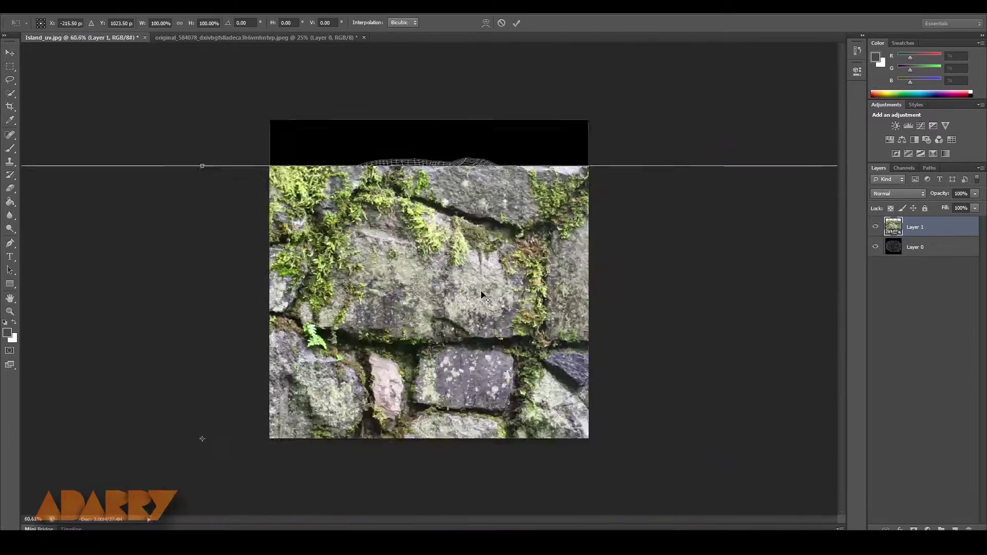
shift+drag(584, 246, 429, 309)
alt+scroll(428, 311, up, 16)
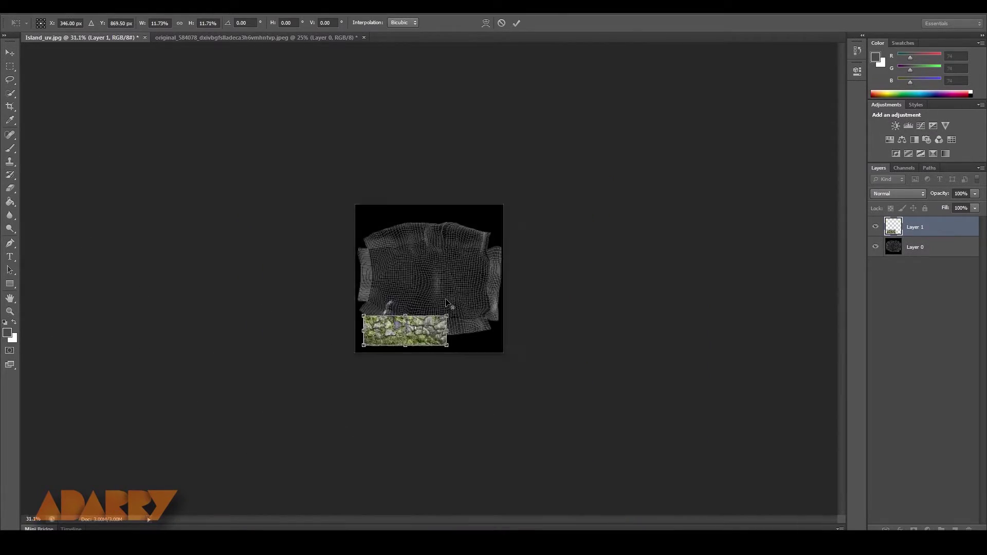
drag(428, 409, 414, 366)
shift+drag(463, 341, 366, 377)
alt+scroll(247, 441, up, 5)
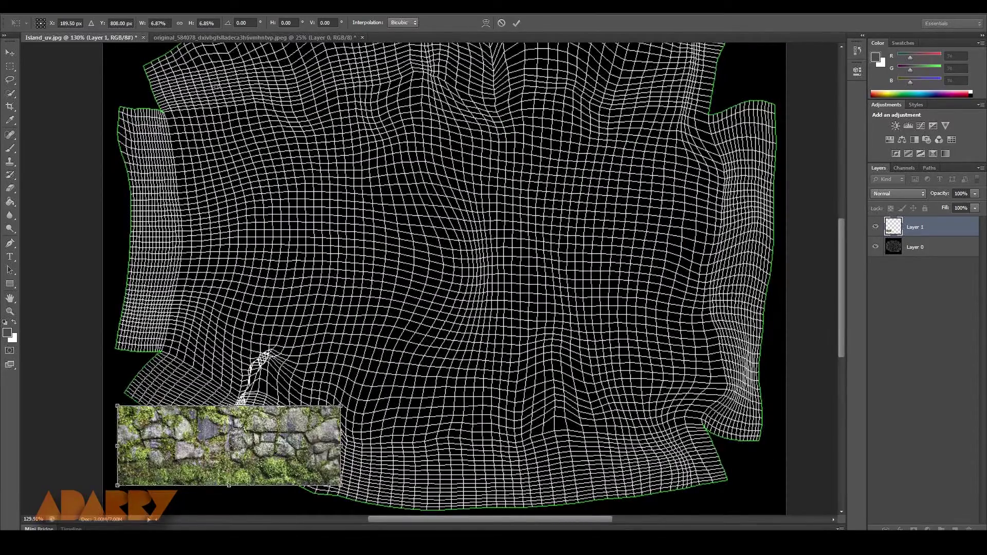
Step: Rotate the stone strip and align it with the slanted lower left border of the UV layout
drag(443, 327, 564, 263)
drag(350, 381, 387, 352)
drag(478, 314, 480, 365)
Step: Duplicate the stone strip and rotate the copy to continue along the lower border of the UV layout
drag(420, 364, 604, 444)
key(Return)
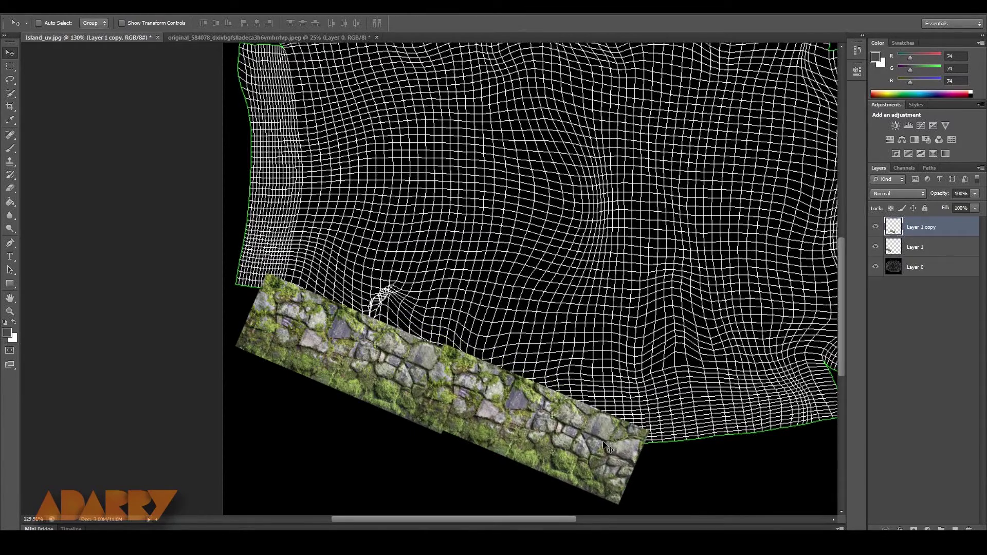
key(ctrl+t)
drag(664, 342, 619, 309)
drag(607, 406, 627, 383)
shift+drag(690, 436, 721, 445)
key(Return)
Step: Add another stone strip copy, rotated to cover the right end of the lower border
drag(741, 410, 517, 399)
alt+drag(437, 396, 597, 386)
key(ctrl+t)
drag(639, 333, 608, 304)
drag(587, 375, 580, 402)
drag(351, 393, 352, 377)
Step: Duplicate the stone strip into the upper part of the UV layout and flip the copy vertically
drag(508, 412, 377, 167)
key(Return)
key(ctrl+0)
key(ctrl+t)
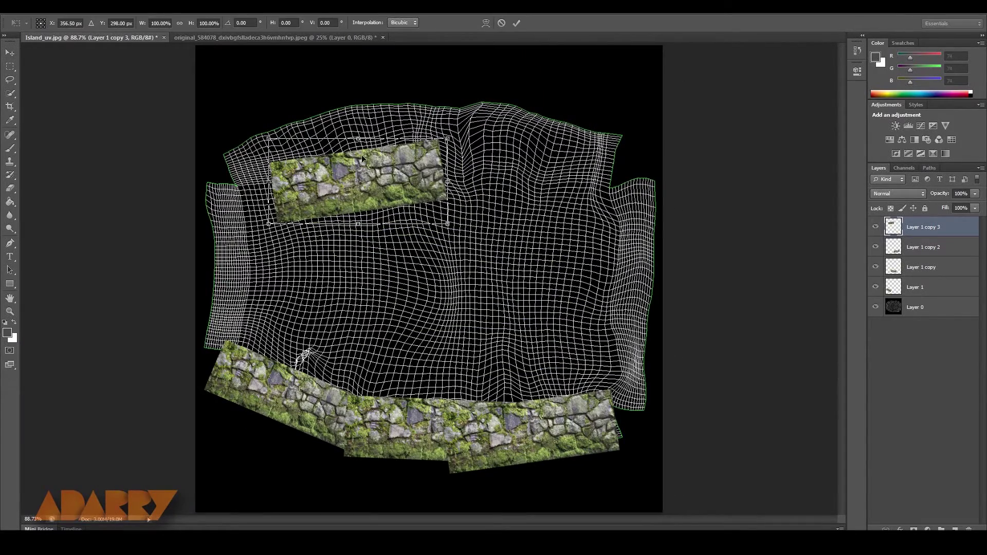
right_click(377, 168)
click(407, 331)
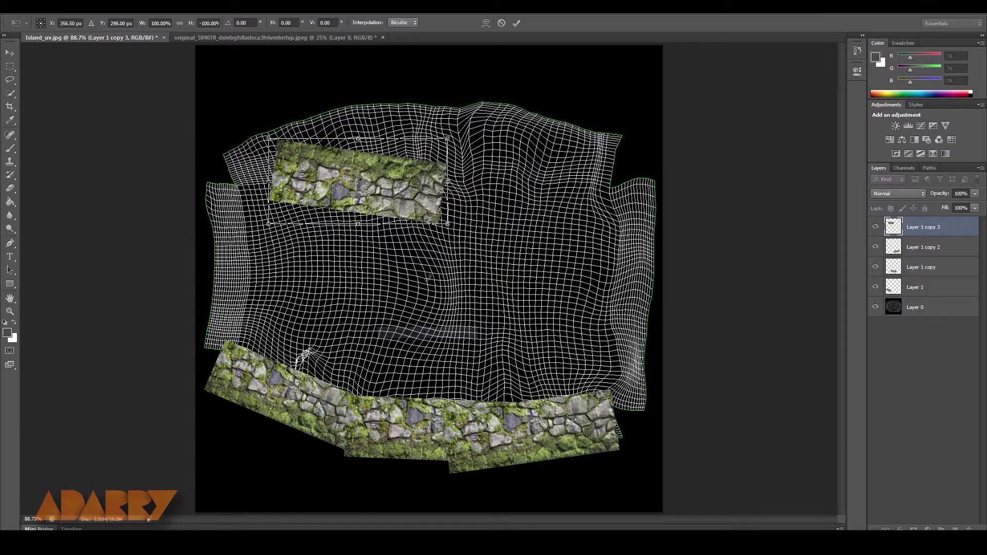
Step: Rotate and resize the flipped strip to fit along the upper left border of the UV layout
alt+scroll(436, 204, up, 8)
drag(434, 215, 547, 439)
drag(590, 282, 509, 230)
drag(416, 362, 315, 301)
drag(446, 165, 429, 148)
drag(364, 258, 359, 244)
shift+drag(488, 307, 549, 329)
Step: Duplicate the flipped strip and rotate the copy to cover the upper right border of the UV layout
drag(459, 302, 711, 236)
key(Return)
alt+scroll(573, 310, down, 4)
alt+scroll(573, 312, down, 1)
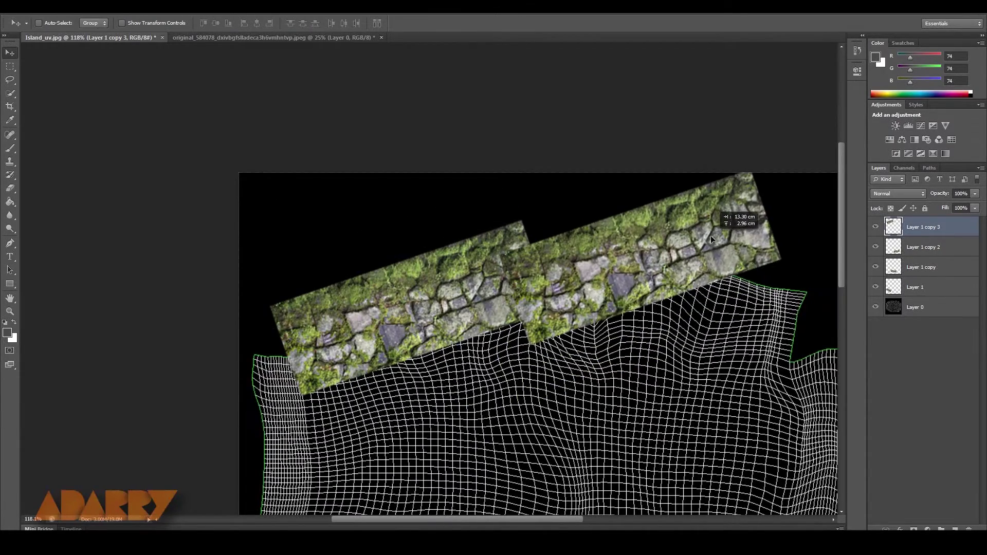
key(ctrl+t)
drag(793, 354, 746, 409)
drag(702, 266, 700, 303)
drag(799, 349, 715, 326)
key(Return)
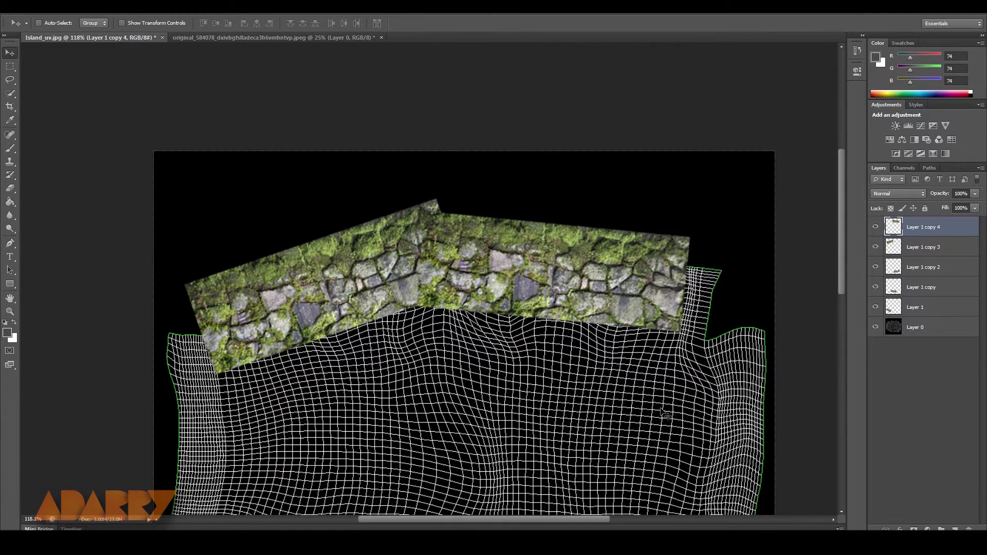
Step: Duplicate the upper strip twice, extending the border to the upper right corner and placing one copy over the right side
drag(599, 300, 532, 230)
key(ctrl+j)
drag(557, 213, 631, 297)
key(ctrl+j)
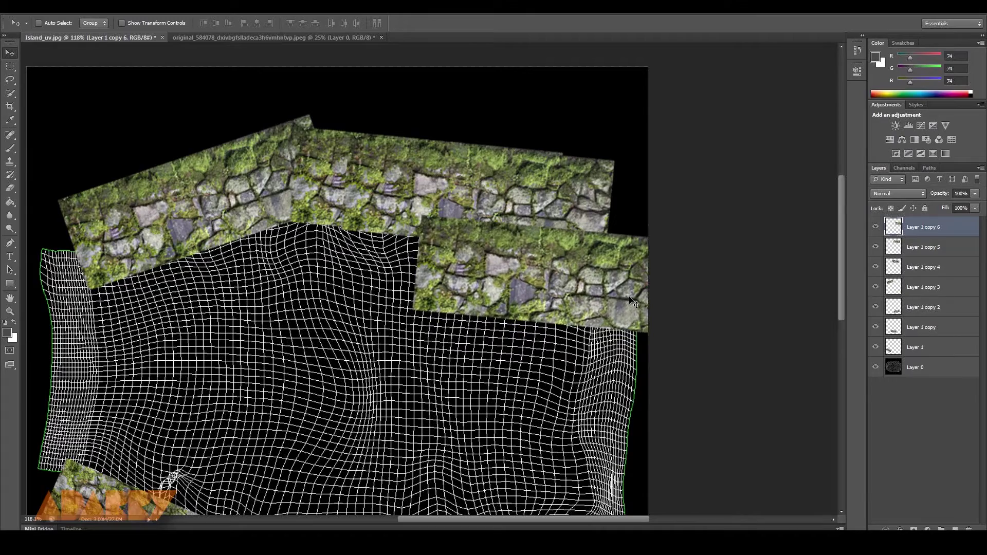
Step: Rotate the newest strip upright and resize it to fit along the right border, with its moss facing outward
key(ctrl+t)
drag(702, 221, 684, 445)
drag(575, 290, 641, 387)
drag(719, 389, 699, 302)
drag(713, 370, 694, 392)
drag(613, 330, 602, 330)
shift+drag(538, 430, 521, 485)
drag(589, 331, 626, 328)
drag(431, 303, 578, 334)
key(Return)
Step: Duplicate the upright strip to the left border, flip it horizontally and scale it to about 82% to fit
alt+drag(744, 296, 209, 266)
key(ctrl+t)
right_click(222, 265)
click(278, 420)
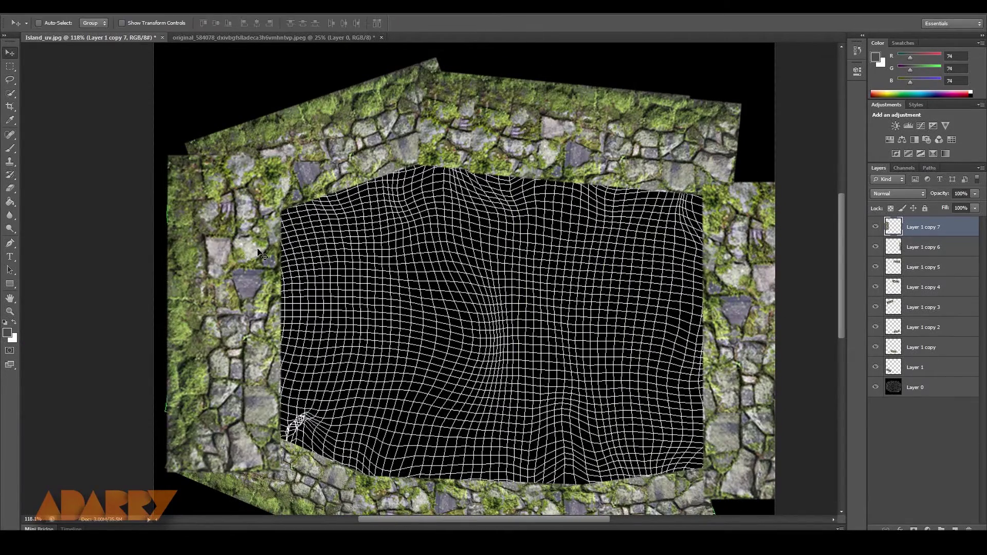
drag(282, 473, 244, 411)
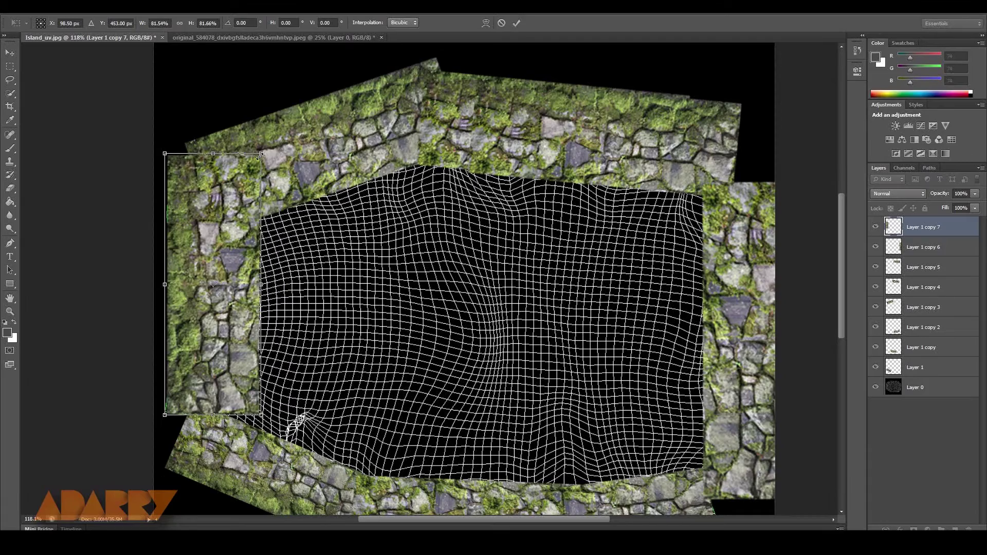
drag(232, 226, 208, 260)
key(Return)
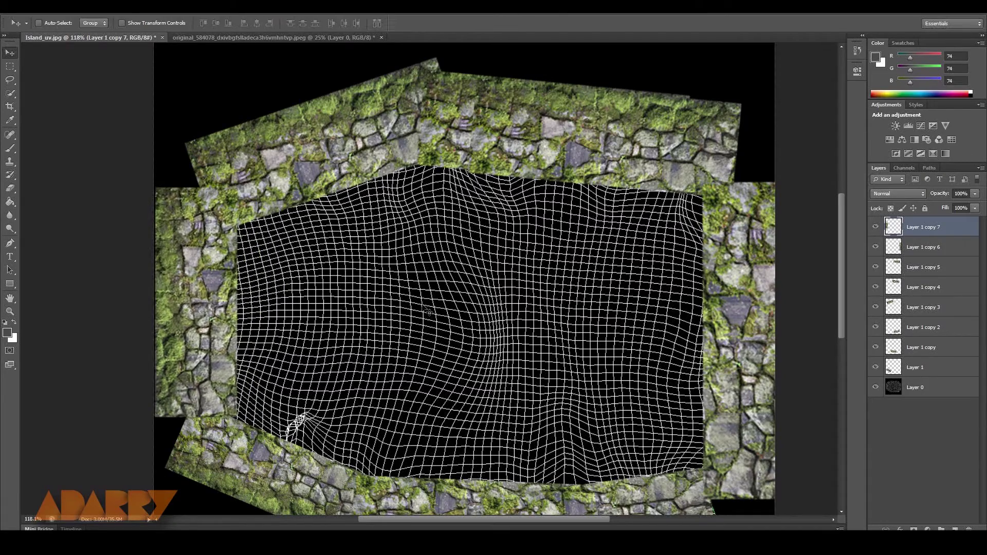
Step: Hide the UV template layer and save the document as island_texture in Photoshop format with maximized compatibility
click(875, 388)
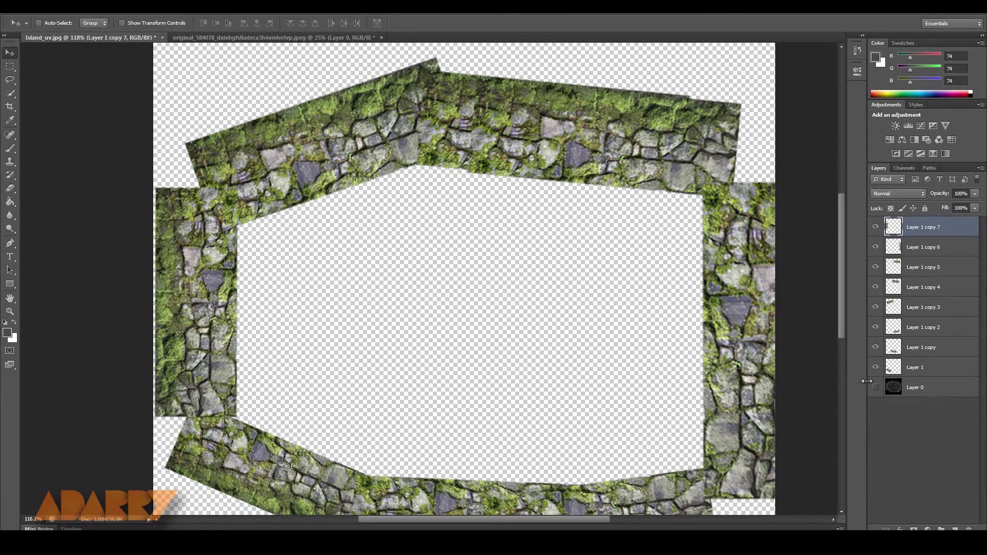
key(ctrl+shift+s)
text(island_texture)
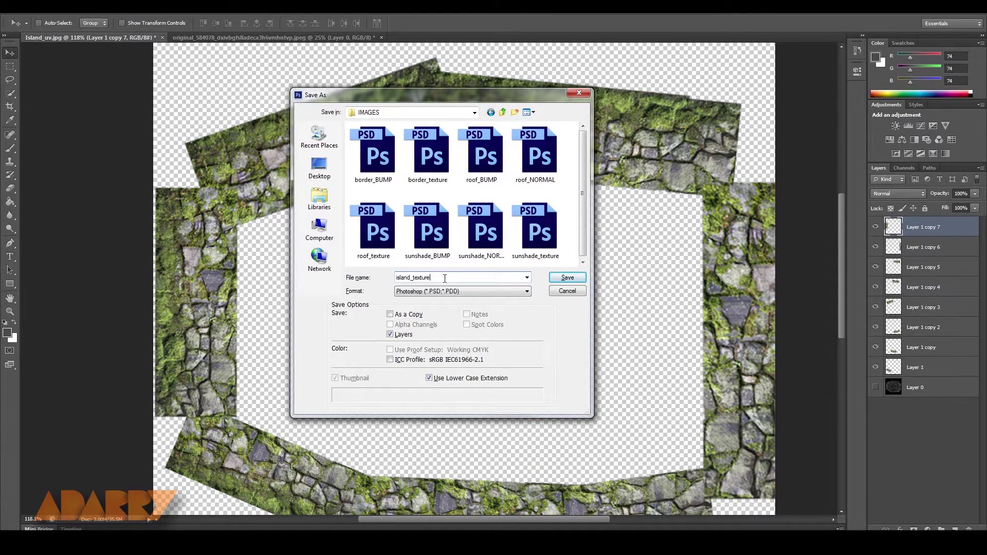
click(568, 278)
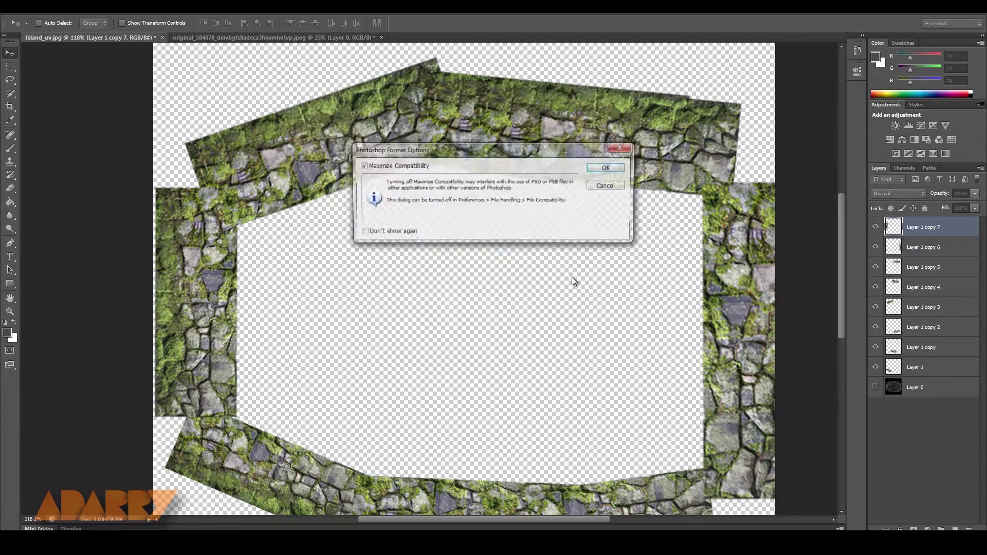
click(609, 167)
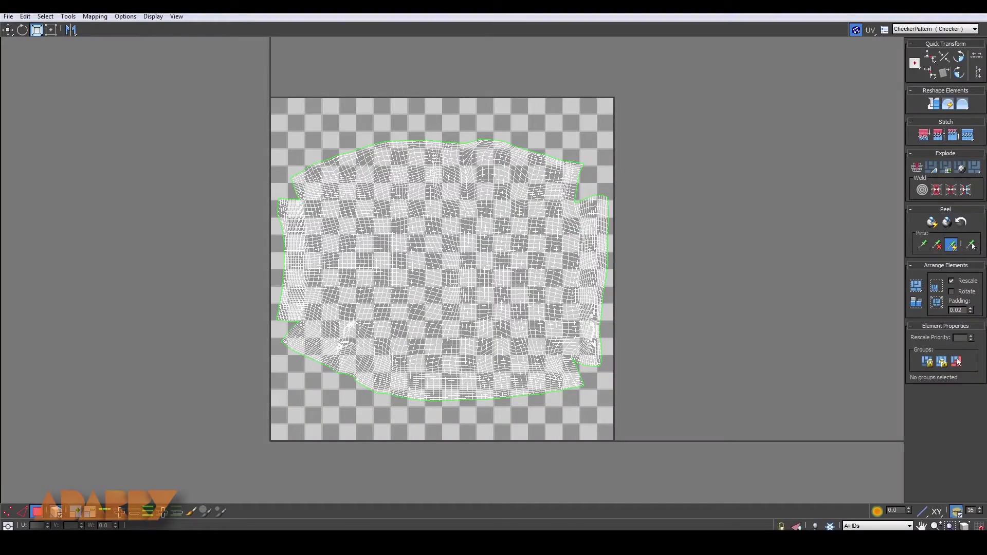
Step: Close the UV editor and change the 01 - Default material to a VRayMtl in the Material Editor
click(982, 11)
key(m)
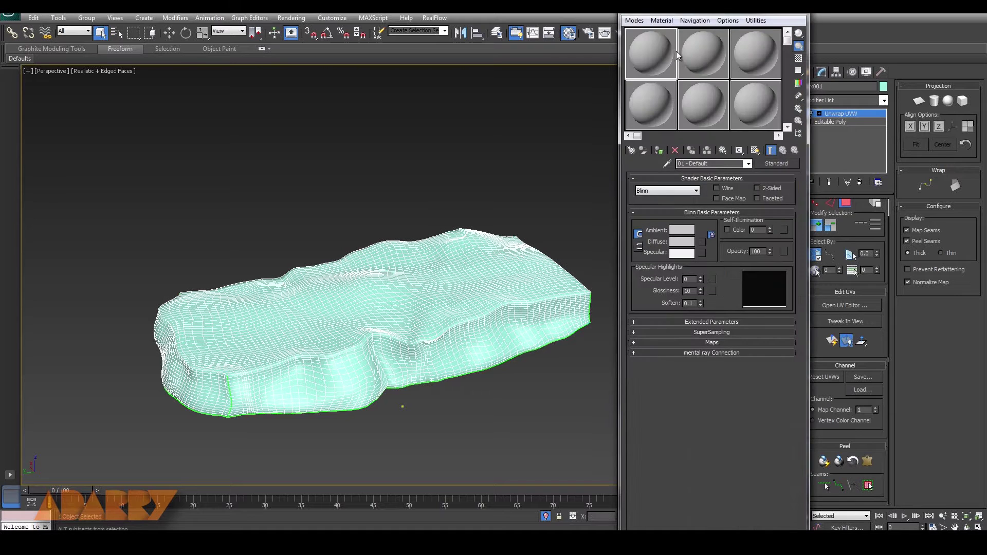
click(769, 166)
click(446, 419)
click(580, 495)
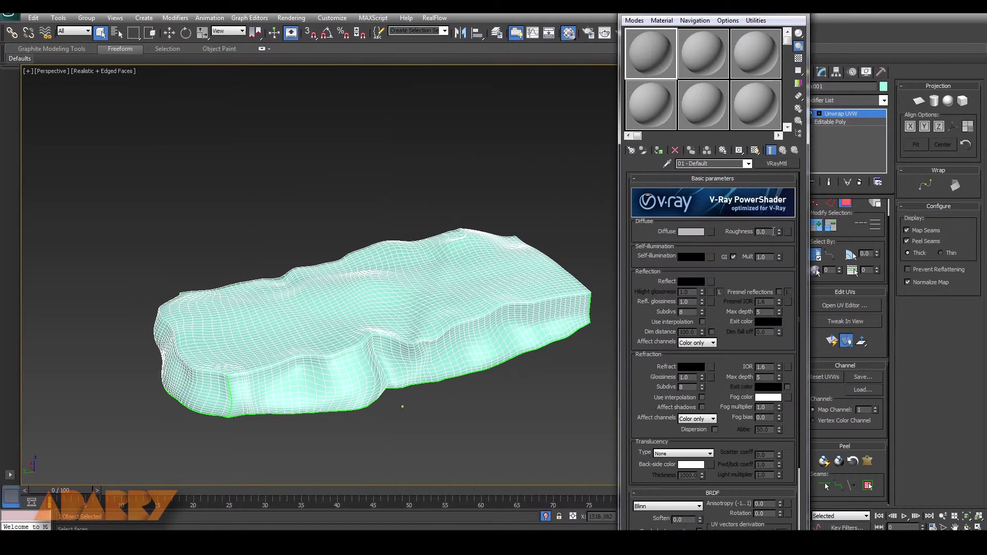
Step: Load island_texture with collapsed layers as the material's diffuse bitmap and assign the material to the island
click(711, 232)
double_click(438, 160)
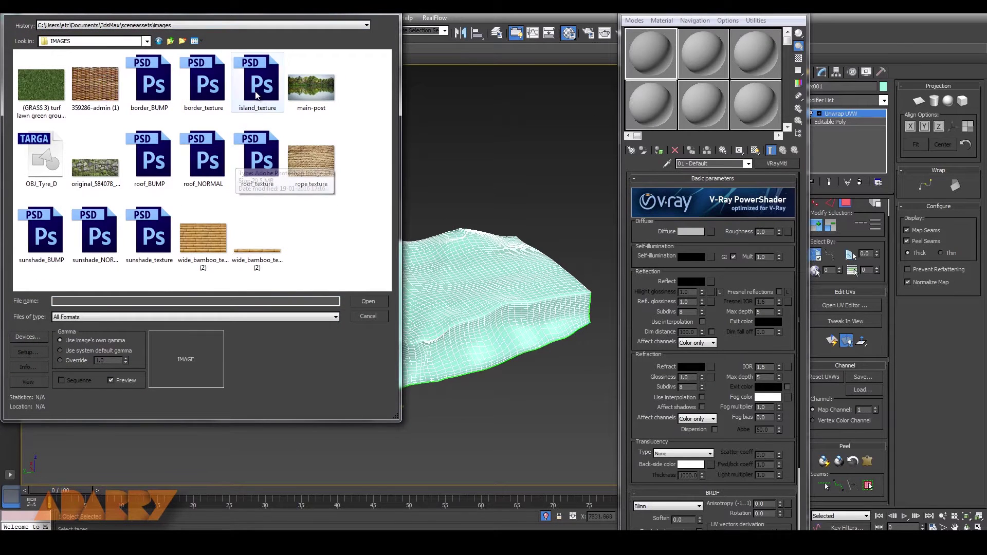
click(258, 85)
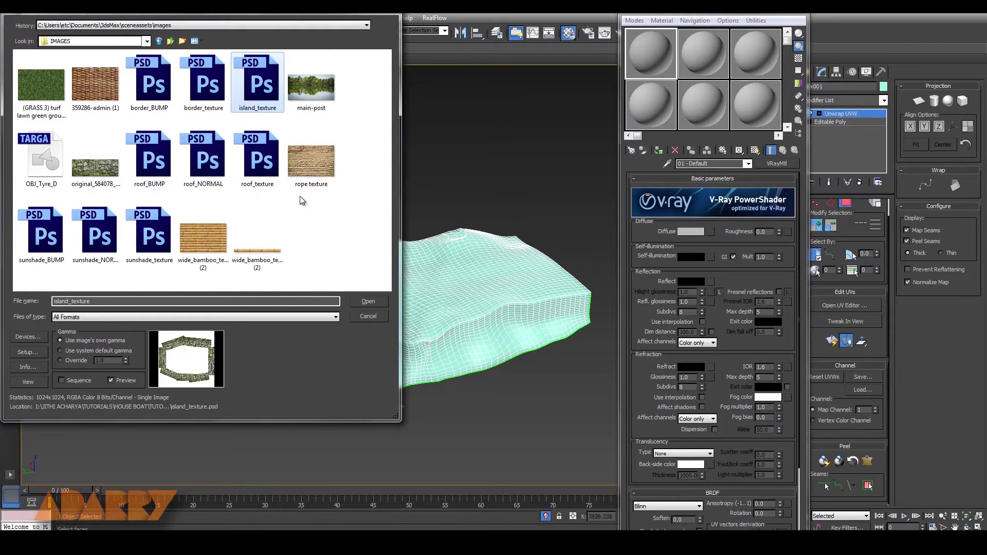
click(367, 303)
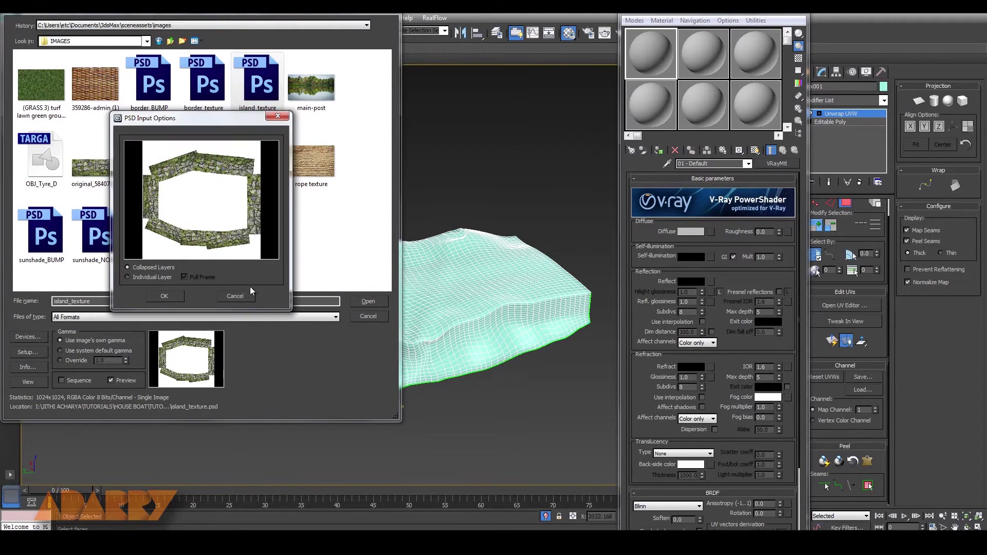
click(170, 299)
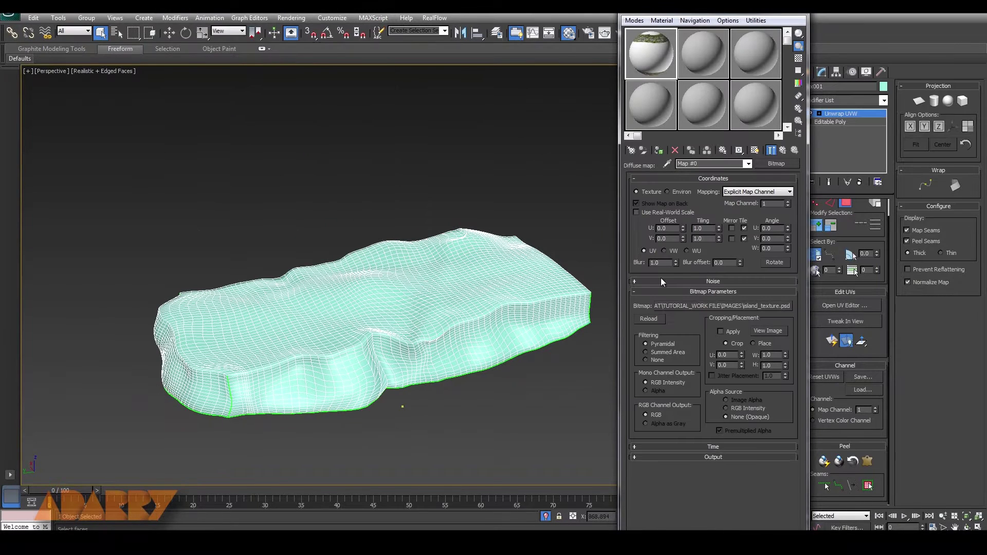
click(659, 151)
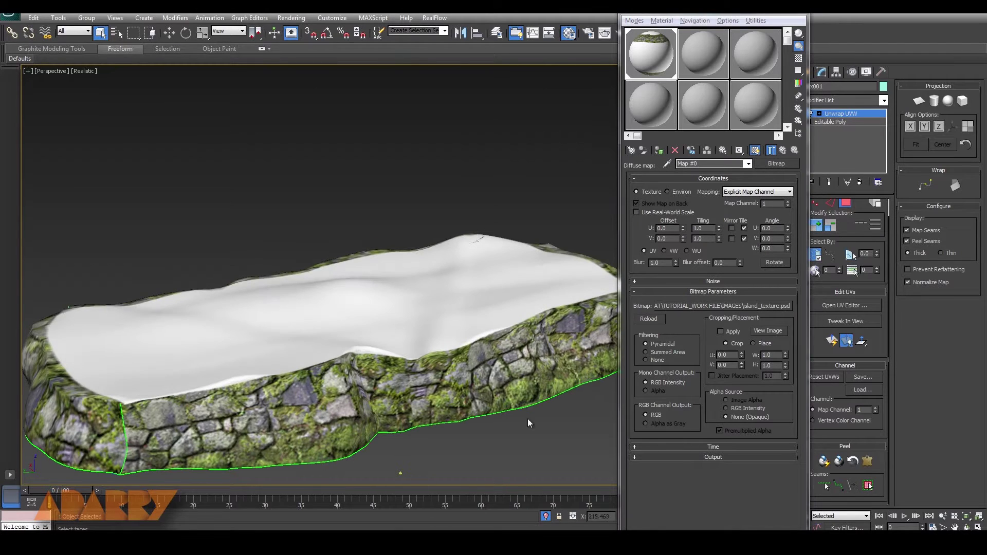
middle_drag(529, 419, 525, 359)
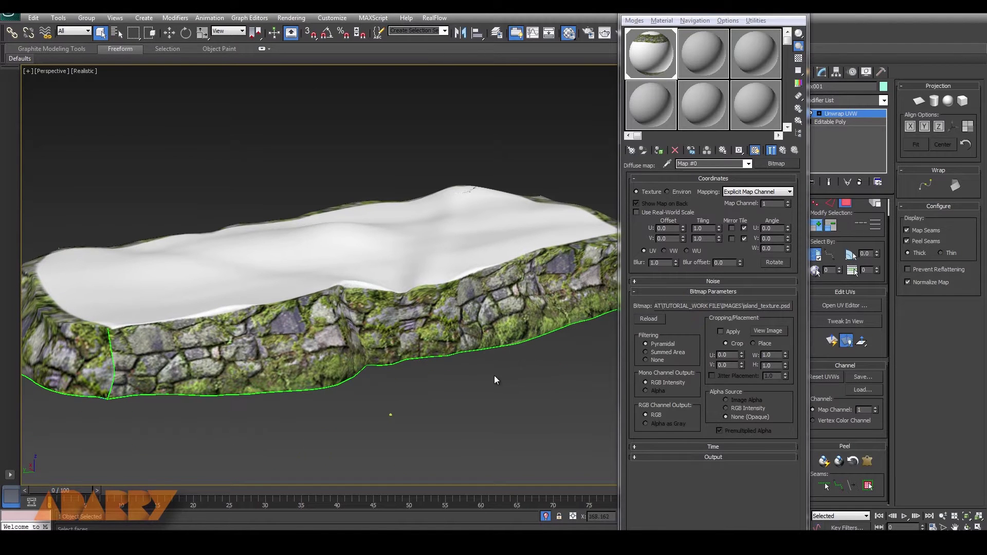
alt+middle_drag(435, 379, 431, 372)
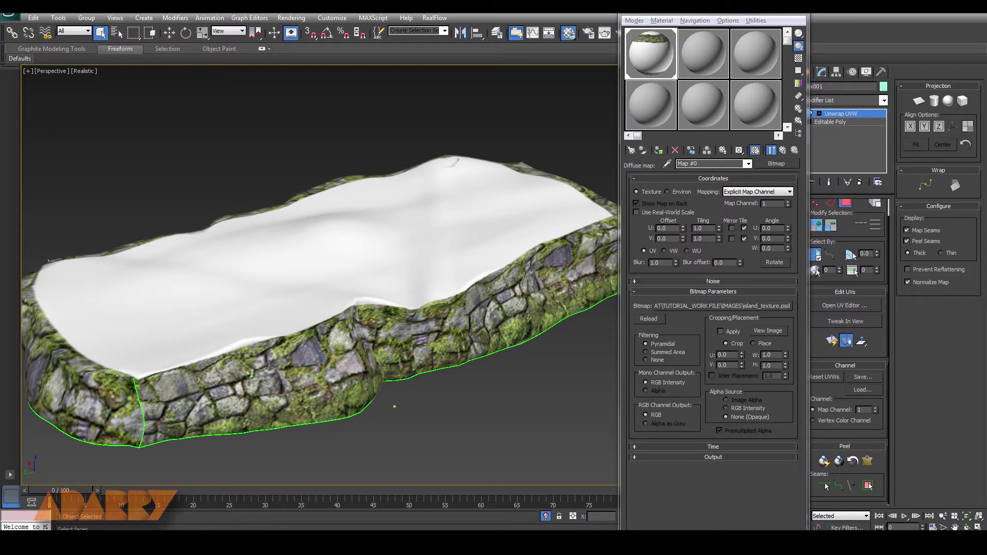
Step: Switch to Photoshop and enlarge the Layer 1 copy 2 stone strip at the border's lower right, shifting it slightly upward
right_click(652, 359)
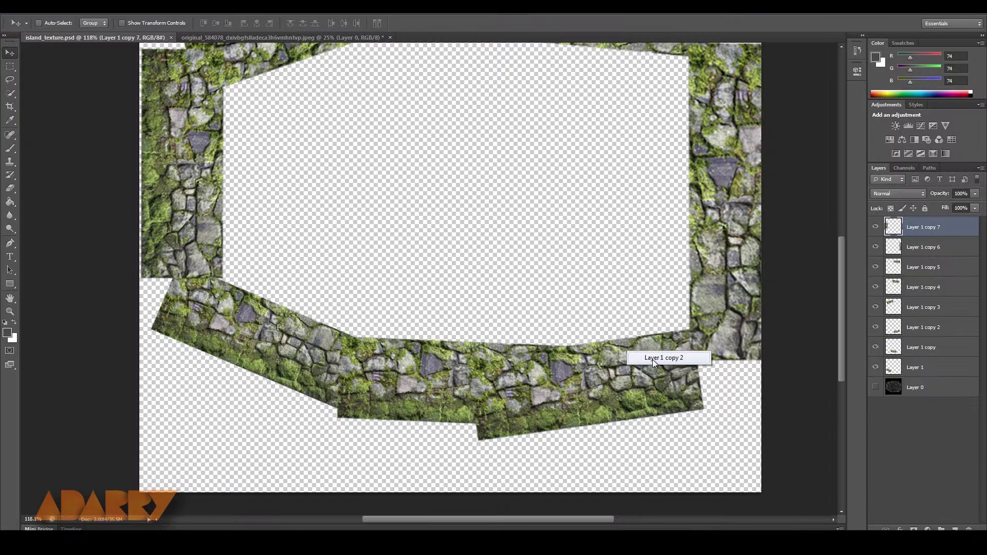
click(669, 365)
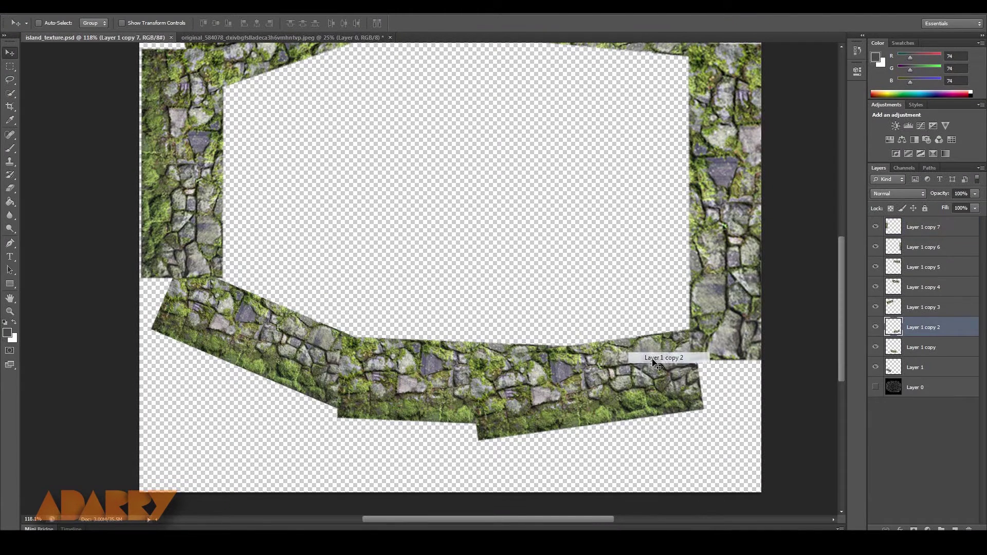
key(ctrl+t)
shift+drag(466, 328, 453, 318)
drag(586, 352, 587, 347)
key(Return)
Step: Show the UV template and enlarge the lower middle stone strip, Layer 1 copy, to about 112%, shifting it slightly right
click(876, 387)
right_click(367, 366)
click(399, 375)
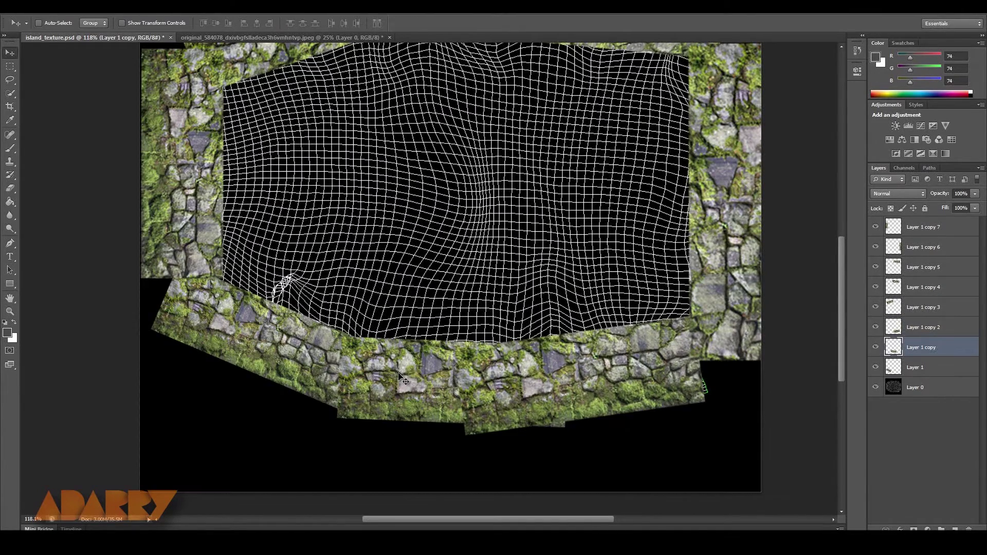
key(ctrl+t)
shift+drag(338, 336, 321, 309)
drag(409, 342, 417, 341)
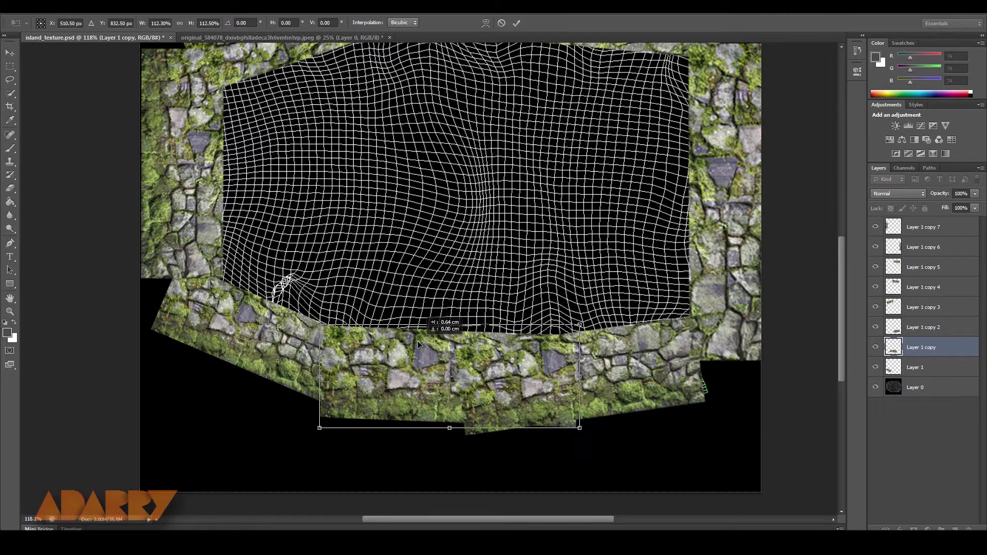
key(Return)
Step: Enlarge the lower left stone strip, Layer 1, to about 120%, reposition it along the border and hide the UV template
right_click(270, 329)
click(301, 335)
key(ctrl+t)
shift+drag(367, 262, 409, 233)
drag(313, 342, 301, 364)
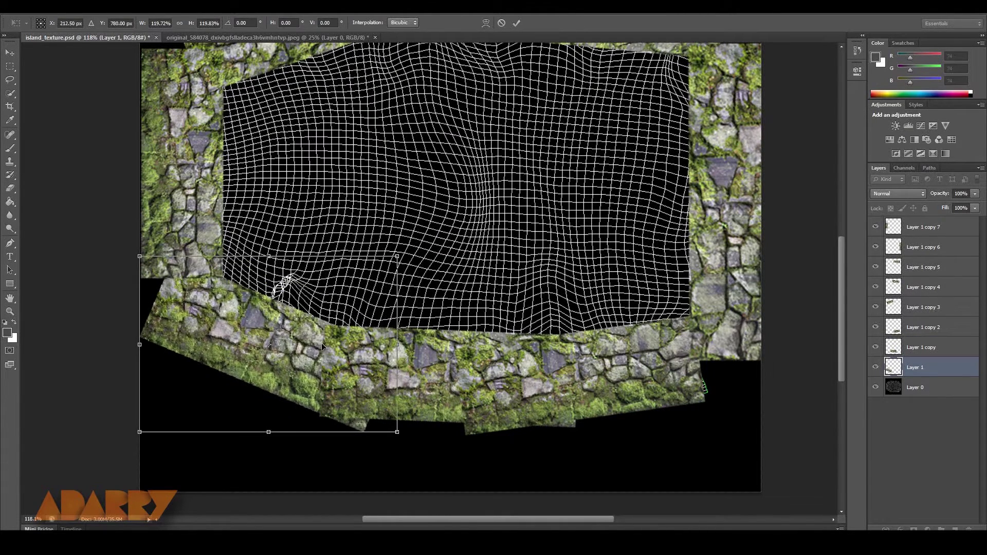
key(Return)
click(876, 388)
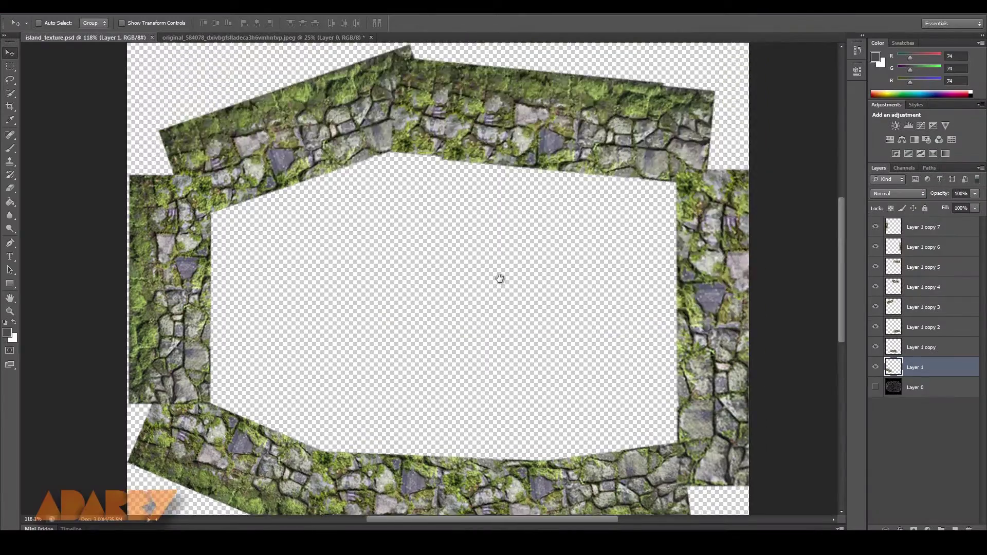
Step: Show the UV template again and enlarge the Layer 1 copy 5 stone strip inward along the upper right border
click(875, 388)
right_click(551, 131)
click(581, 146)
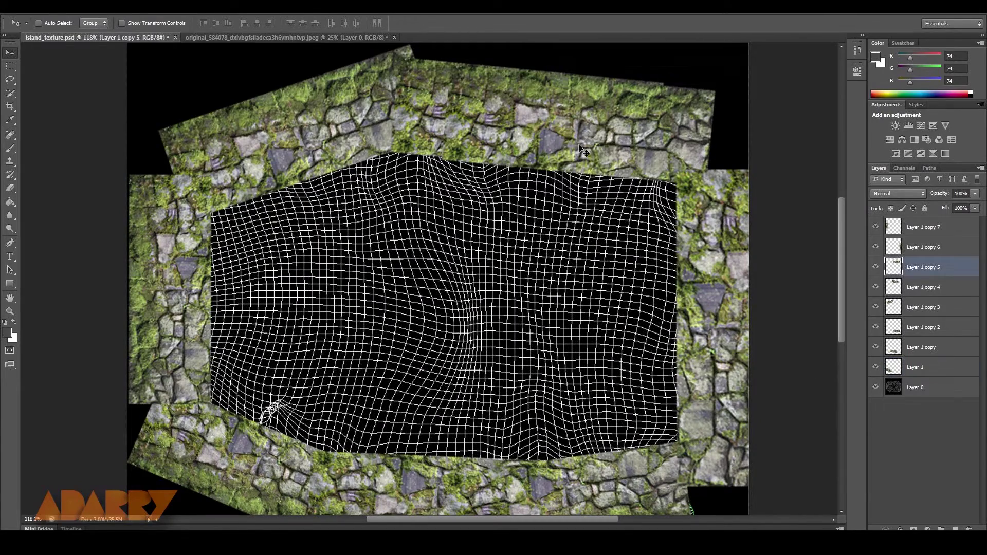
key(ctrl+t)
shift+drag(442, 186, 392, 207)
drag(622, 115, 630, 116)
key(Return)
Step: Enlarge the upper left stone strip, Layer 1 copy 3, to meet the left border and inspect the island in 3ds Max
right_click(300, 118)
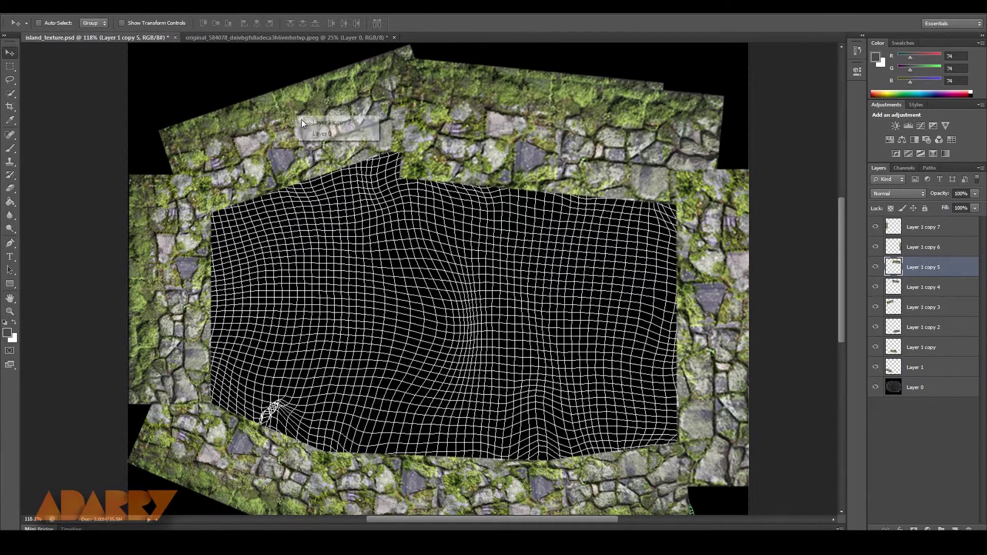
click(317, 123)
key(ctrl+t)
mouse_move(314, 175)
mouse_down()
mouse_move(320, 182)
mouse_move(313, 176)
mouse_up()
shift+drag(440, 250, 445, 252)
key(Return)
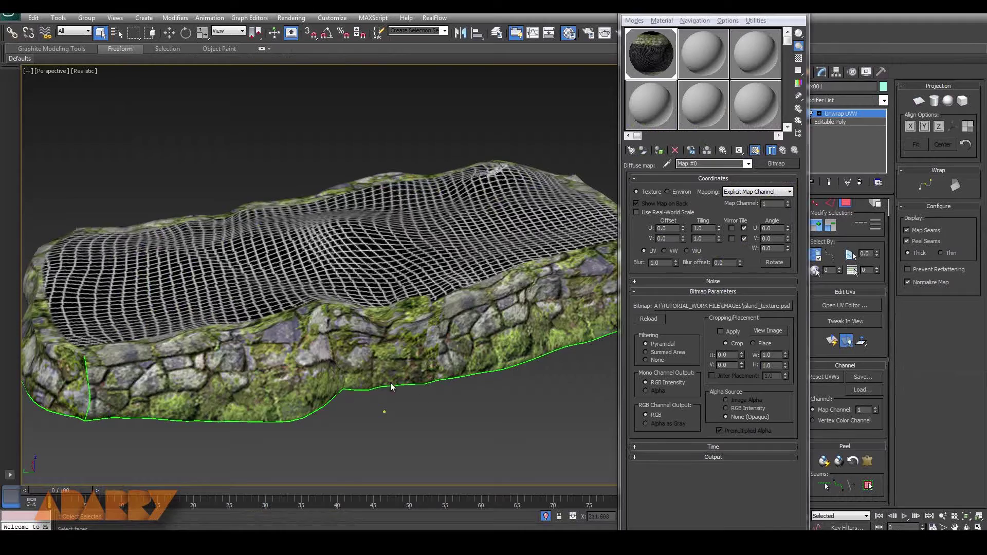
alt+middle_drag(393, 376, 481, 259)
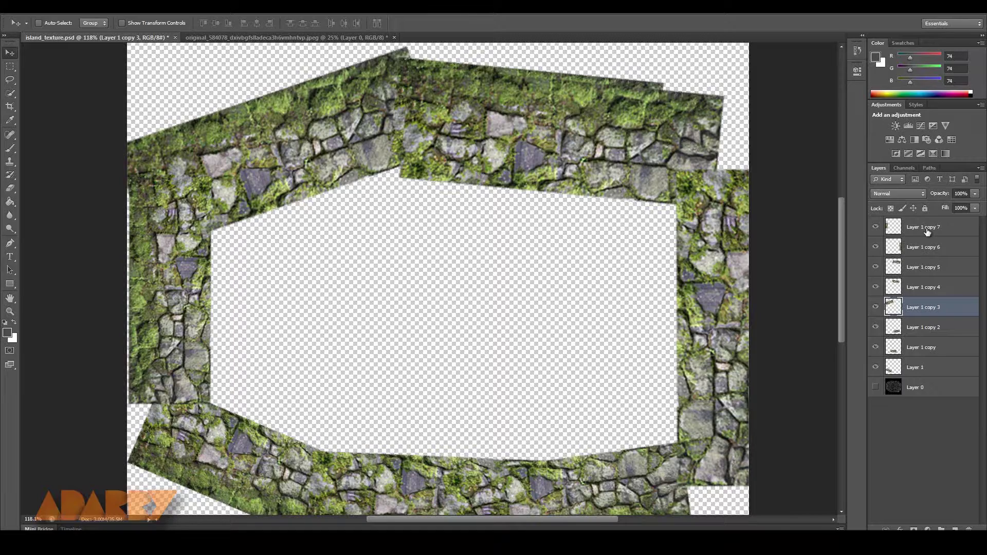
Step: Merge all the stone strips from Layer 1 to Layer 1 copy 7 into one layer in Photoshop
click(926, 234)
shift+click(924, 374)
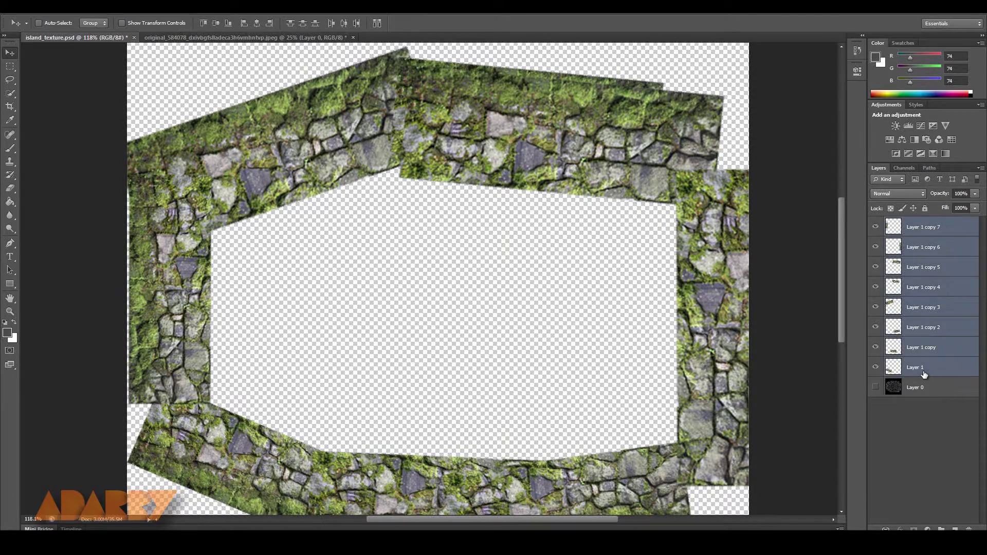
key(ctrl+e)
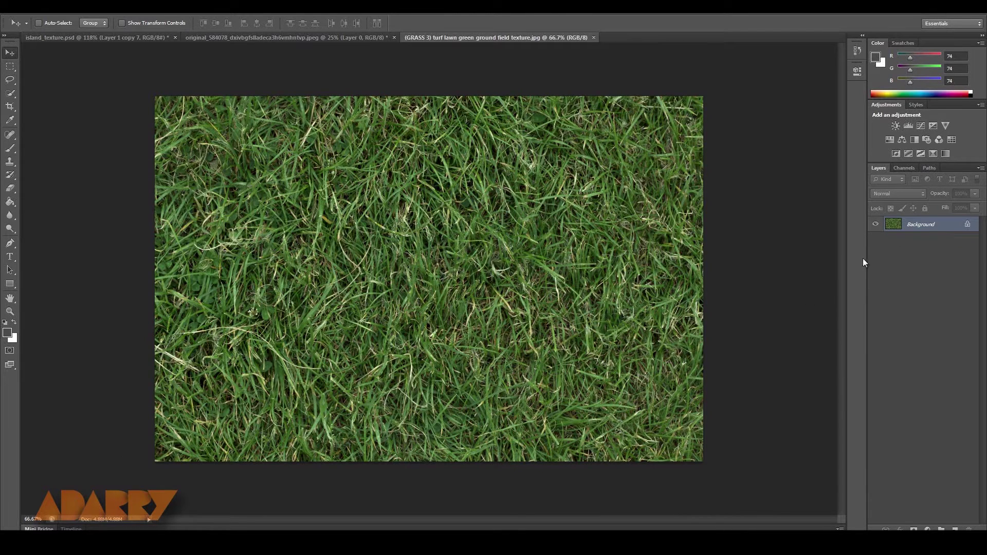
Step: Unlock the grass image's Background layer, bring it into the island_texture document and place it beneath the stone layer
double_click(930, 234)
click(591, 172)
drag(445, 186, 406, 234)
drag(944, 230, 941, 255)
Step: Scale the grass layer down to a small tile and fit it into the upper left corner of the border's interior
alt+scroll(486, 264, down, 5)
key(ctrl+t)
alt+scroll(507, 276, down, 2)
drag(610, 458, 404, 252)
shift+drag(438, 293, 396, 252)
alt+scroll(440, 271, up, 3)
drag(321, 223, 348, 250)
drag(323, 240, 337, 255)
key(Return)
Step: Duplicate the grass tile repeatedly with overlapping edges until it fills the whole area inside the stone border
alt+scroll(371, 256, up, 3)
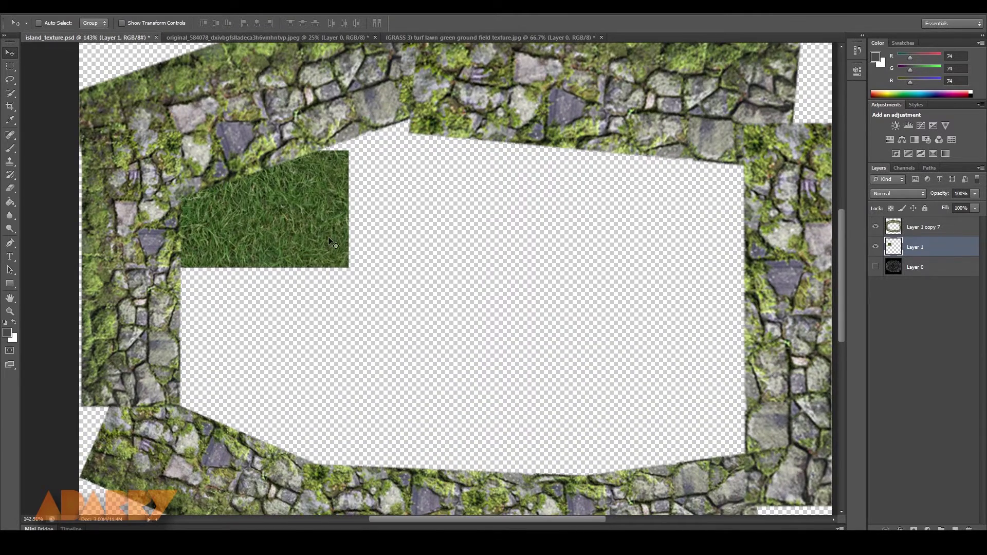
alt+drag(312, 224, 455, 196)
alt+drag(418, 194, 725, 223)
alt+drag(665, 230, 658, 339)
alt+drag(683, 336, 324, 439)
alt+drag(345, 436, 467, 404)
alt+drag(421, 404, 455, 439)
alt+drag(456, 438, 602, 392)
alt+drag(606, 402, 720, 434)
alt+scroll(669, 342, down, 1)
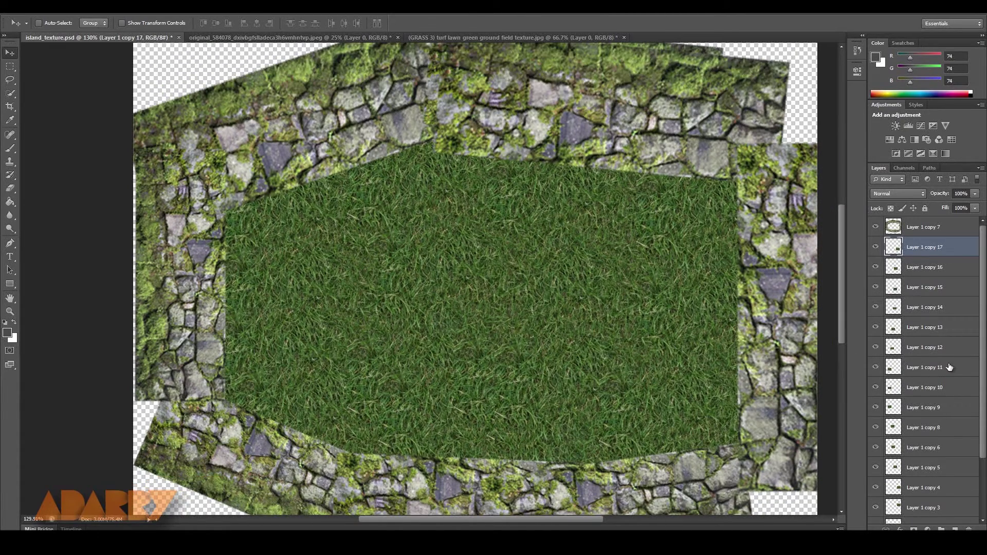
Step: Save the grass-filled texture and inspect the updated island in 3ds Max
key(ctrl+s)
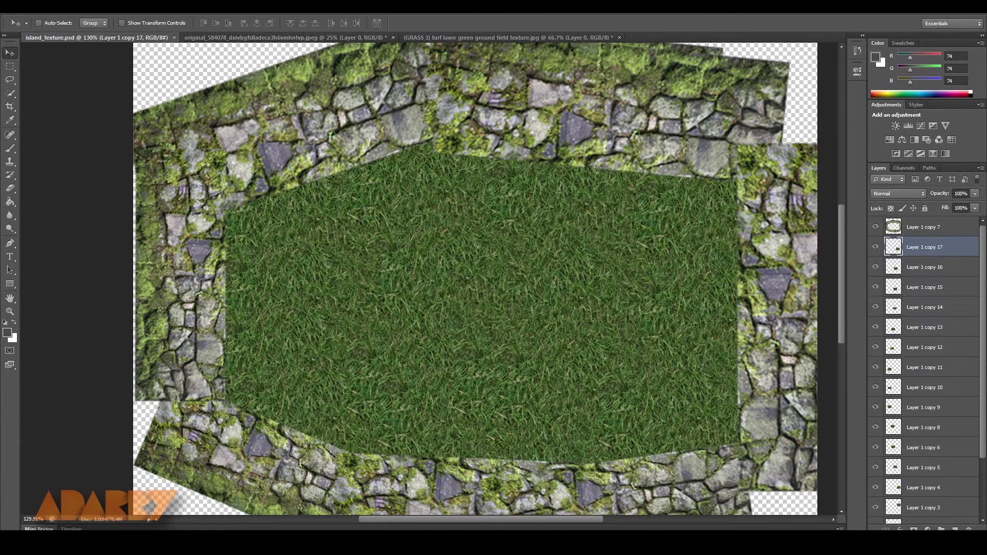
key(alt+Tab)
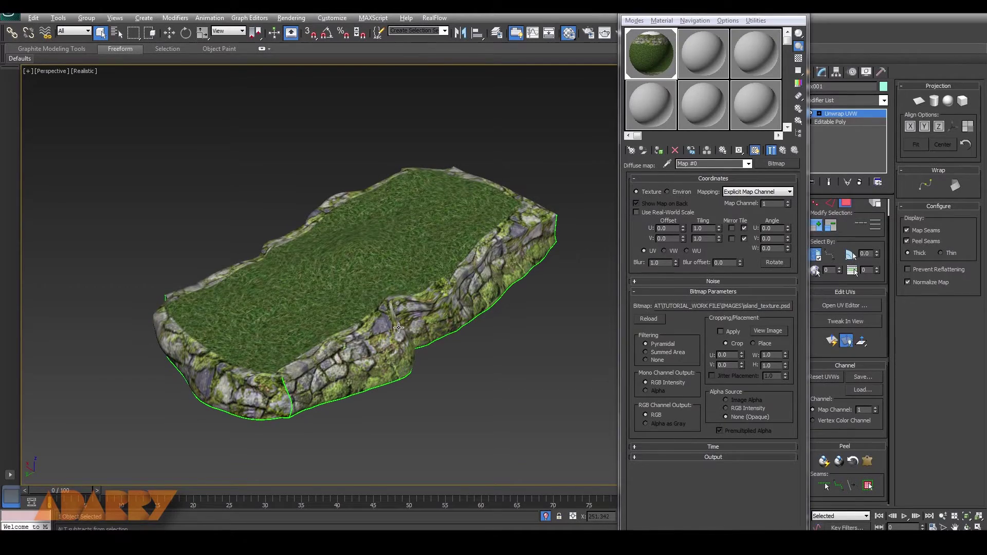
scroll(463, 338, up, 5)
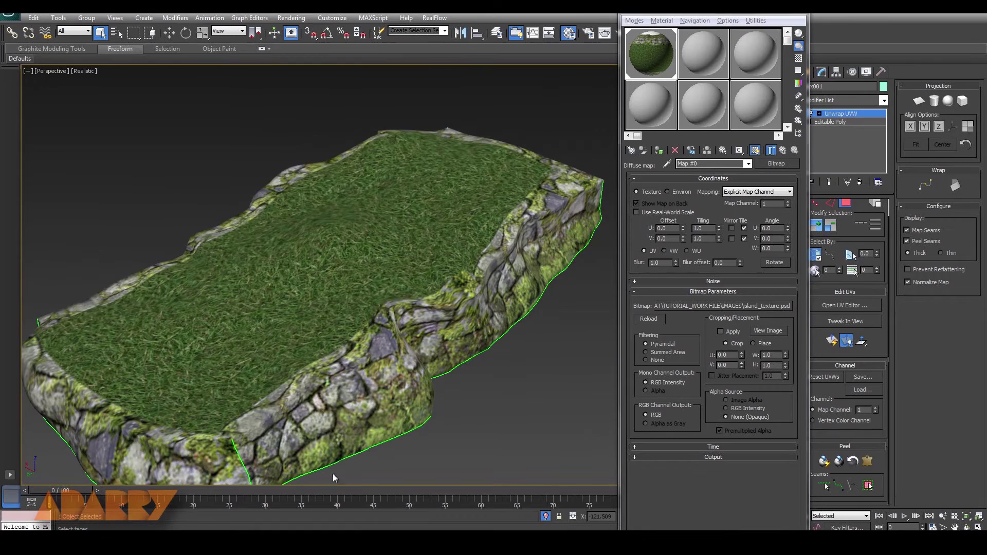
Step: Return to Photoshop and merge all the grass tile layers into one layer
key(alt+Tab)
scroll(926, 413, down, 4)
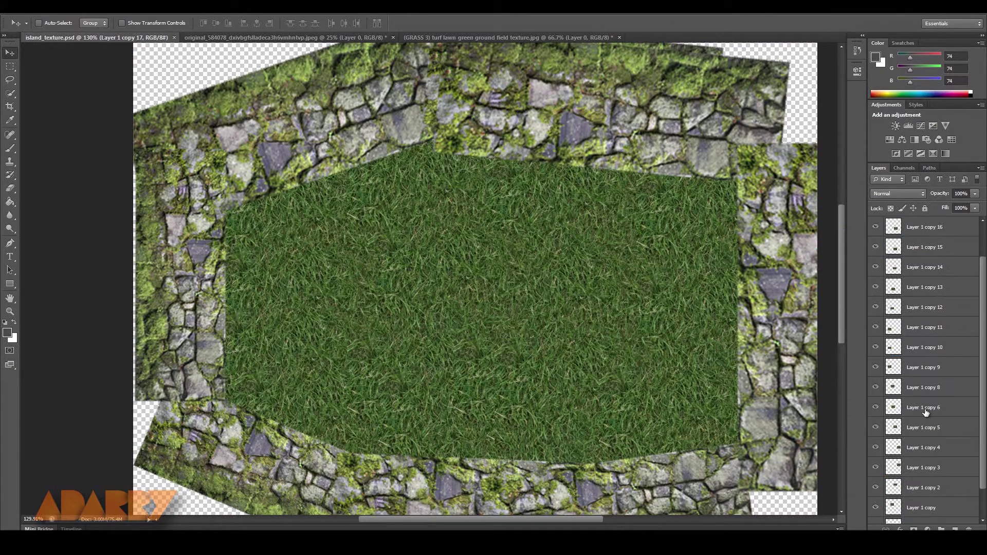
shift+click(922, 495)
key(ctrl+e)
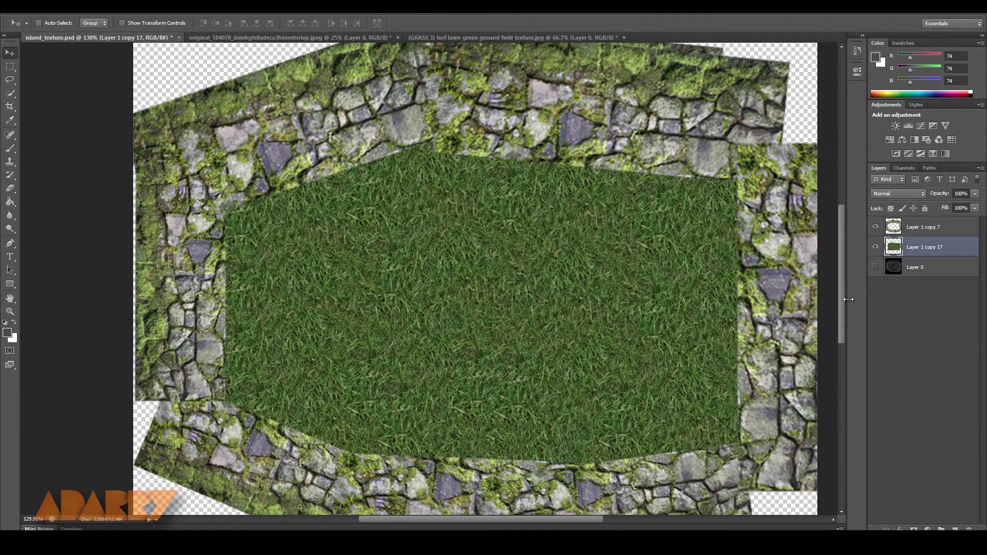
Step: Add a layer mask to the stone layer and brush black at 50% opacity along the border's upper inner edge
click(919, 232)
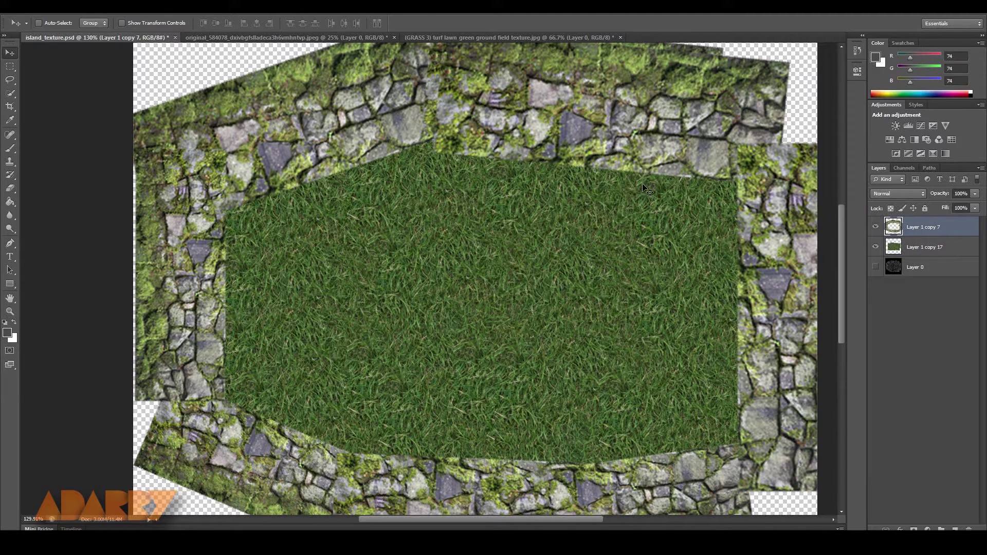
click(914, 529)
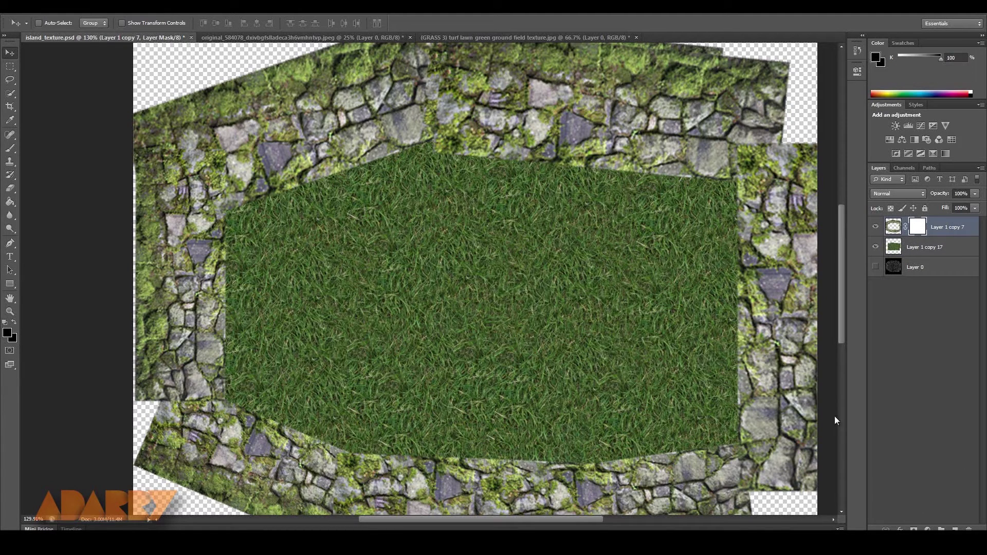
key(b)
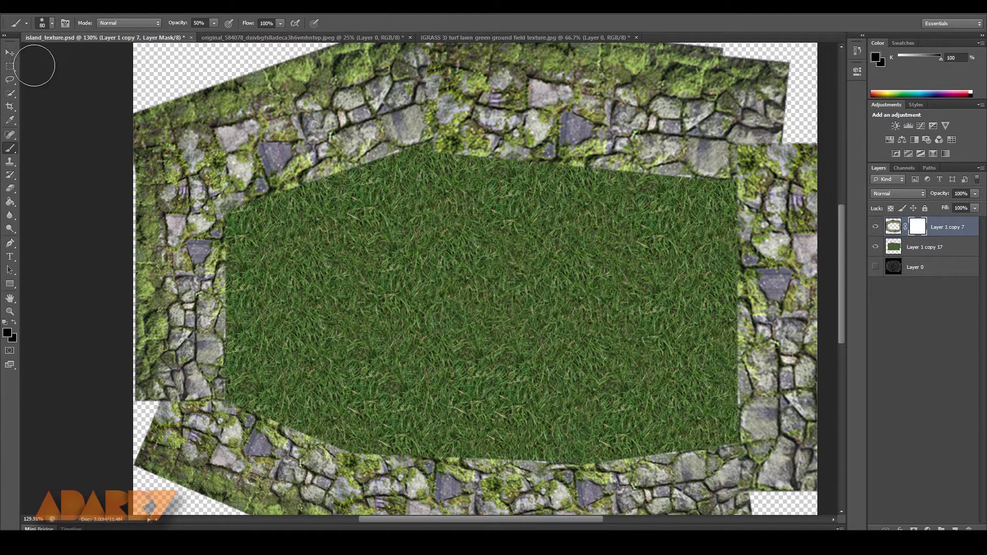
click(53, 24)
drag(406, 152, 280, 213)
mouse_move(391, 175)
mouse_down()
mouse_move(329, 185)
mouse_move(340, 155)
mouse_move(675, 195)
mouse_up()
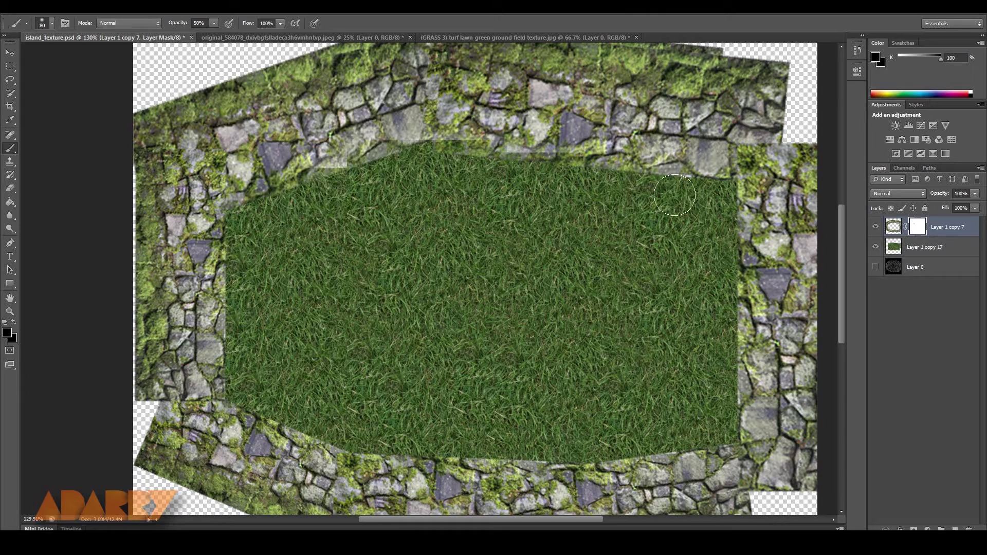
Step: Enlarge the merged grass layer so it extends further beneath the stone border
key(alt+bracketleft)
key(ctrl+t)
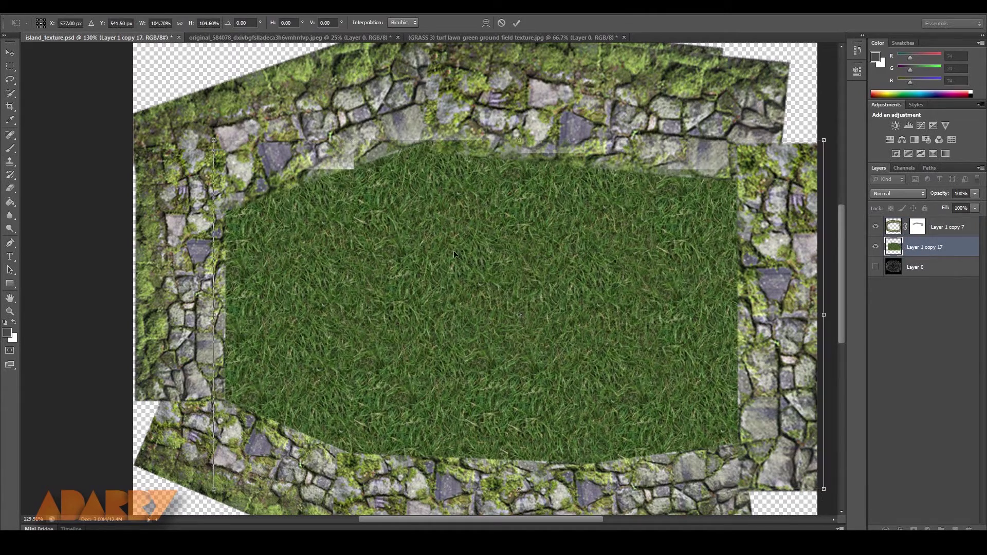
shift+drag(214, 140, 192, 128)
key(Return)
Step: Brush the stone layer's mask along the remaining inner edges to blend the border into the grass
click(919, 228)
mouse_move(234, 360)
mouse_down()
mouse_move(251, 237)
mouse_move(232, 351)
mouse_move(301, 432)
mouse_move(282, 416)
mouse_up()
mouse_move(380, 443)
mouse_down()
mouse_move(328, 364)
mouse_move(422, 378)
mouse_move(650, 353)
mouse_move(523, 320)
mouse_move(467, 373)
mouse_up()
mouse_move(520, 154)
mouse_down()
mouse_move(617, 427)
mouse_move(634, 397)
mouse_move(517, 437)
mouse_up()
drag(581, 154, 605, 146)
scroll(525, 281, down, 1)
alt+scroll(525, 281, down, 2)
Step: Select the full canvas, save the blended texture and inspect the result on the island in 3ds Max
key(ctrl+a)
key(ctrl+s)
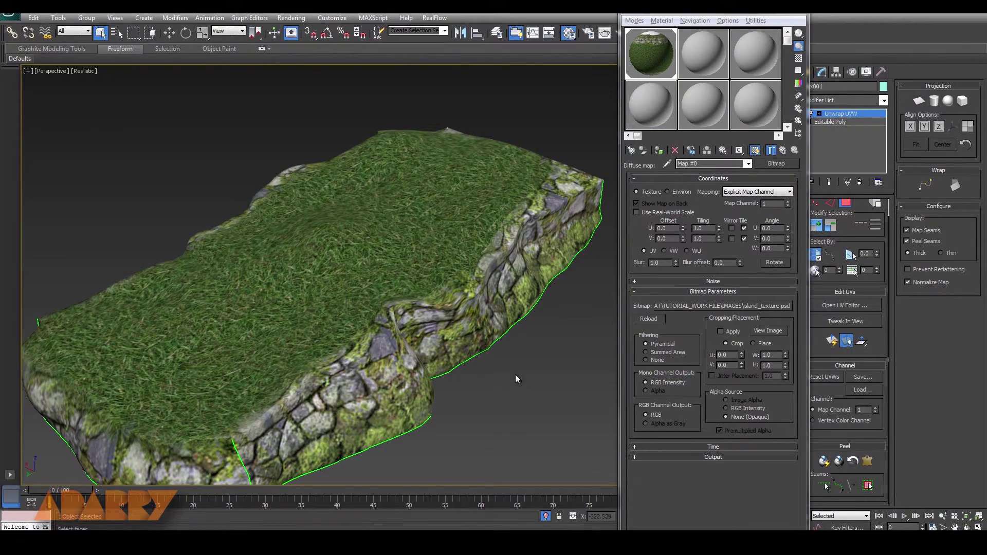
alt+middle_drag(498, 387, 438, 354)
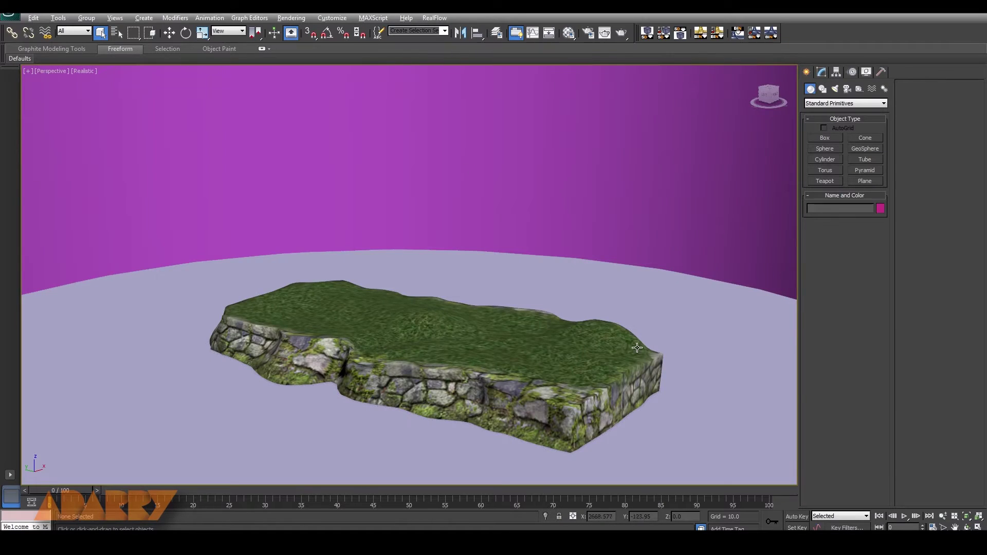
Step: Select the curved backdrop wall around the island, show its edged faces and isolate it
scroll(637, 344, down, 5)
scroll(656, 343, down, 5)
alt+middle_drag(632, 343, 417, 298)
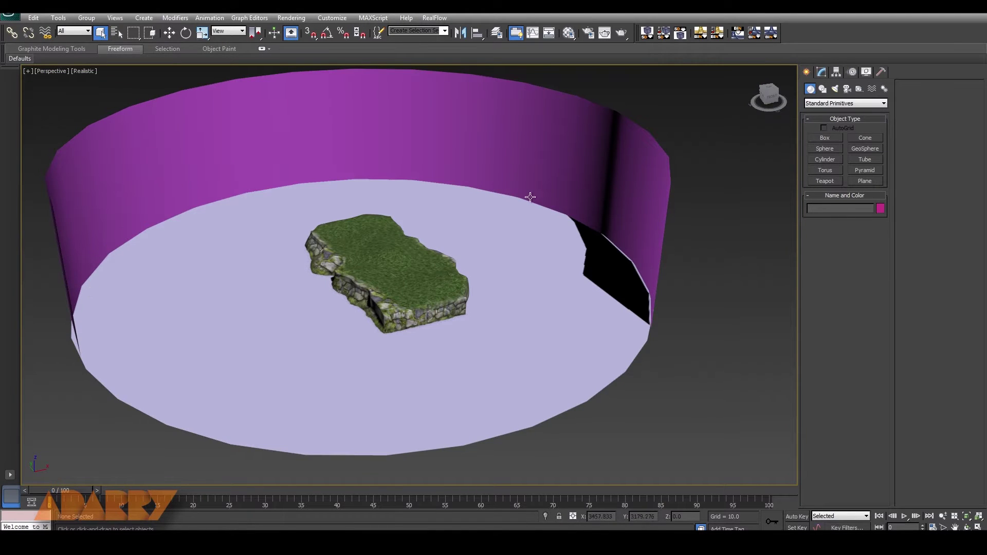
click(584, 165)
key(F4)
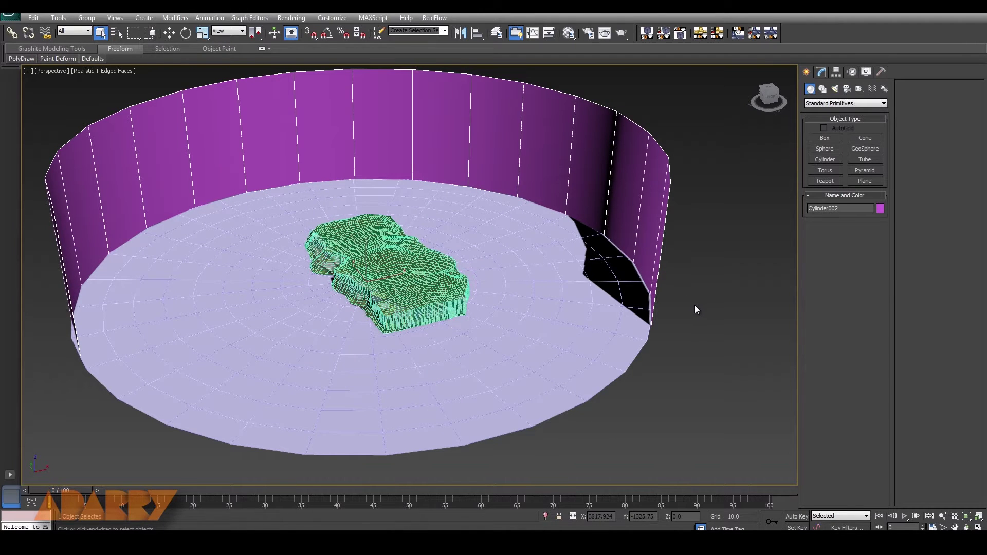
key(alt+q)
alt+middle_drag(673, 320, 652, 353)
Step: Add an Unwrap UVW modifier to the isolated backdrop wall
click(822, 72)
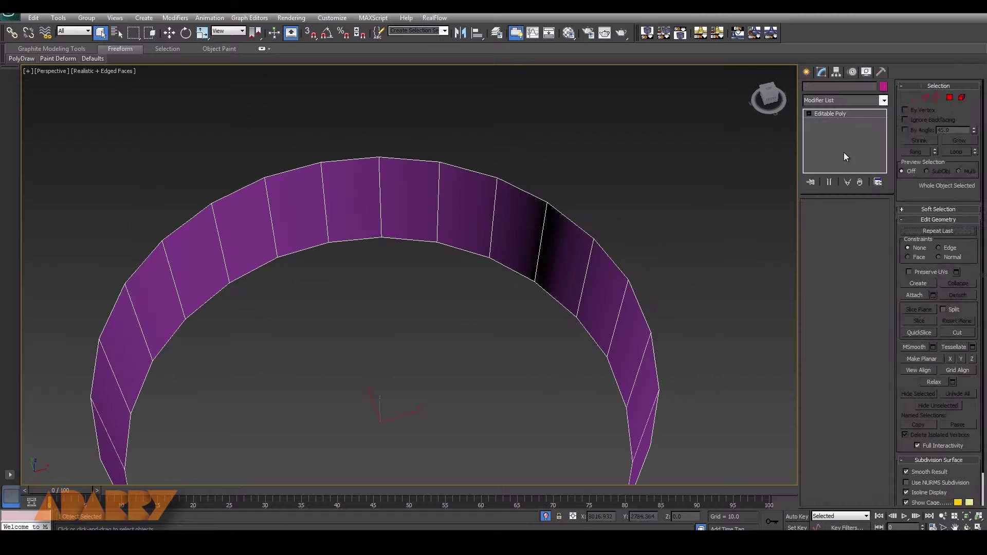
click(885, 101)
text(u)
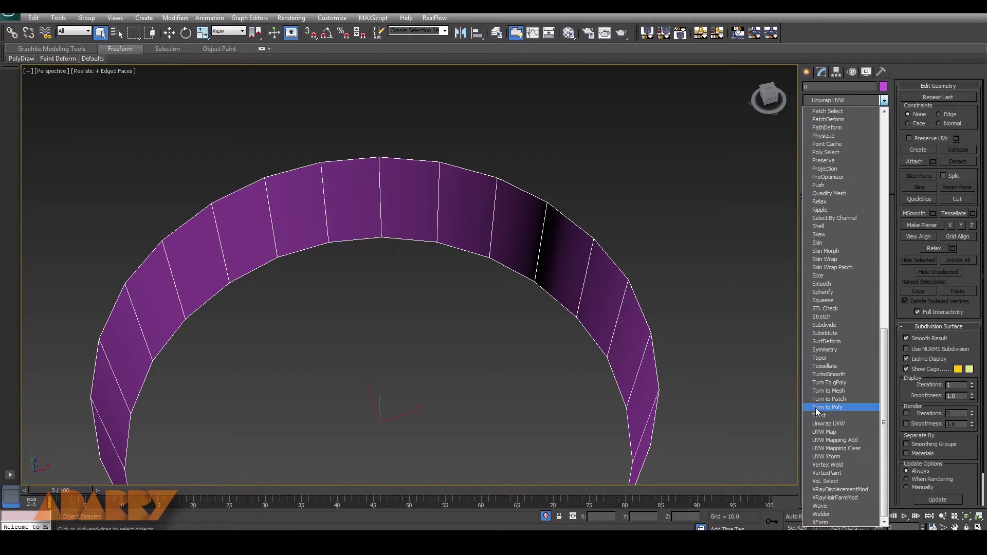
click(828, 421)
alt+middle_drag(724, 314, 492, 356)
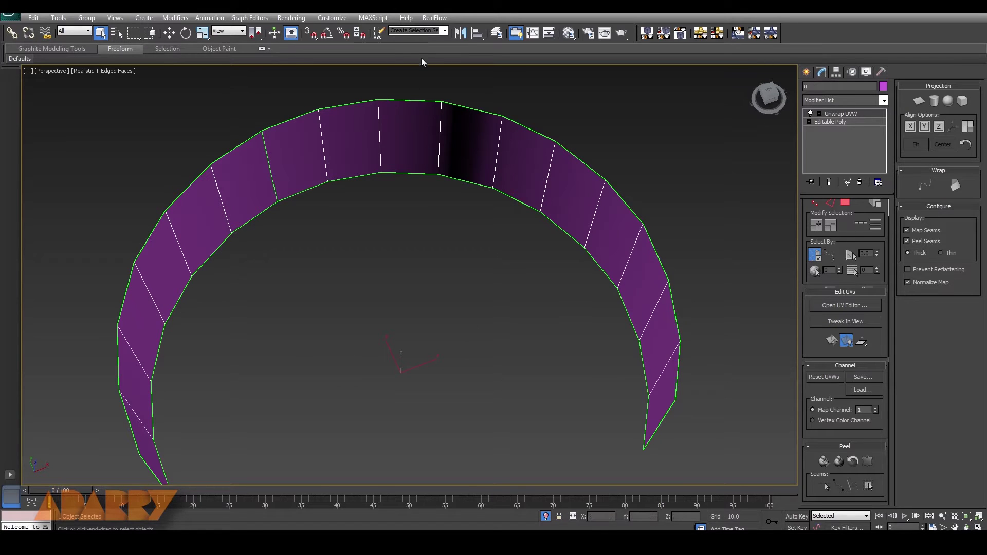
Step: Select a vertical edge near the middle of the backdrop wall and convert it to a seam
alt+middle_drag(438, 221, 420, 169)
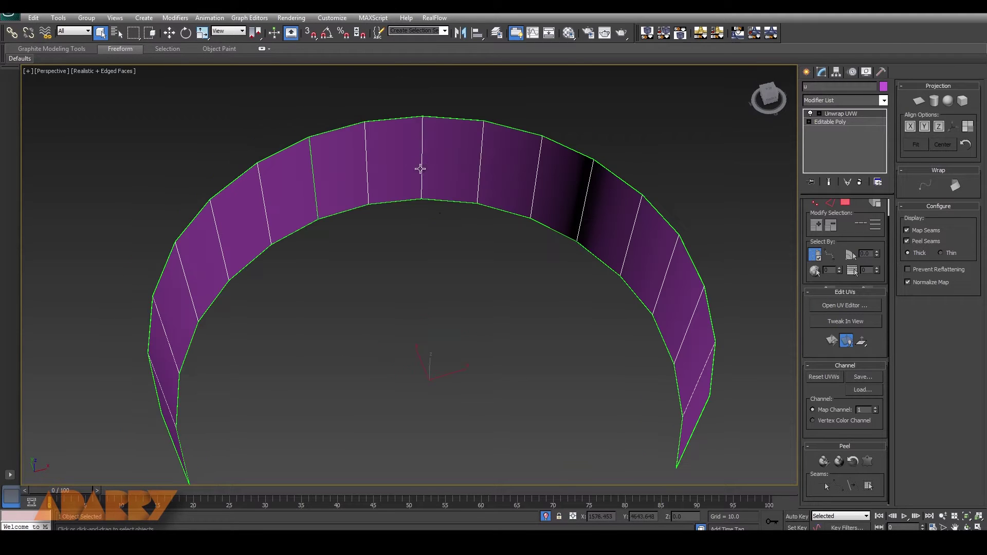
key(2)
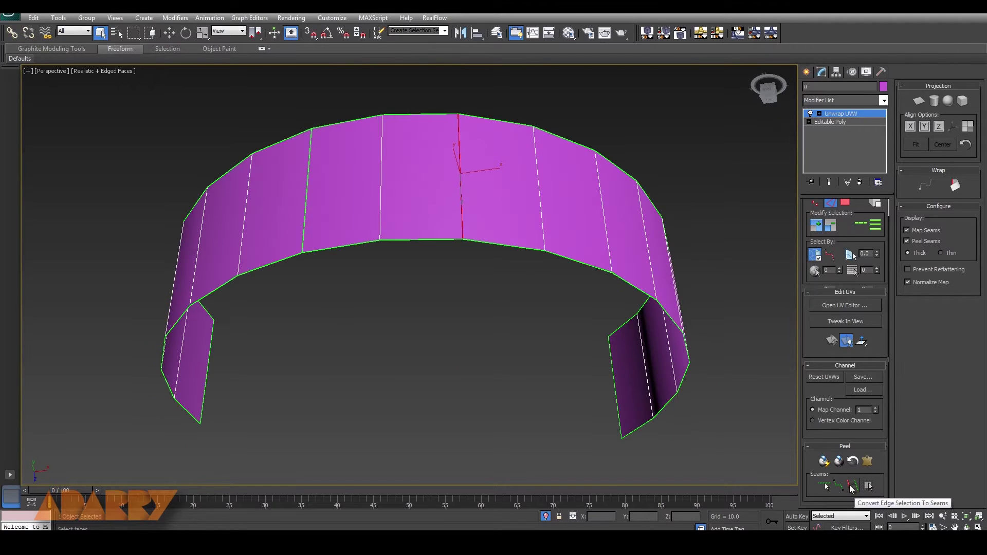
click(851, 486)
alt+middle_drag(523, 443, 547, 304)
scroll(547, 304, down, 5)
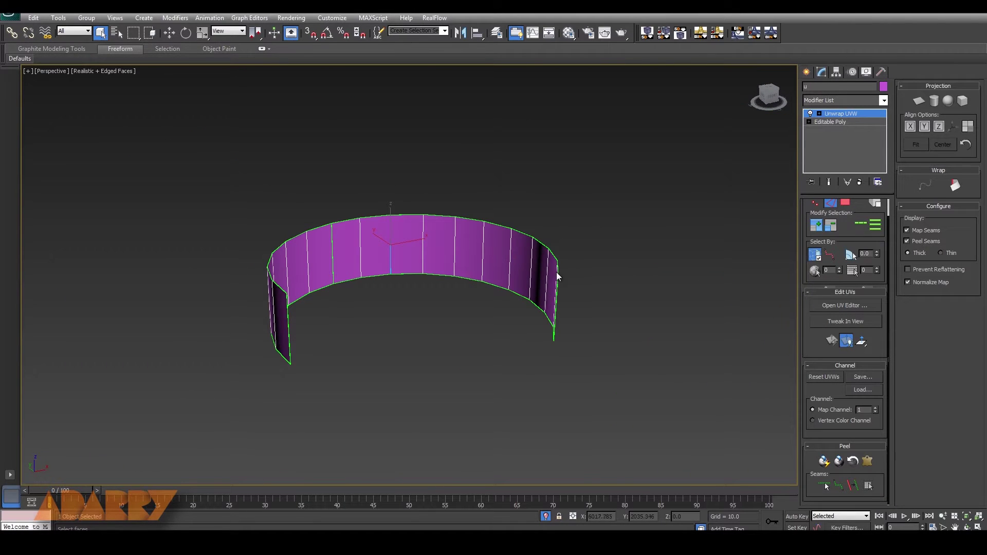
Step: Select one half of the wall's faces up to the seam, flatten it with Pelt Map and commit the result
click(845, 204)
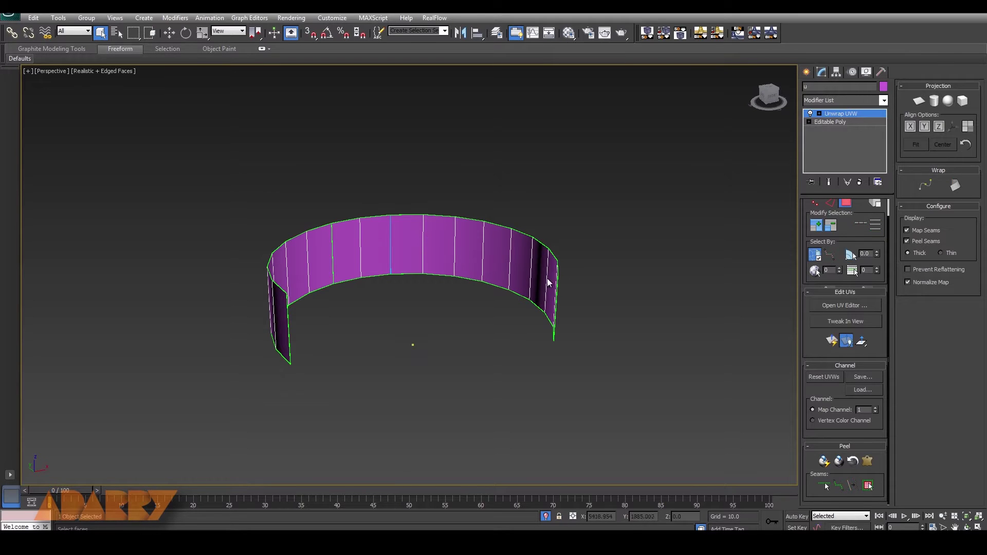
alt+middle_drag(597, 292, 509, 368)
click(503, 373)
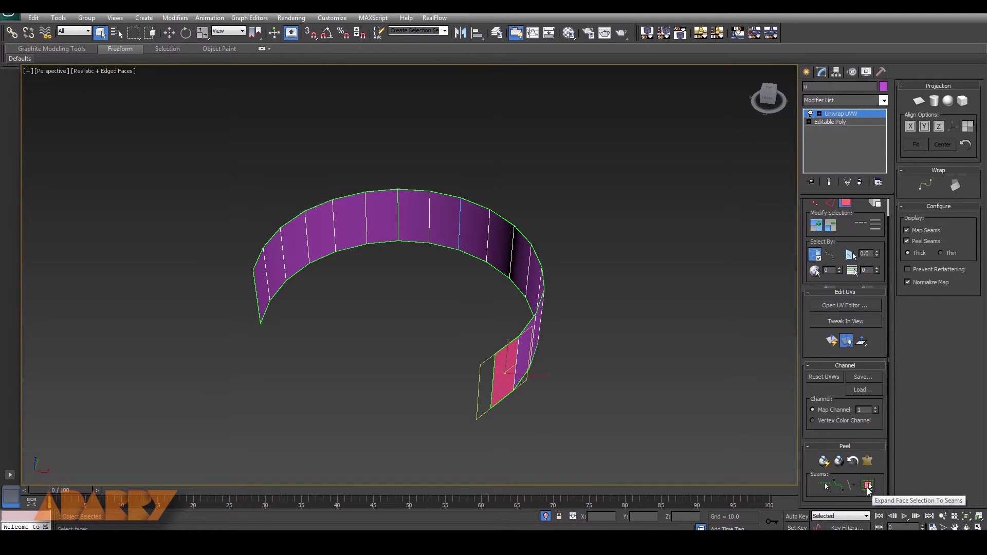
click(867, 486)
alt+middle_drag(749, 440, 662, 414)
click(868, 461)
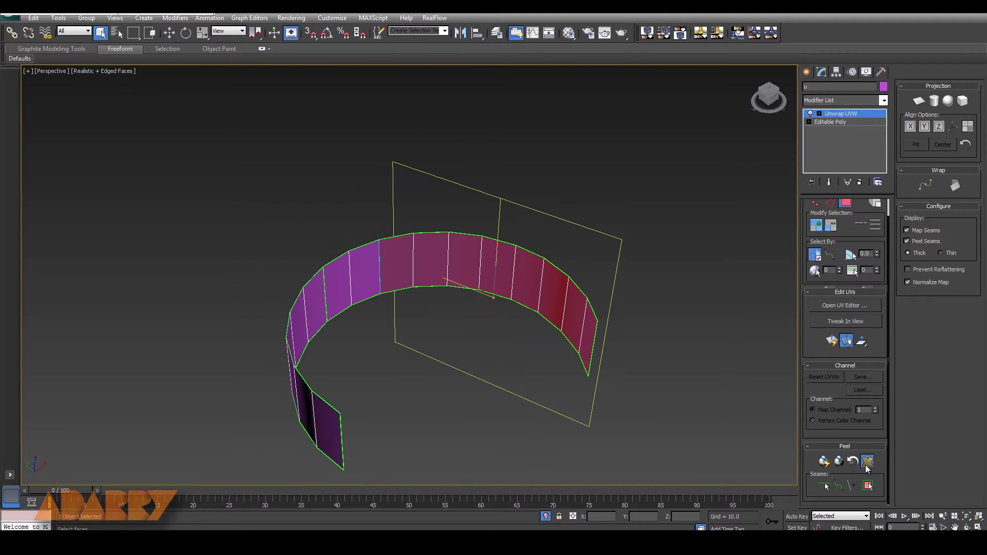
click(466, 166)
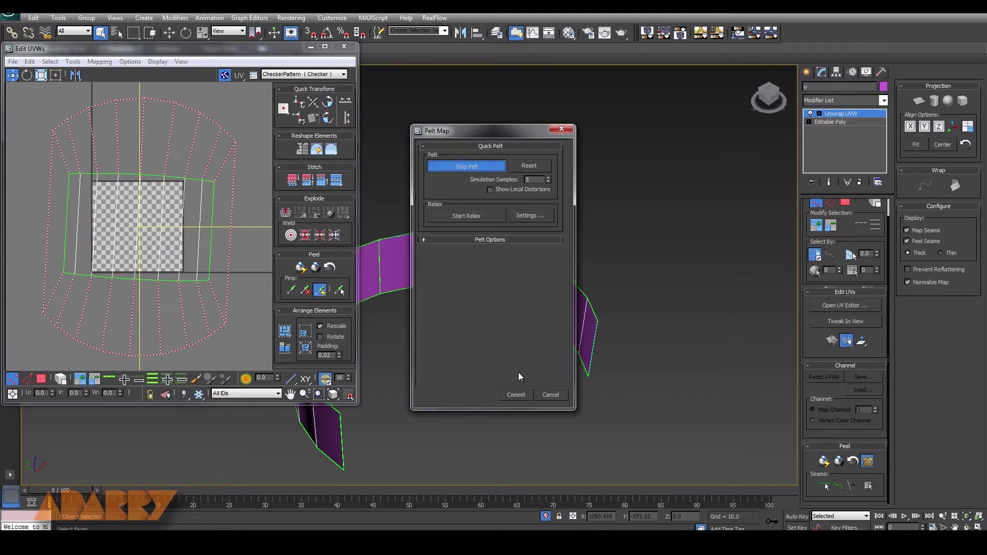
click(515, 394)
Step: Relax the first wall half's UVs with Relax By Face Angles and close the UV editor
click(73, 61)
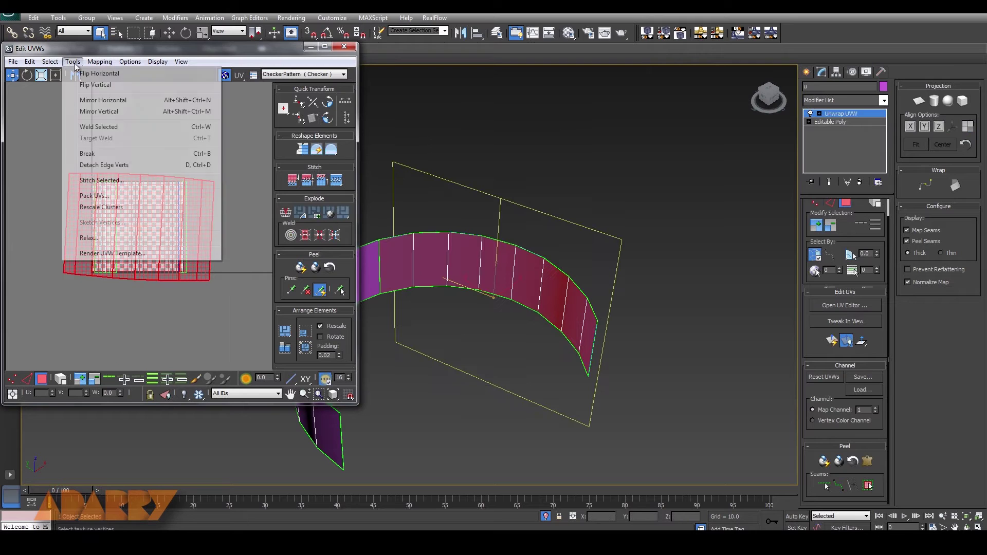
click(103, 236)
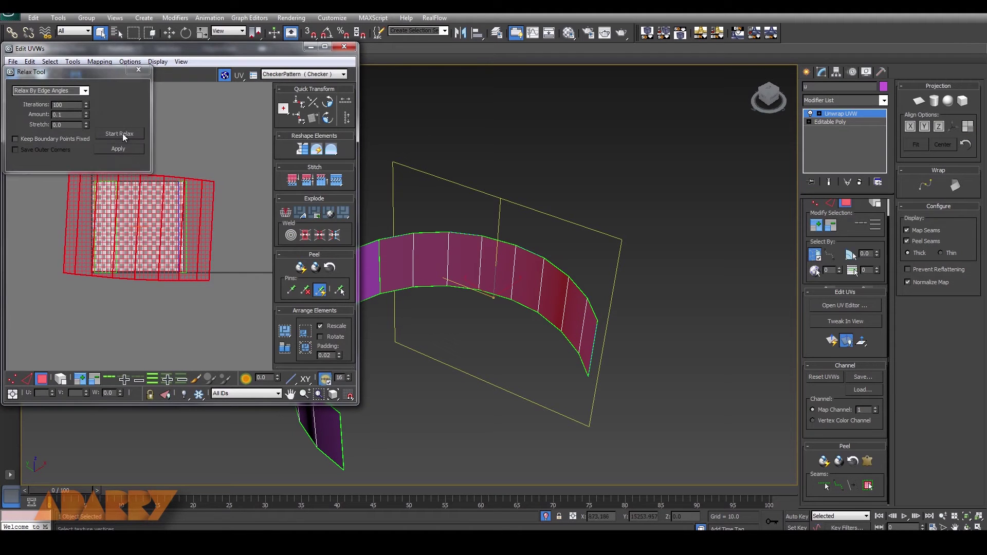
click(86, 90)
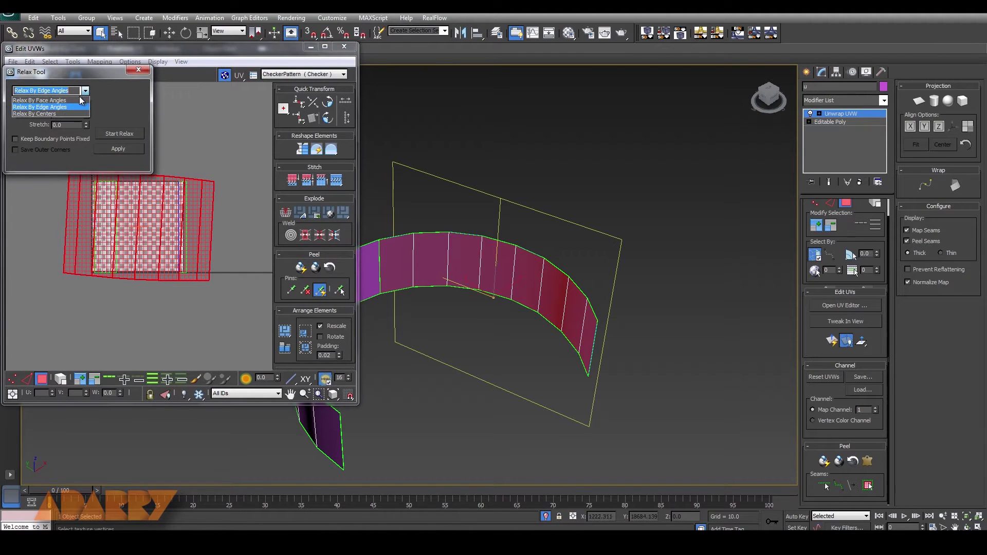
click(46, 98)
click(120, 134)
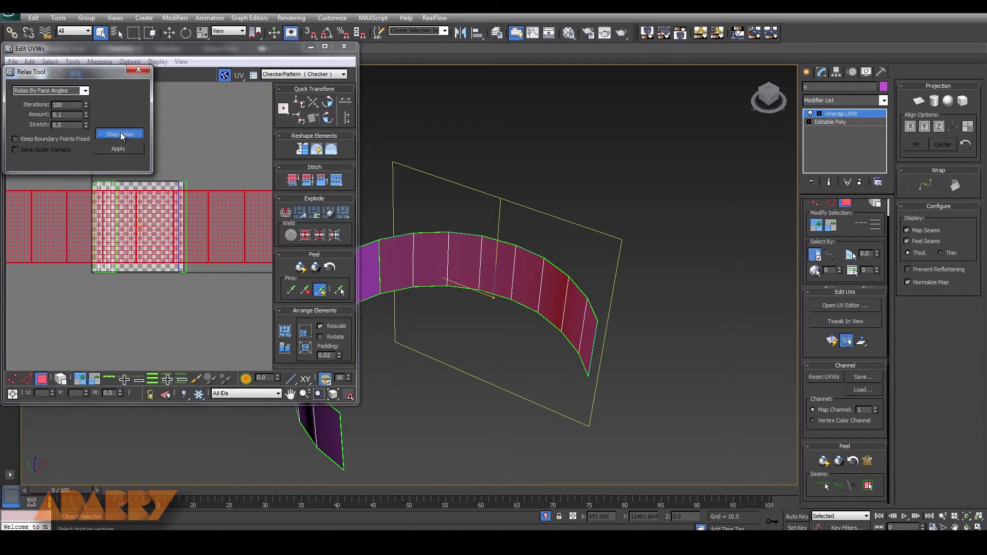
click(138, 69)
click(344, 47)
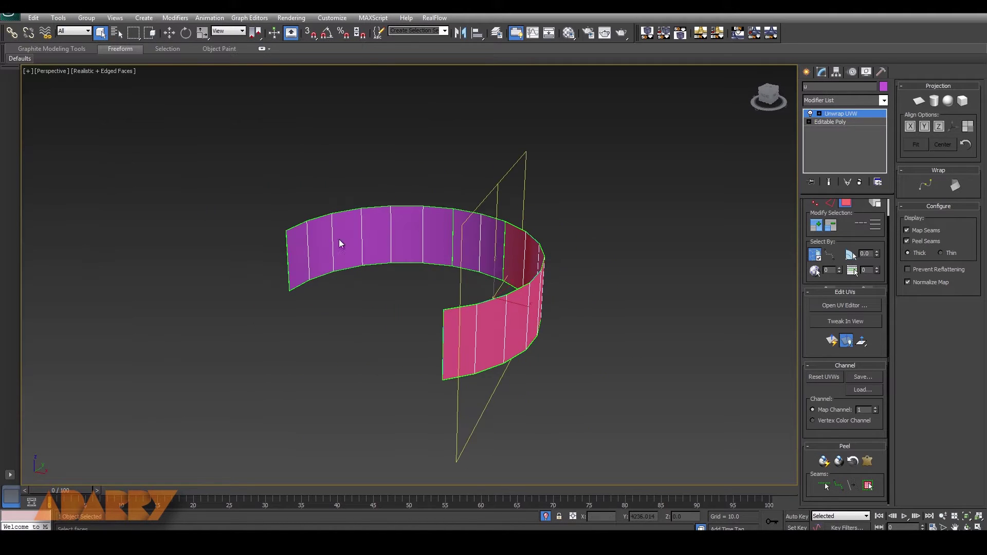
Step: Select the remaining half of the wall's faces up to the seam, flatten it with Pelt Map and commit
alt+middle_drag(342, 237, 403, 362)
click(373, 368)
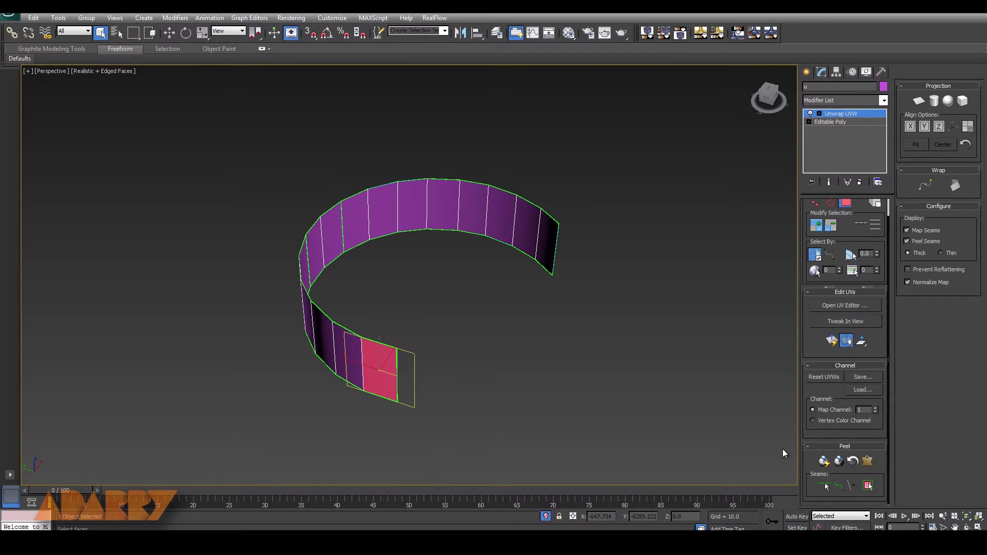
click(867, 485)
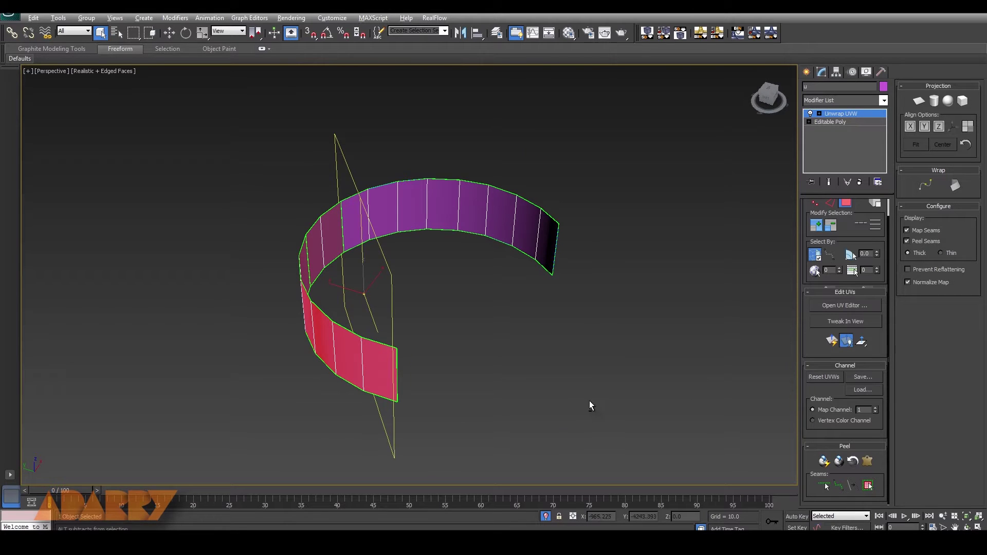
alt+middle_drag(589, 401, 704, 448)
click(871, 465)
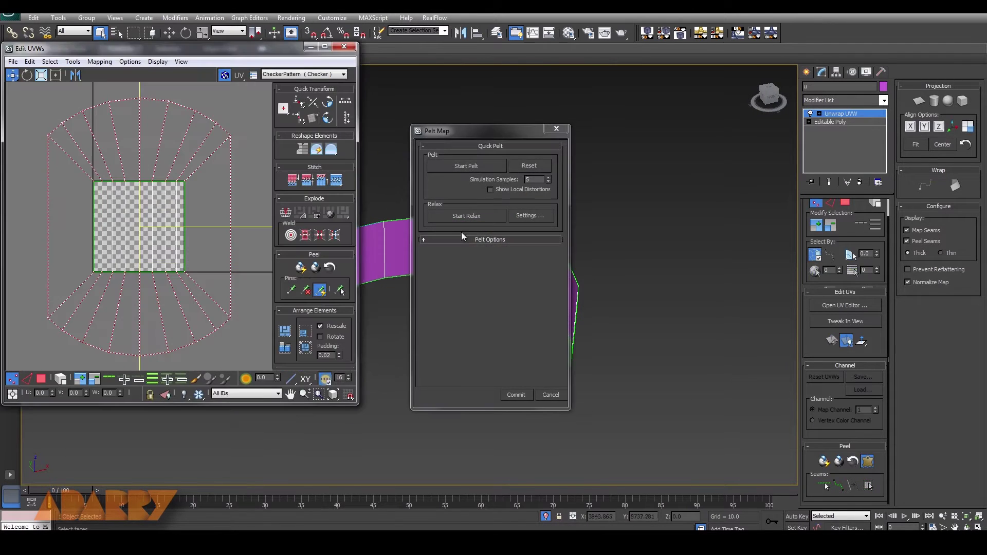
click(488, 168)
click(517, 395)
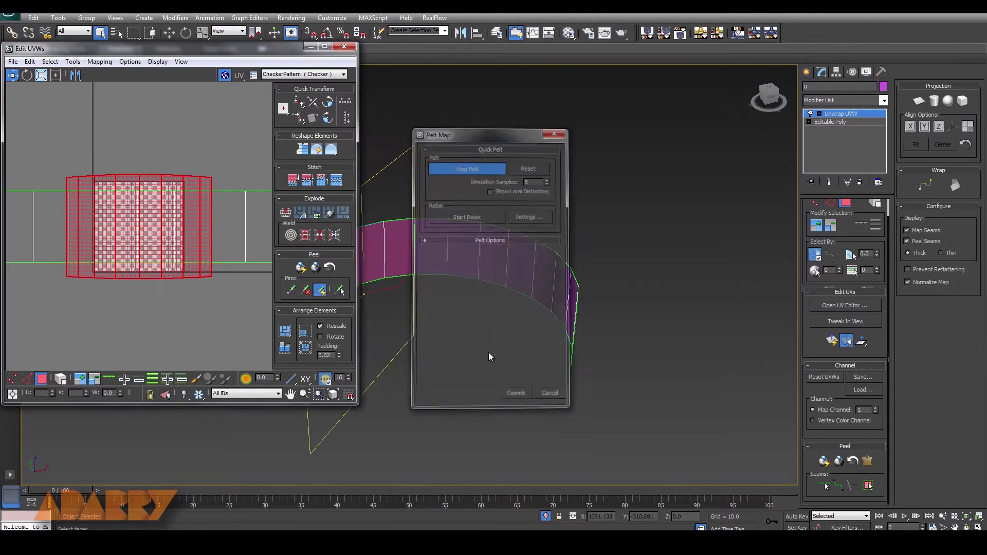
Step: Relax the second wall half's UVs with Relax By Face Angles
click(73, 61)
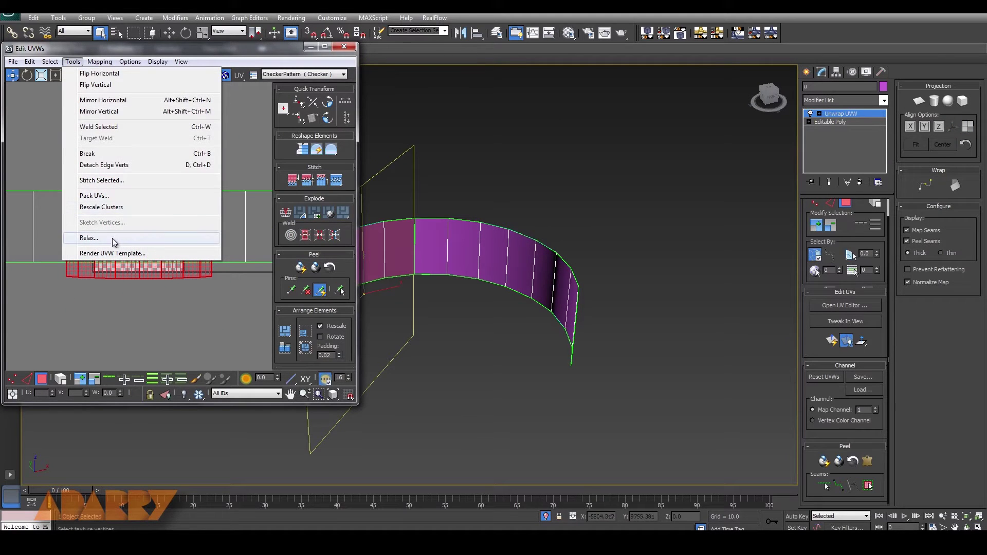
click(88, 238)
click(77, 91)
click(58, 96)
click(121, 134)
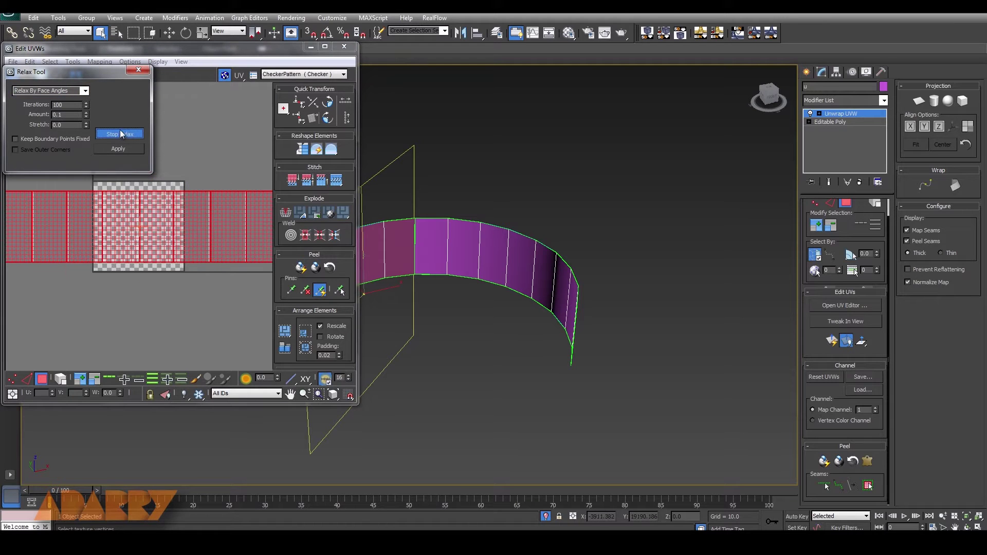
click(145, 73)
Step: Maximize the UV editor, then scale and move both wall shells to fit in the lower half of the UV square
click(326, 47)
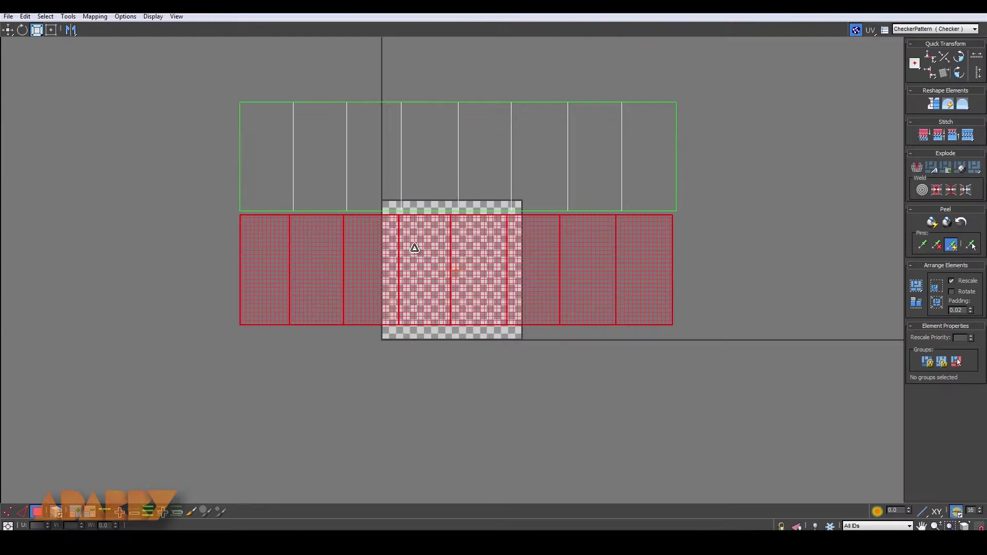
drag(452, 256, 443, 293)
click(8, 30)
drag(445, 215, 441, 305)
click(571, 309)
scroll(588, 313, up, 7)
middle_drag(588, 312, 725, 302)
scroll(437, 263, down, 4)
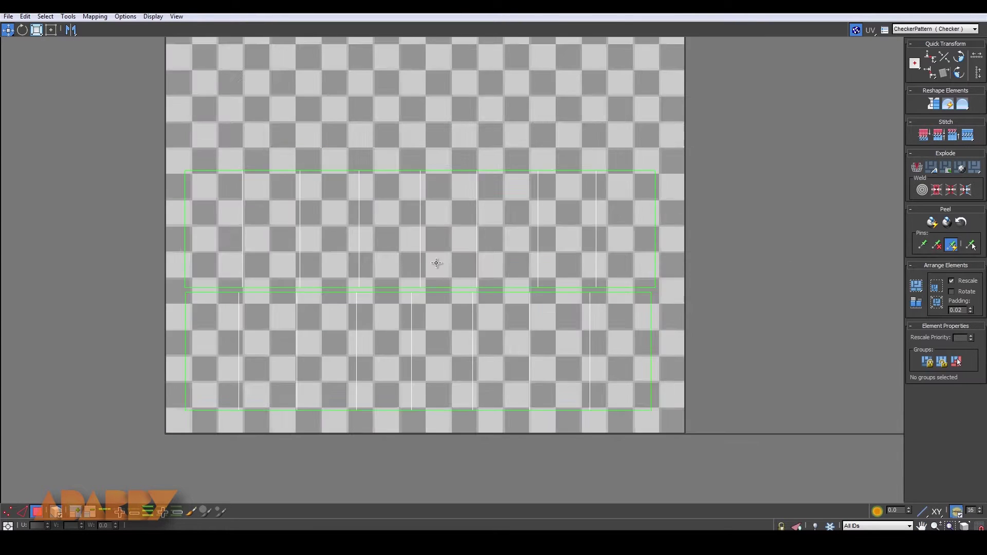
Step: Render the backdrop wall's UV template at 1024 by 1024
click(68, 17)
click(138, 206)
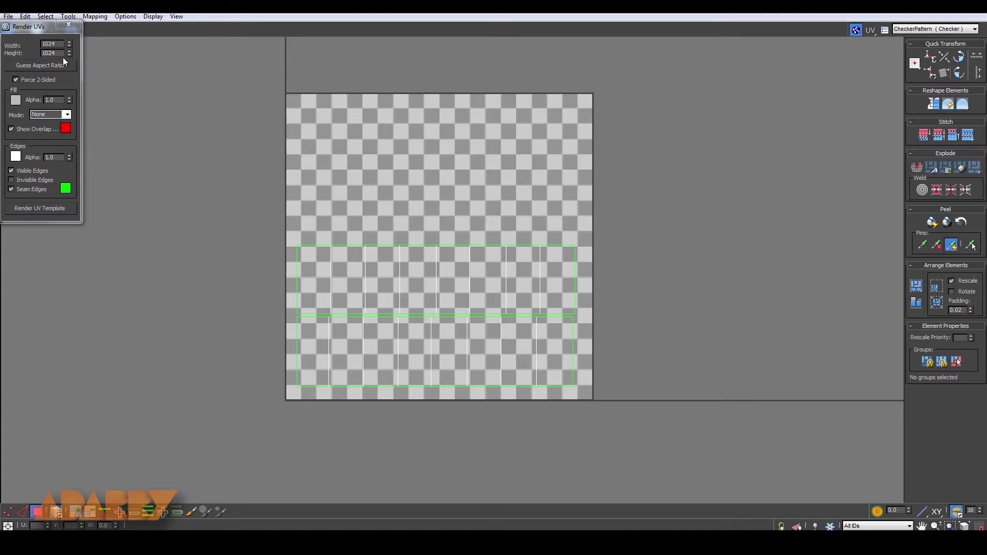
click(45, 207)
Step: Save the rendered template as background_uv in JPEG format in the texture folder and close the render window
click(348, 85)
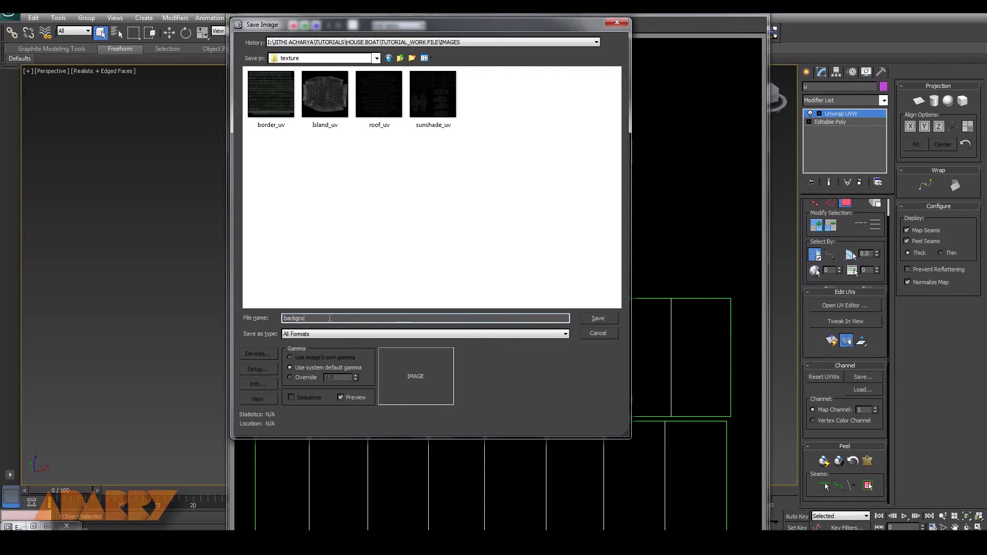
text(und_uv)
click(335, 334)
click(318, 389)
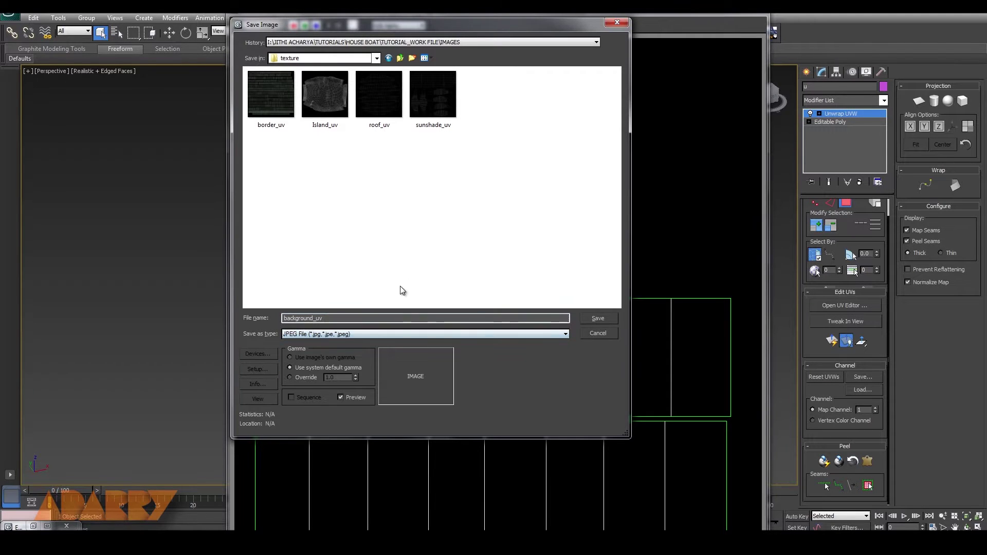
click(597, 320)
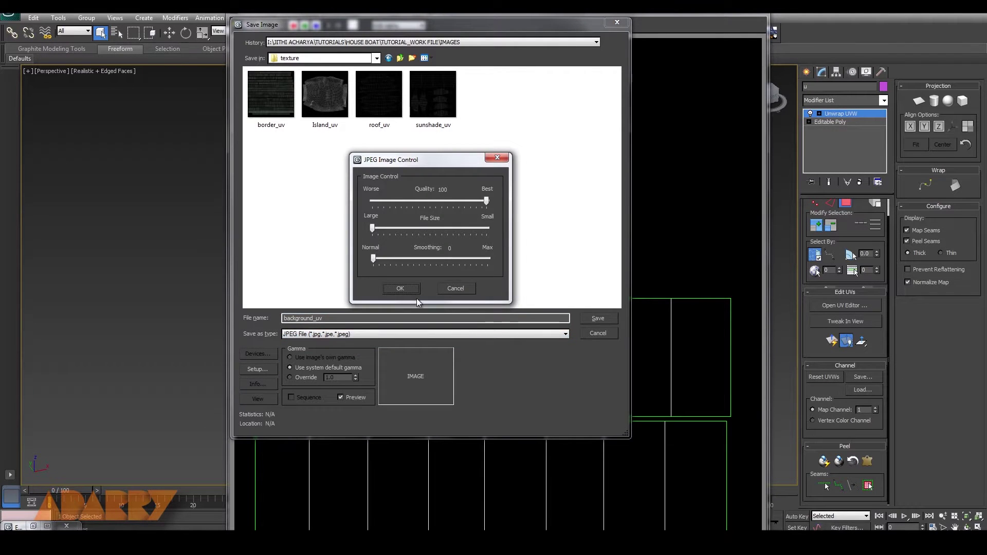
click(398, 287)
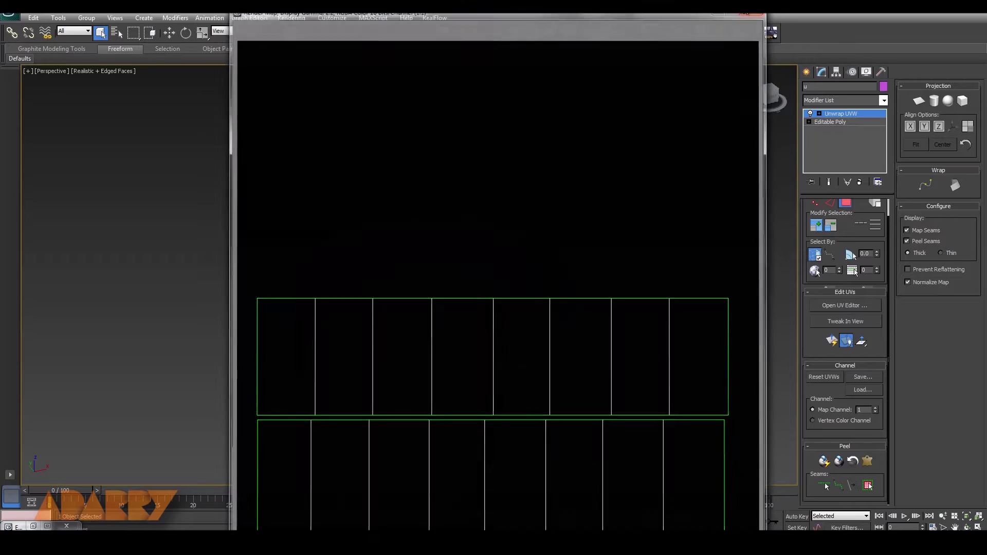
click(744, 14)
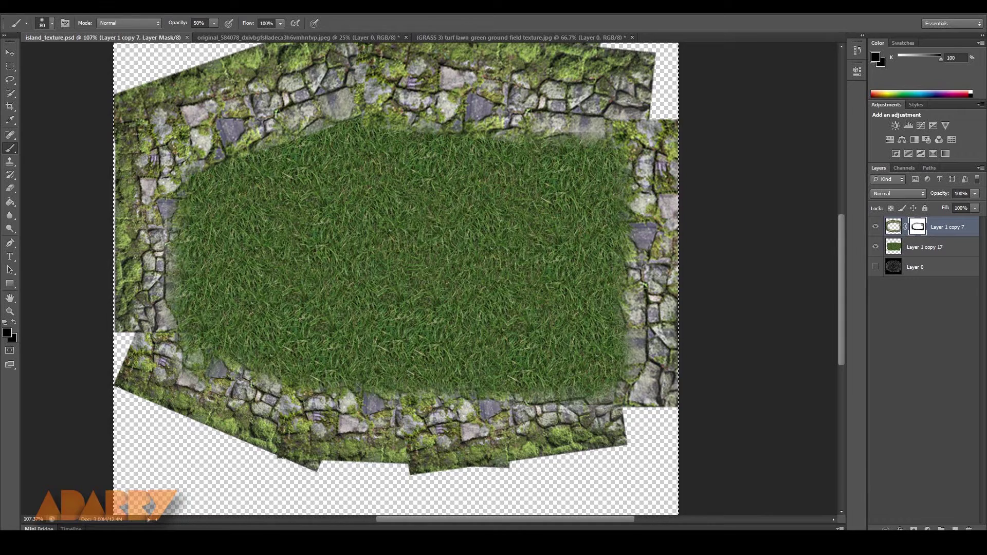
Step: Switch to Photoshop and open the background_uv image from the texture folder
click(27, 8)
click(43, 27)
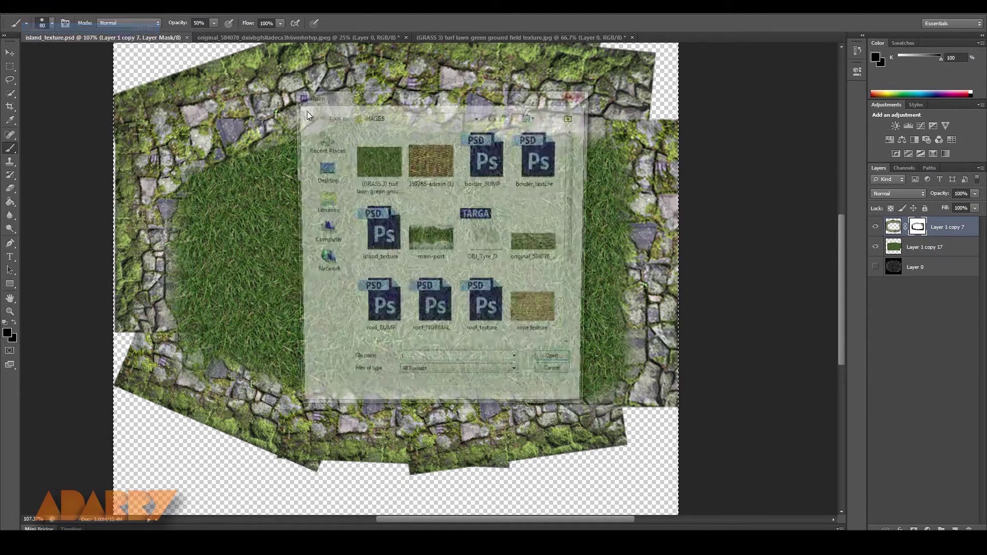
click(376, 155)
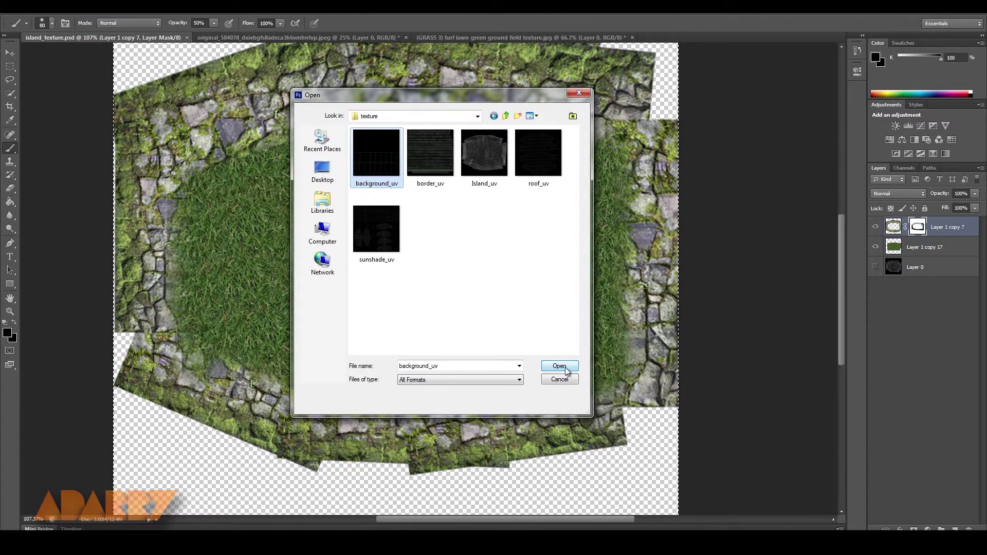
click(559, 366)
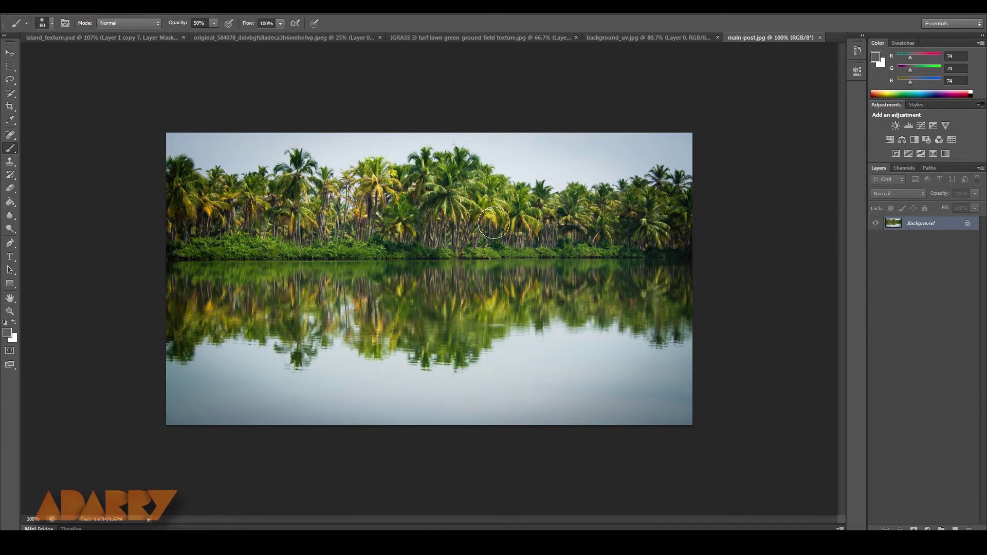
Step: Convert the Background of main-post.jpg into an editable layer
key(Return)
alt+scroll(496, 221, up, 3)
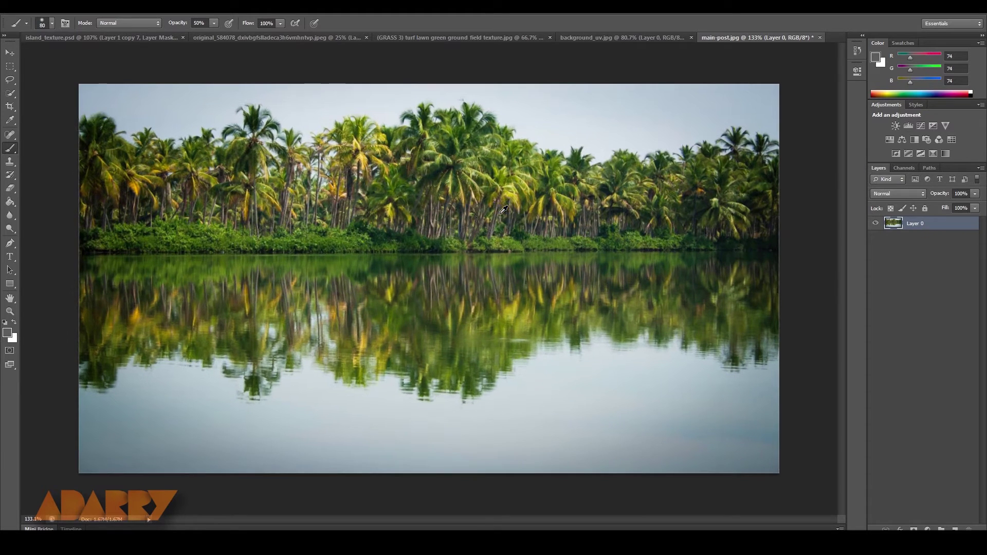
Step: Crop main-post.jpg at the waterline, keeping only the palm trees and the sky above them
key(c)
drag(431, 476, 447, 364)
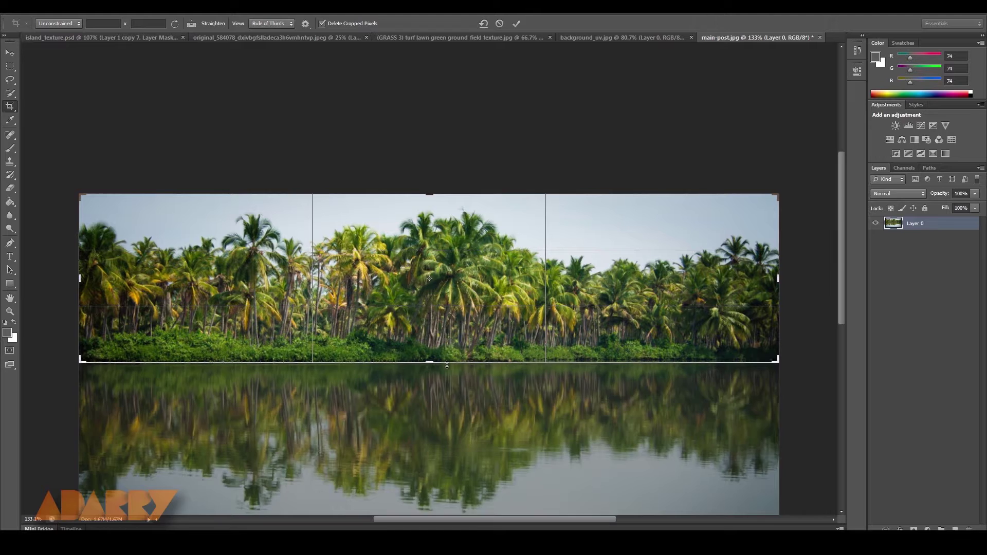
click(10, 52)
click(443, 205)
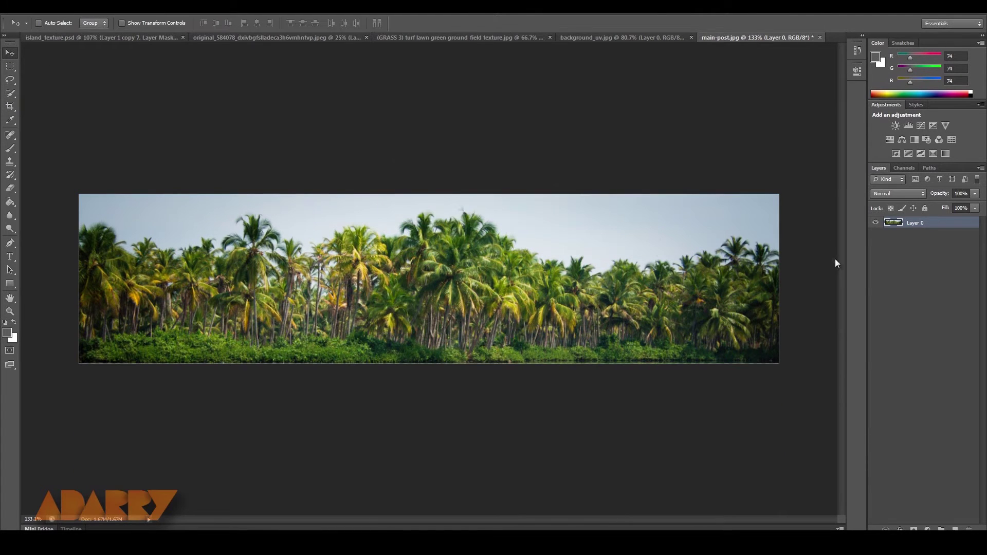
Step: Bring the cropped palm image into background_uv and scale it to cover the upper UV strip
drag(563, 234, 399, 300)
alt+scroll(427, 336, up, 1)
drag(427, 337, 492, 325)
key(ctrl+t)
shift+drag(704, 263, 601, 287)
drag(474, 309, 476, 307)
shift+drag(604, 284, 572, 290)
shift+drag(661, 270, 664, 270)
key(Return)
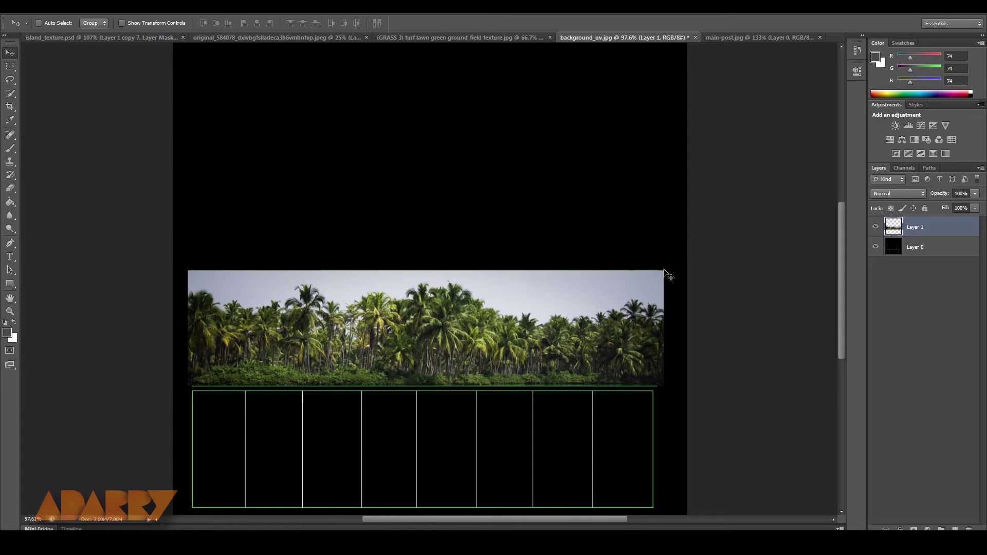
Step: Duplicate the palm layer onto the lower UV strip and enlarge the copy slightly to cover it
alt+drag(493, 325, 483, 443)
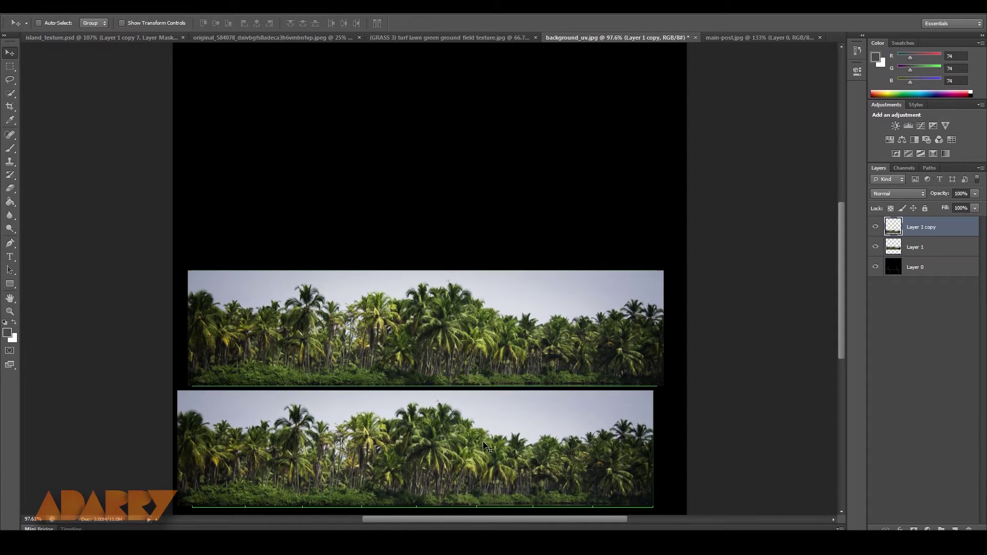
key(ctrl+t)
shift+drag(653, 506, 661, 509)
key(Return)
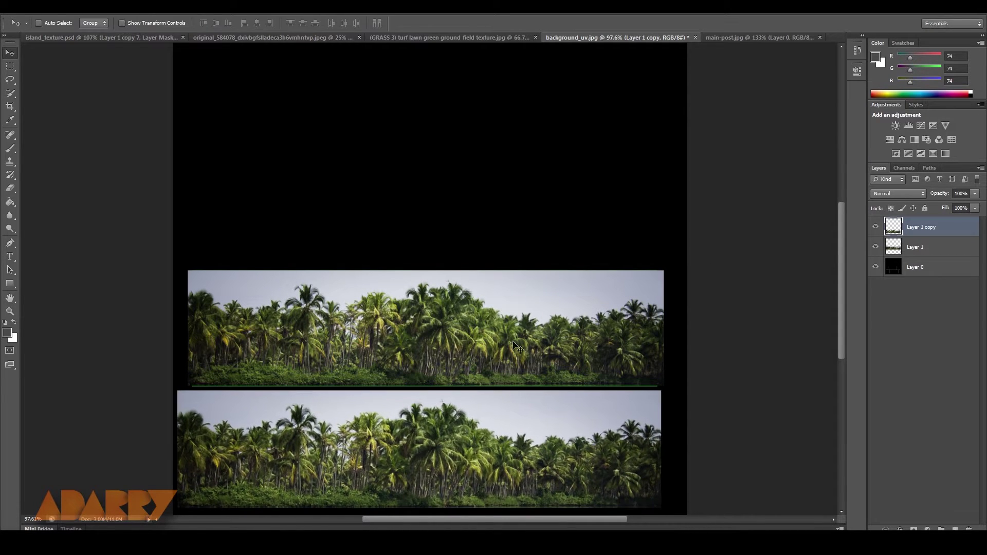
Step: Select Layer 1 and enlarge it slightly so it covers the full length of the upper UV strip
right_click(512, 335)
click(535, 342)
key(ctrl+t)
shift+drag(664, 386, 668, 387)
key(Return)
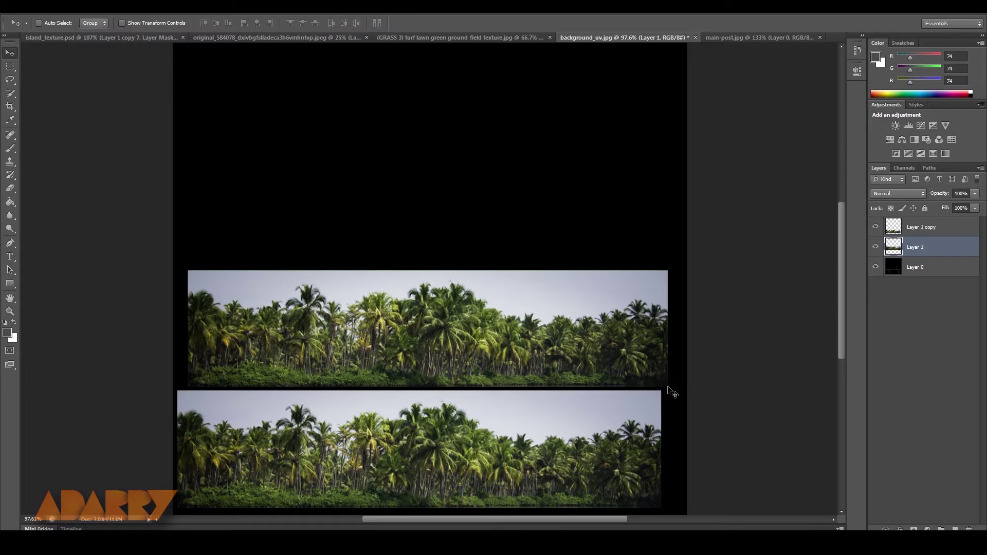
Step: Hide the UV template layer and save the document as background_texture in PSD format in the IMAGES folder
click(875, 267)
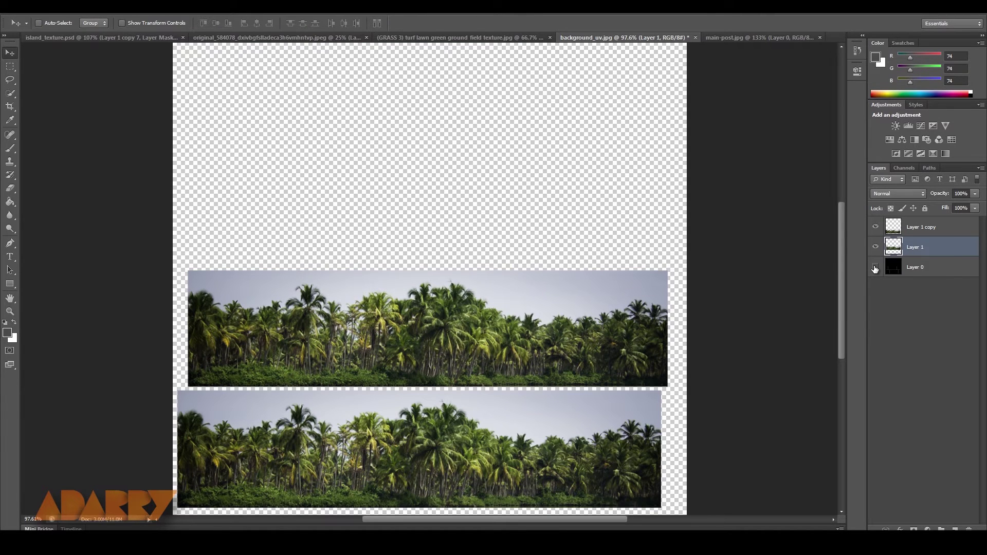
key(ctrl+shift+s)
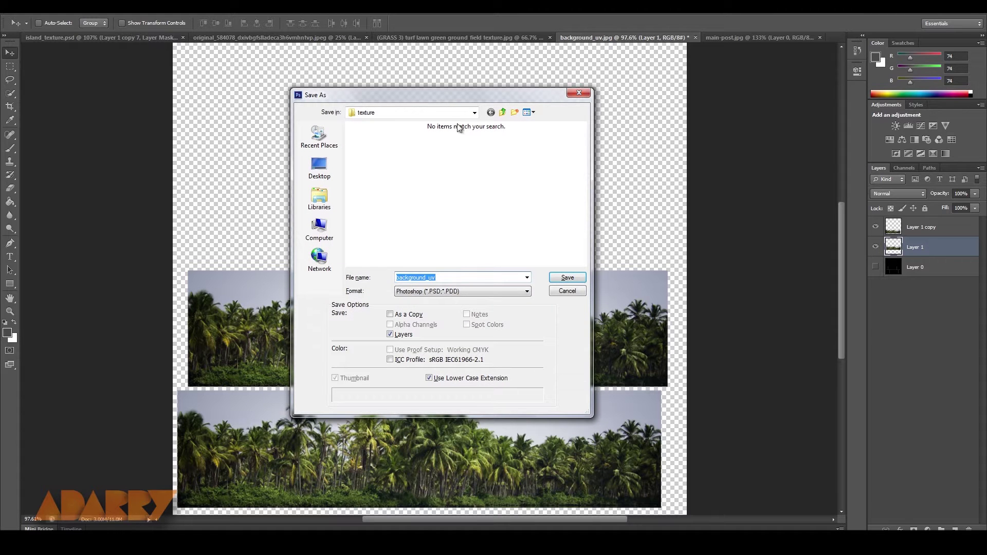
text(back)
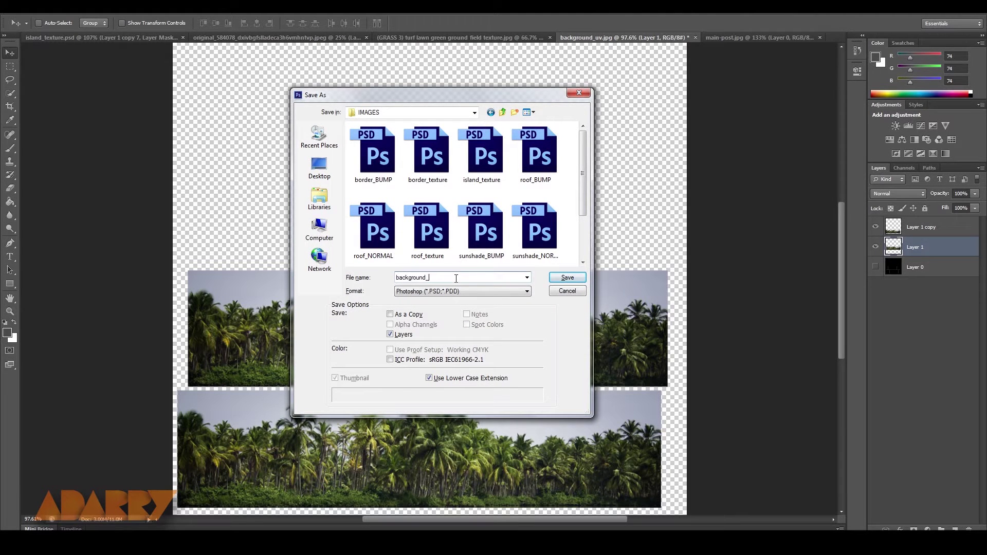
click(568, 278)
click(607, 168)
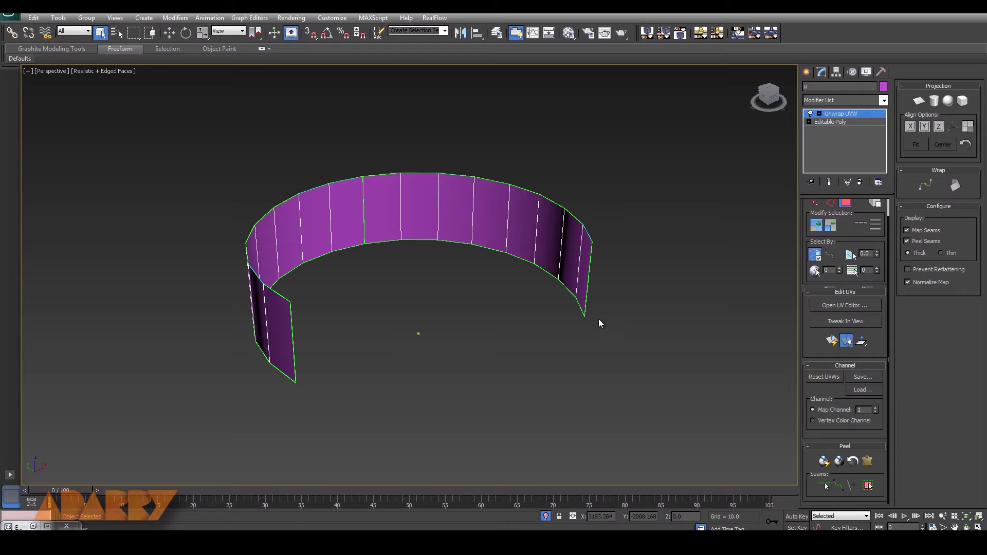
Step: Switch to 3ds Max and change the 02 - Default material to a VRayMtl
key(m)
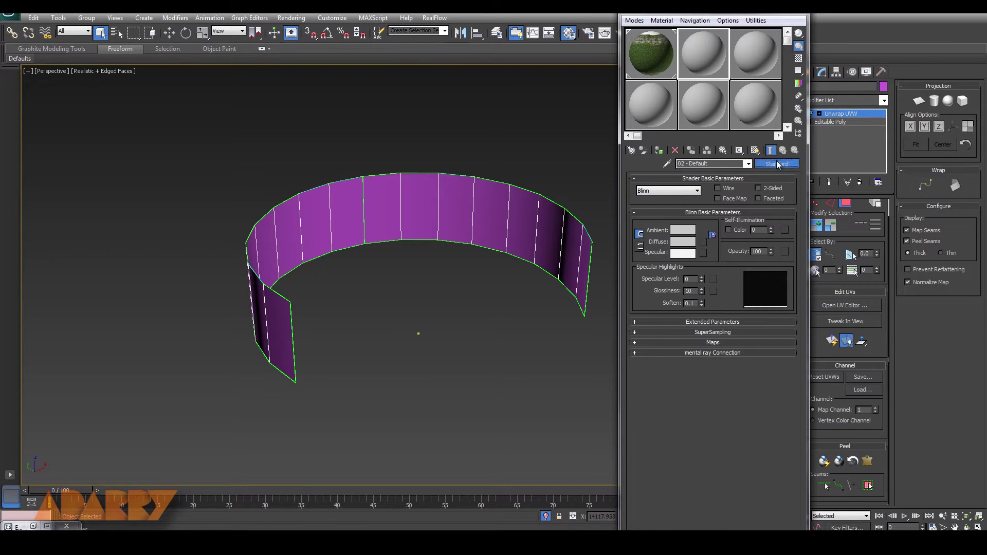
click(776, 164)
click(447, 418)
click(572, 492)
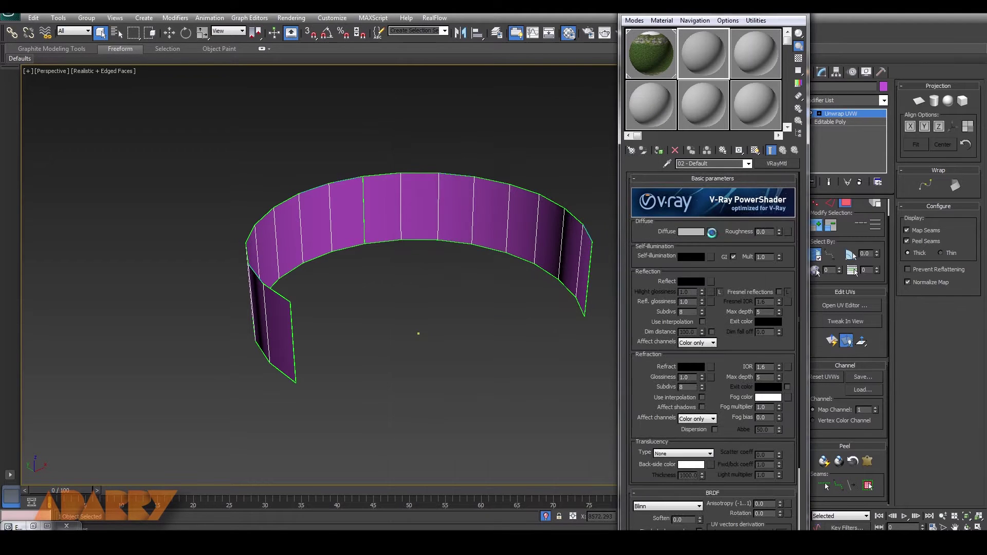
Step: Load background_texture.psd with collapsed layers as the material's diffuse bitmap
click(712, 232)
double_click(447, 158)
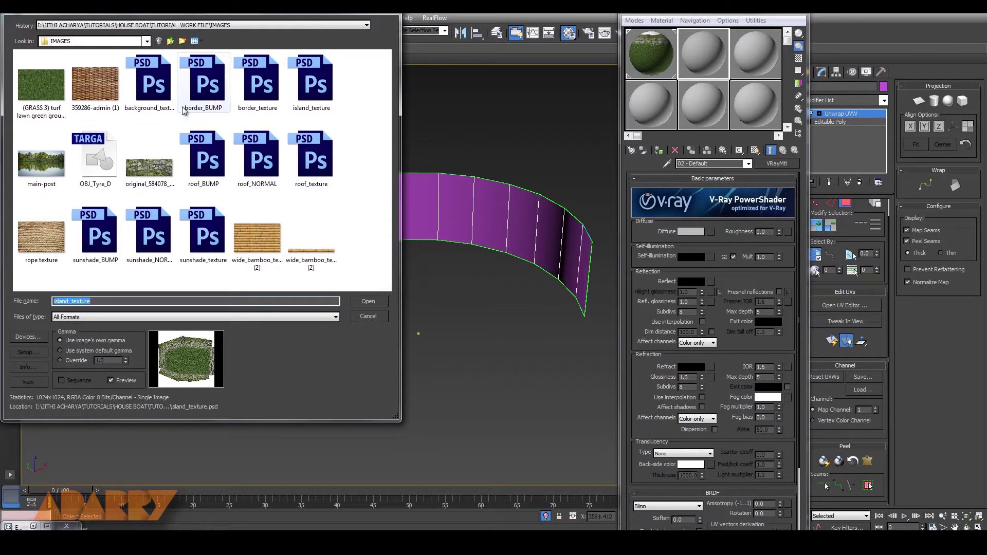
click(149, 82)
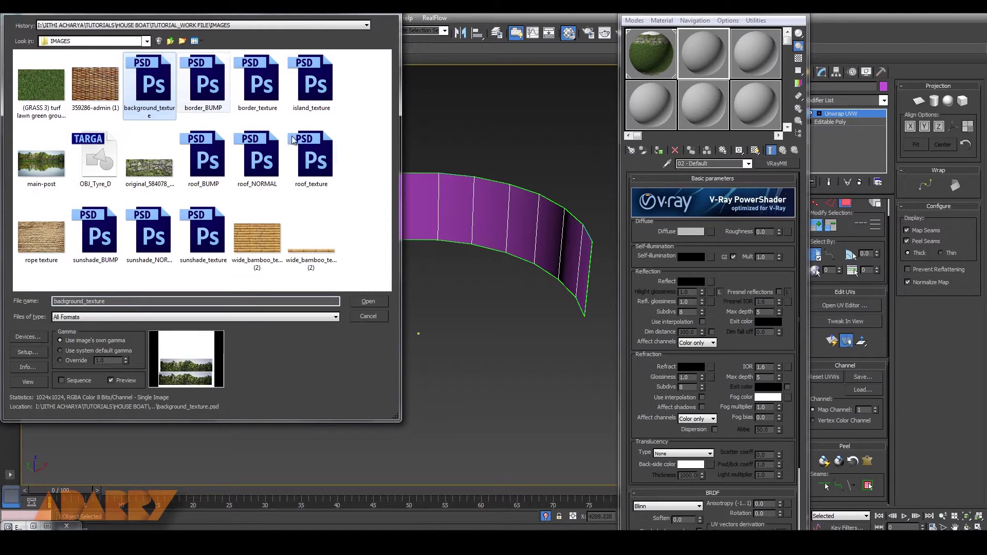
click(368, 302)
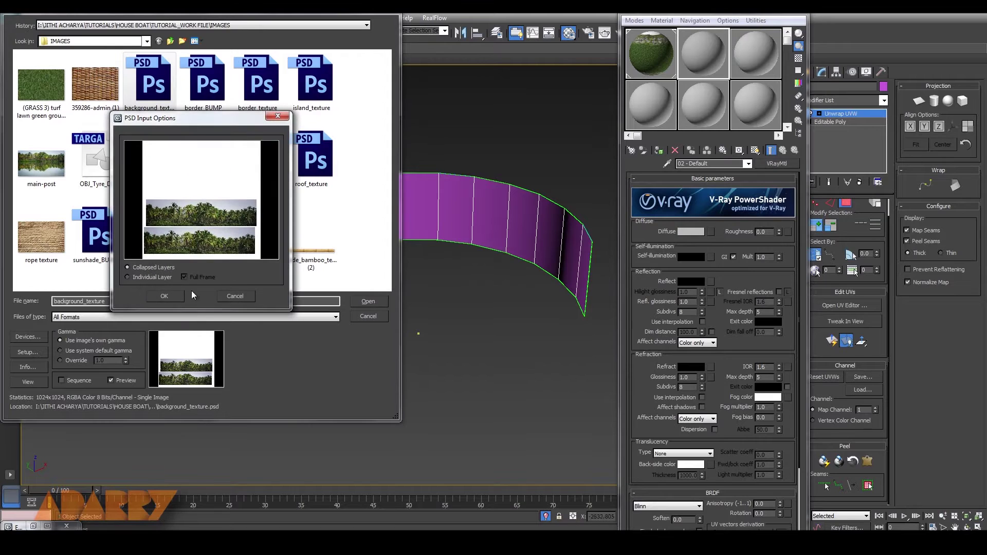
click(164, 295)
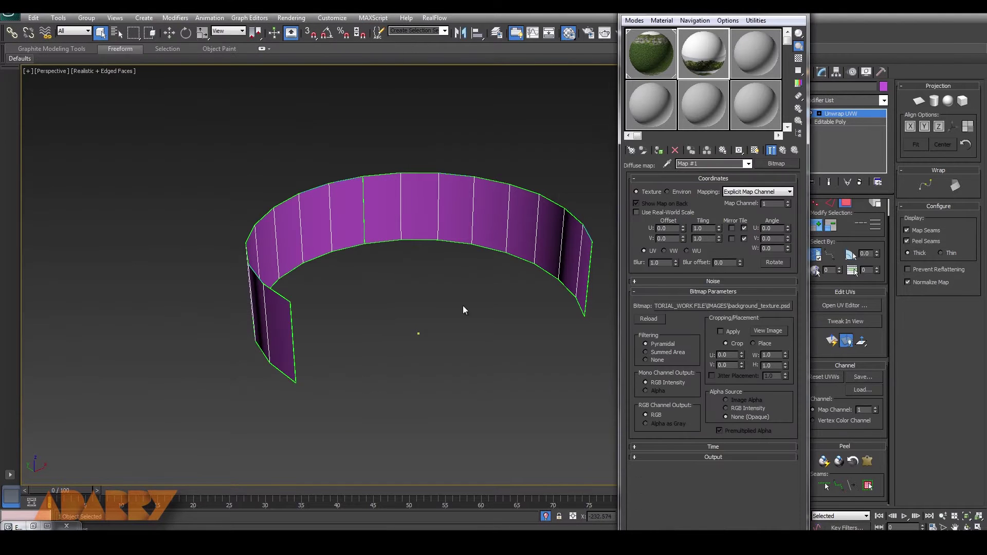
Step: Assign the material to the backdrop wall, show its map in the viewport, and close the material editor
click(661, 152)
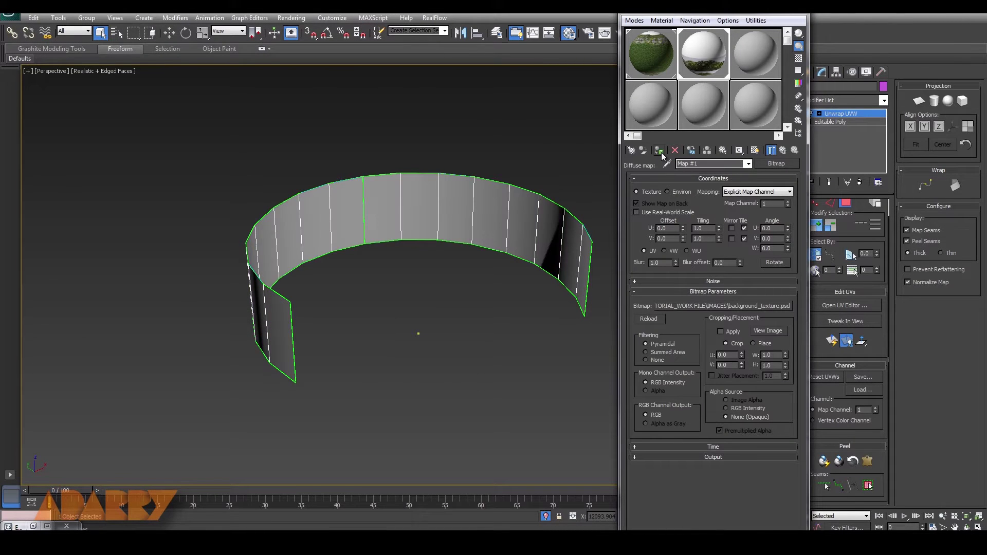
click(755, 150)
alt+middle_drag(538, 349, 515, 339)
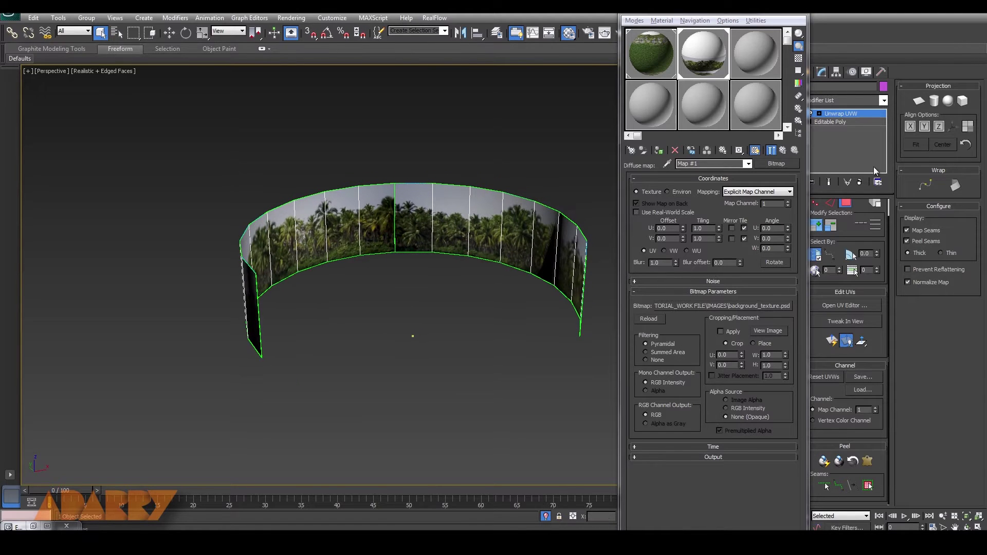
click(795, 9)
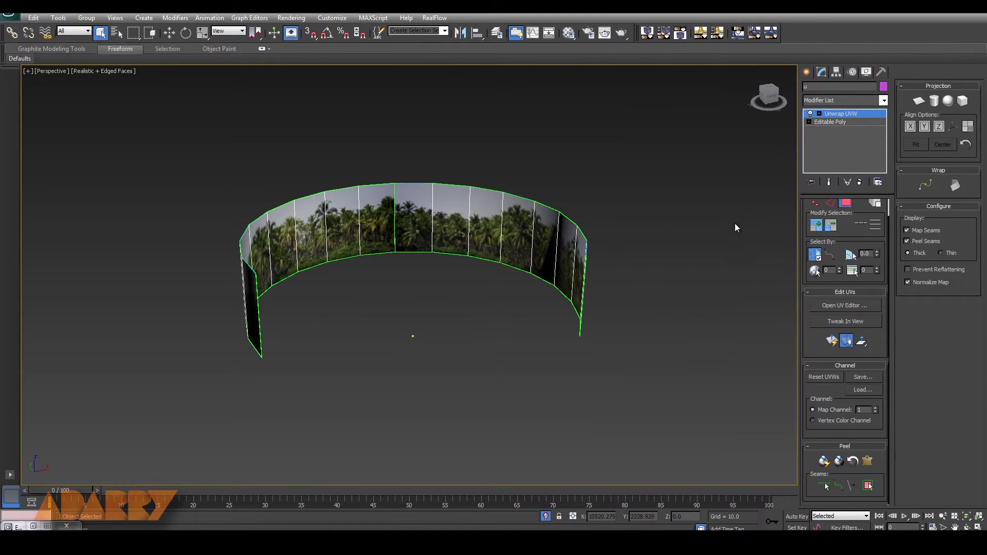
Step: Exit isolation mode and examine the island against the textured backdrop from close up
key(alt+q)
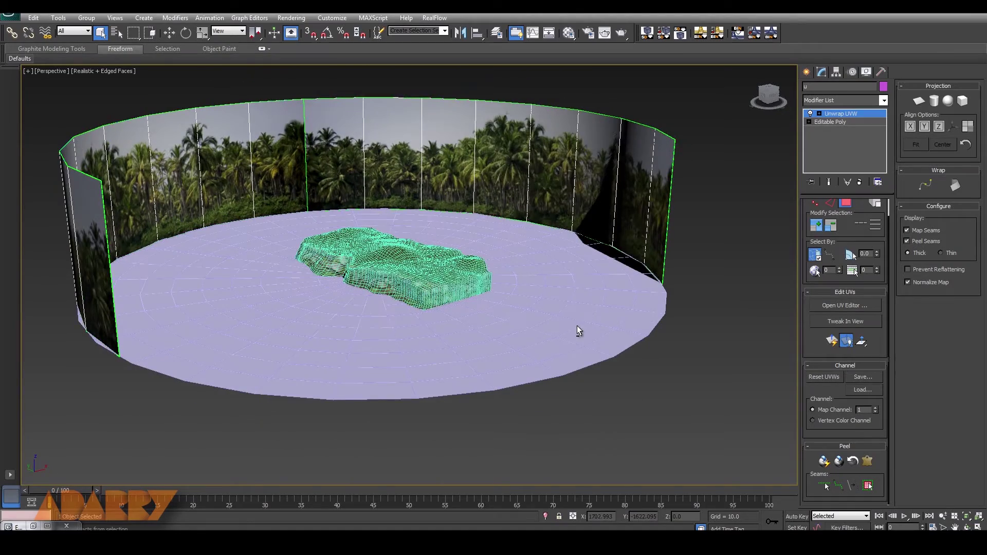
key(z)
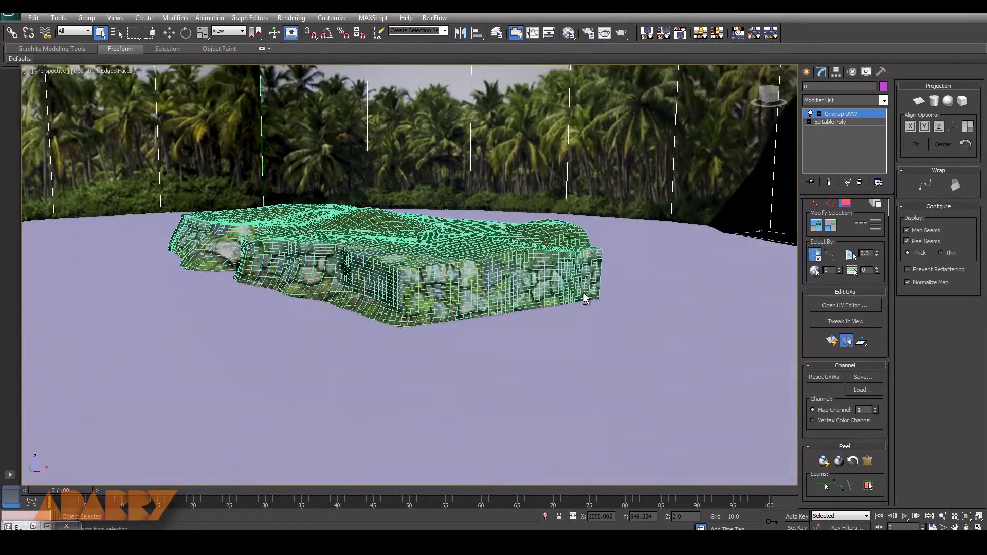
scroll(585, 299, up, 2)
alt+middle_drag(585, 298, 645, 334)
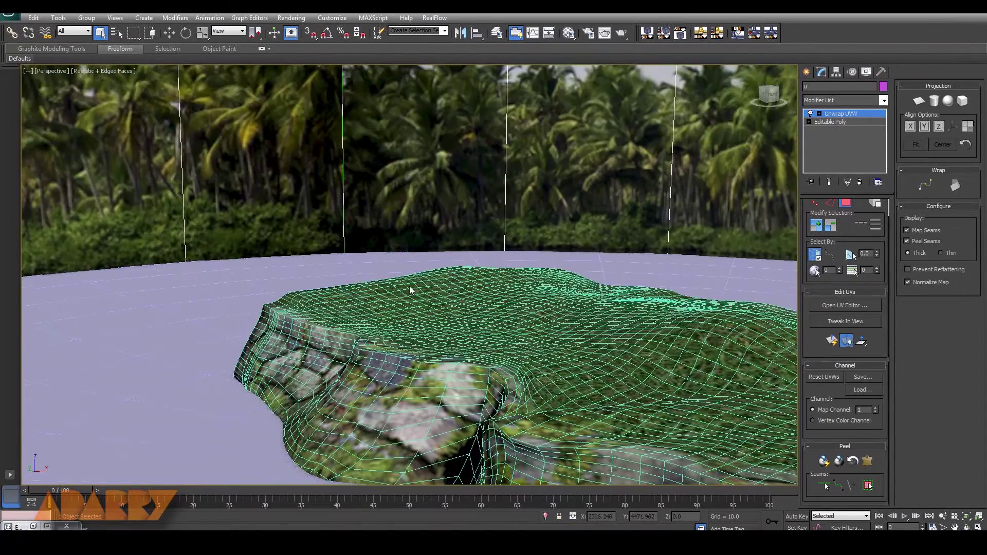
scroll(410, 287, down, 3)
alt+middle_drag(410, 286, 406, 141)
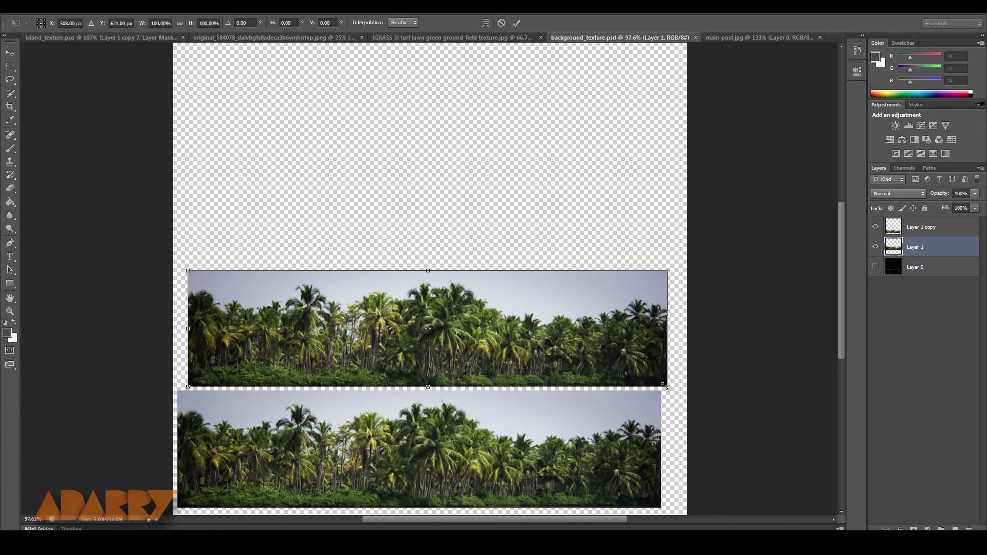
Step: In Photoshop, scale Layer 1 to about 54% and lay two copies side by side along the upper UV strip's base, with the template shown
drag(666, 386, 450, 343)
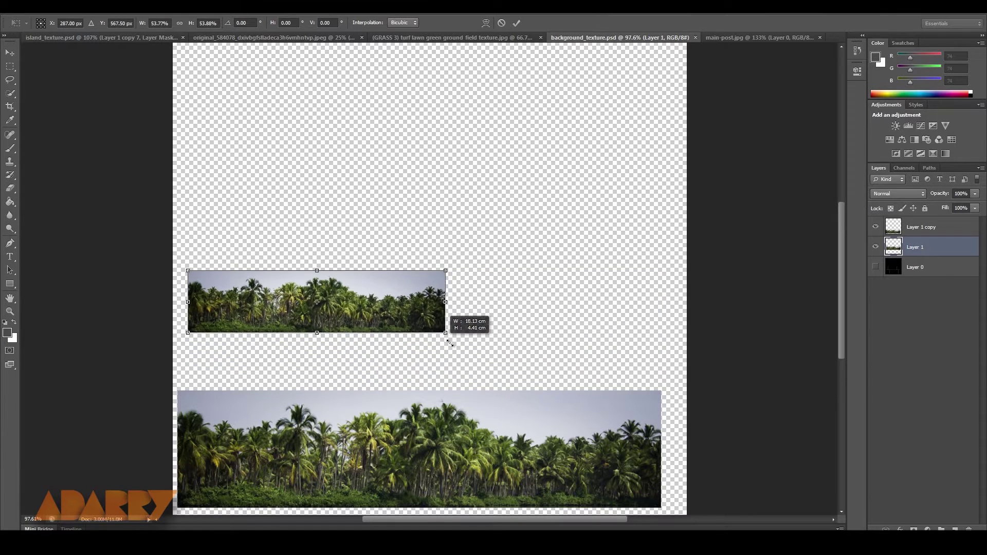
key(Return)
click(876, 267)
drag(383, 310, 605, 343)
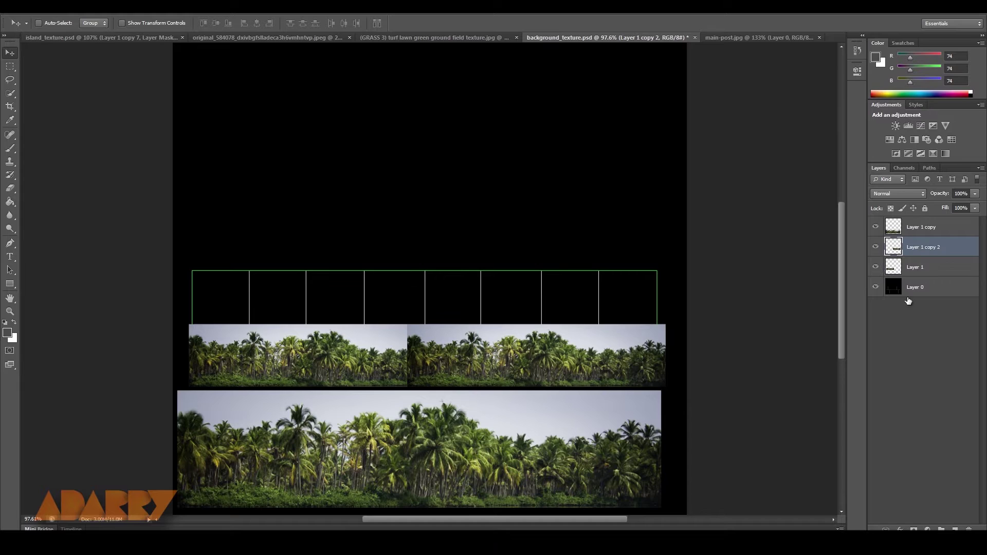
Step: Add a layer mask to Layer 1 copy 2 and blend the seam between the copies with a black brush at 100% opacity
click(914, 529)
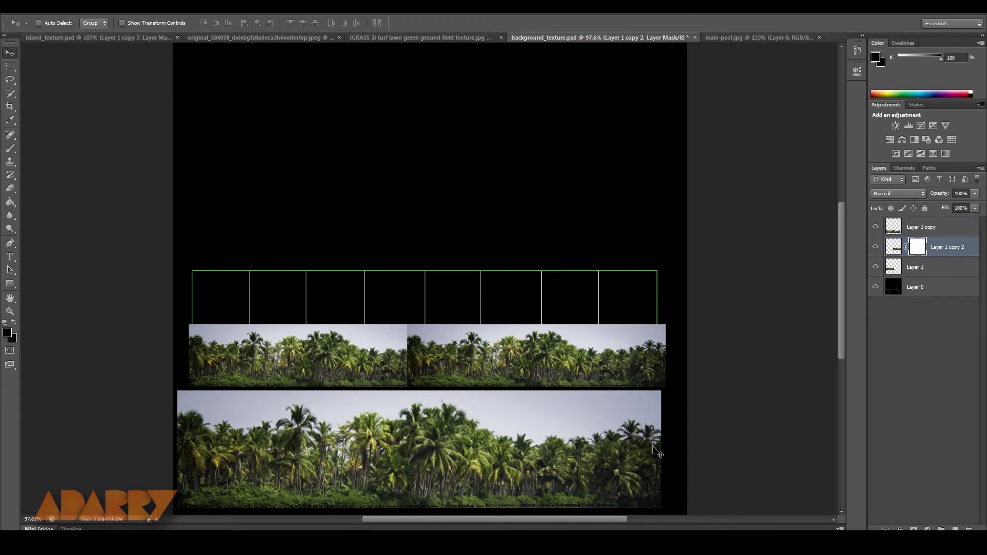
key(b)
mouse_move(401, 322)
mouse_down()
mouse_move(410, 401)
mouse_move(399, 324)
mouse_move(399, 371)
mouse_up()
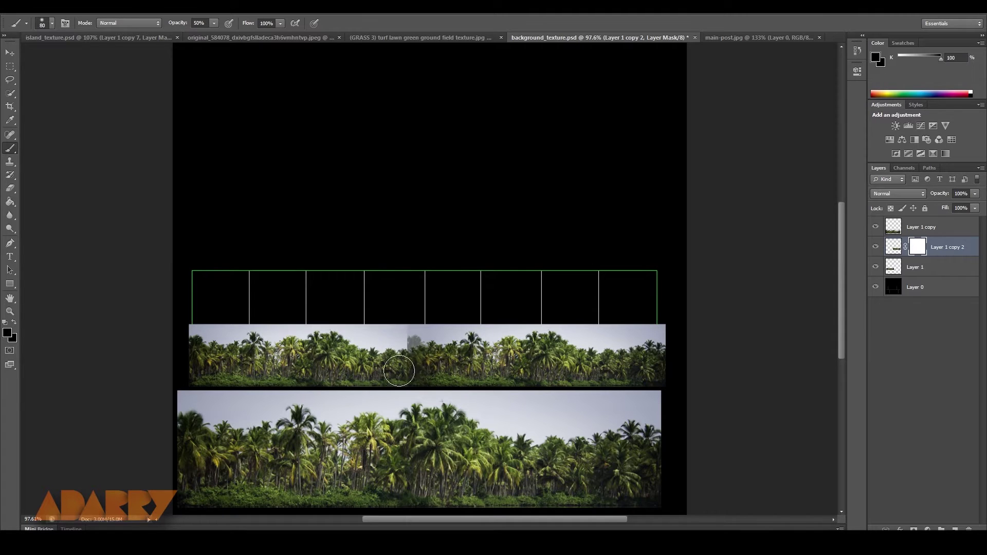
key(ctrl+z)
click(214, 23)
drag(215, 37, 243, 37)
mouse_move(406, 323)
mouse_down()
mouse_move(402, 311)
mouse_move(392, 415)
mouse_up()
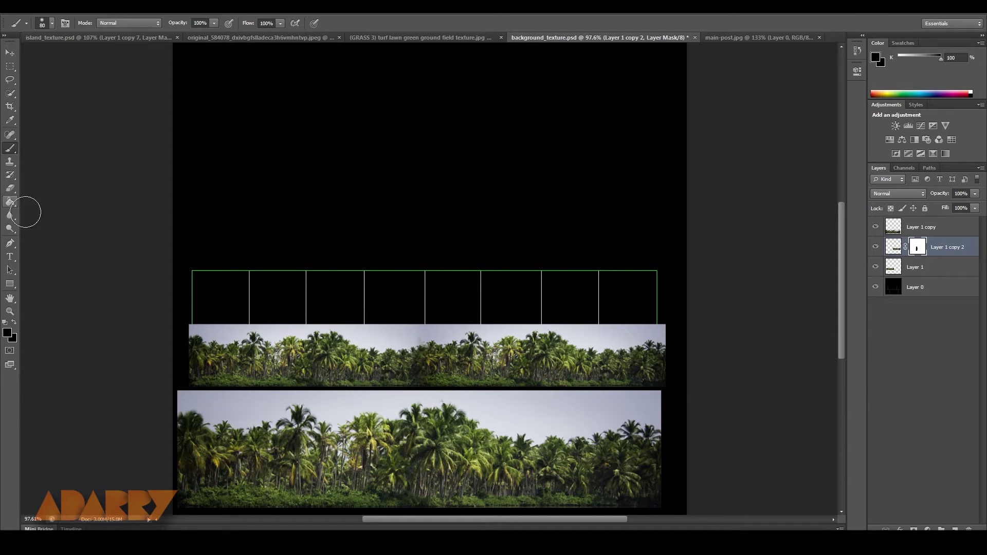
Step: Delete the Layer 1 copy layer holding the large palm image on the lower UV strip
scroll(726, 277, down, 3)
click(915, 230)
key(Delete)
Step: Merge the two small palm layers and duplicate the merged row along the base of the lower UV strip
shift+click(926, 247)
key(ctrl+e)
click(8, 53)
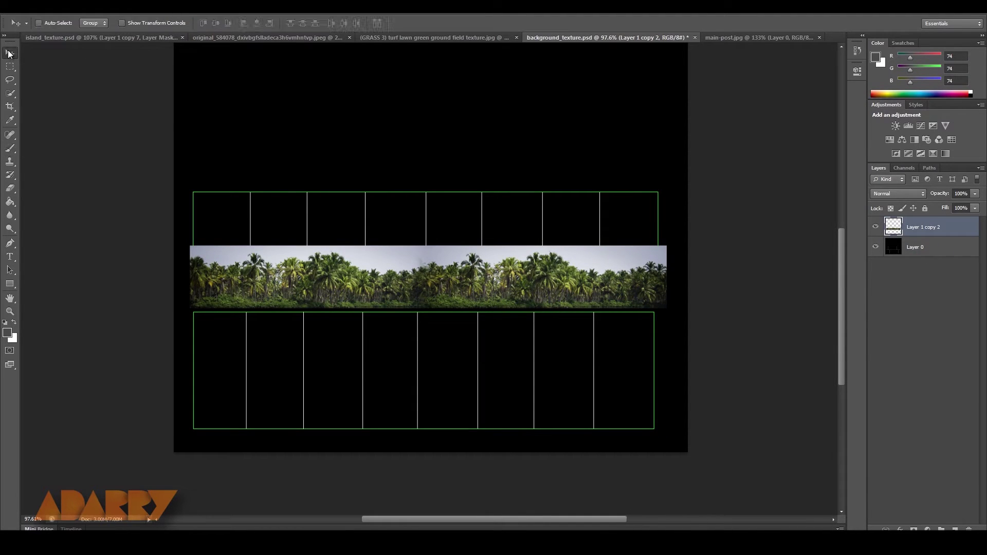
alt+drag(449, 273, 442, 395)
Step: On a new layer, fill a rectangular selection covering the upper UV strip with white and deselect it
click(12, 66)
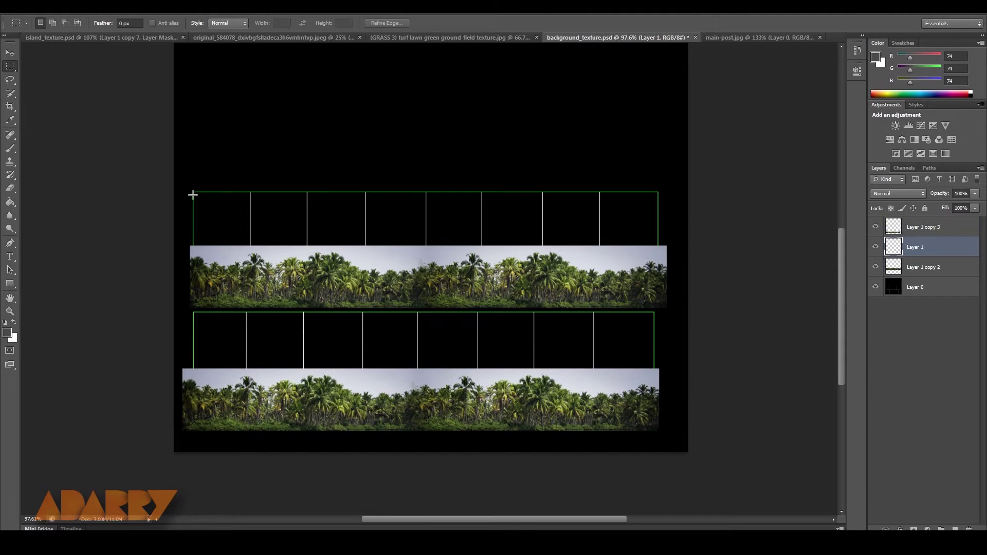
drag(191, 192, 670, 308)
key(g)
click(8, 335)
click(363, 142)
click(592, 143)
click(546, 225)
key(ctrl+d)
Step: Move the white rectangle's layer beneath the palm layers and duplicate the rectangle onto the lower UV strip
mouse_move(916, 248)
mouse_down()
mouse_move(936, 260)
mouse_move(925, 273)
mouse_up()
click(10, 53)
drag(491, 237, 472, 341)
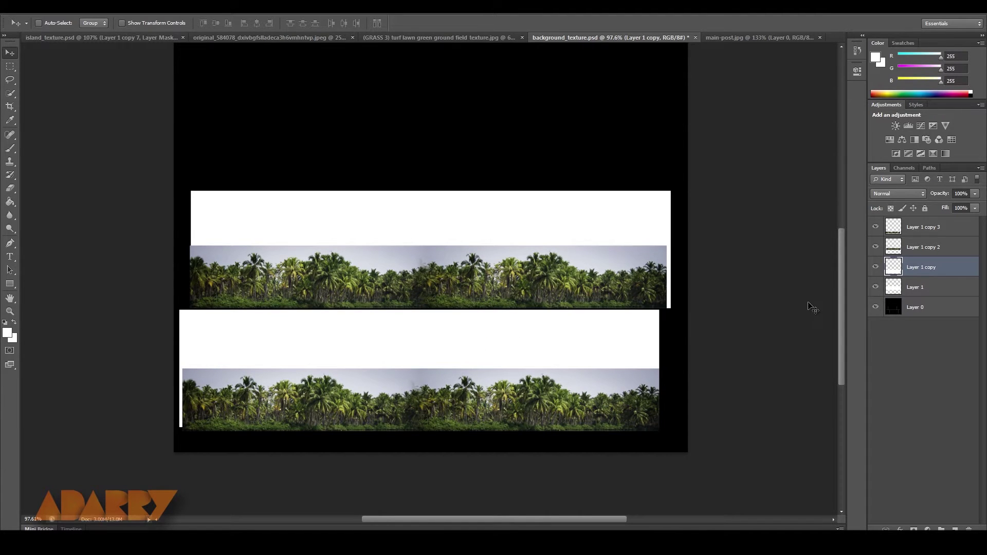
Step: Hide the UV template layer, save background_texture.psd, and switch to 3ds Max to check the updated backdrop
click(875, 307)
key(ctrl+s)
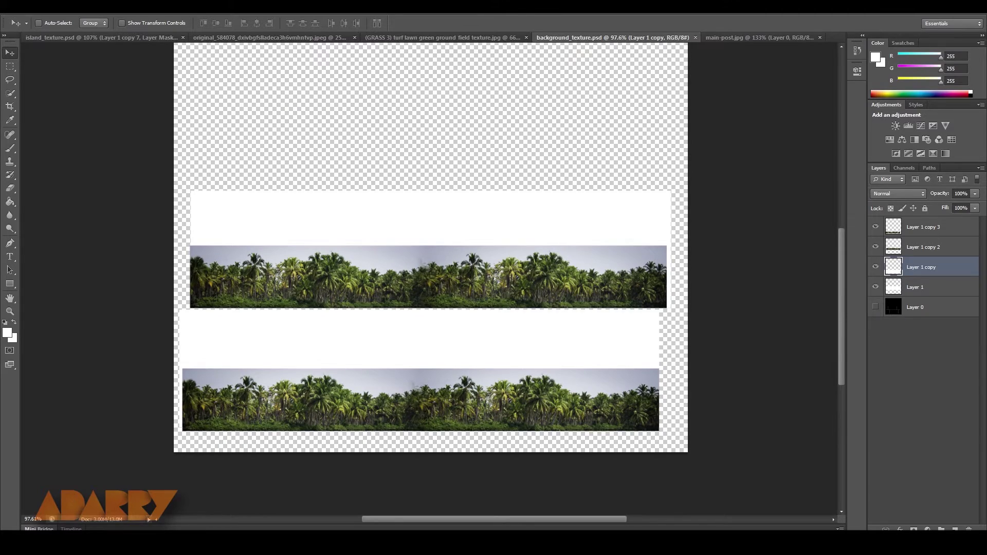
key(alt+Tab)
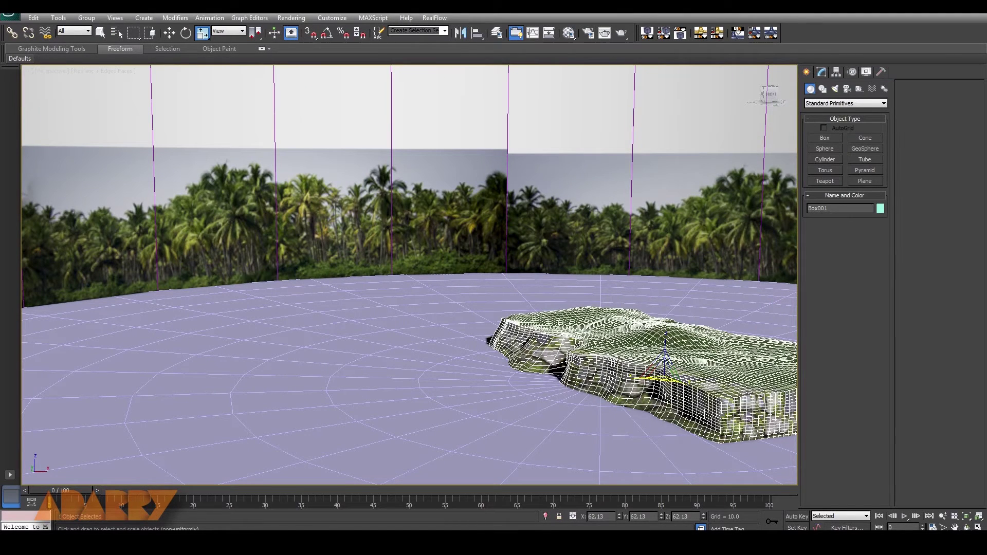
Step: Switch to Photoshop and duplicate the blue channel of background_texture.psd with the lower palm row's layer selected
key(alt+Tab)
alt+scroll(561, 310, up, 9)
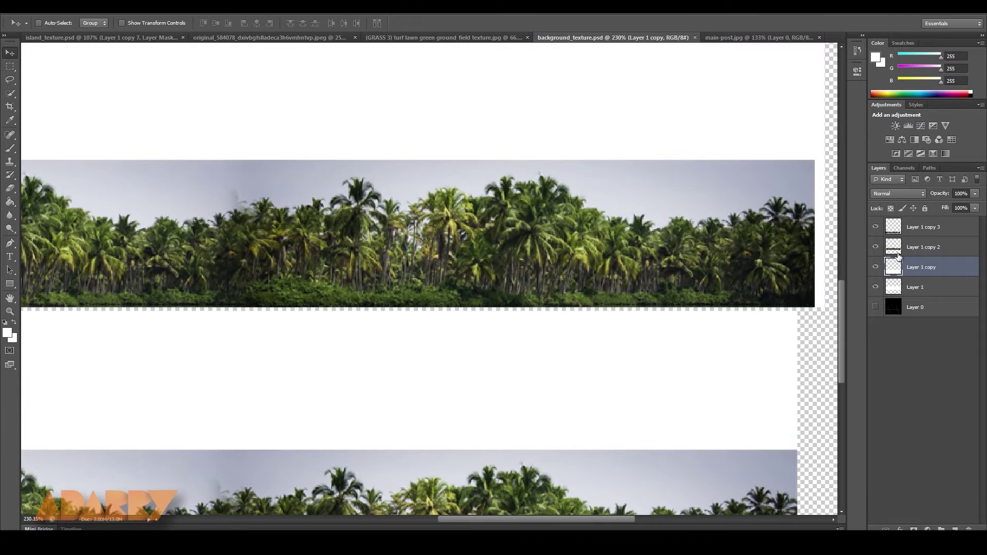
click(897, 253)
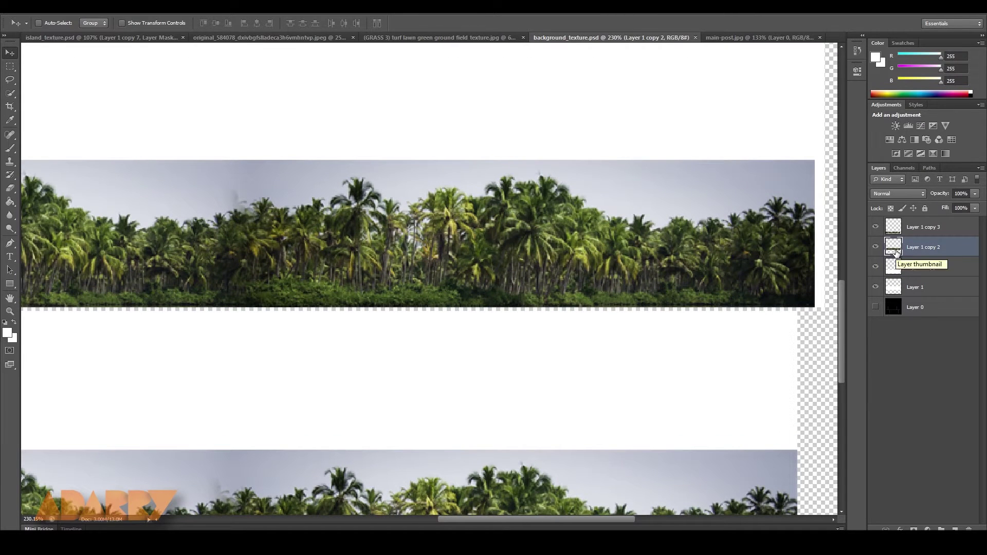
click(911, 170)
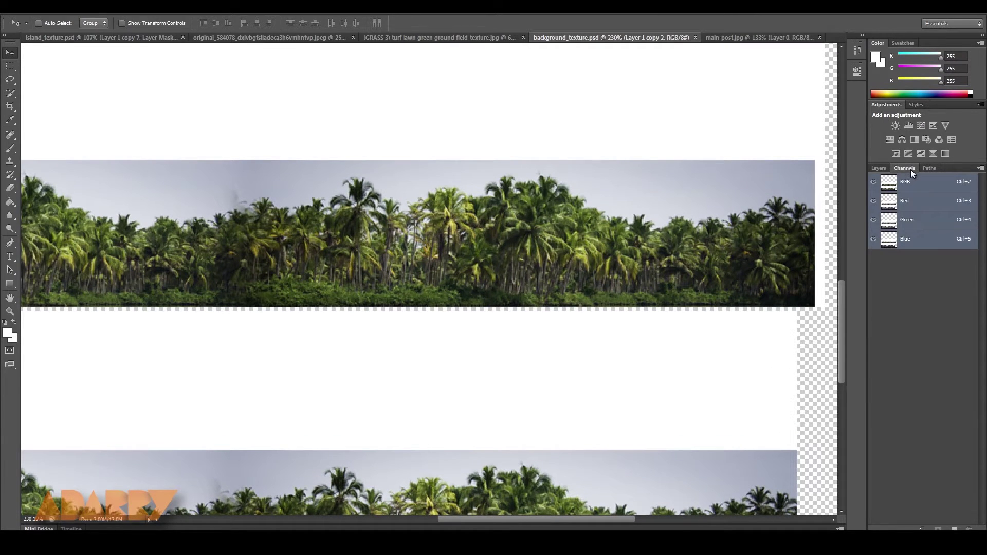
click(920, 242)
key(ctrl+minus)
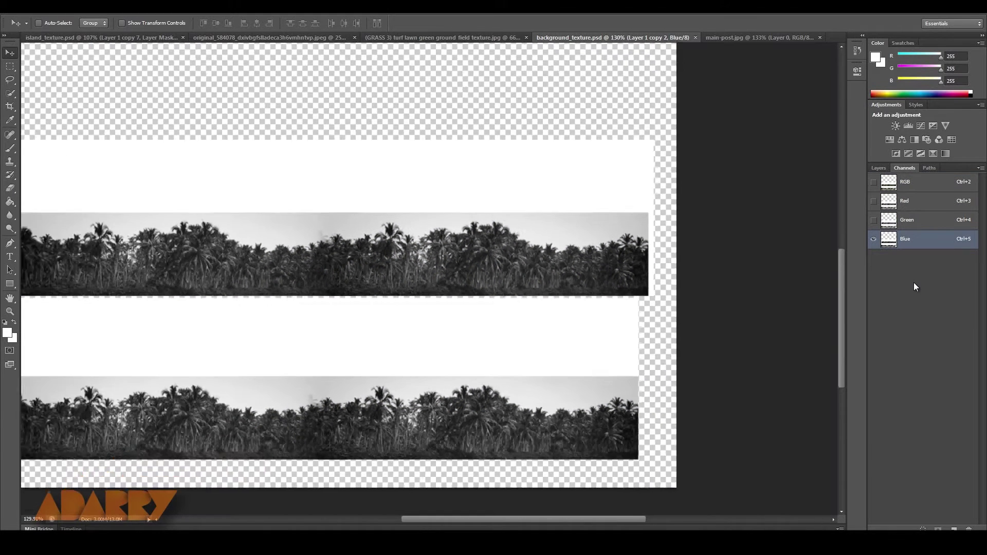
drag(910, 239, 956, 526)
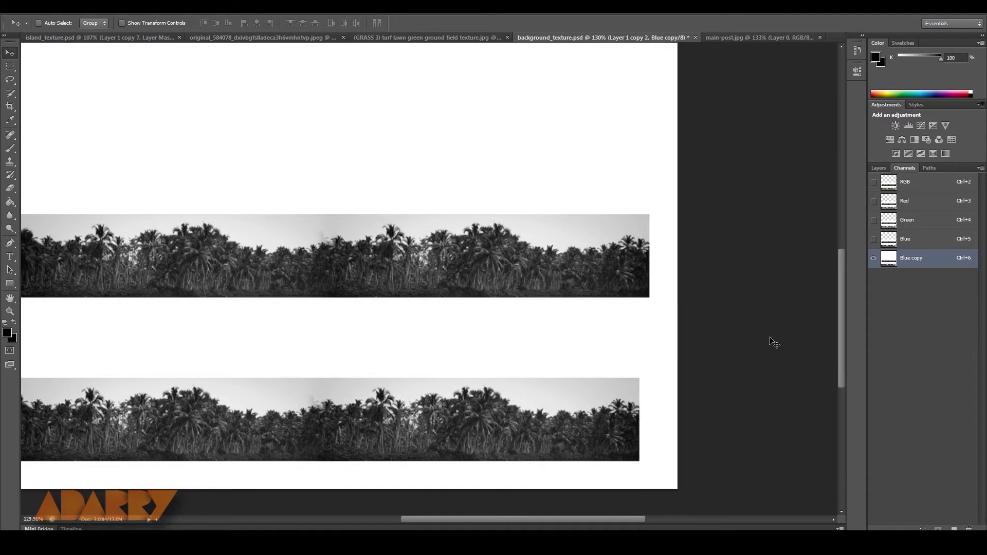
Step: Open Levels on the copied blue channel and sample the palm foliage as the black point, giving an input level of 81
alt+scroll(517, 261, up, 8)
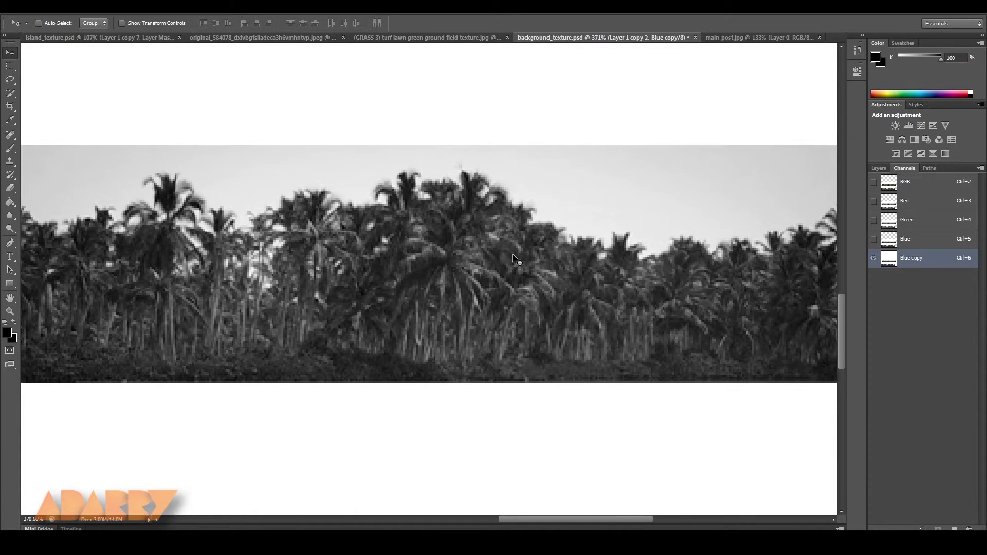
key(ctrl+l)
drag(669, 146, 713, 68)
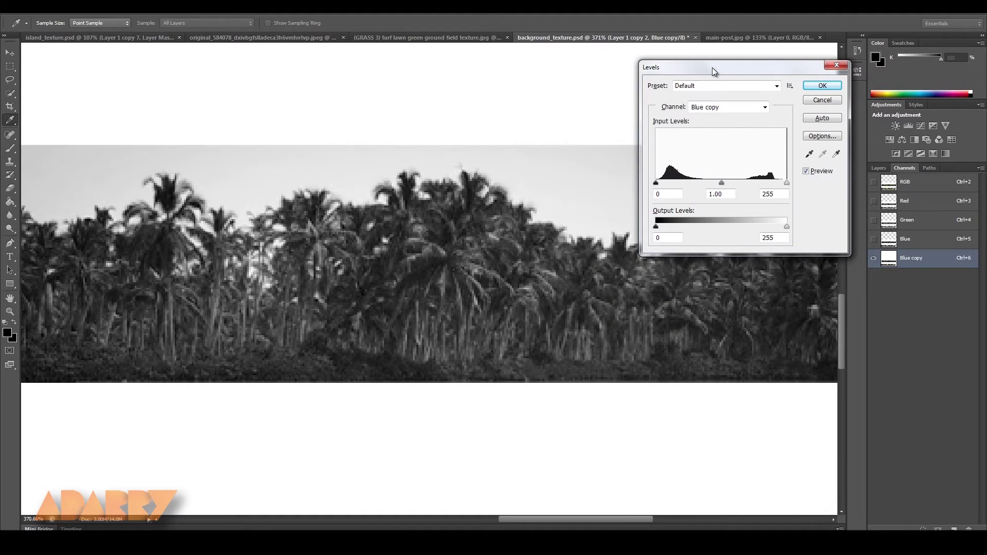
click(810, 154)
click(346, 278)
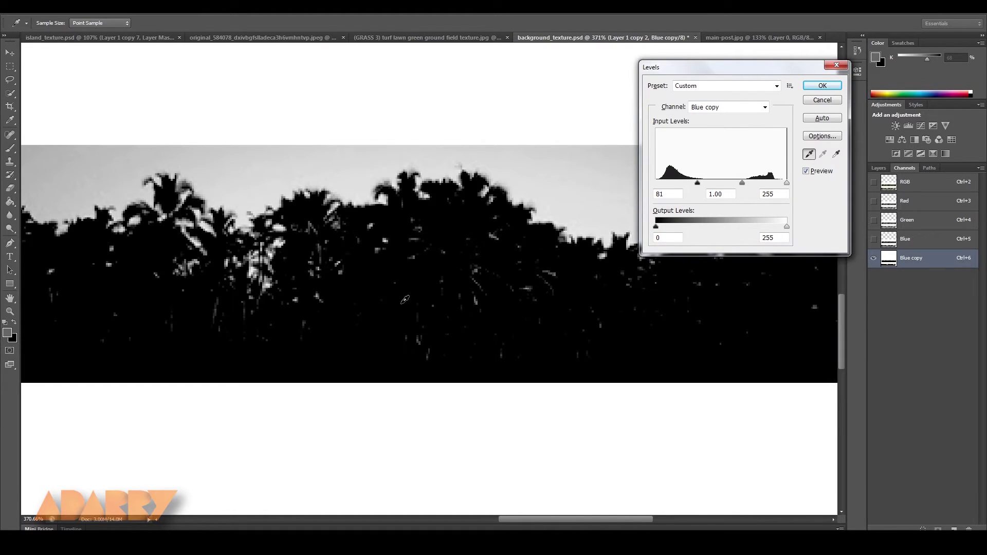
Step: Sample the sky's grey areas as the Levels white point down to an input level of 172 and apply the adjustment
click(838, 156)
click(573, 149)
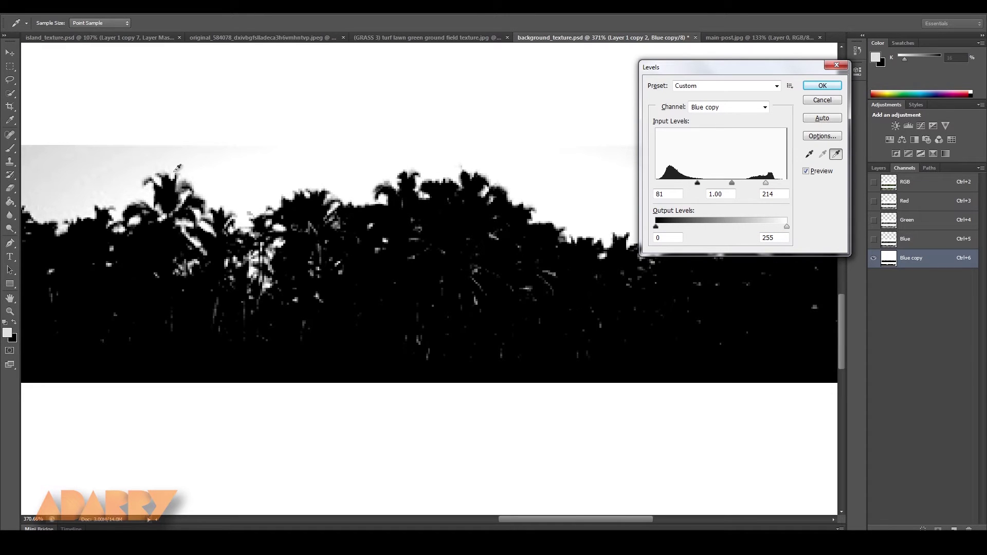
drag(290, 178, 471, 212)
click(208, 194)
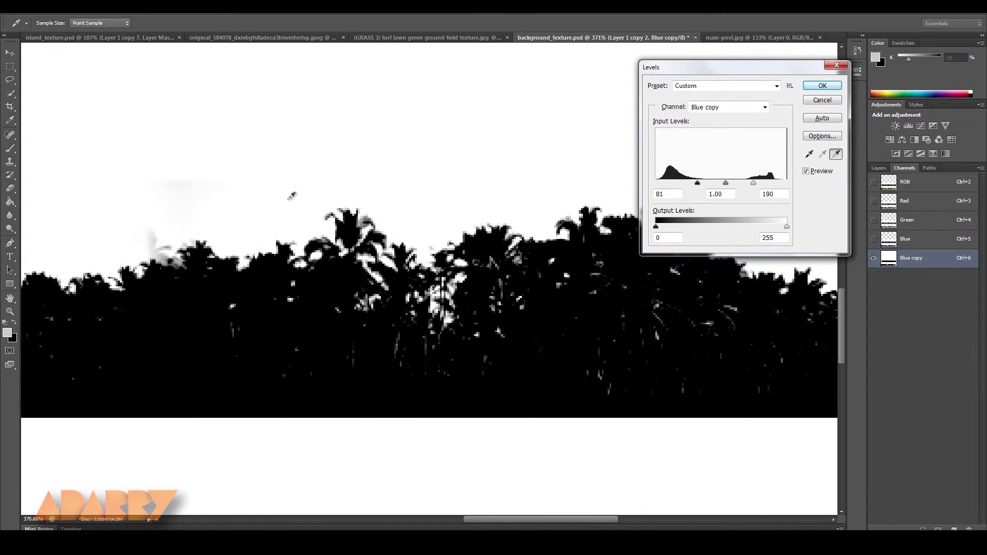
drag(294, 197, 447, 215)
drag(349, 235, 771, 238)
drag(51, 187, 178, 193)
click(186, 207)
drag(771, 286, 395, 269)
alt+scroll(401, 275, down, 4)
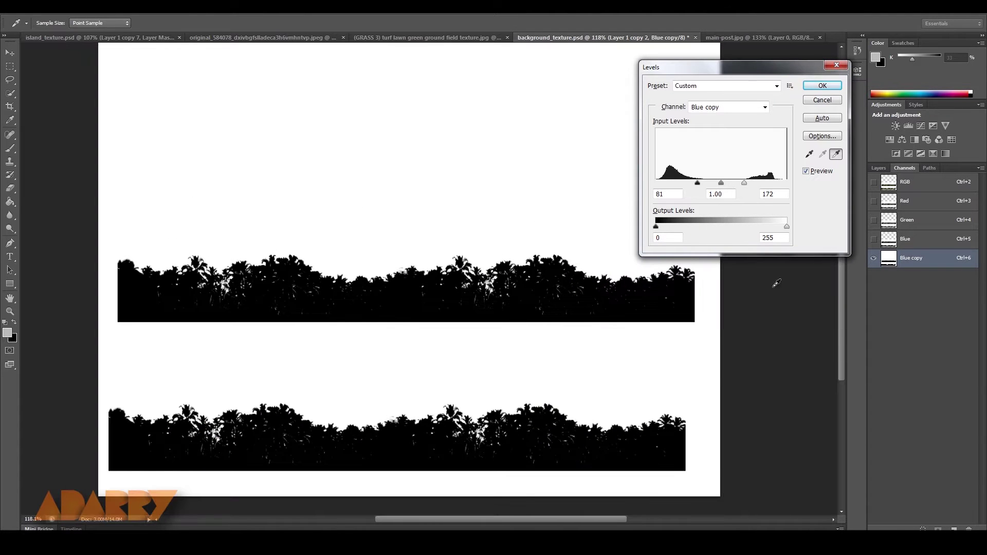
click(823, 86)
key(v)
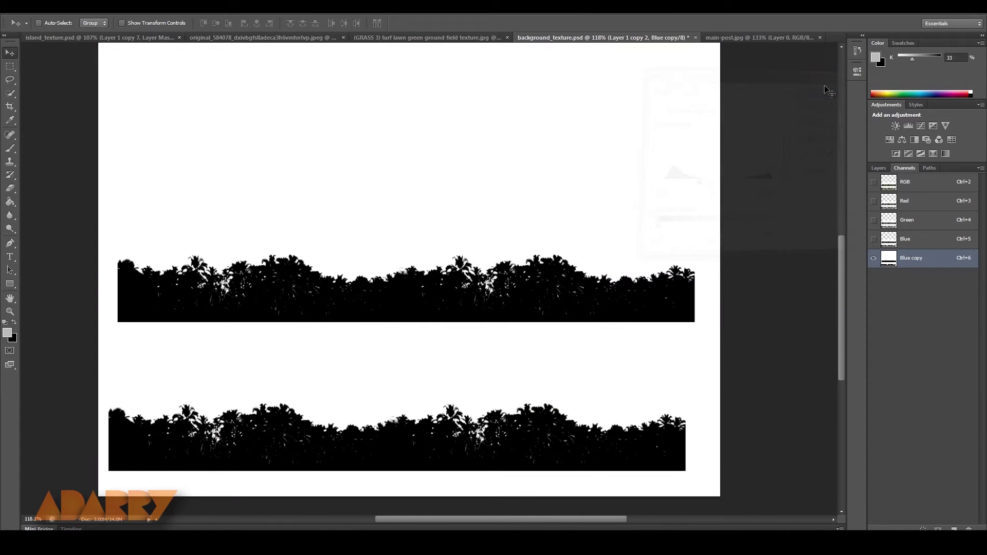
Step: Load the copied blue channel as a selection, restore the RGB view, delete the sky from both palm layers, and deselect
ctrl+click(890, 262)
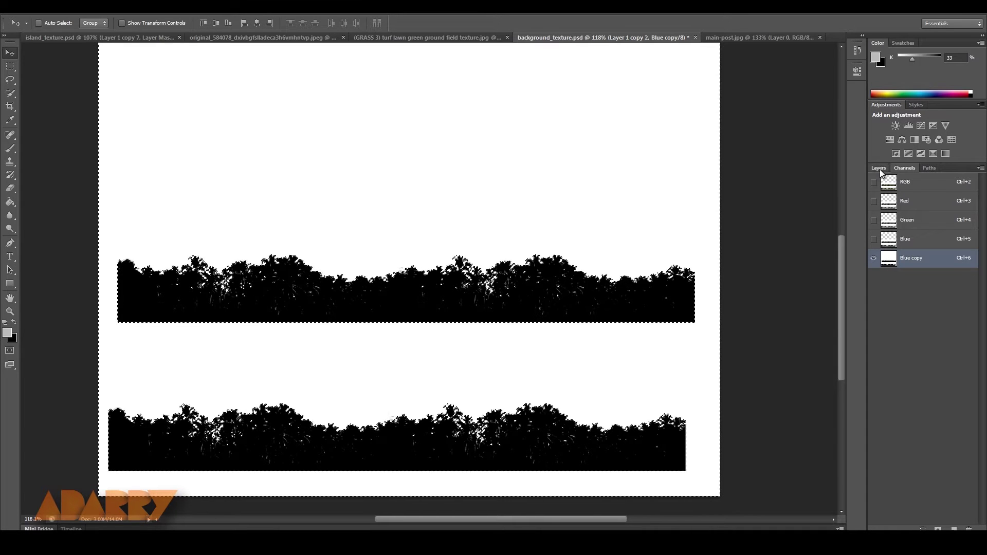
click(881, 169)
click(905, 168)
click(907, 190)
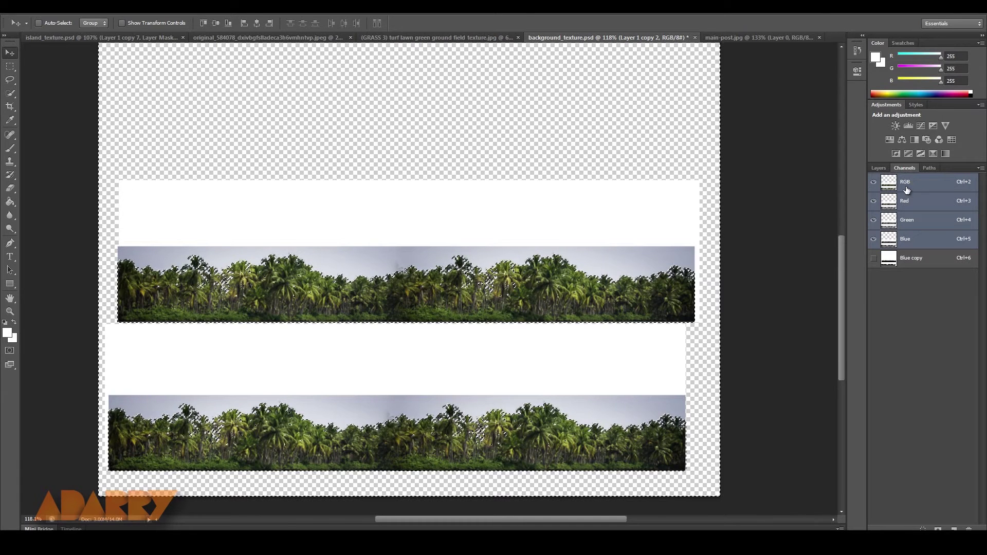
click(880, 168)
key(ctrl+j)
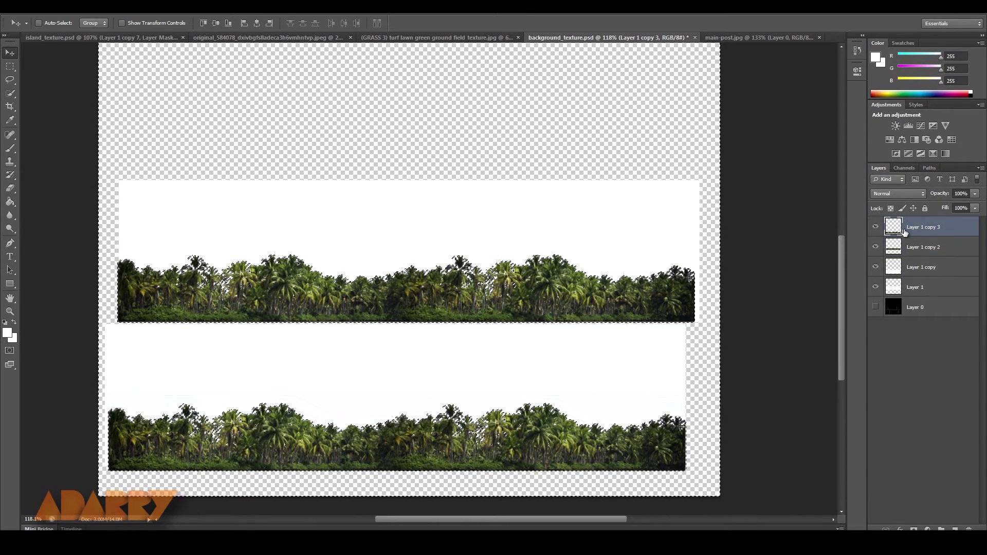
key(ctrl+d)
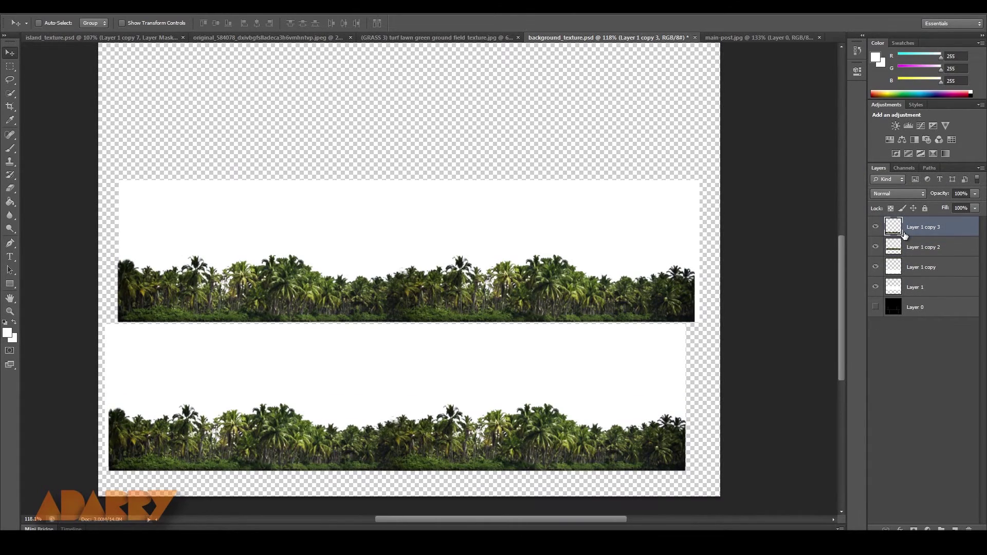
Step: Save background_texture.psd and switch to 3ds Max to check the cut-out palms on the backdrop
key(ctrl+s)
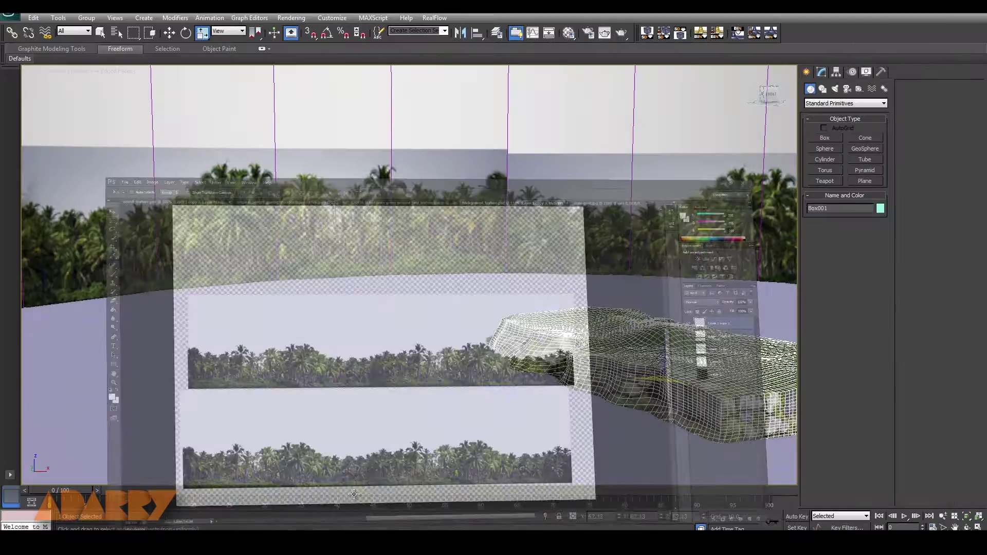
scroll(494, 288, down, 5)
scroll(95, 298, up, 3)
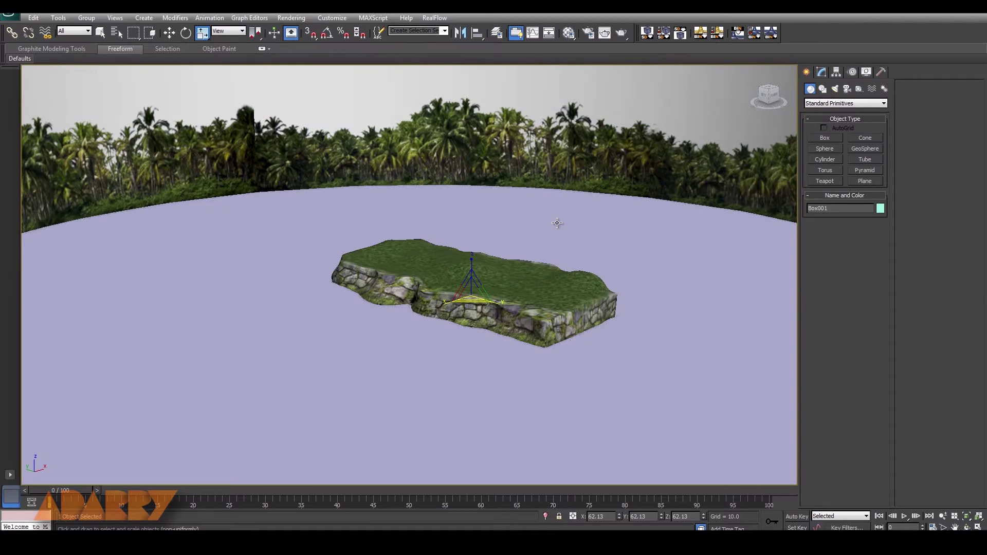
middle_drag(557, 220, 587, 226)
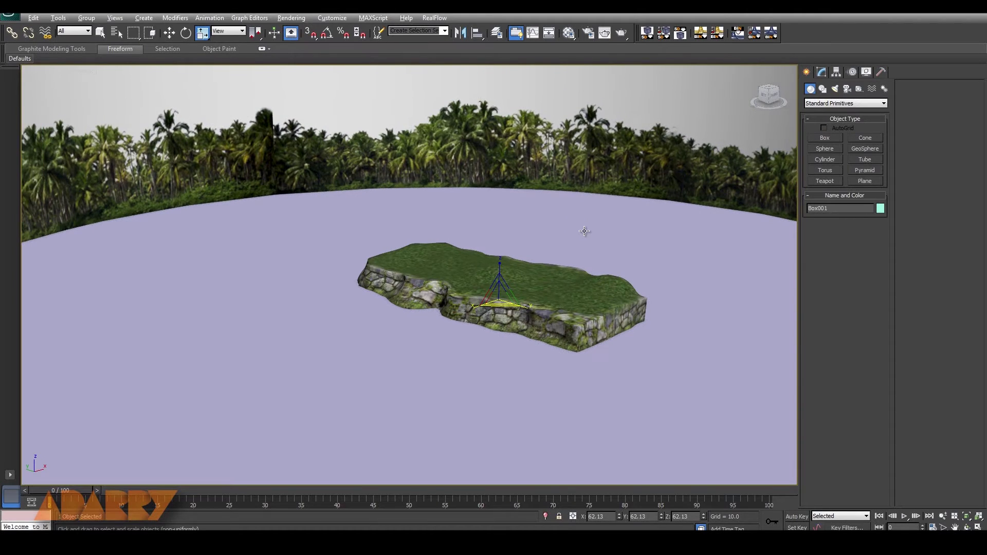
scroll(585, 231, up, 1)
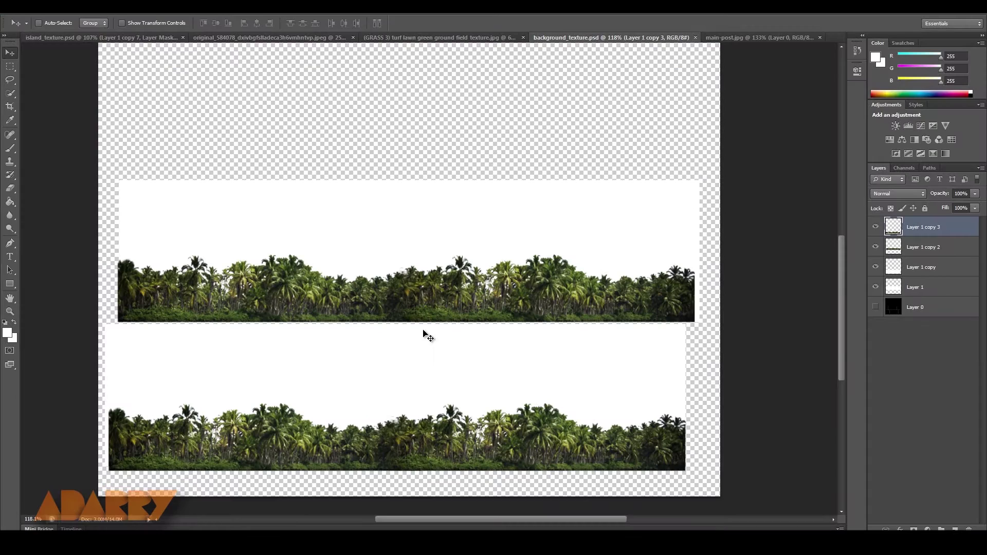
Step: In Photoshop, stamp the visible layers of island_texture.psd onto a new top layer and desaturate it
click(112, 37)
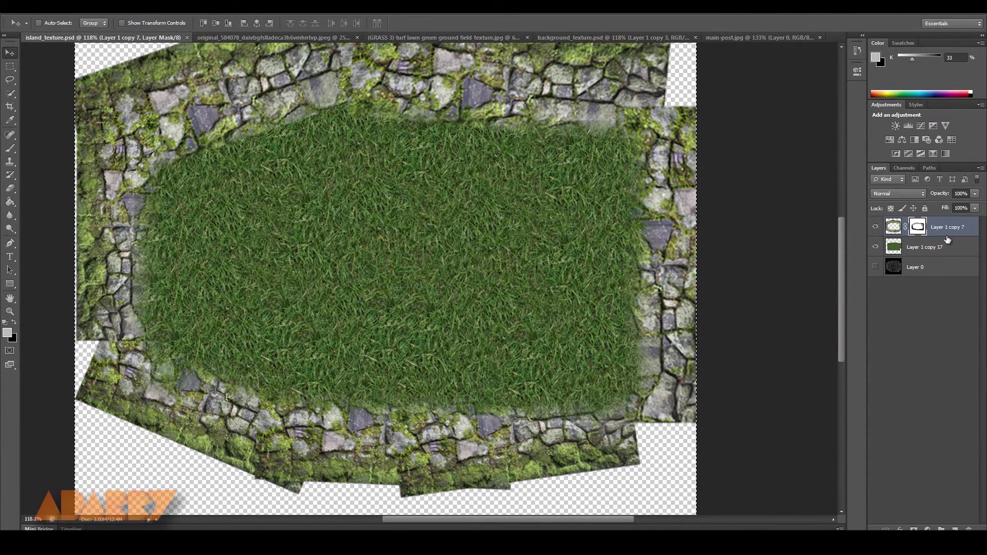
key(ctrl+shift+alt+e)
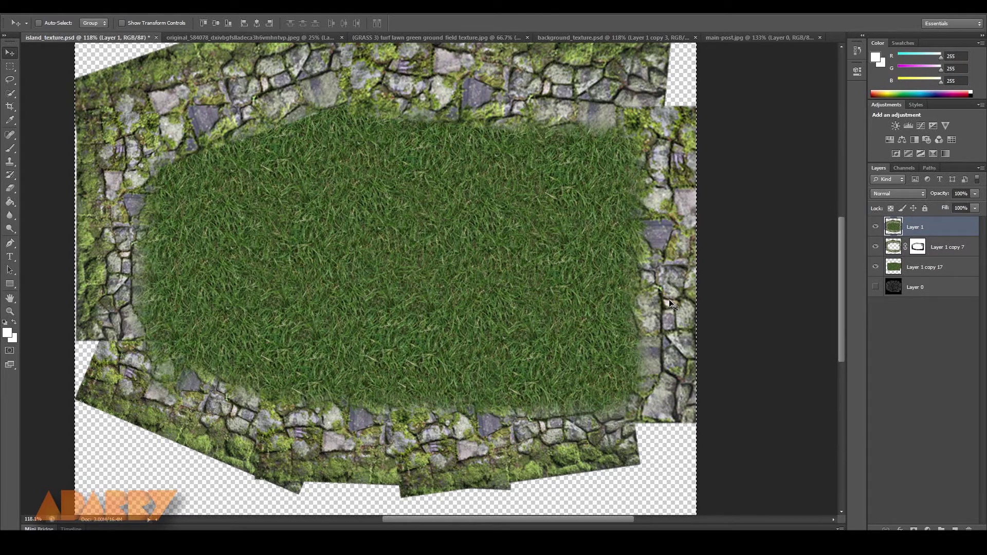
key(ctrl+shift+u)
alt+scroll(544, 294, up, 1)
Step: Open Levels on the desaturated island layer and sample a dark grey tone in the stone border as the black point
key(ctrl+l)
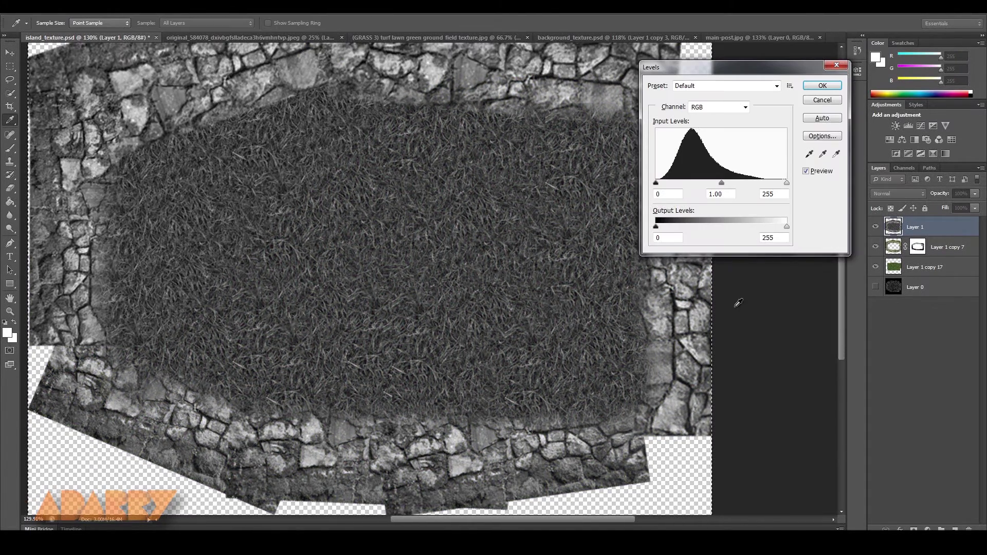
click(809, 154)
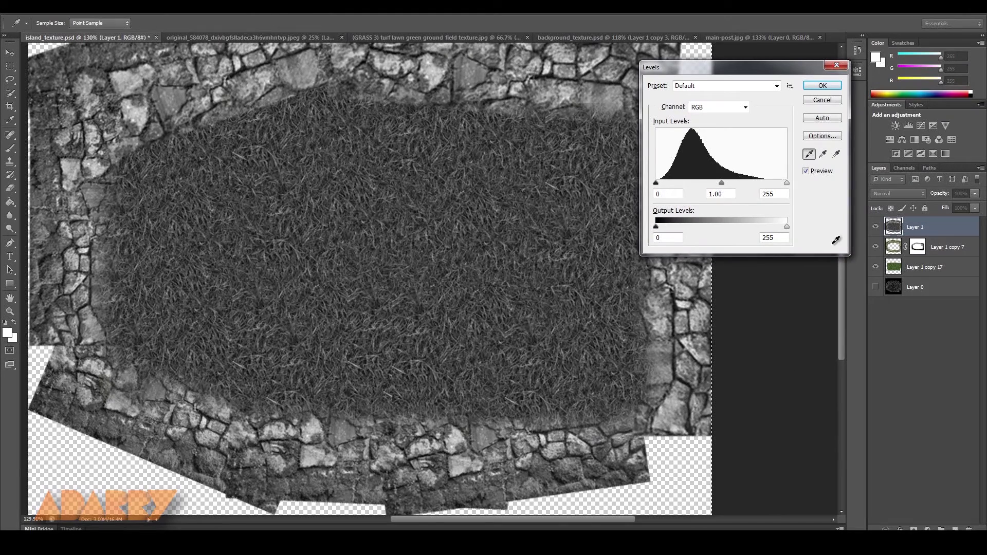
click(678, 366)
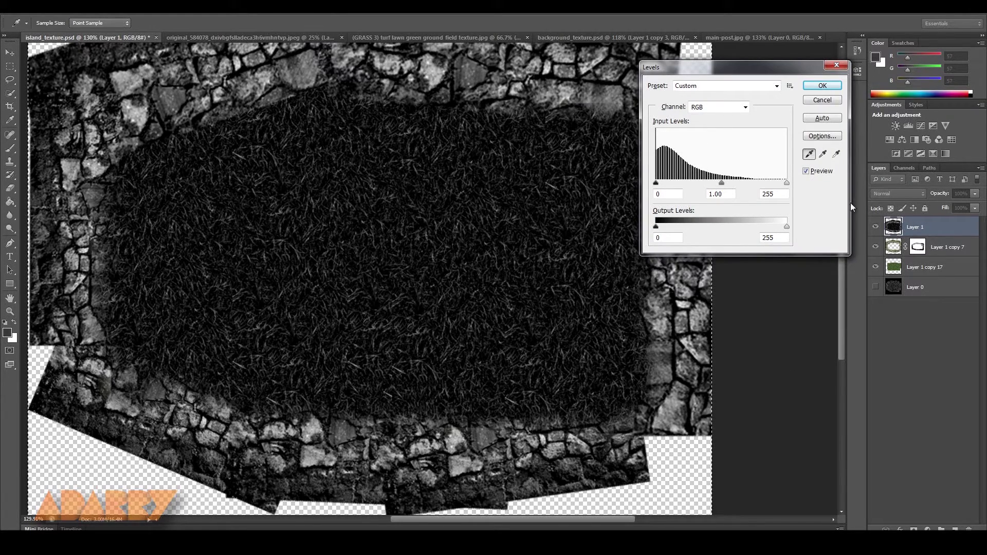
Step: Sample progressively darker greys in the stone and grass as the Levels white point and apply the high-contrast result
click(837, 154)
click(393, 479)
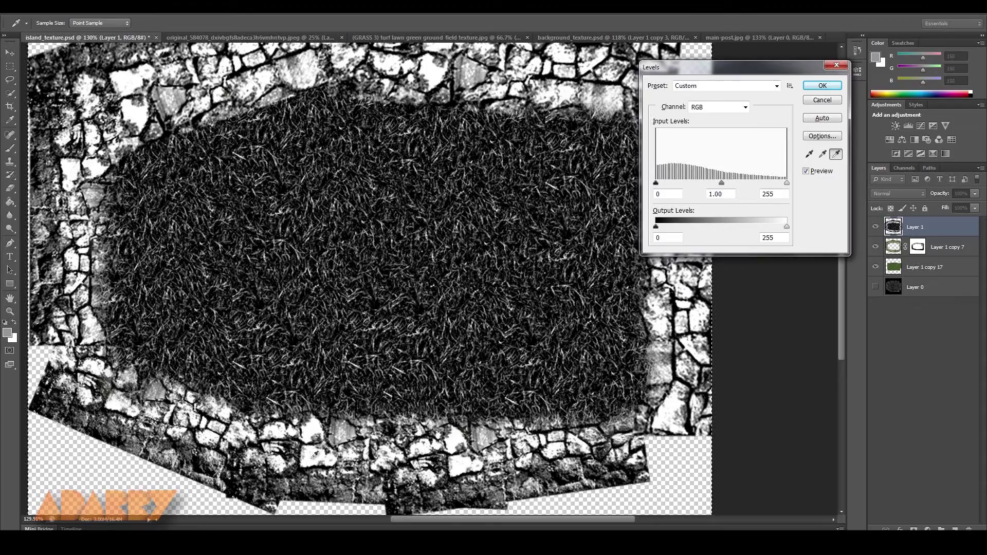
click(219, 463)
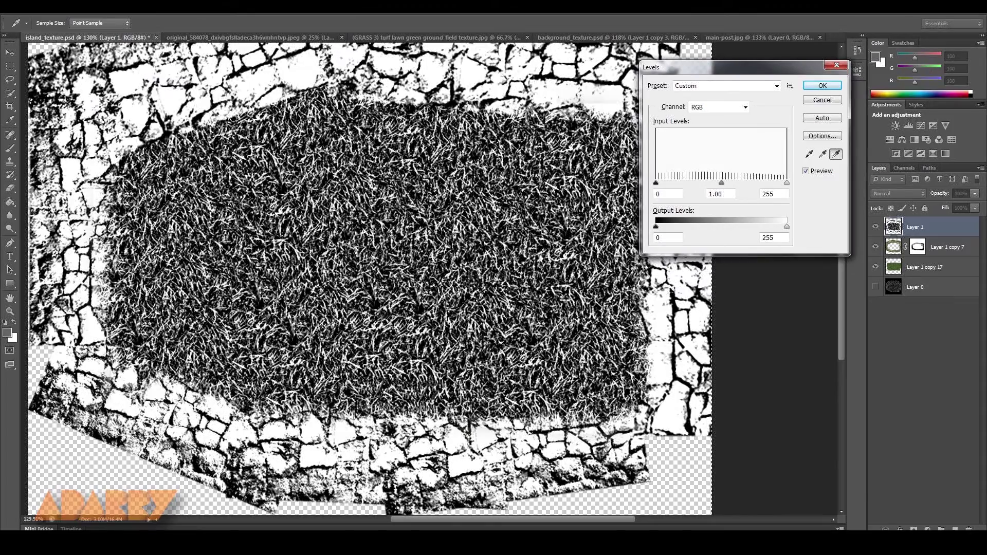
click(390, 229)
alt+scroll(390, 229, up, 1)
alt+scroll(394, 227, up, 6)
click(404, 252)
click(454, 280)
alt+scroll(456, 280, down, 9)
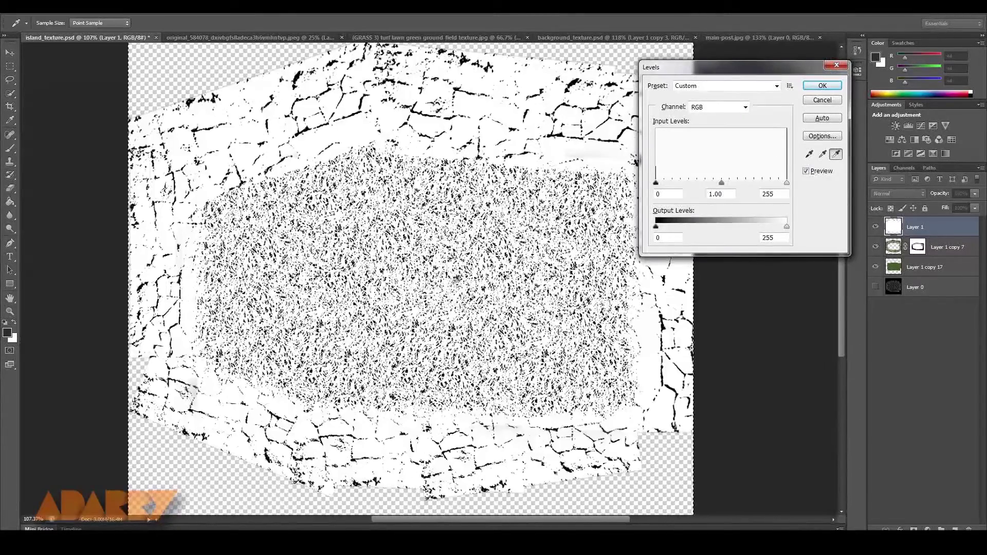
click(822, 86)
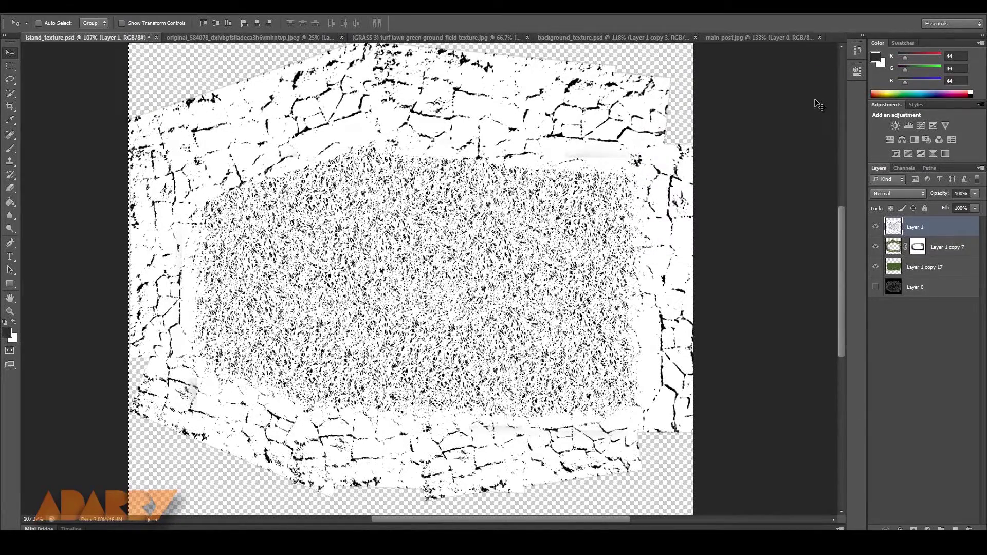
Step: Save the black-and-white island map as island_BUMP in Photoshop format with Maximize Compatibility on
key(ctrl+shift+s)
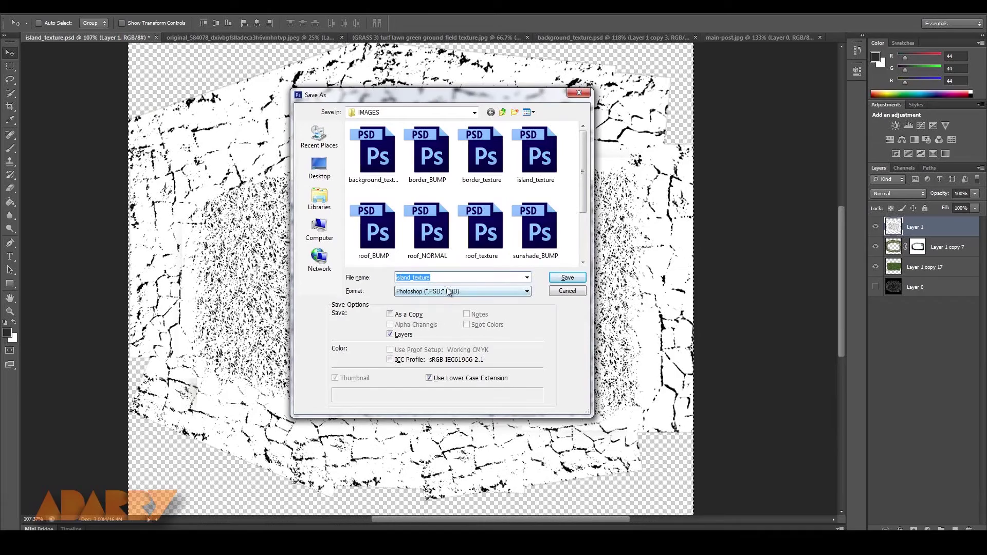
click(439, 278)
key(BackSpace)
key(BackSpace)
key(BackSpace)
key(BackSpace)
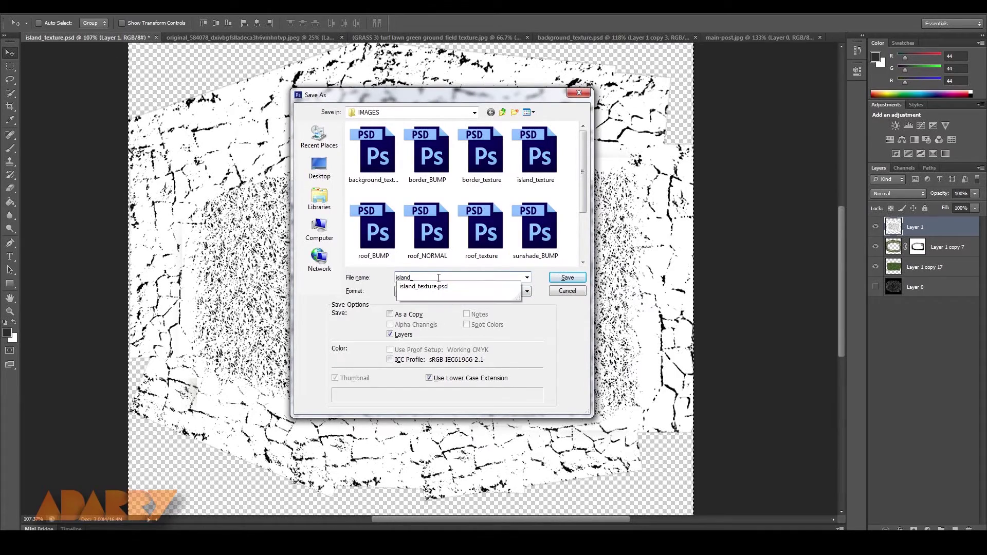
text(BUMP)
key(Return)
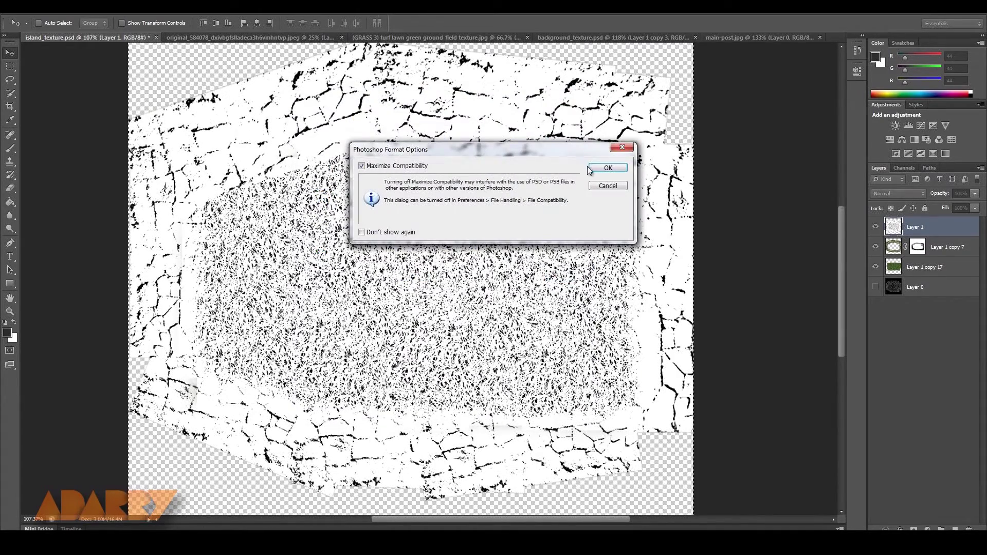
click(590, 169)
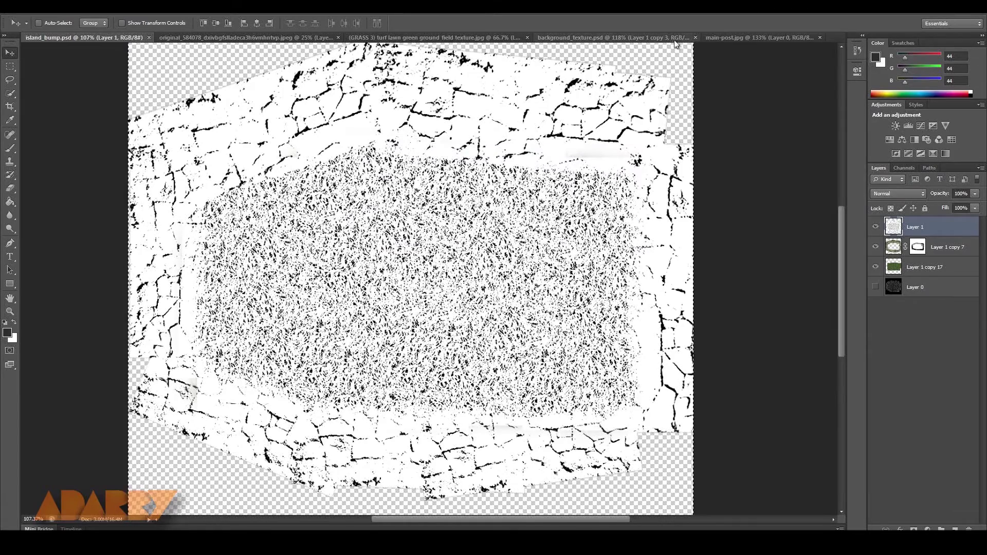
Step: In background_texture.psd, merge the two palm tree-line layers, Layer 1 copy 3 and Layer 1 copy 2, into one
click(725, 39)
click(509, 38)
click(584, 39)
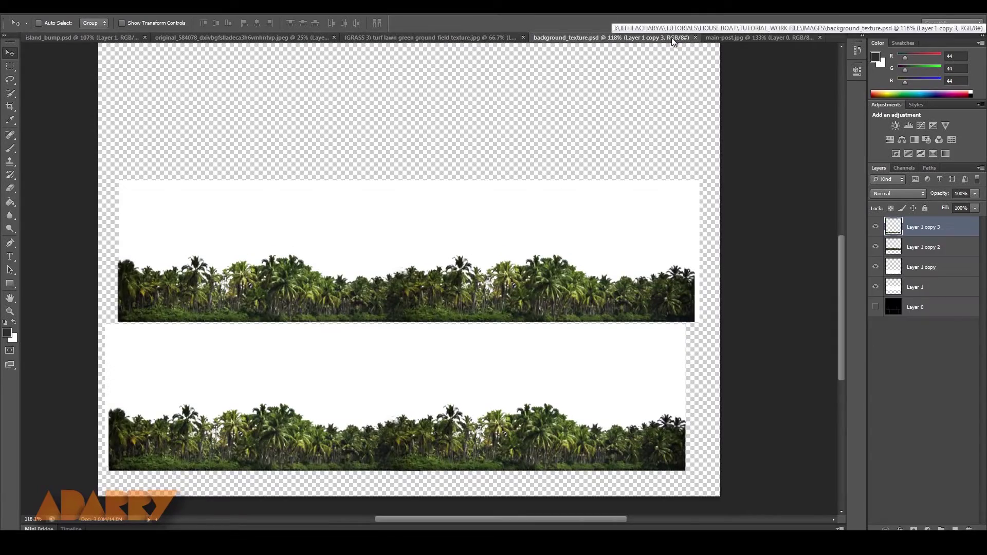
alt+scroll(543, 265, up, 1)
ctrl+click(930, 249)
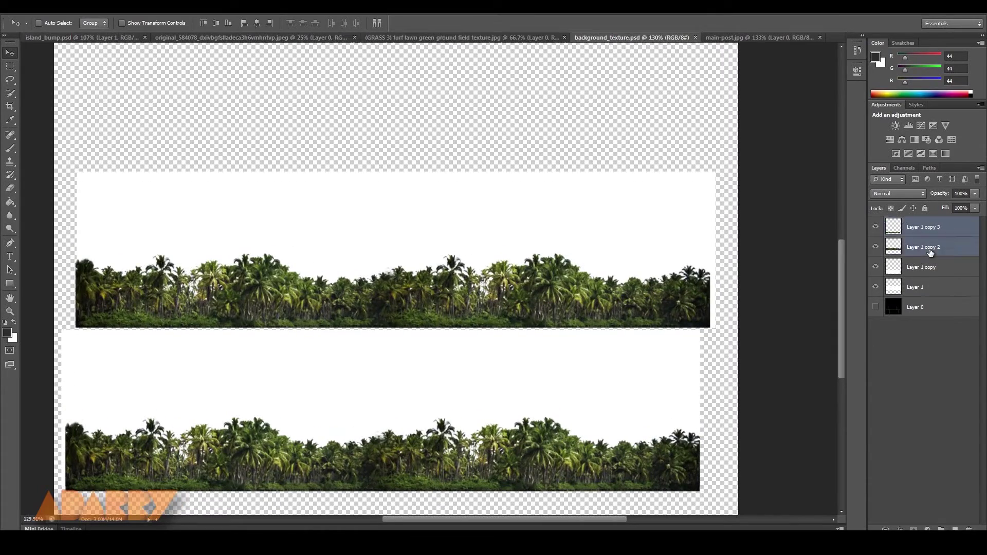
key(ctrl+e)
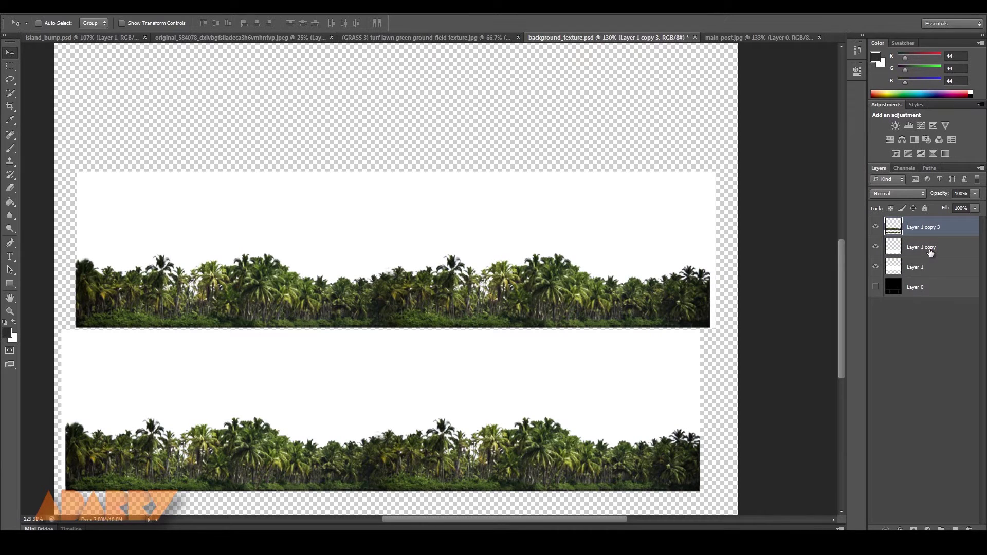
Step: Set the foreground colour to black (000000), fill a new top layer with it and clip that layer to the merged tree line
click(8, 333)
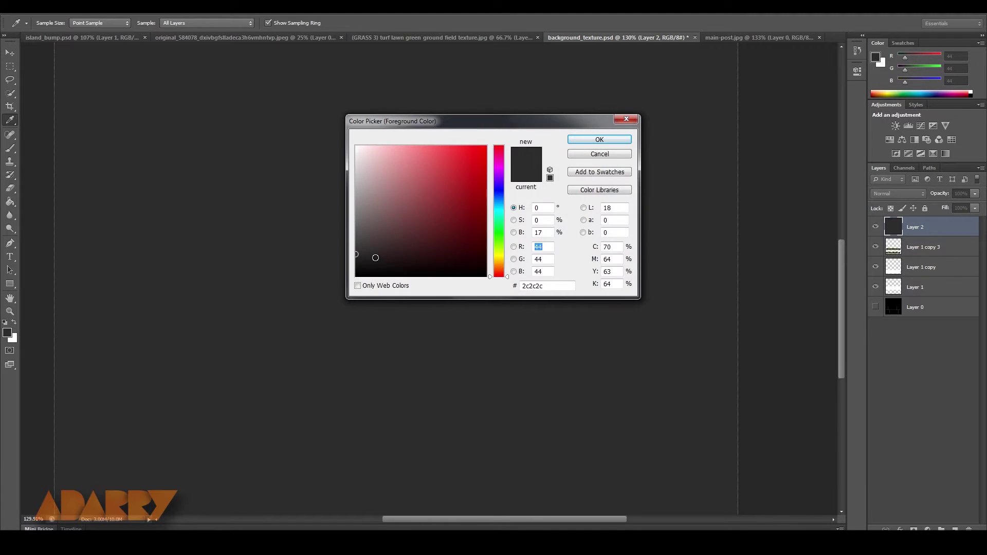
drag(375, 257, 356, 277)
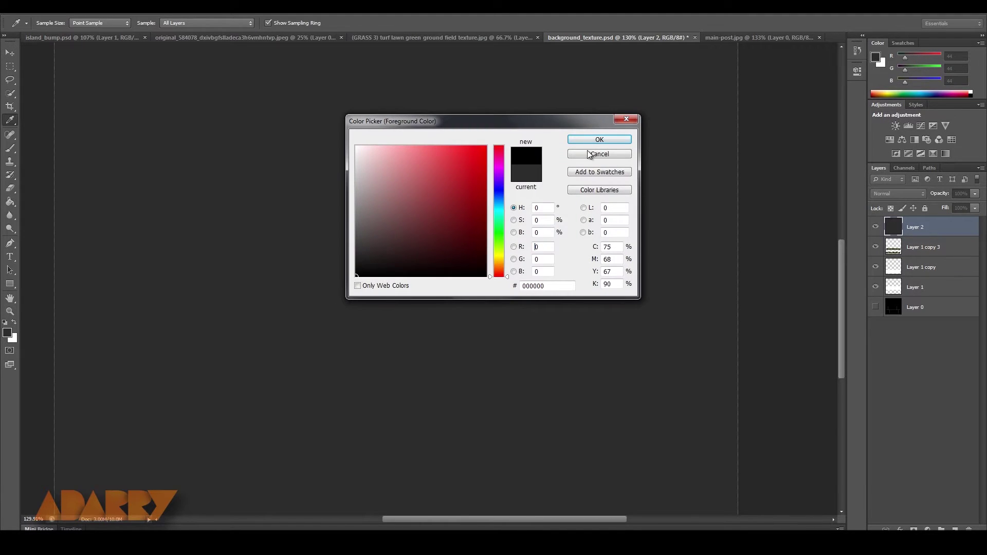
click(589, 142)
click(517, 201)
alt+click(937, 238)
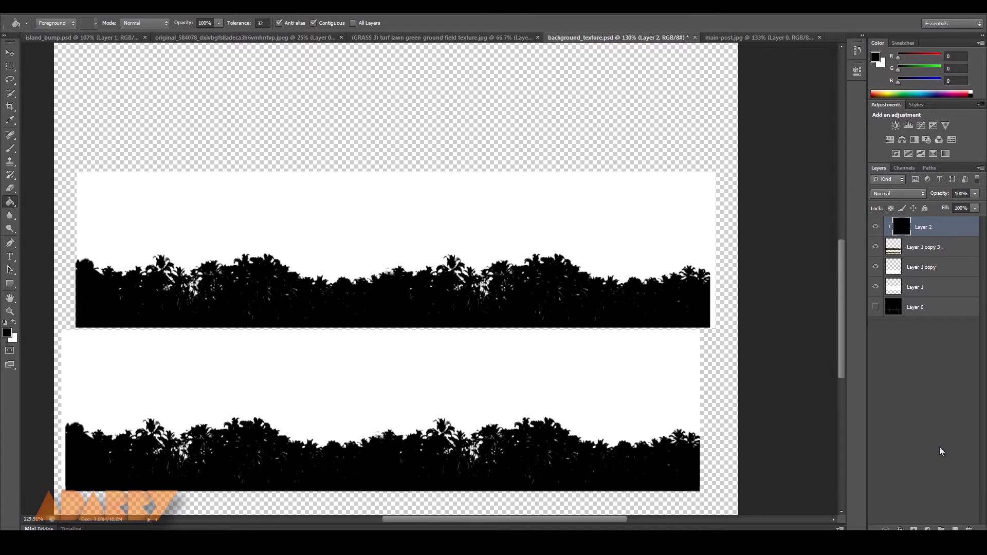
Step: Stamp the visible layers onto a new top layer and invert it so the trees are white on black
key(ctrl+shift+alt+e)
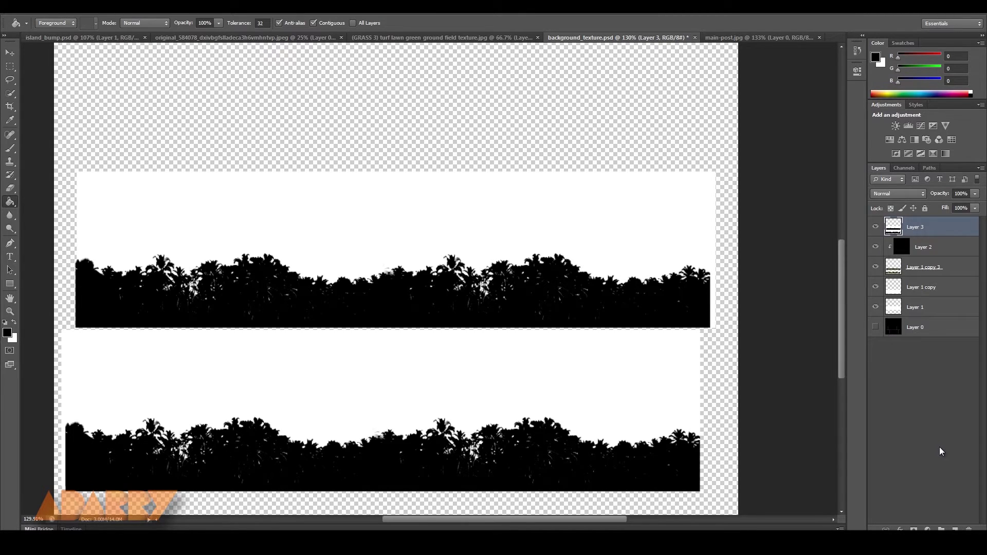
key(ctrl+i)
Step: Save the inverted tree-line image as "background_opacity map" in Photoshop format with Maximize Compatibility on
key(ctrl+shift+s)
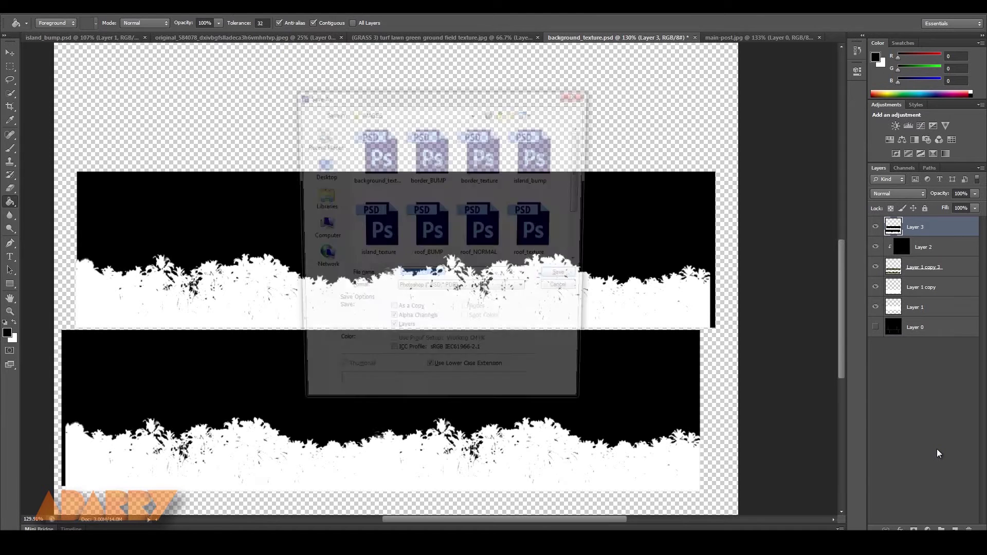
click(470, 279)
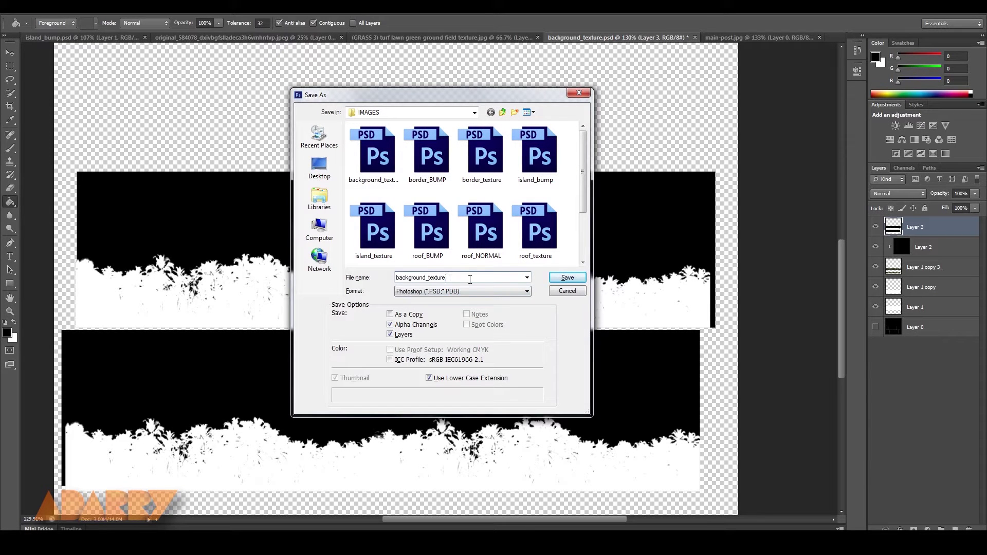
key(BackSpace)
key(BackSpace)
key(BackSpace)
key(BackSpace)
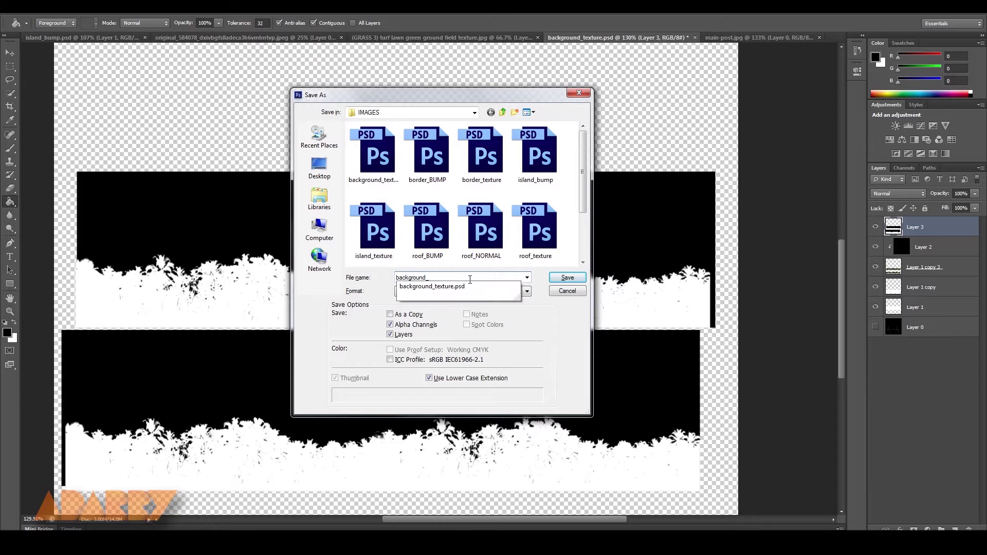
text(opacity map)
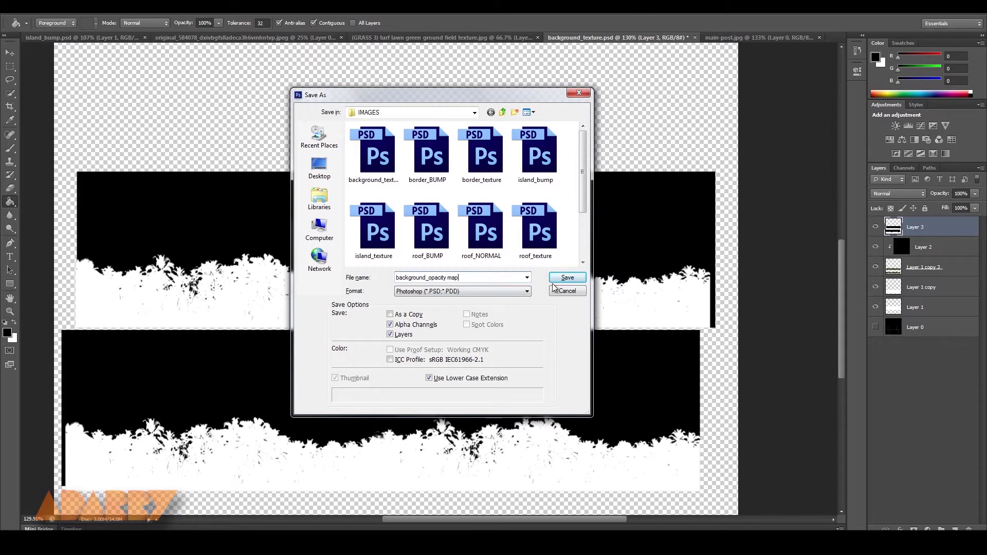
click(561, 279)
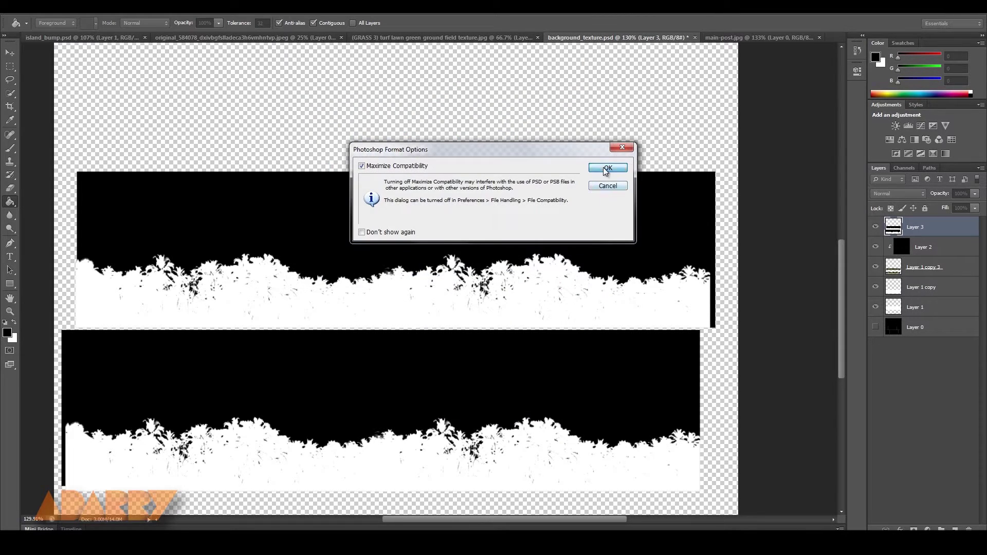
click(607, 170)
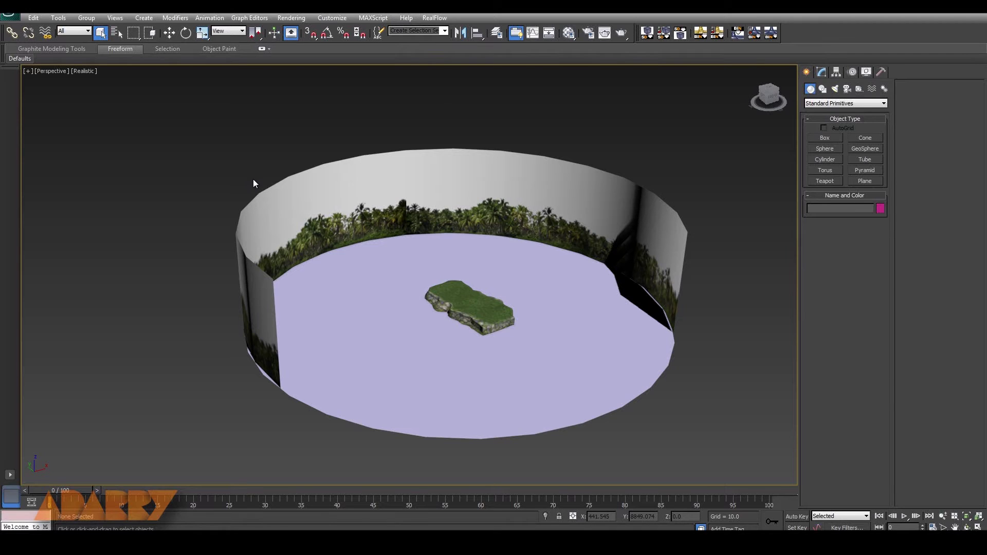
Step: In 3ds Max, merge all four objects, archmodels85_018_01 to archmodels85_018_04, from 018_Vray.max into the scene
click(17, 15)
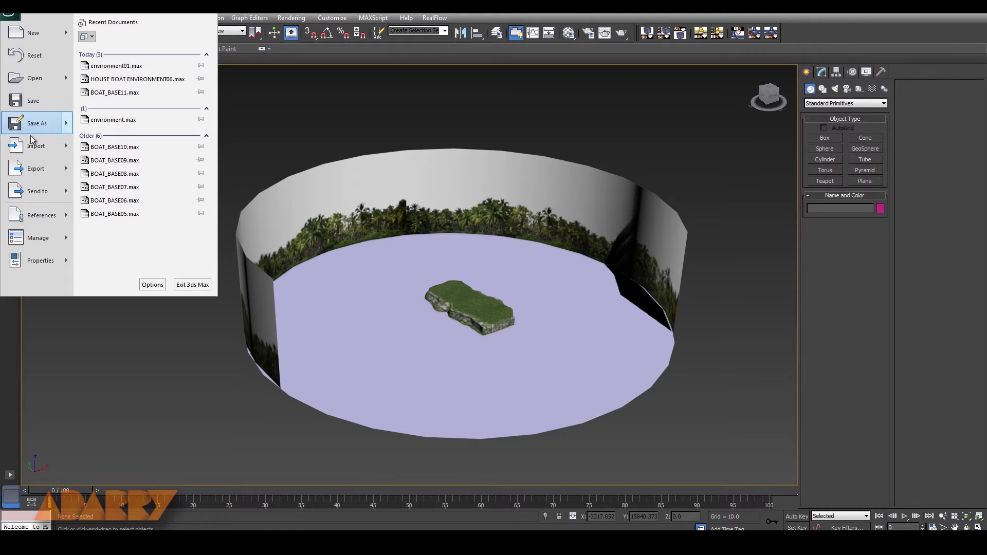
mouse_move(35, 148)
click(116, 90)
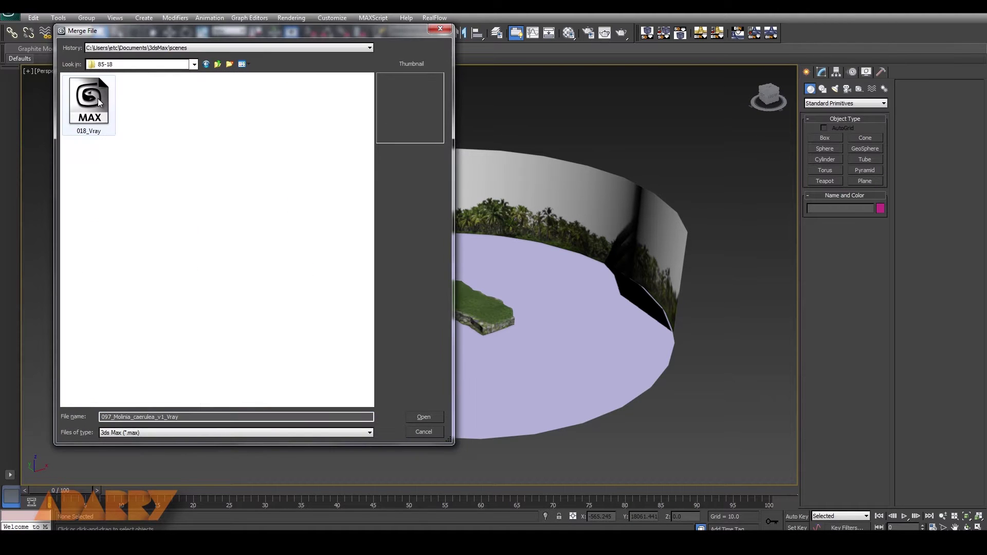
click(98, 101)
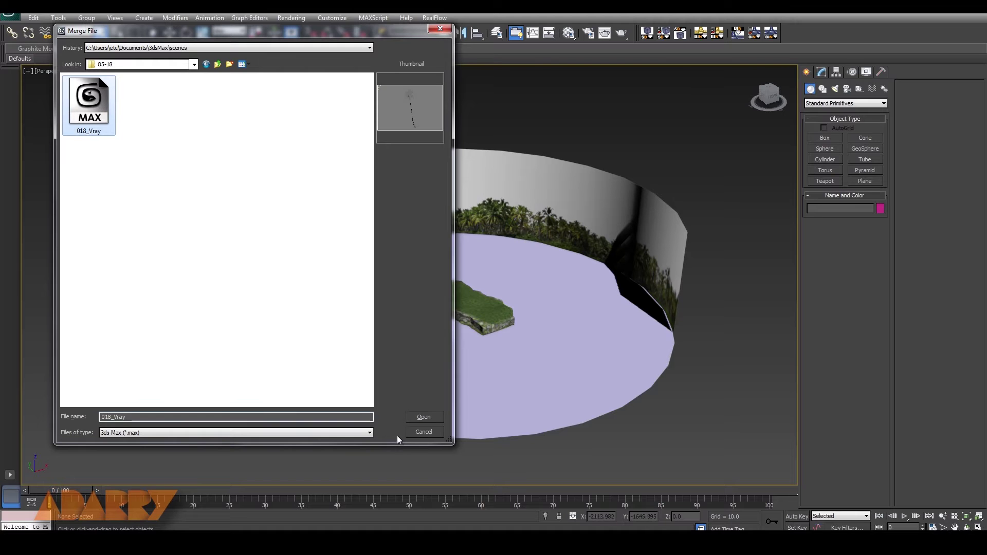
click(421, 417)
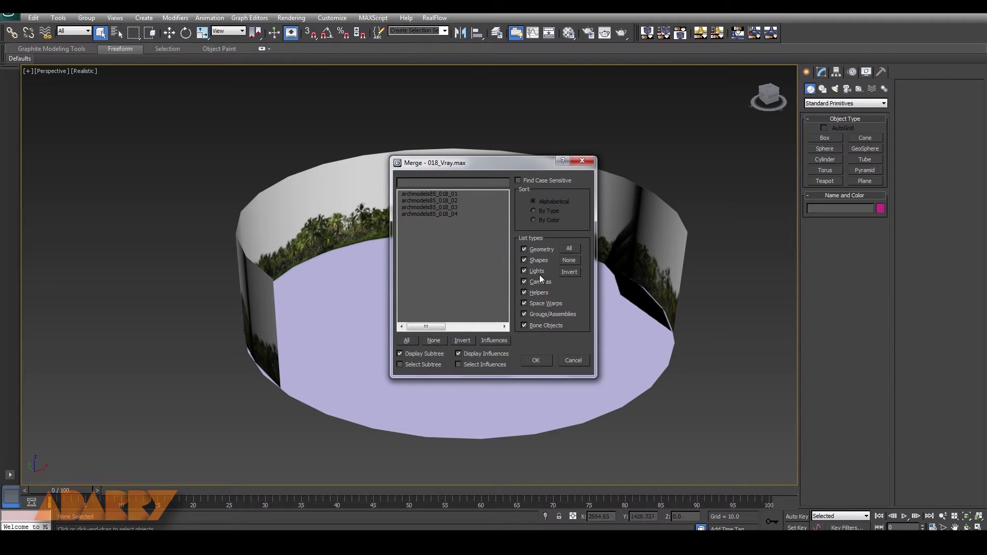
click(454, 194)
click(444, 214)
shift+click(449, 197)
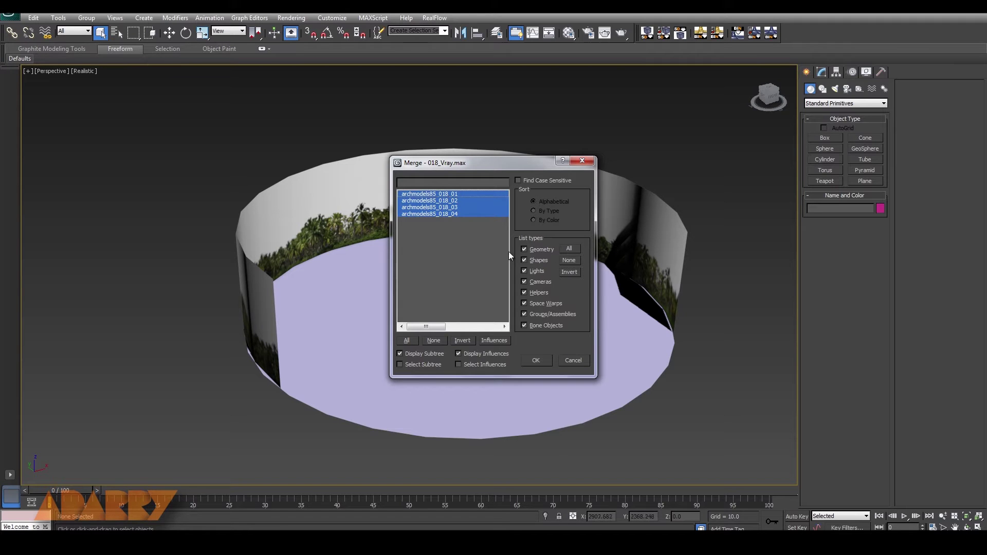
click(532, 361)
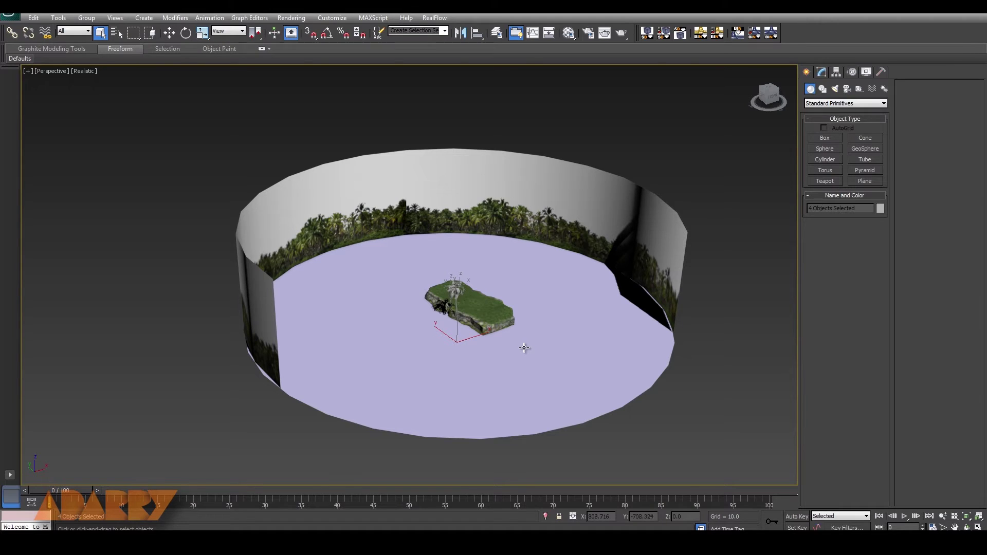
Step: Move the merged palm tree from the island area to the empty space outside the curved backdrop
key(w)
drag(472, 292, 210, 369)
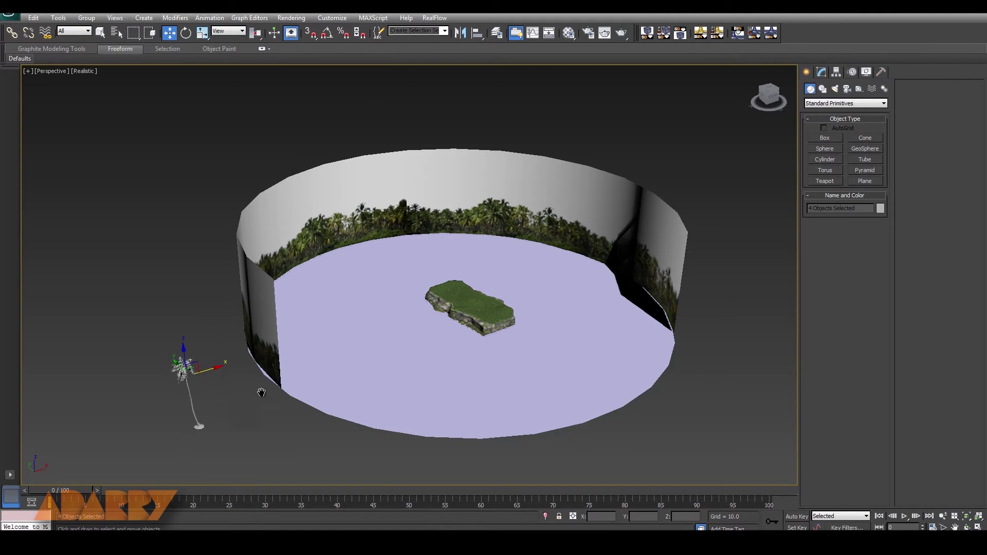
middle_drag(261, 393, 355, 339)
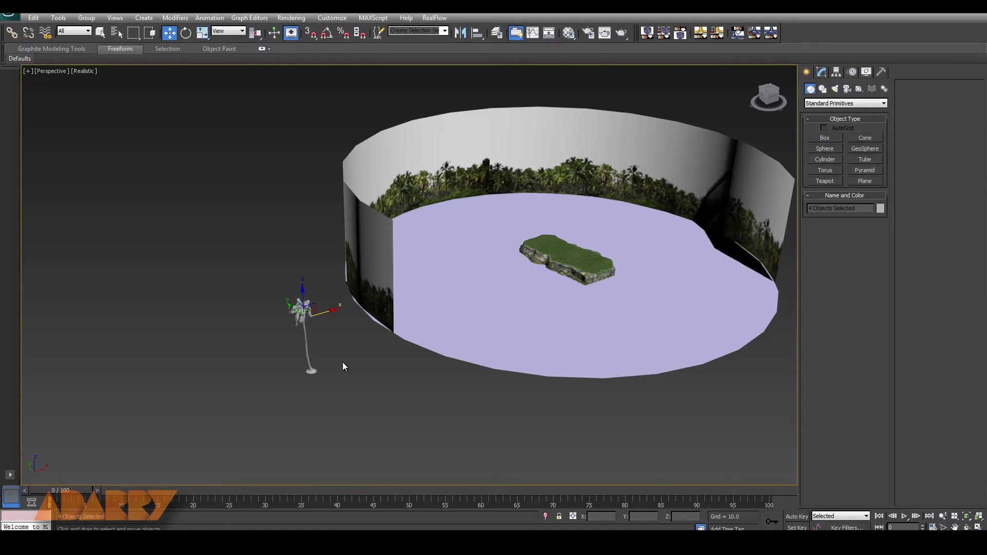
Step: Examine the merged palm tree's trunk and fronds up close from several angles
scroll(303, 348, up, 5)
middle_drag(288, 348, 548, 227)
scroll(535, 245, up, 4)
middle_drag(280, 215, 371, 312)
scroll(344, 283, down, 8)
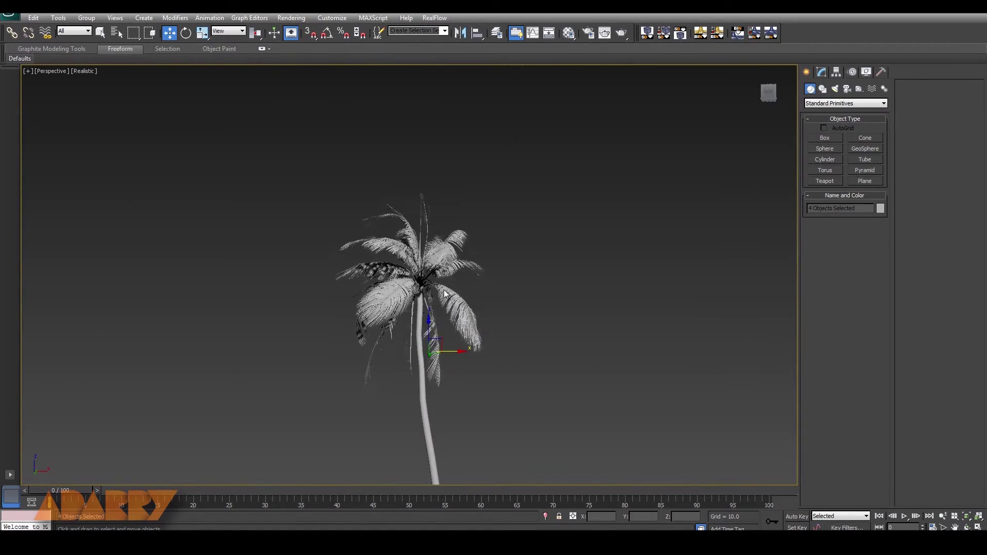
scroll(419, 285, up, 5)
scroll(489, 271, up, 2)
middle_drag(489, 271, 591, 325)
scroll(591, 326, down, 2)
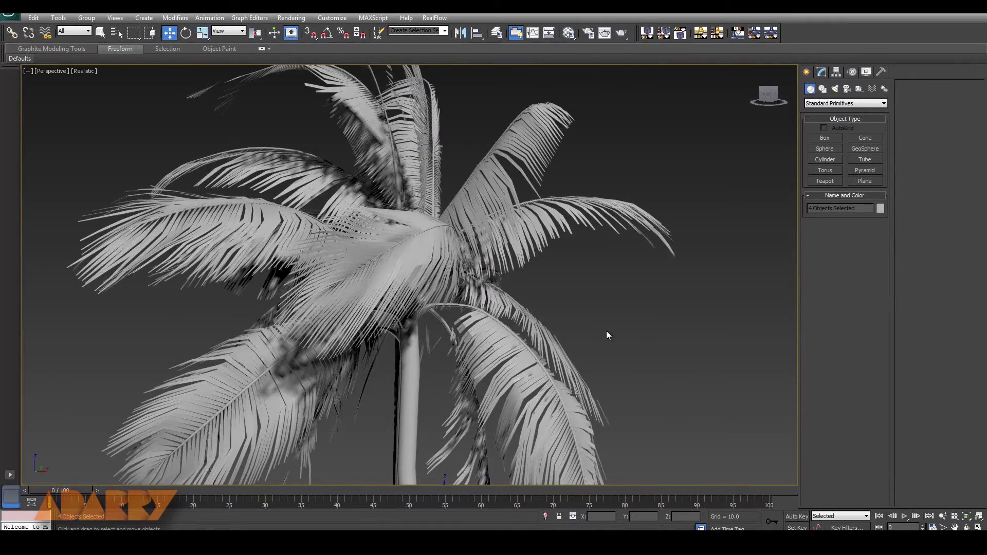
Step: Sample the palm fronds' material into the third Material Editor slot
key(m)
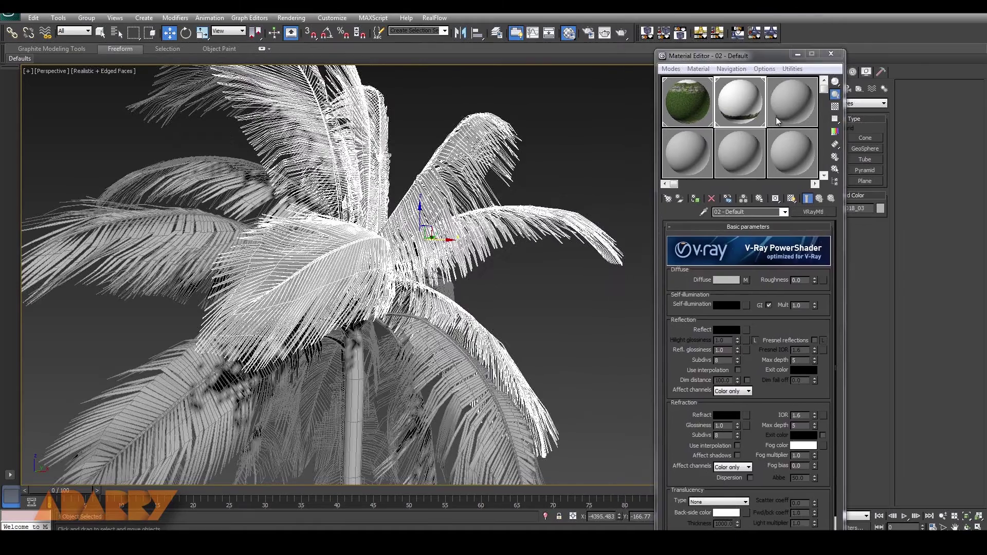
click(796, 104)
click(703, 211)
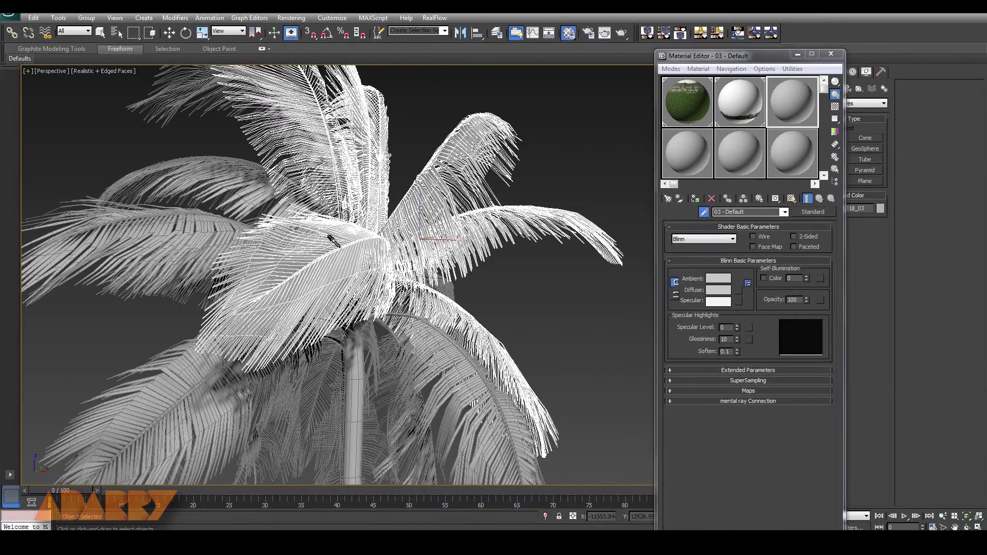
click(330, 238)
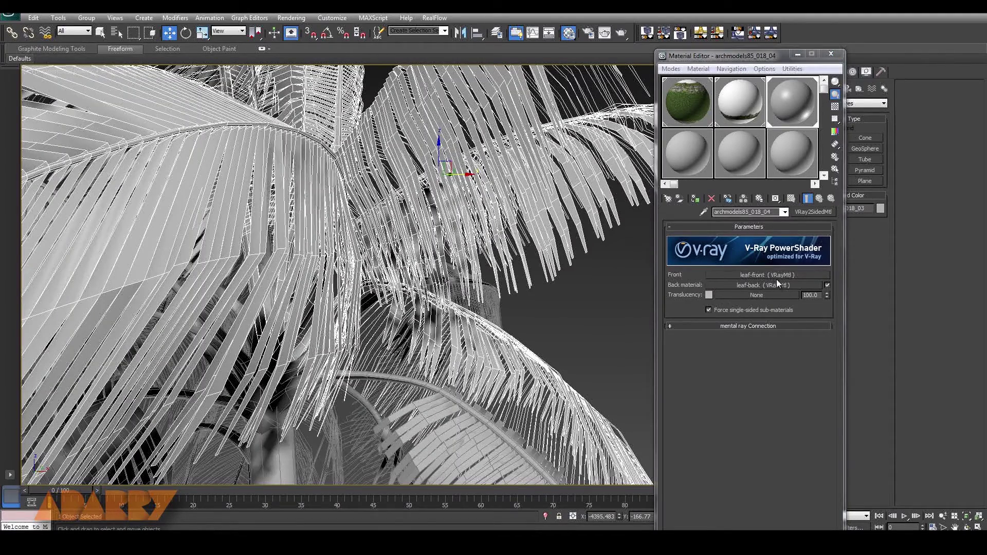
Step: Relink the leaf-front material's diffuse bitmap to AM85_018_color in the 85_18 textures folder
click(776, 275)
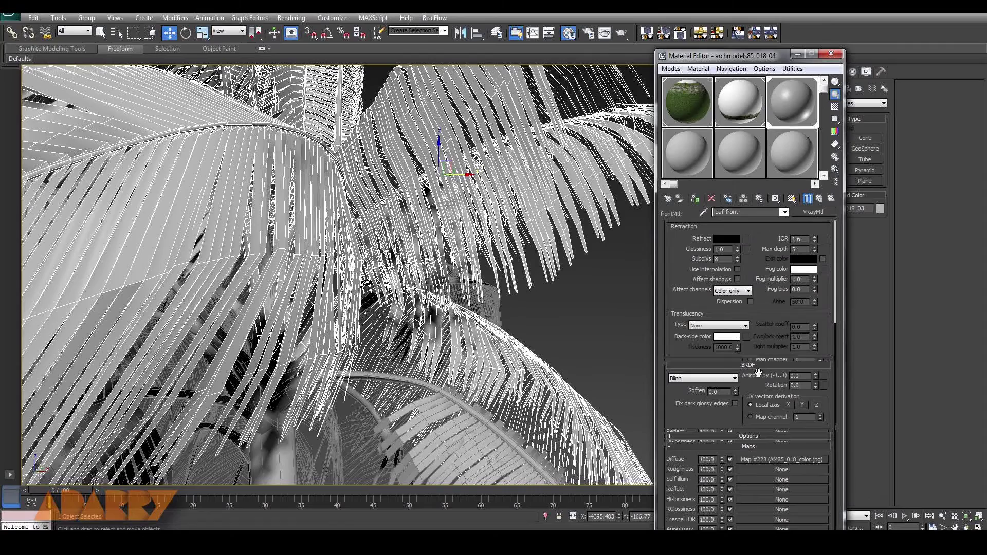
click(800, 460)
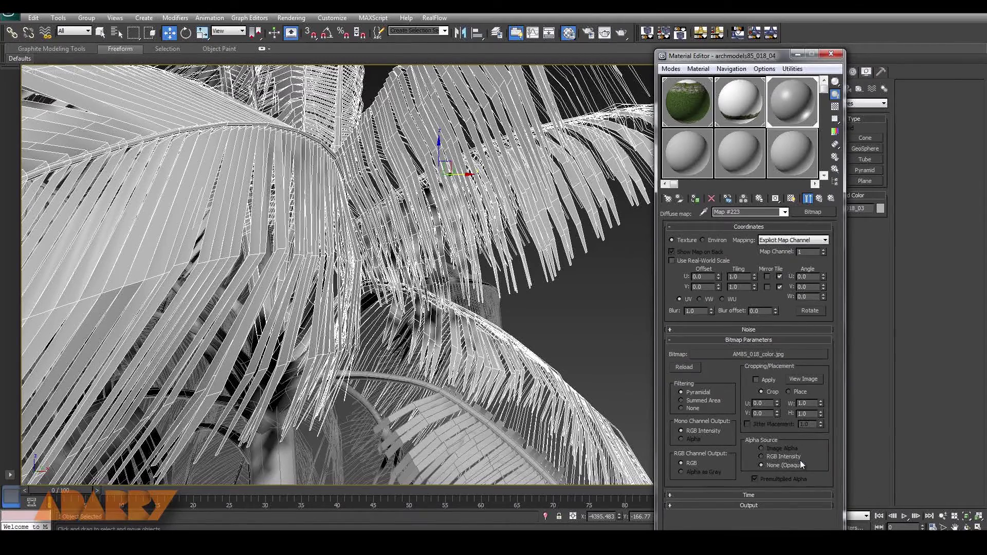
click(767, 354)
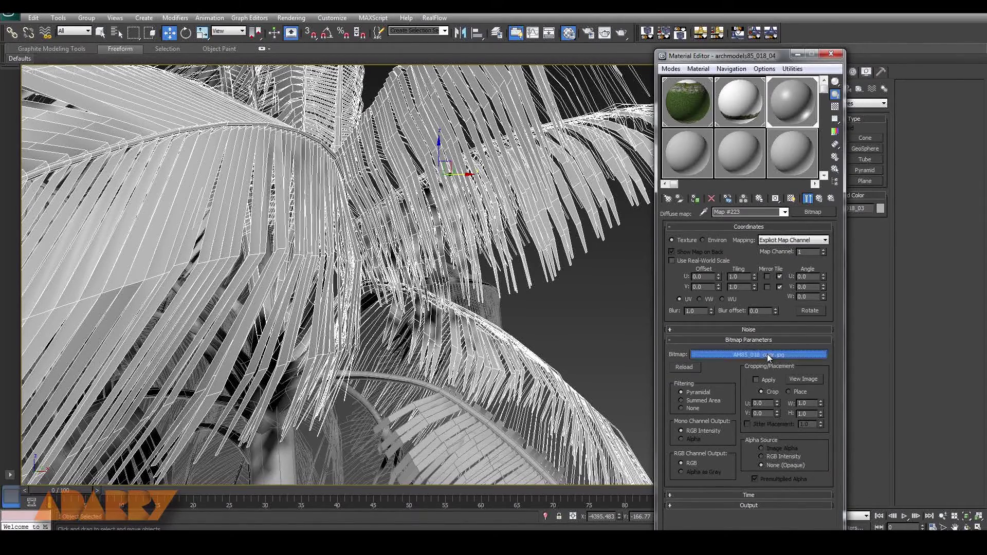
click(555, 307)
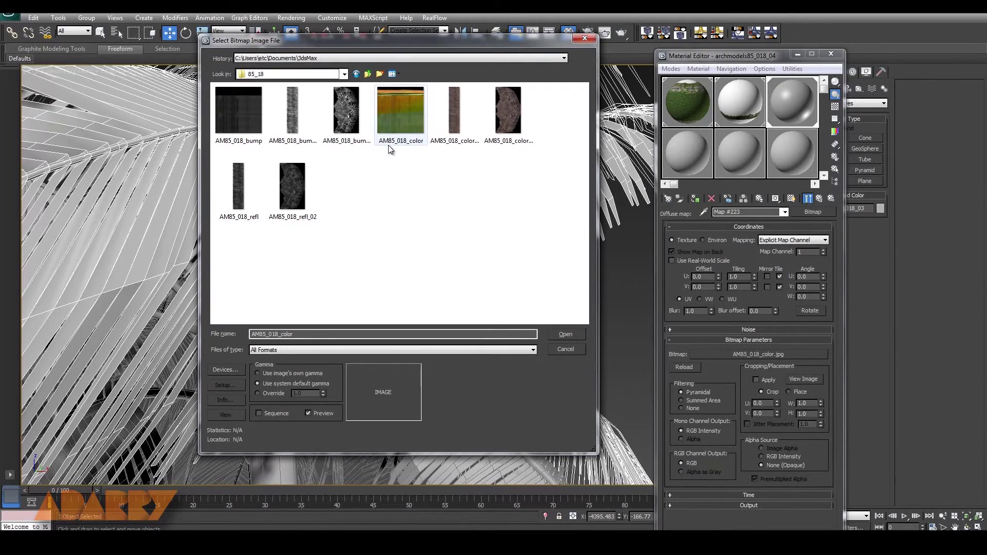
click(405, 147)
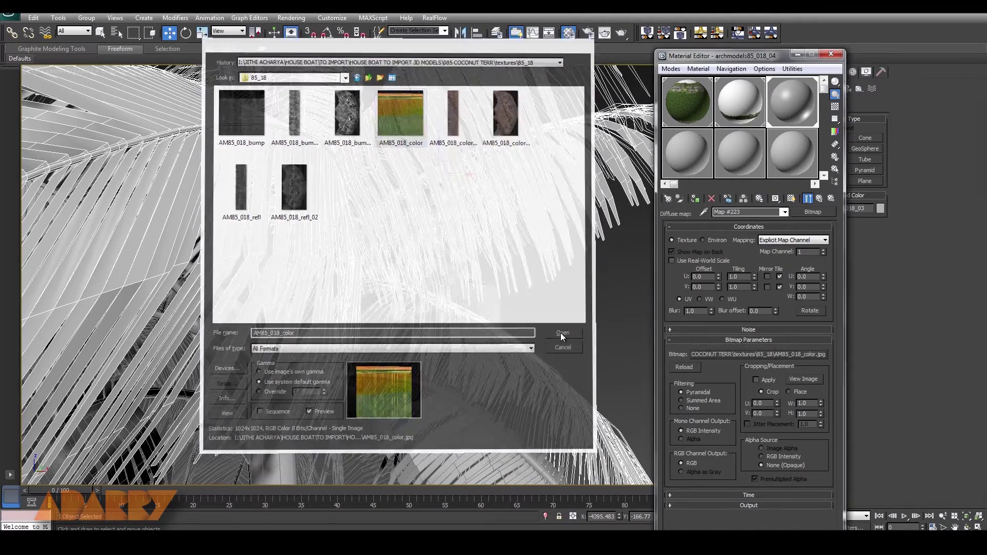
click(562, 334)
Step: Relink the leaf-back material's diffuse bitmap to the AM85_018_color image
click(819, 199)
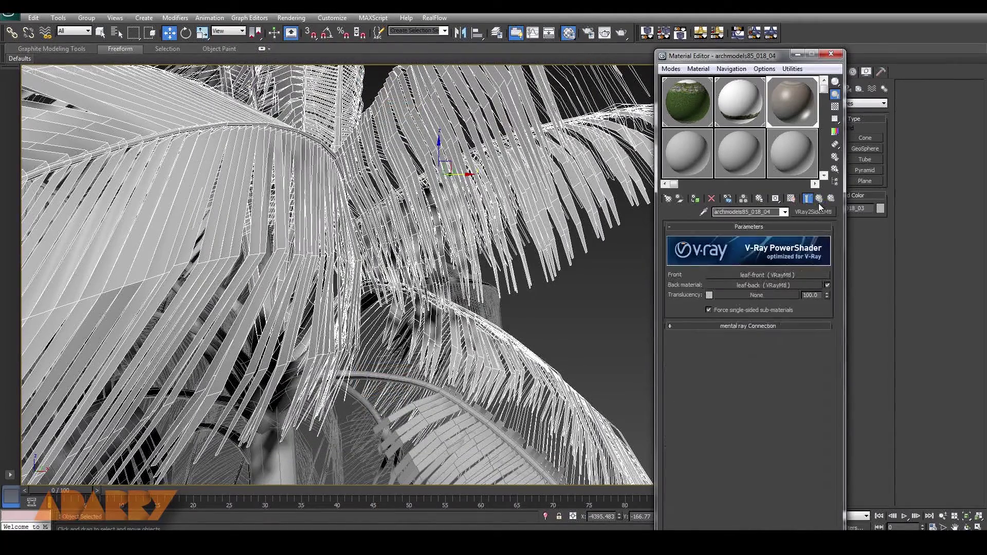
click(773, 287)
click(768, 464)
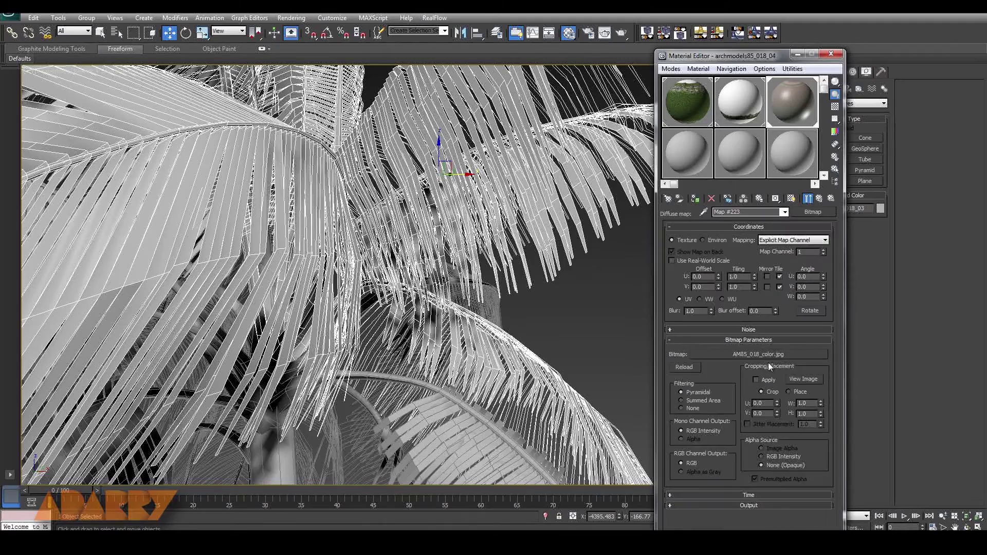
click(764, 355)
click(569, 329)
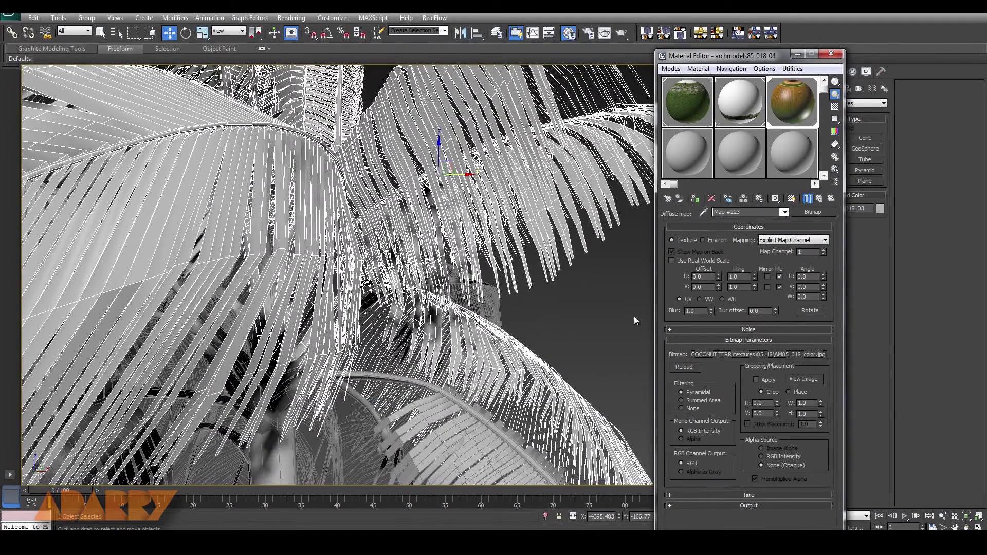
Step: Show the leaf colour map in the viewport and frame the textured fronds
click(792, 200)
key(z)
alt+middle_drag(589, 285, 520, 290)
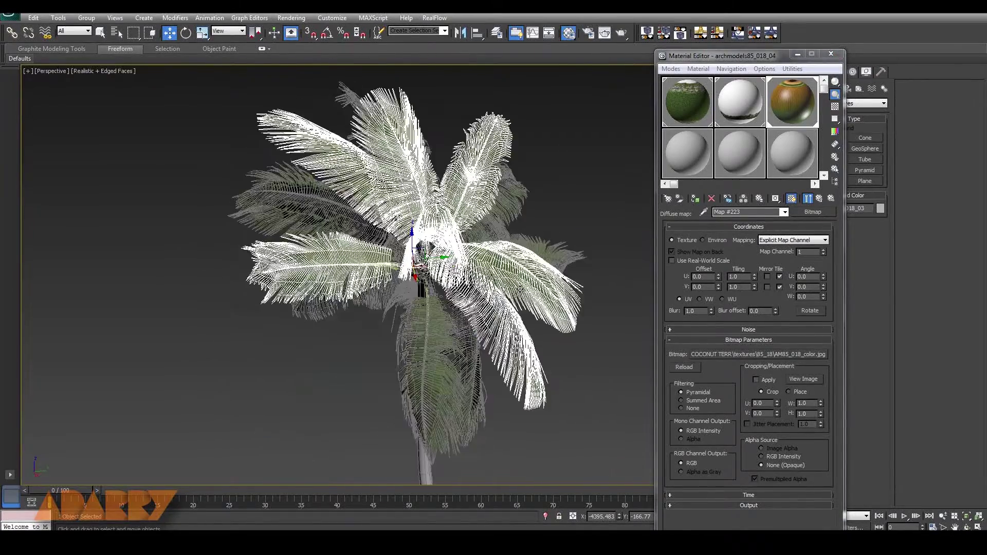
Step: Select the palm trunk and sample its Multi/Sub-Object material into the fourth Material Editor slot
alt+middle_drag(520, 290, 369, 385)
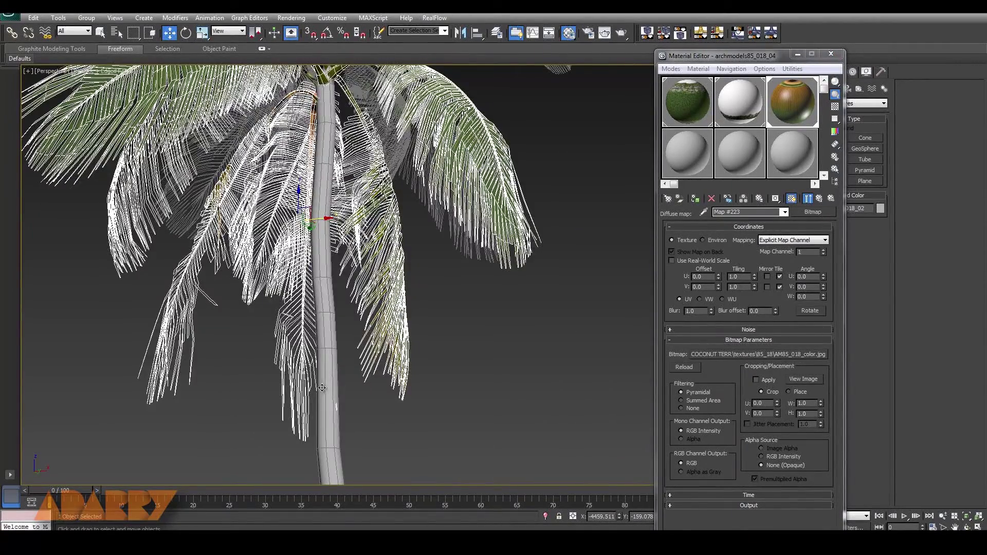
click(322, 389)
scroll(322, 388, down, 2)
alt+middle_drag(415, 440, 378, 336)
scroll(449, 372, up, 2)
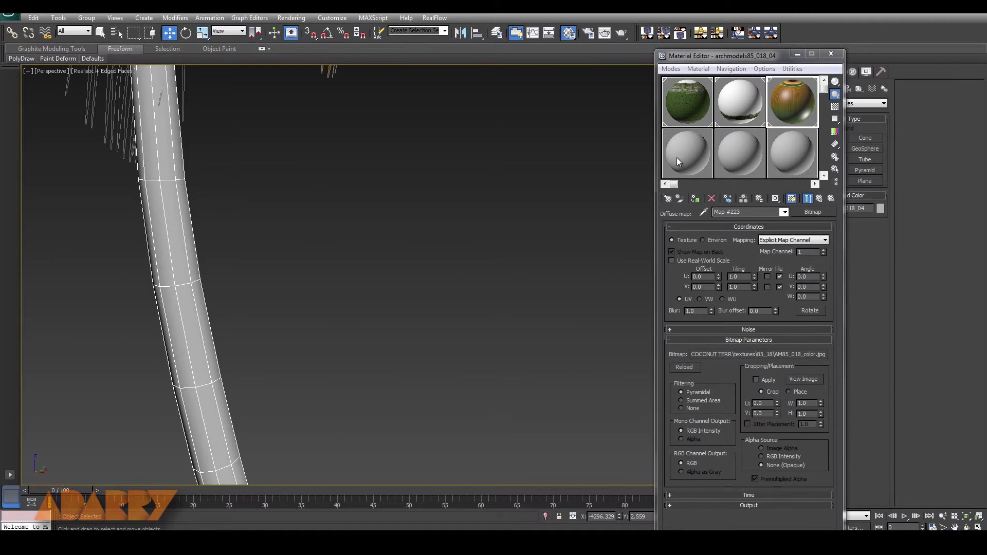
click(675, 157)
click(704, 211)
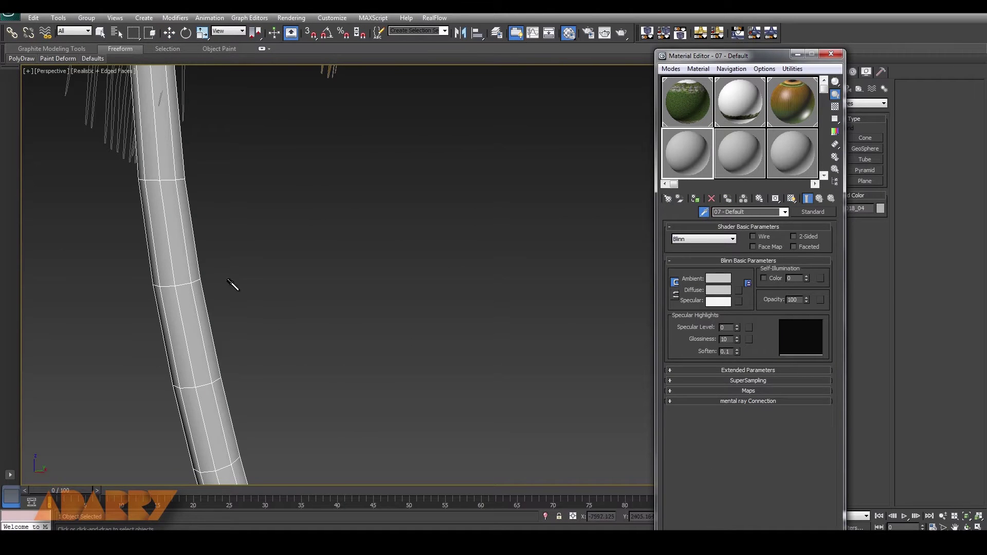
click(163, 247)
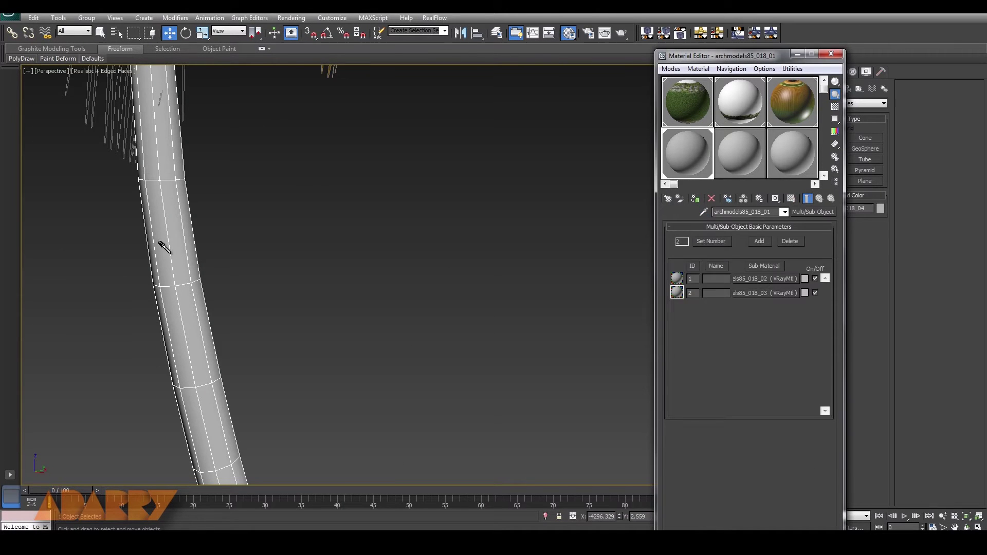
Step: Relink the diffuse bitmap of the trunk's first sub-material to AM85_018_color_02 in the 85_18 textures folder
click(778, 281)
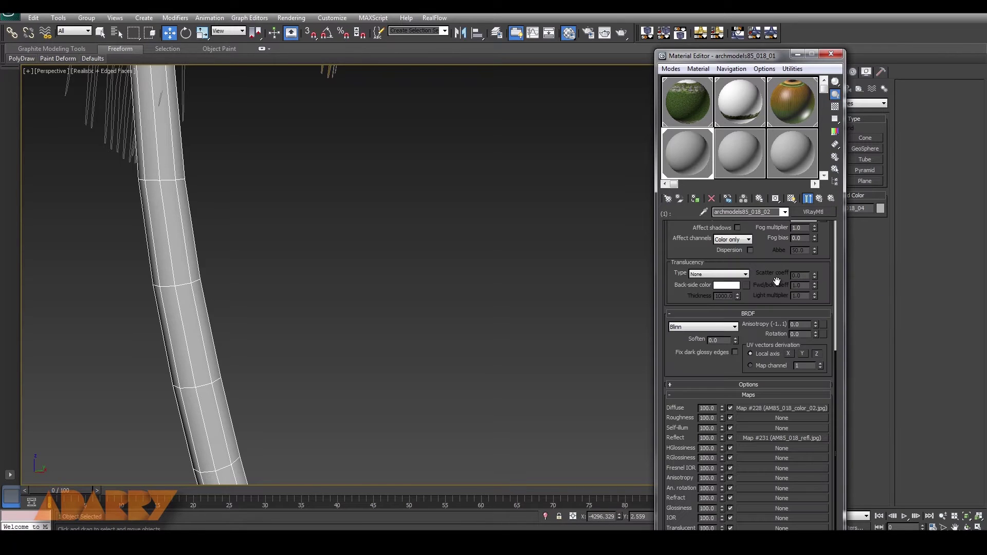
click(786, 408)
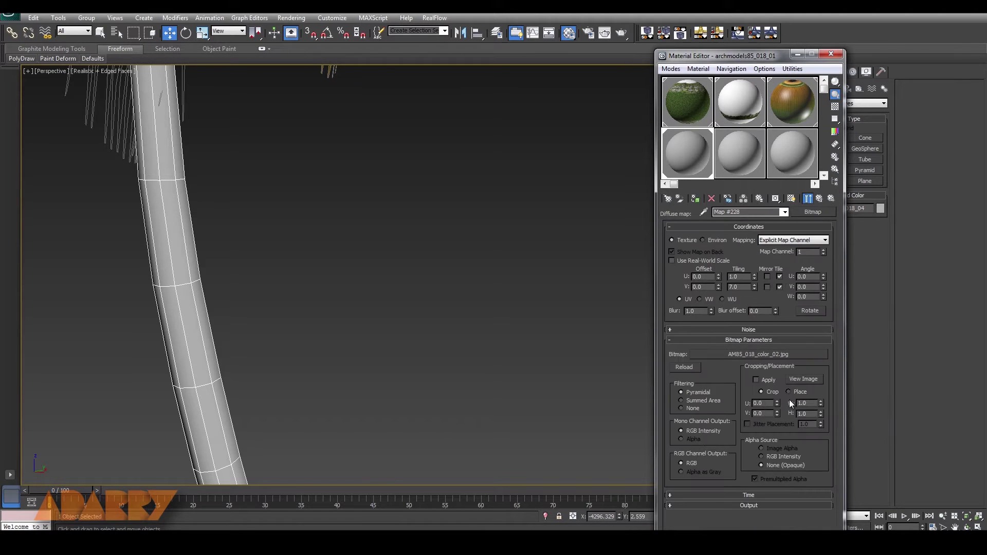
click(755, 354)
click(568, 306)
double_click(472, 148)
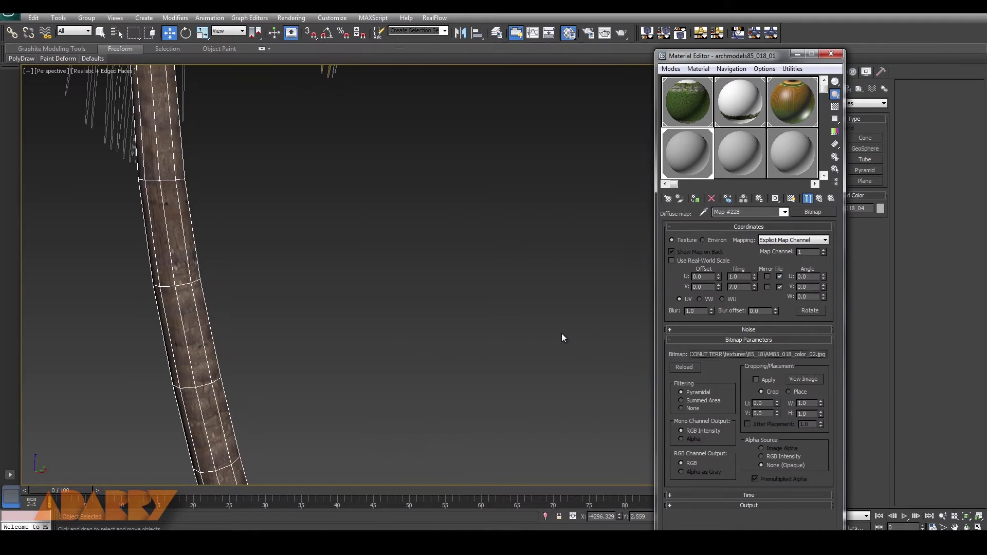
click(819, 202)
click(819, 202)
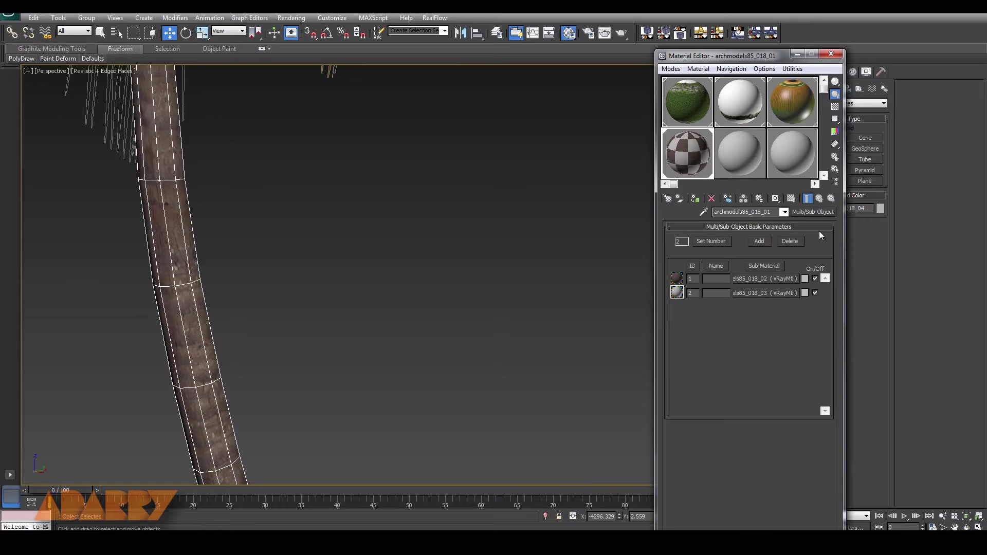
Step: Relink the diffuse bitmap of the trunk's second sub-material to the AM85_018_color_03 image
click(766, 293)
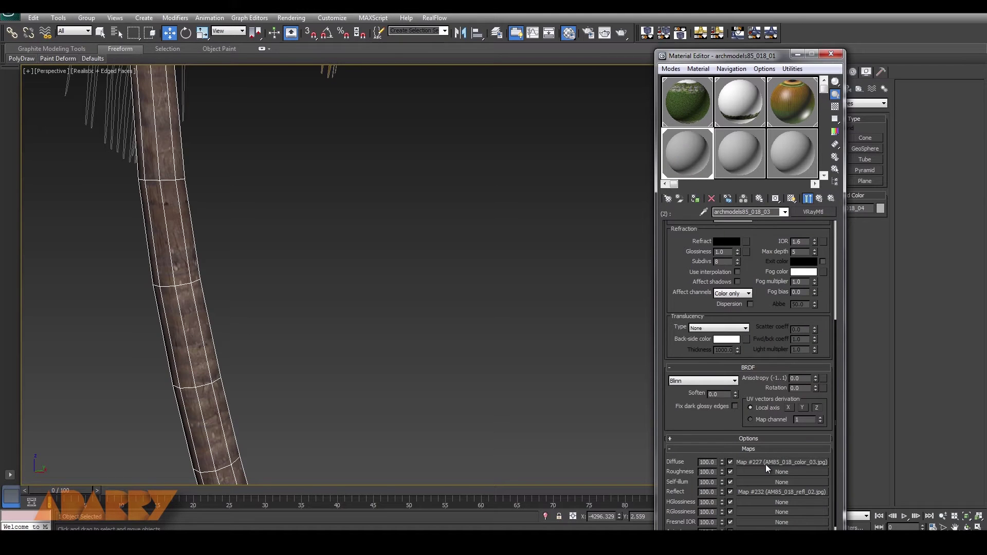
click(766, 464)
click(764, 354)
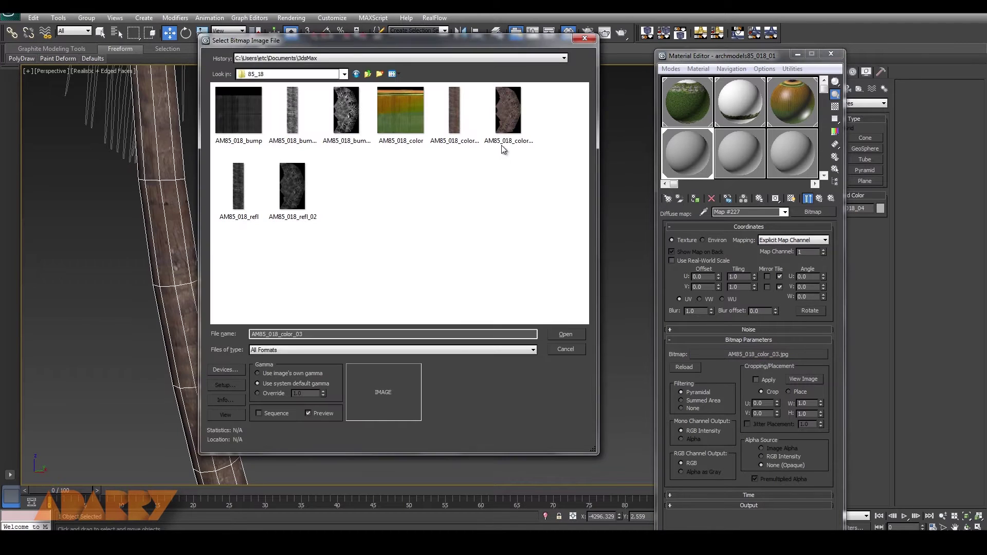
click(504, 120)
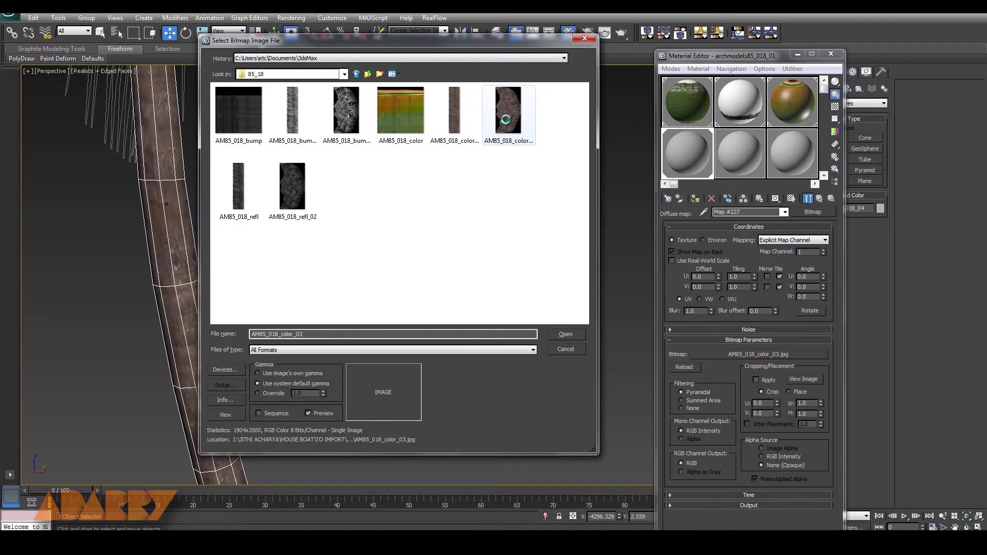
click(567, 335)
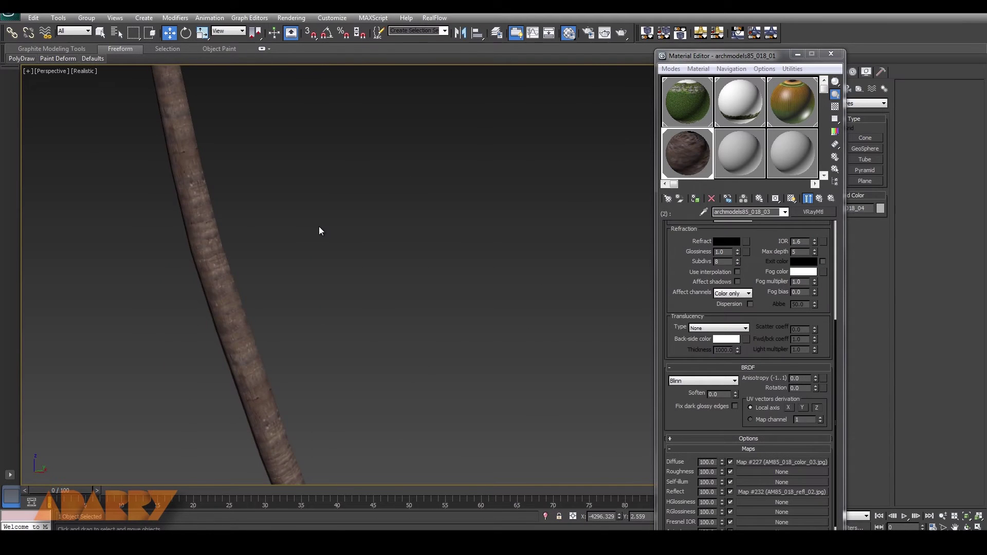
Step: Relink the leaf-back material's bump bitmap to AM85_018_bump in the 85_18 textures folder
key(z)
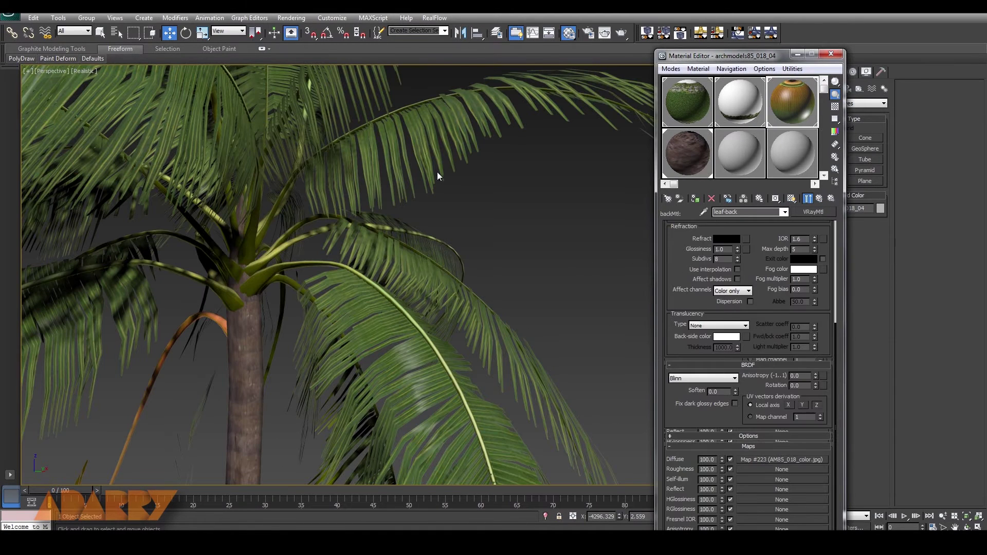
middle_drag(503, 212, 504, 245)
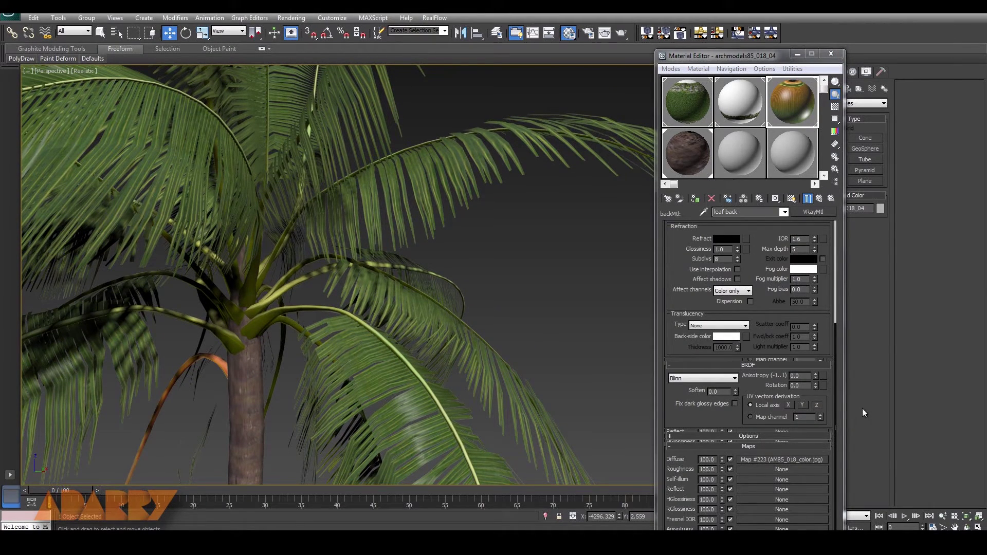
scroll(754, 523, down, 3)
click(757, 520)
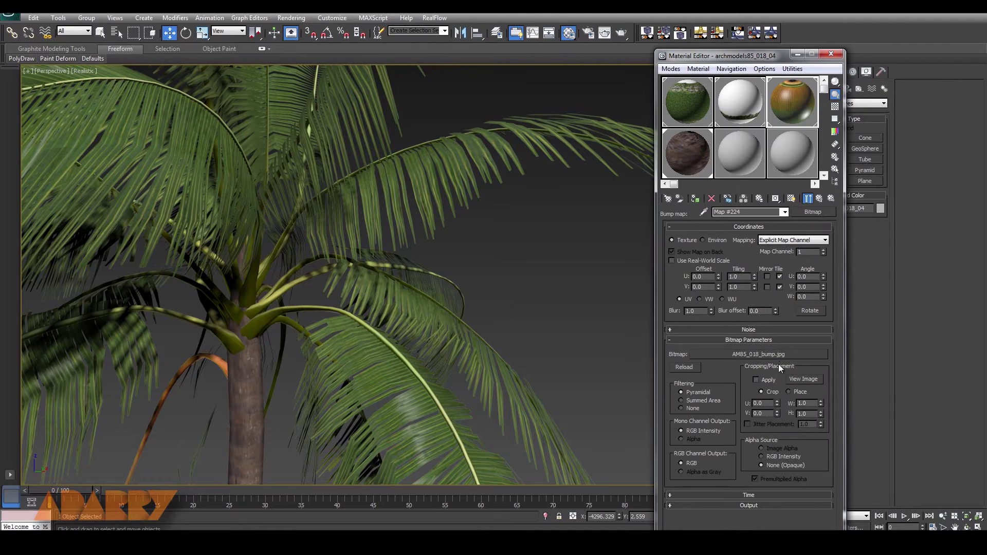
click(776, 355)
click(560, 310)
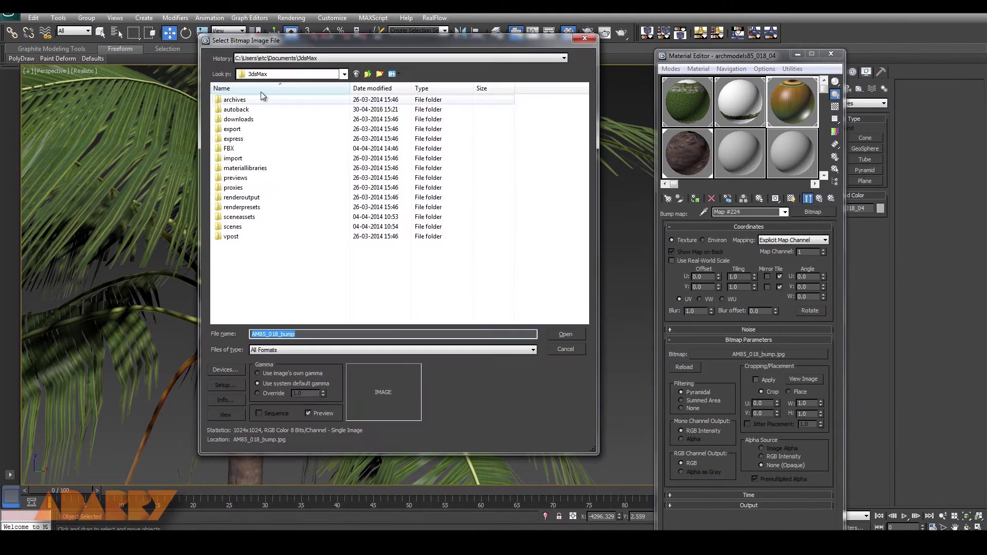
click(260, 128)
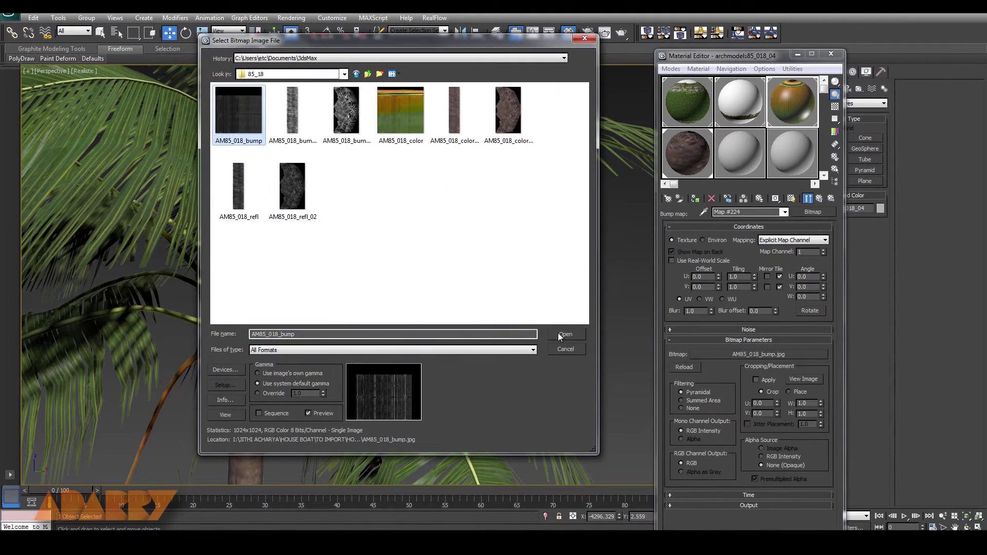
click(560, 337)
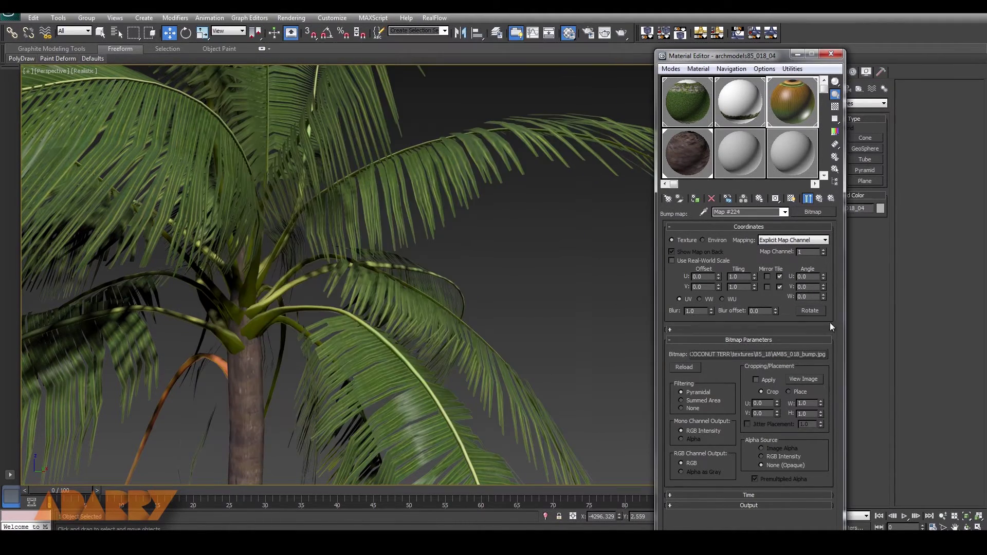
click(820, 199)
Step: Relink the bump bitmap of the trunk's first sub-material to AM85_018_bump_02 in the 85-18 folder
click(699, 150)
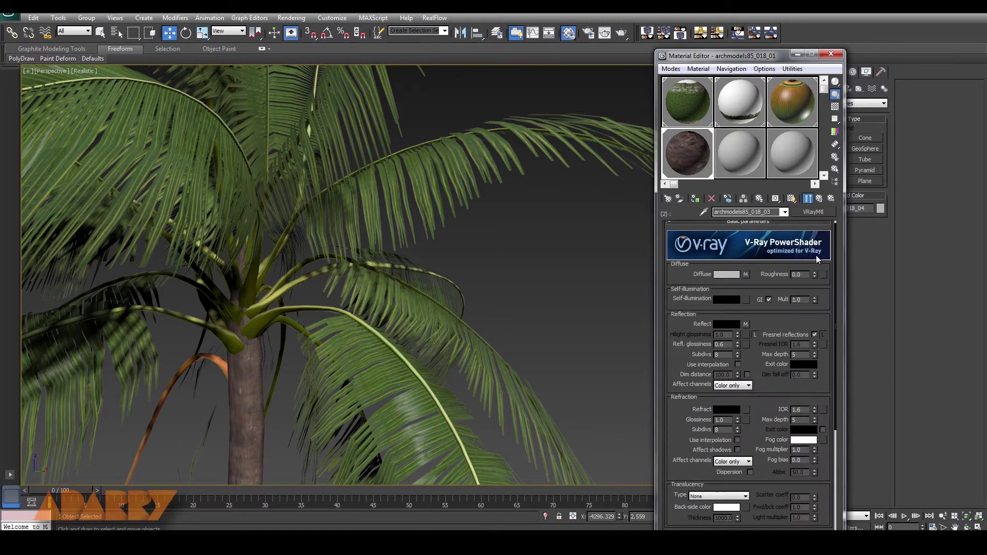
scroll(788, 507, down, 10)
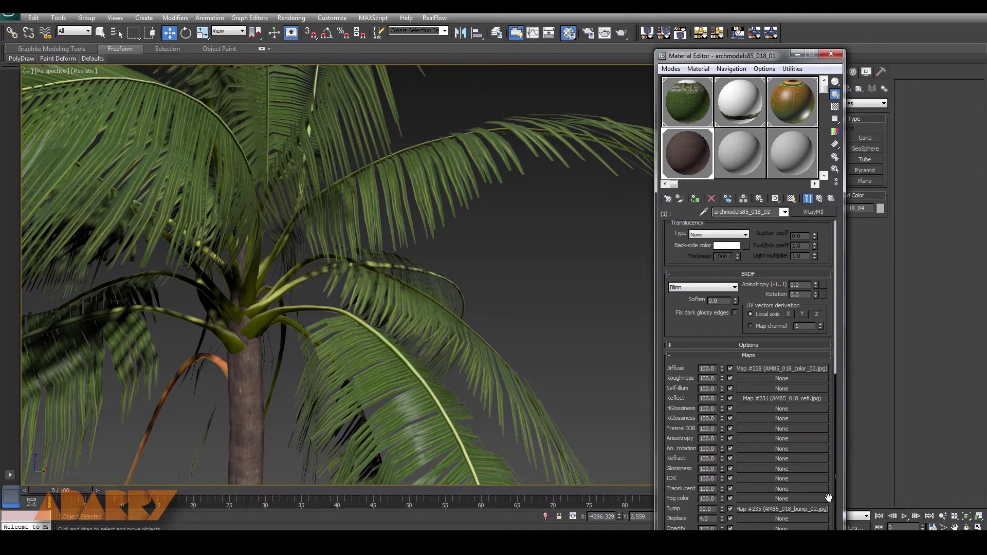
click(788, 508)
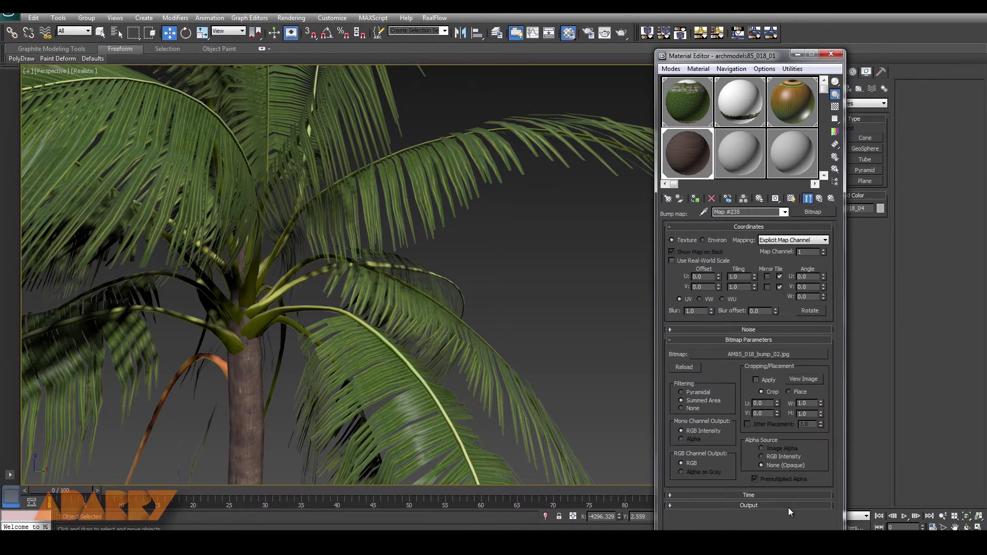
click(783, 352)
click(565, 307)
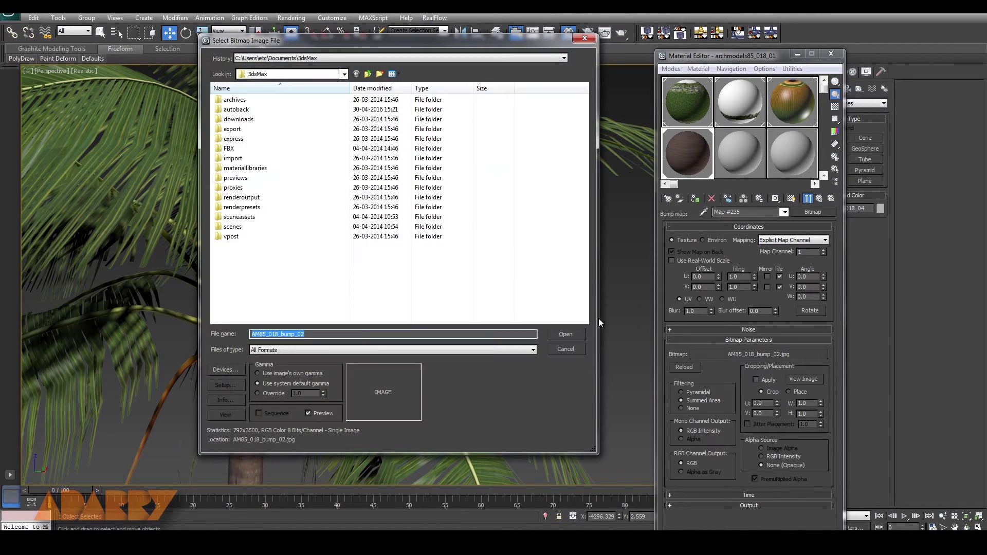
click(295, 125)
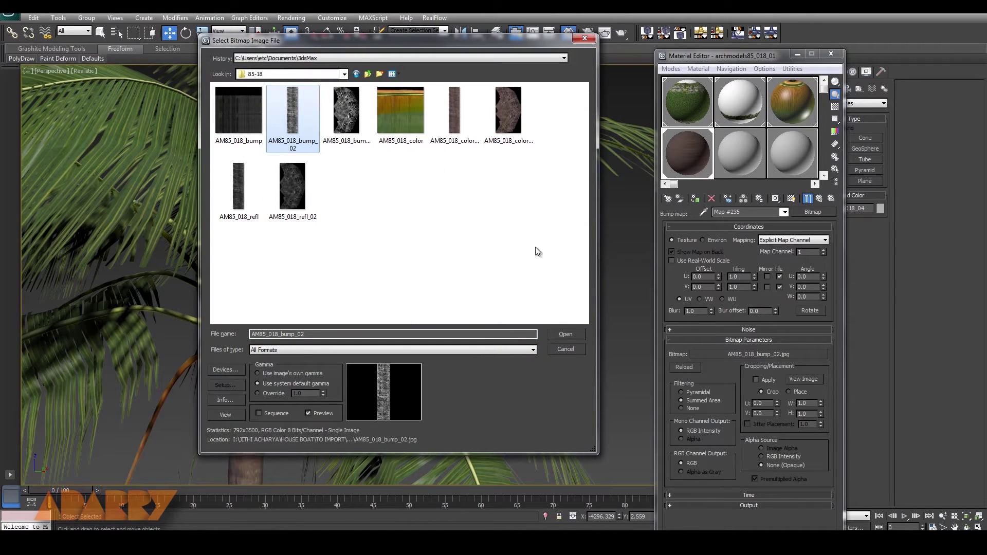
click(566, 334)
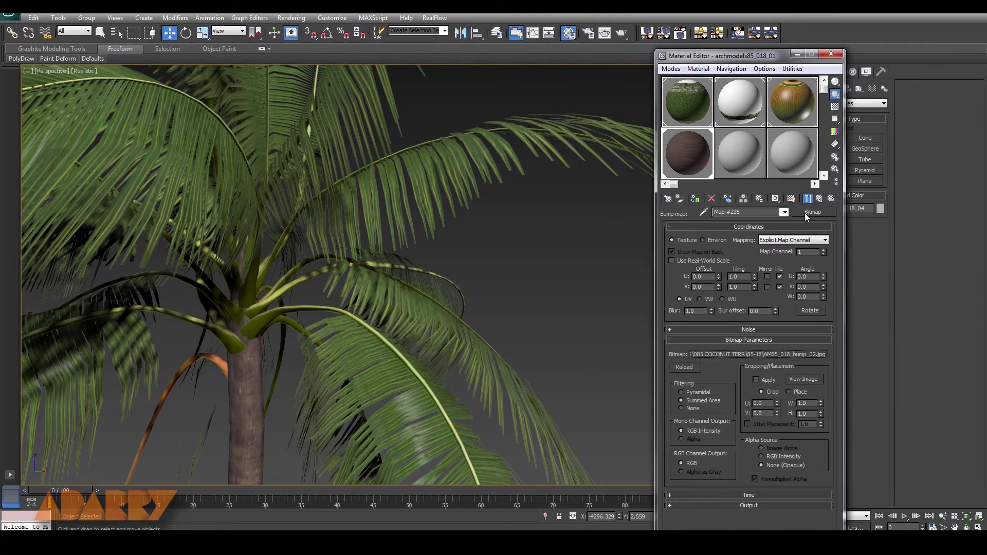
click(819, 200)
click(820, 199)
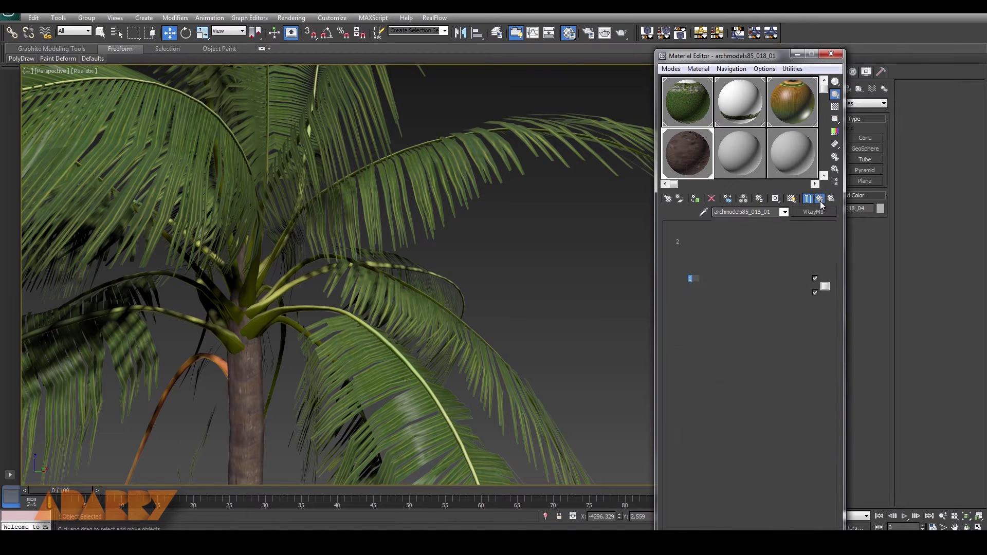
Step: Relink the bump bitmap of the trunk's second sub-material to AM85_018_bump_03 in the 85_18 folder
click(760, 293)
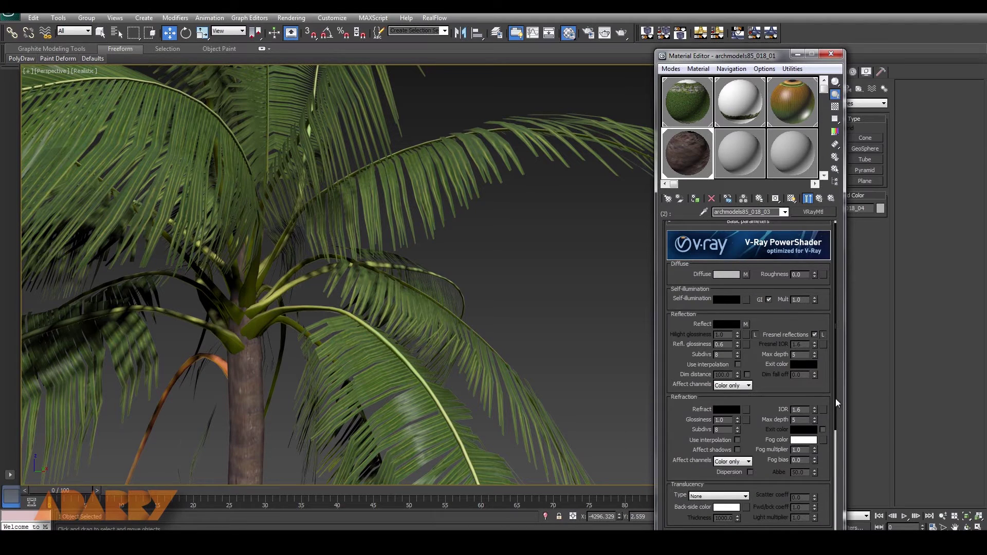
drag(839, 420, 851, 535)
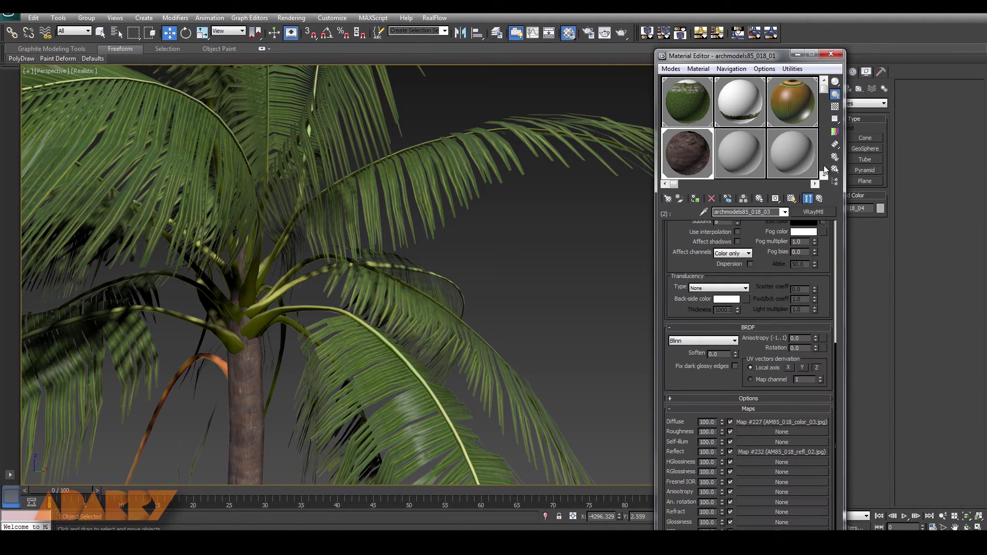
drag(770, 53, 633, 5)
click(632, 514)
click(680, 304)
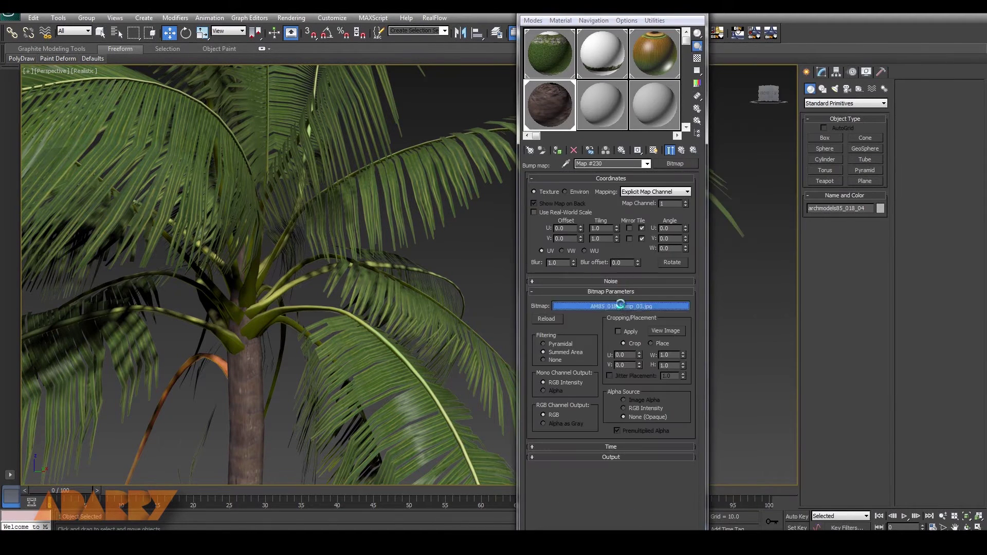
click(668, 98)
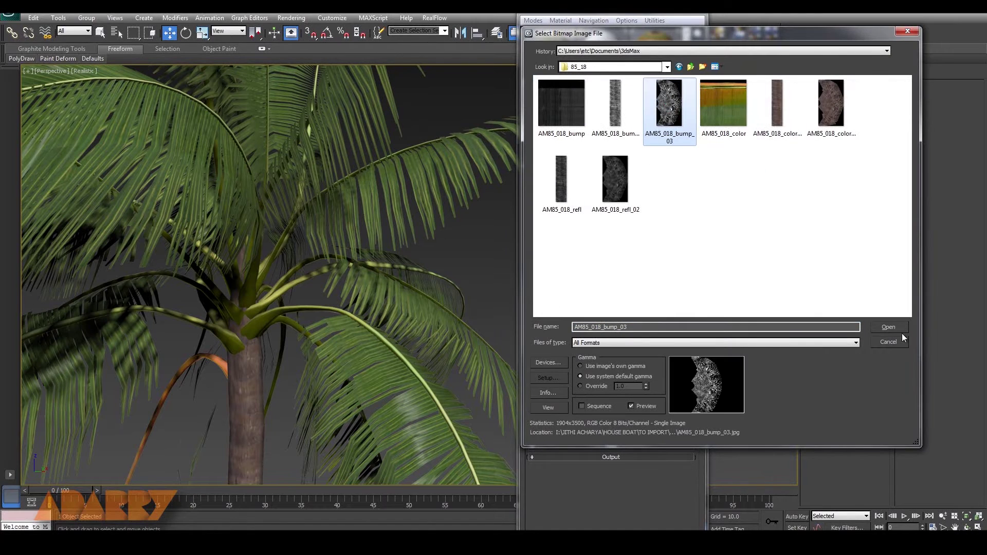
click(884, 326)
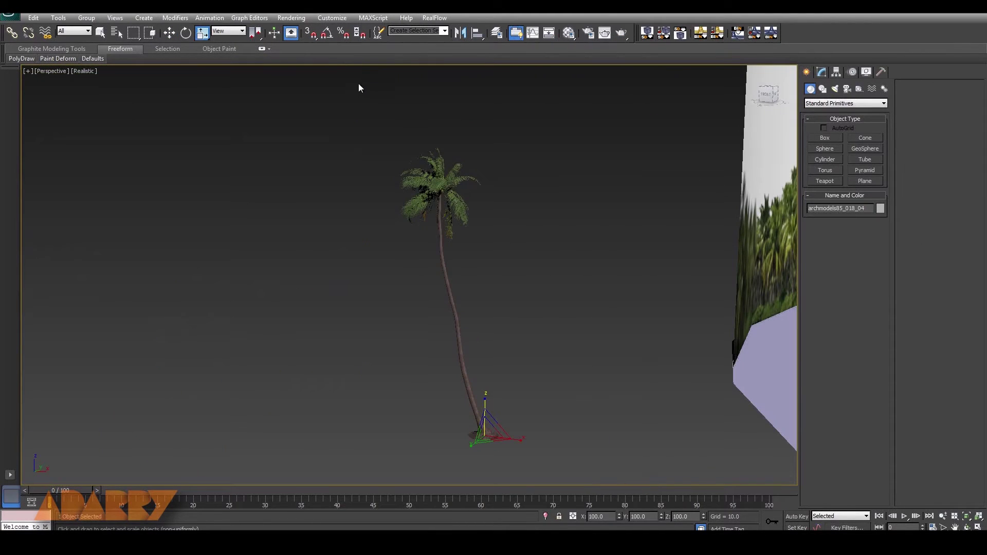
Step: Select all four palm tree objects, scale them down slightly along the Z axis and clear the selection
drag(344, 104, 455, 311)
drag(537, 448, 536, 448)
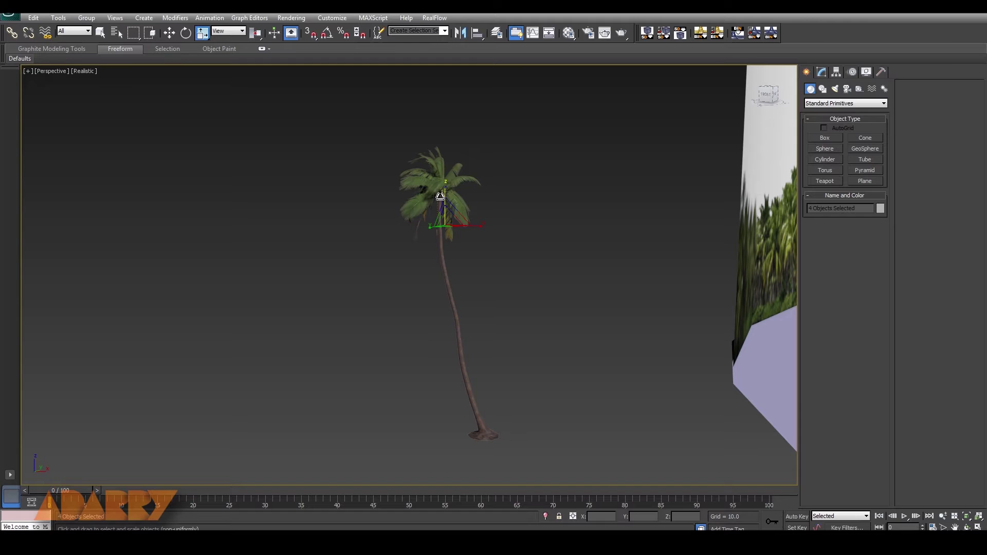
drag(446, 187, 451, 196)
click(514, 212)
middle_drag(514, 211, 522, 254)
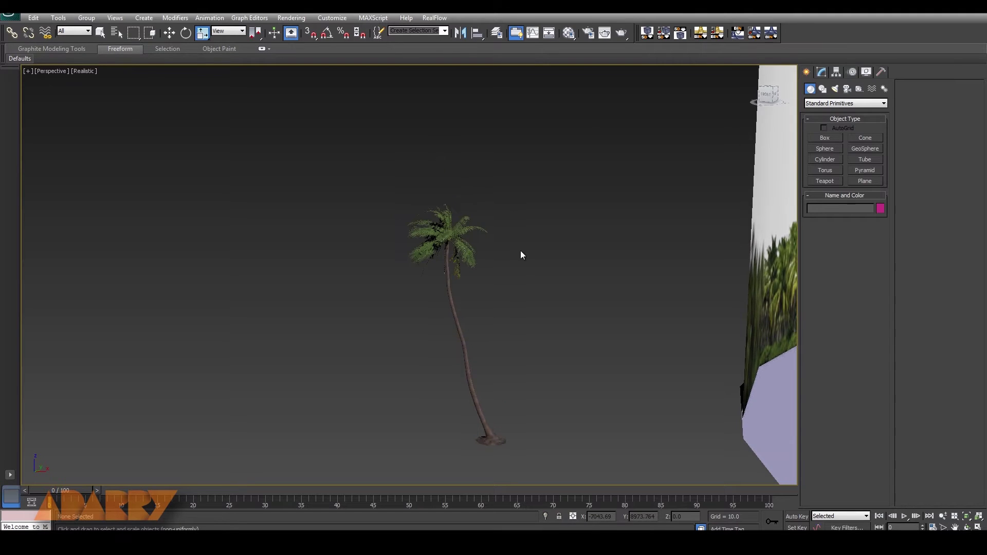
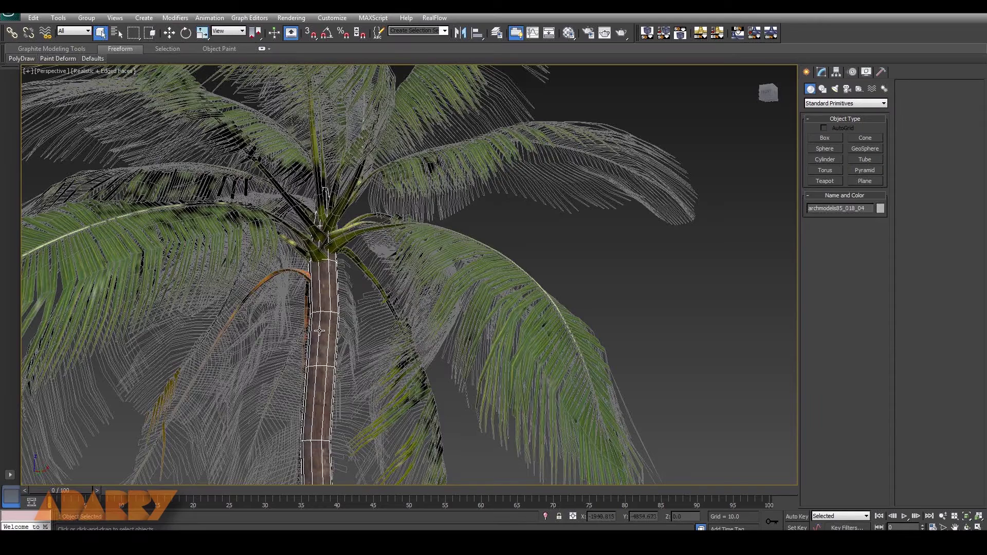
Step: Attach the three frond objects to the palm trunk, matching material IDs to material and condensing materials and IDs each time
click(100, 33)
click(826, 73)
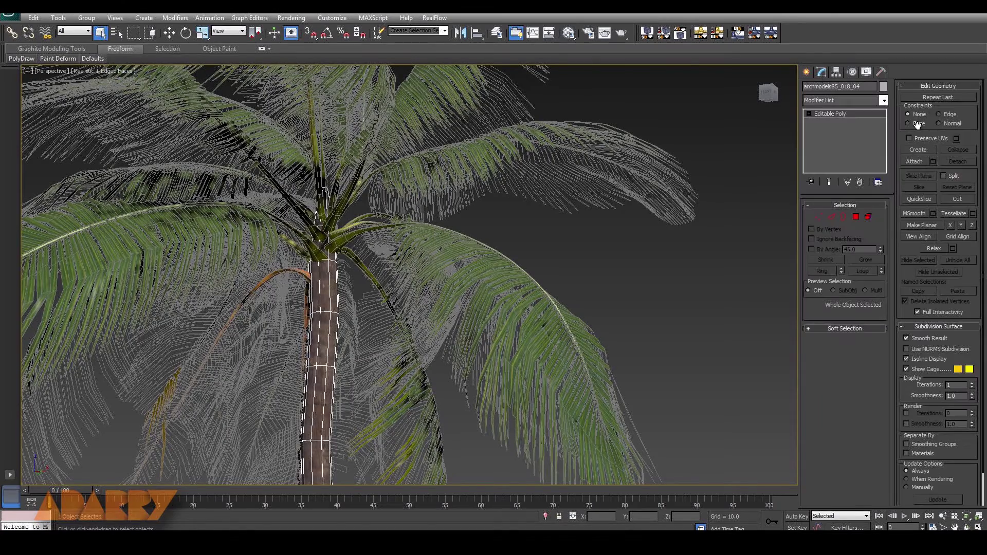
click(915, 162)
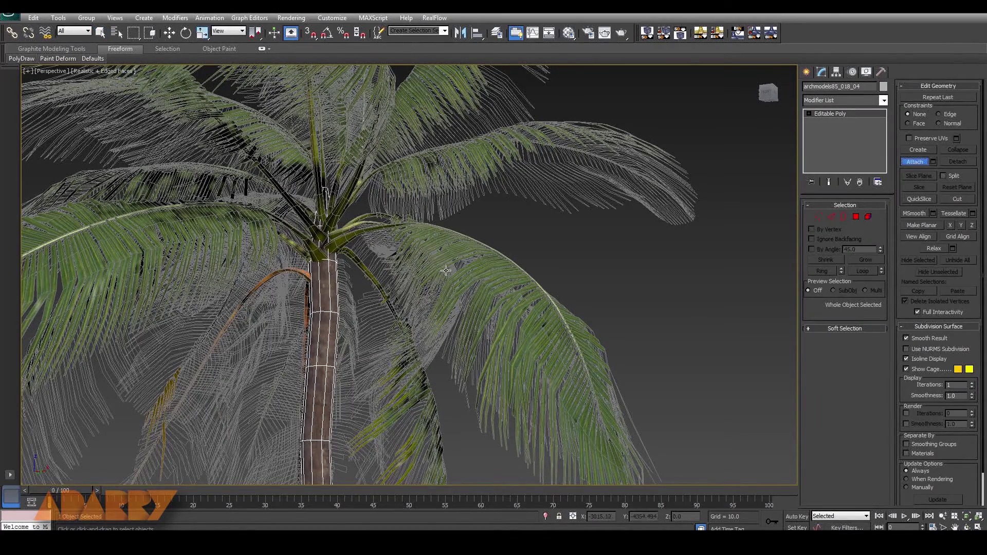
click(464, 253)
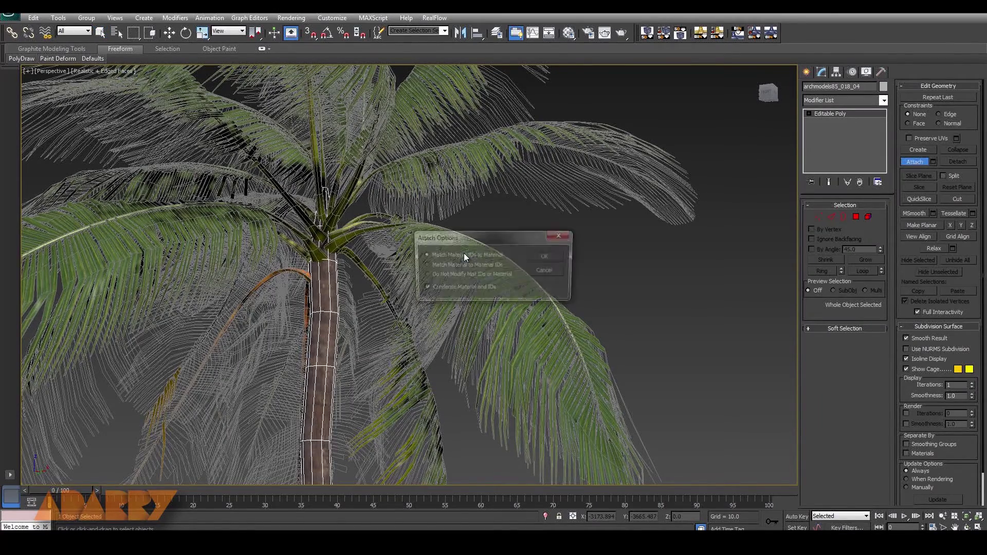
click(547, 258)
click(433, 169)
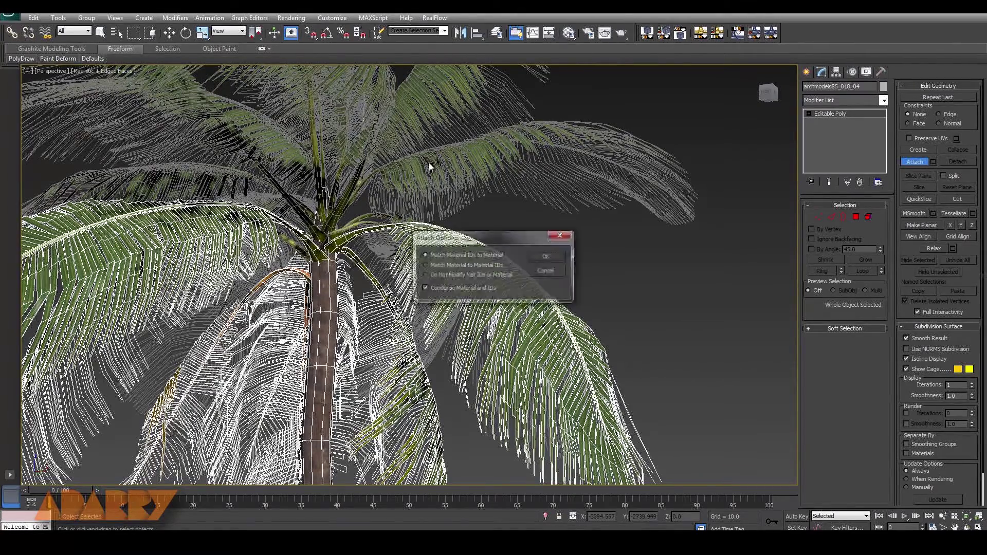
click(545, 257)
click(175, 123)
click(546, 258)
Step: Move the attached palm onto the island in the top view, to about X 338, Y 534
key(z)
key(F4)
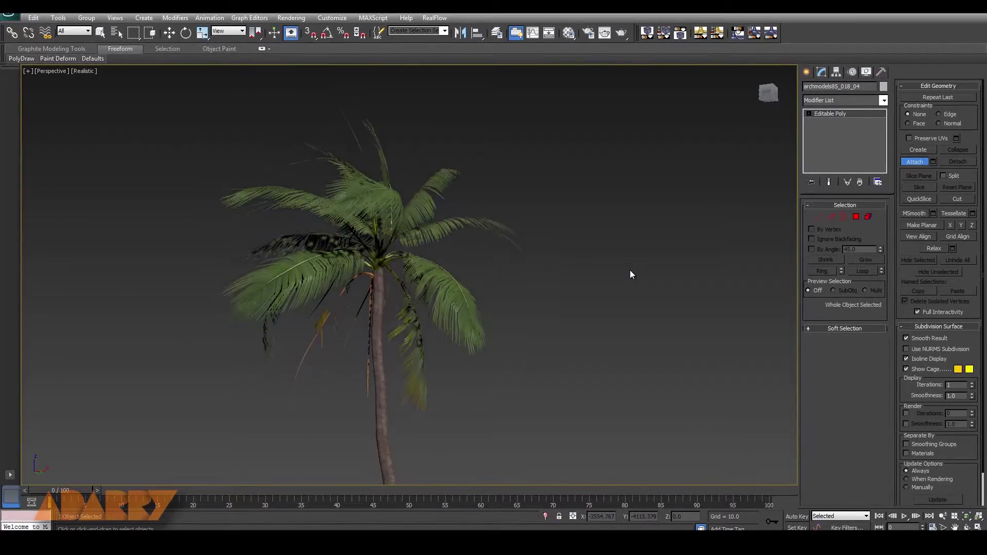
alt+middle_drag(598, 322, 544, 346)
scroll(547, 335, down, 5)
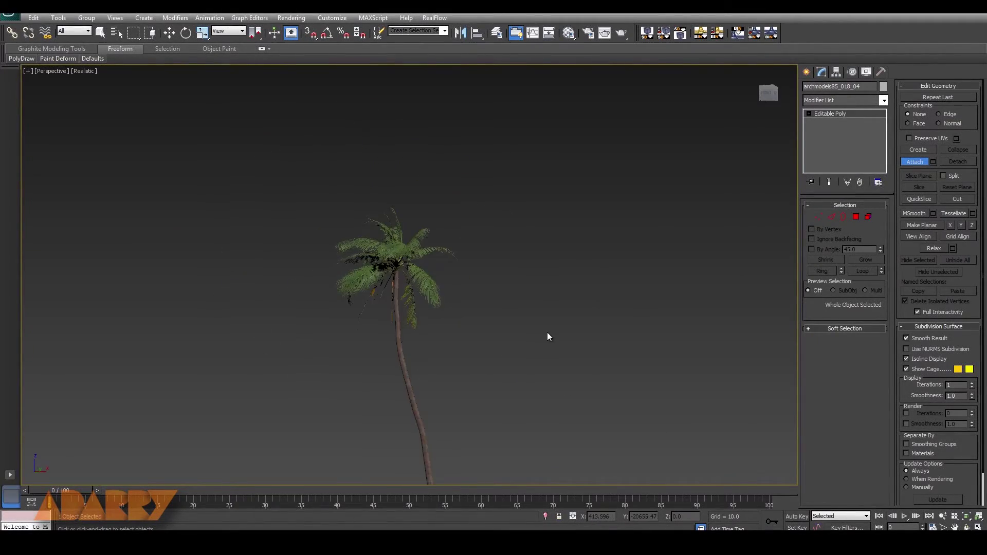
key(alt+w)
middle_click(282, 172)
key(alt+w)
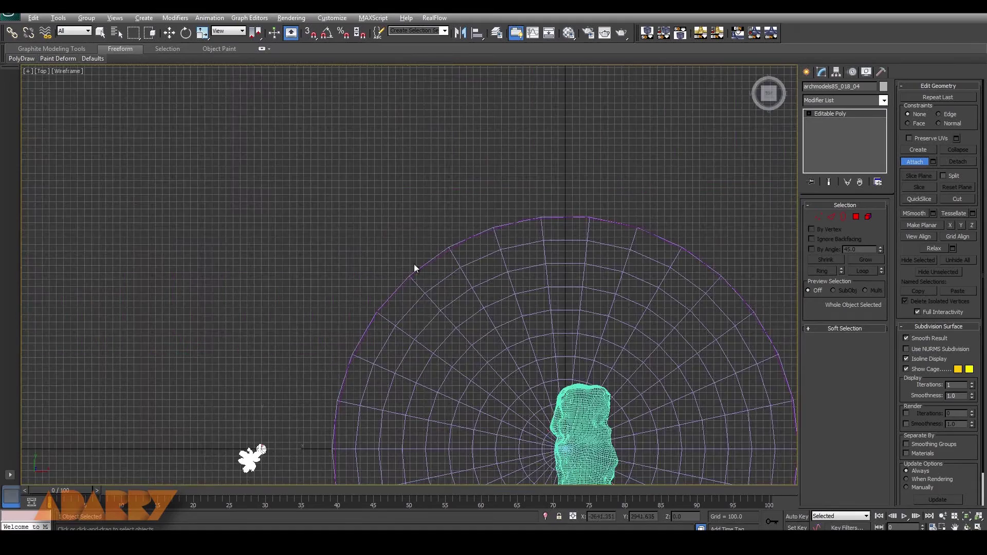
middle_drag(292, 448, 329, 318)
key(w)
drag(329, 318, 627, 250)
Step: Raise the palm in the left view to about Z 620 so its trunk base sits on the island's surface
key(alt+w)
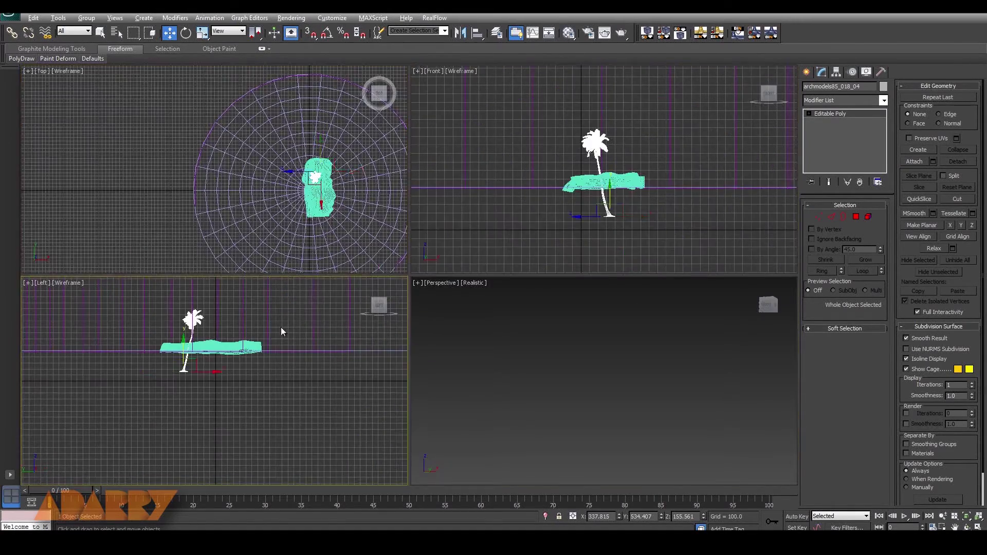
middle_click(281, 327)
key(alt+w)
drag(396, 400, 396, 346)
Step: Scale the palm down along the Z axis in the perspective view to shorten it against the backdrop
key(alt+w)
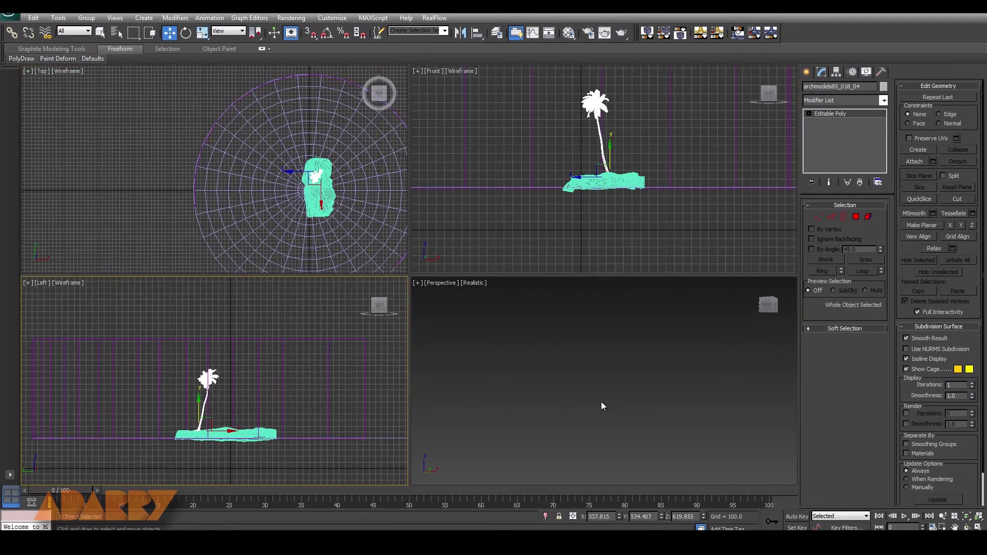
middle_click(601, 402)
key(alt+w)
scroll(568, 352, down, 8)
scroll(603, 345, up, 5)
alt+middle_drag(617, 354, 668, 364)
scroll(627, 392, up, 5)
key(r)
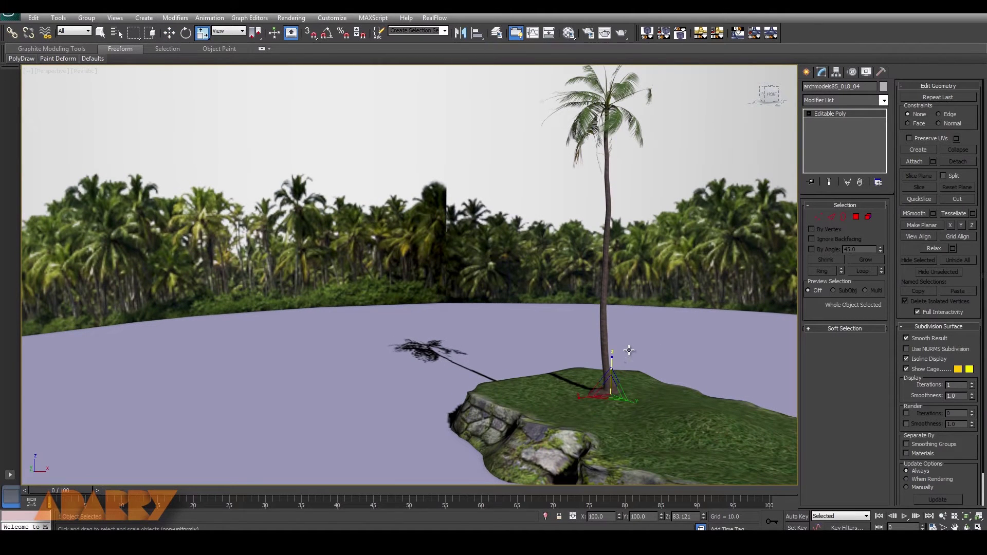
drag(611, 358, 615, 372)
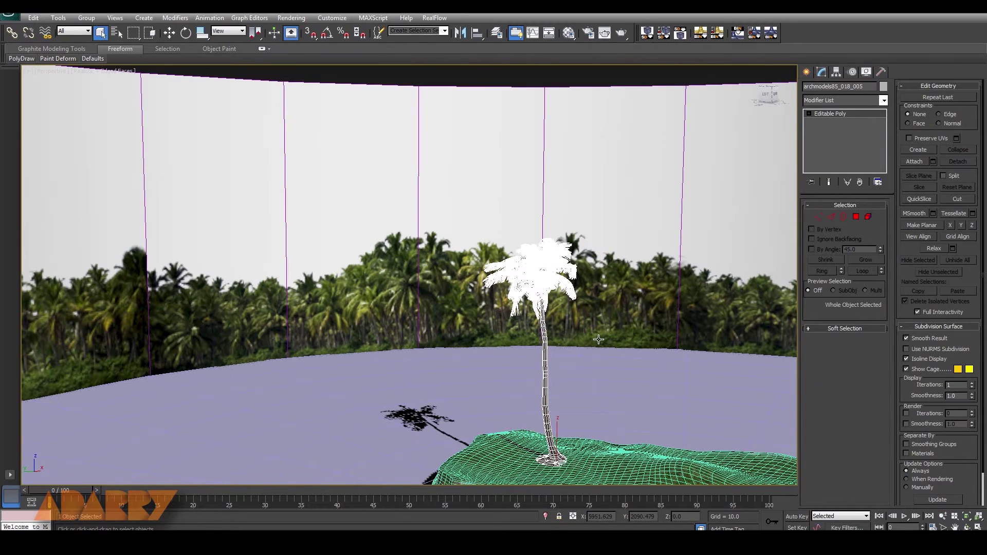
Step: Export the palm as V-Ray mesh archmodels85_018_005.vrmesh in a separate file, with automatic proxy creation enabled
scroll(598, 338, up, 5)
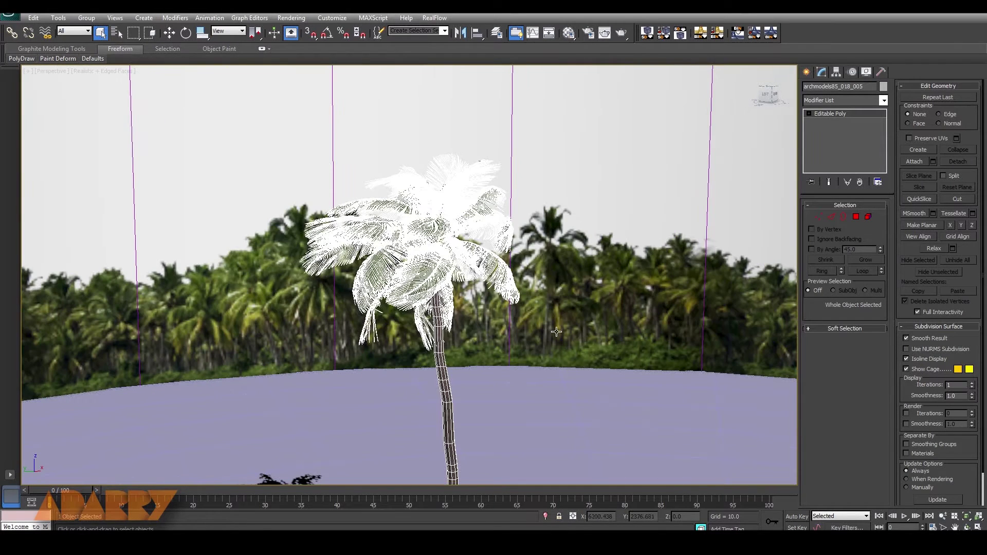
right_click(451, 204)
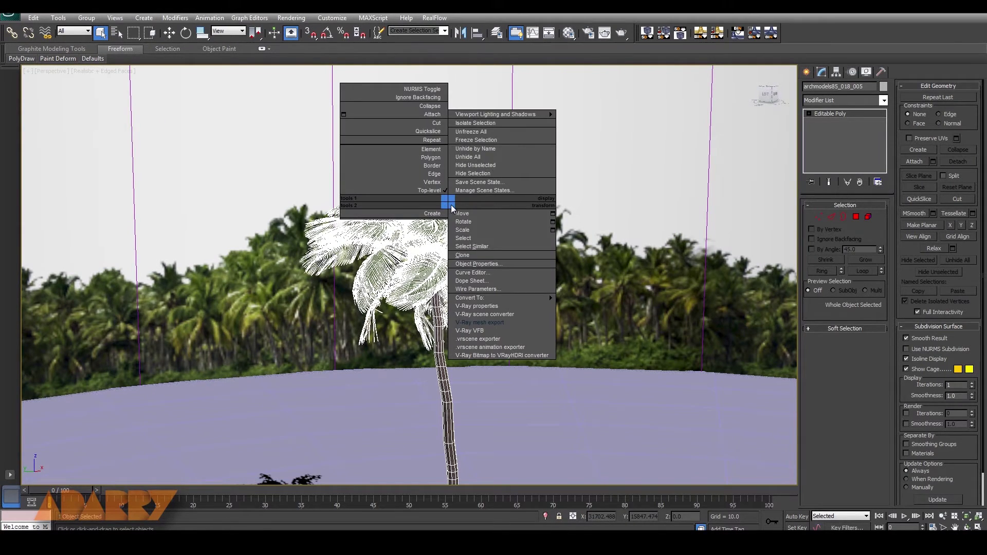
click(508, 322)
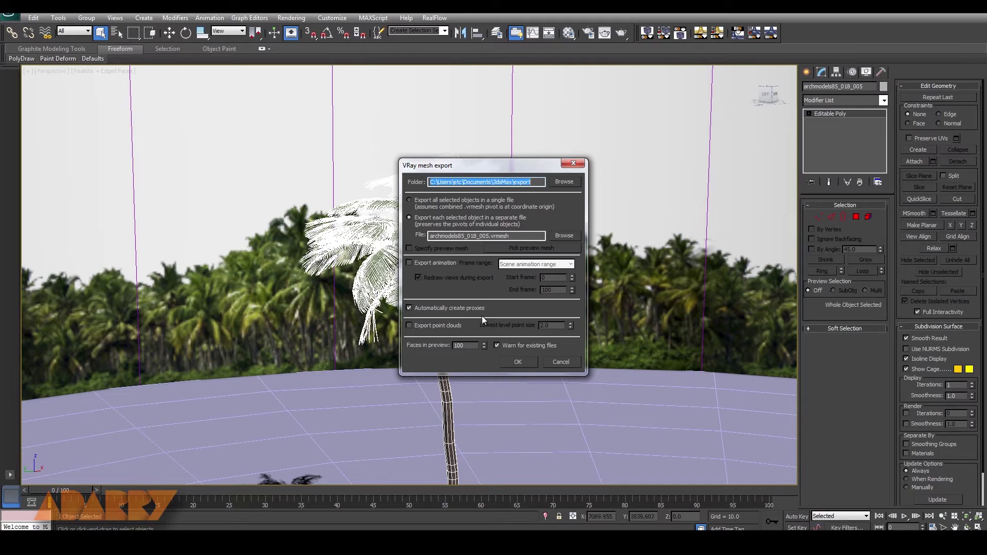
click(518, 363)
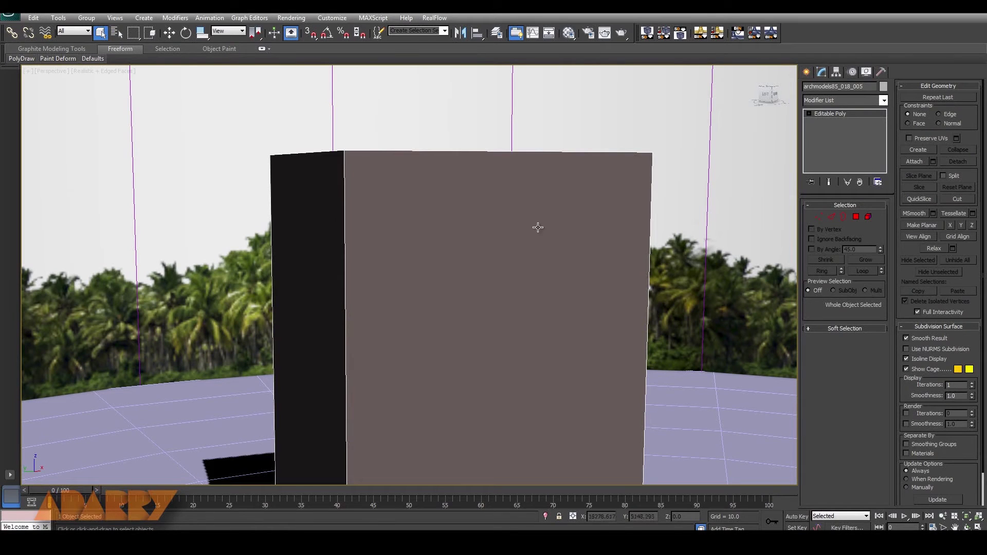
Step: Try the palm proxy's preview-from-file display modes and return its display to bounding box
click(821, 73)
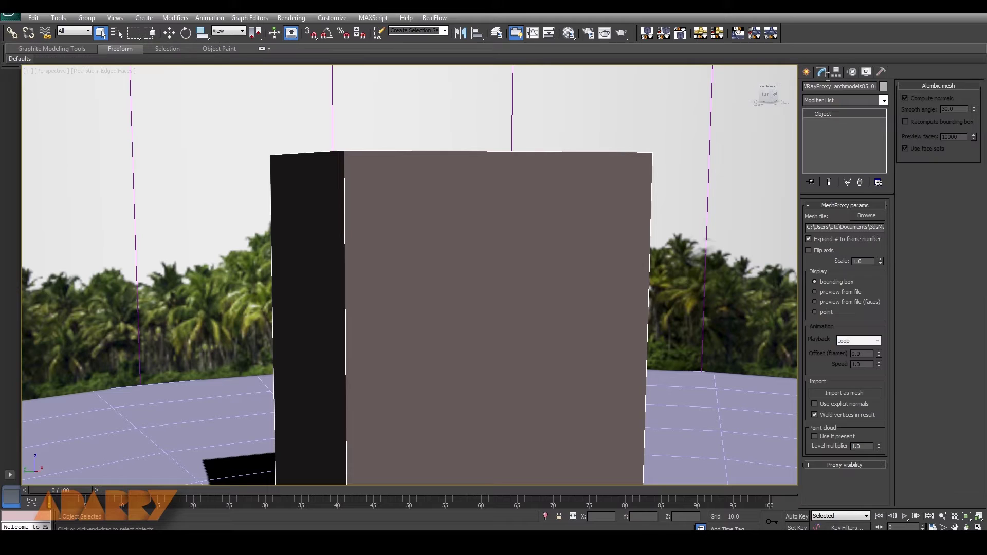
click(816, 293)
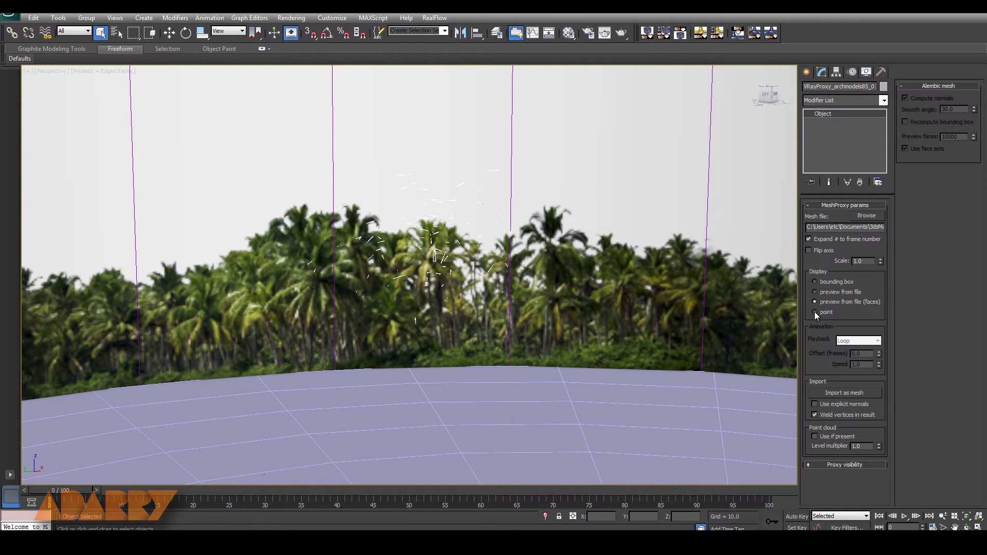
click(816, 281)
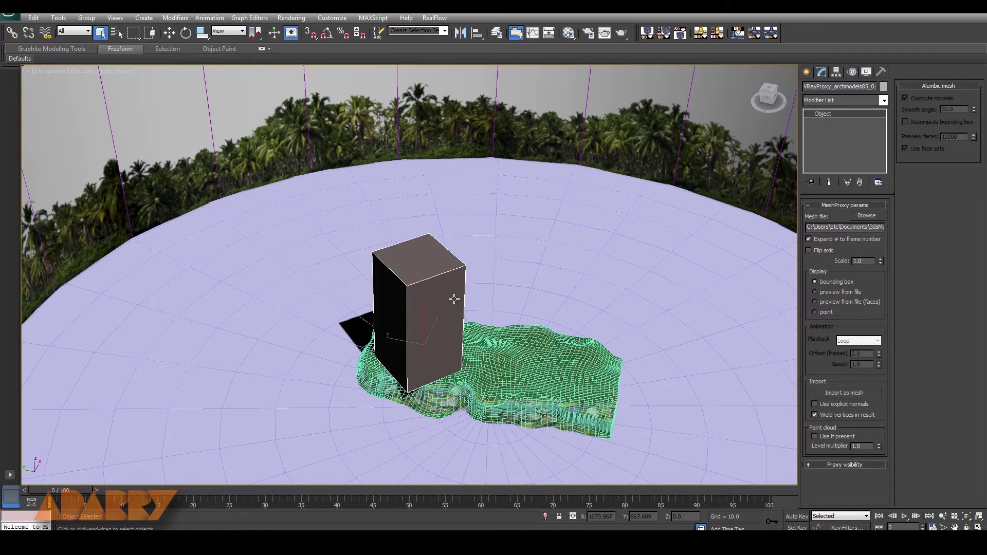
Step: Clone the palm proxy as one copy beside the original on the island, at about X 425, Y 280, and select it
key(t)
key(F3)
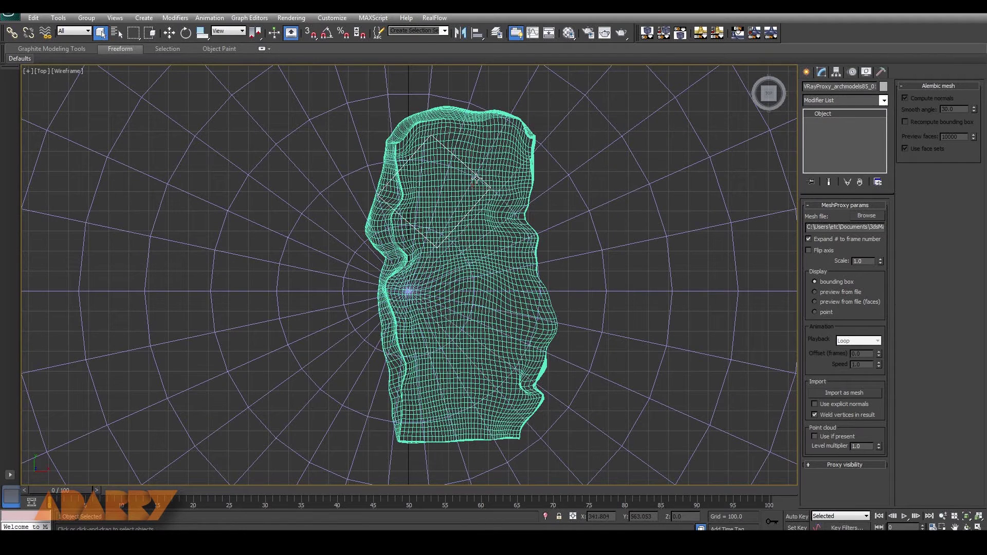
key(w)
mouse_move(477, 181)
shift+mouse_down()
mouse_move(499, 228)
mouse_move(520, 188)
shift+mouse_up()
click(497, 312)
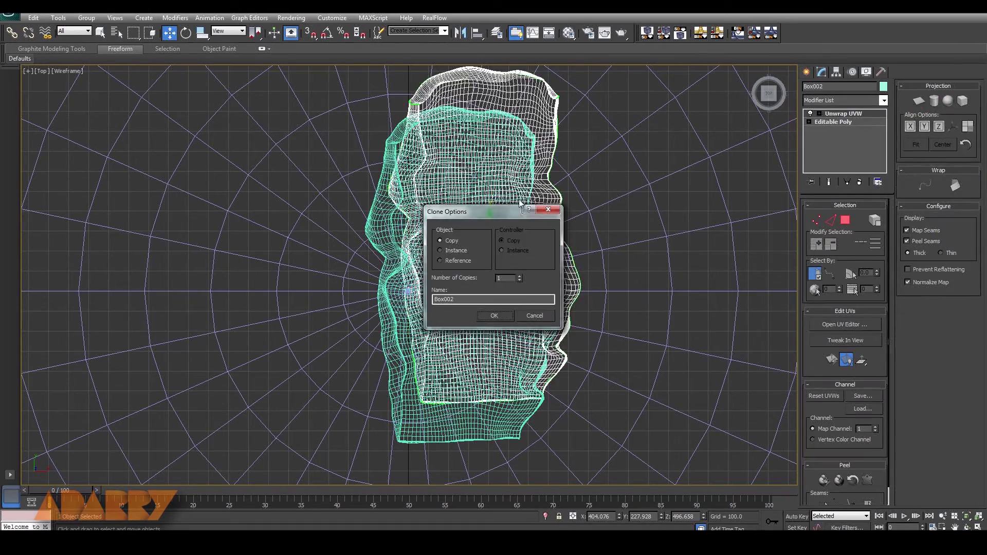
click(502, 315)
key(alt+w)
click(578, 122)
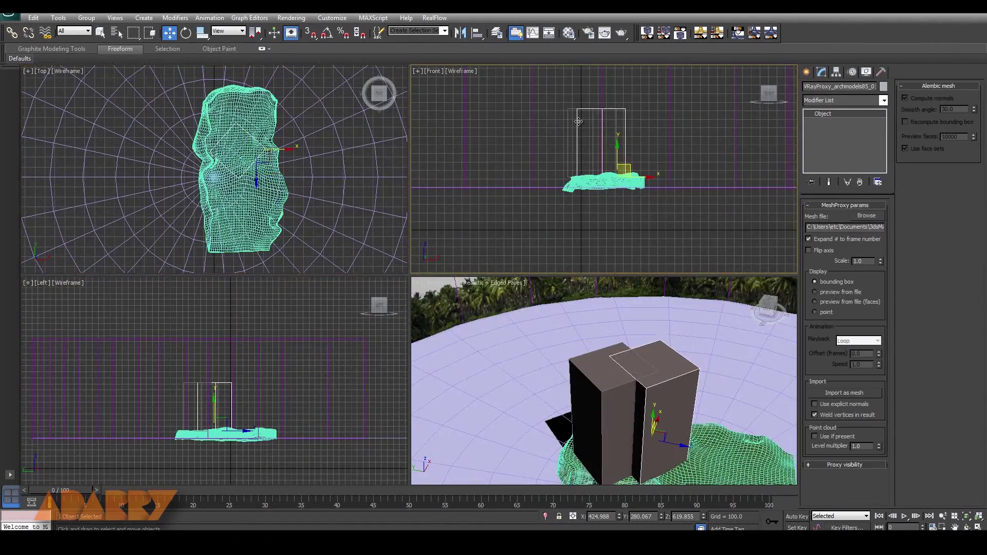
Step: Clone a second palm proxy copy near the middle of the island and rotate it to about -78 degrees on Z
right_click(386, 223)
key(alt+w)
mouse_move(499, 229)
shift+mouse_down()
mouse_move(506, 282)
mouse_move(484, 349)
shift+mouse_up()
click(506, 313)
key(e)
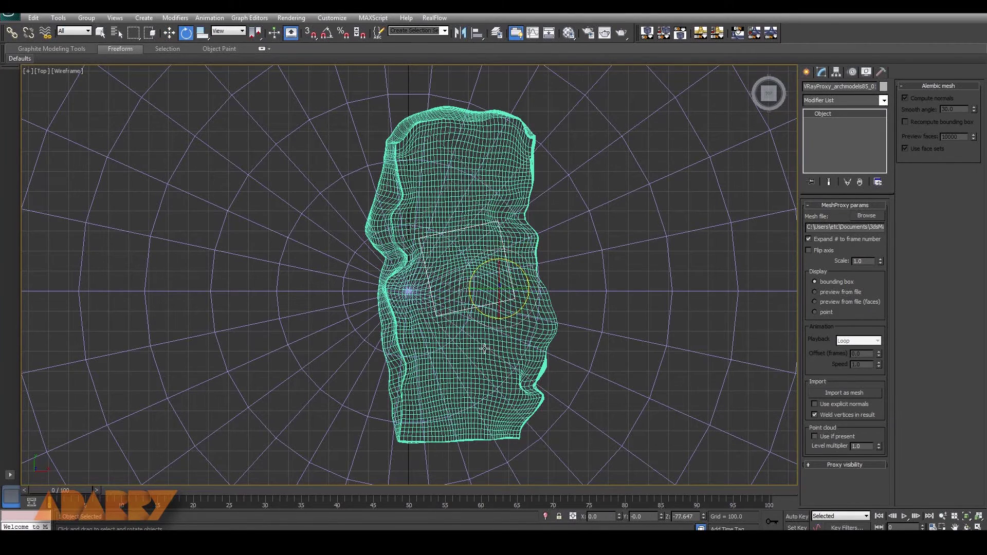
Step: Clone a third palm proxy copy near the island's long edge and rotate it to about -127 degrees on Z
key(w)
shift+drag(503, 283, 546, 392)
click(506, 315)
key(e)
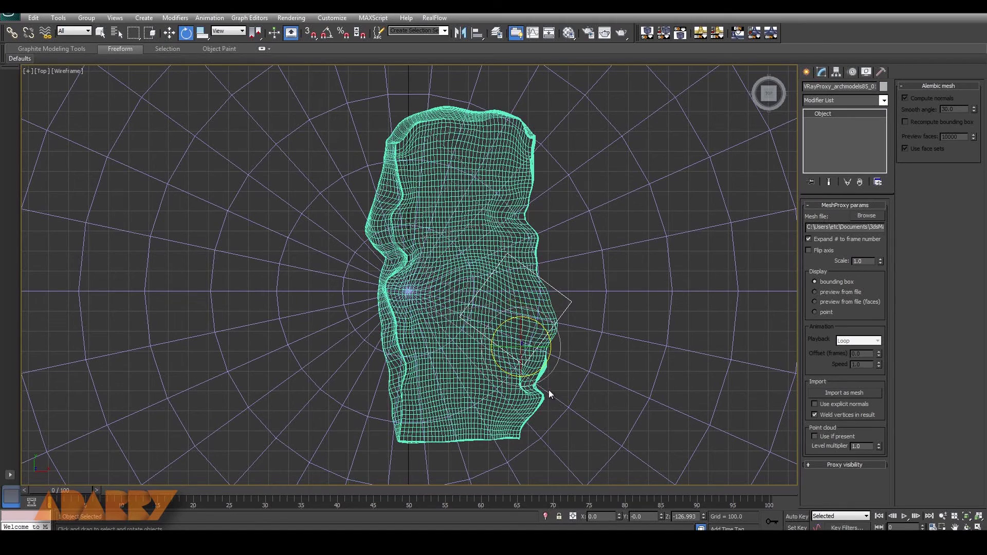
Step: Clone a fourth palm proxy copy across the island from the third and rotate it to about -83 degrees on Z
key(w)
shift+drag(474, 345, 465, 362)
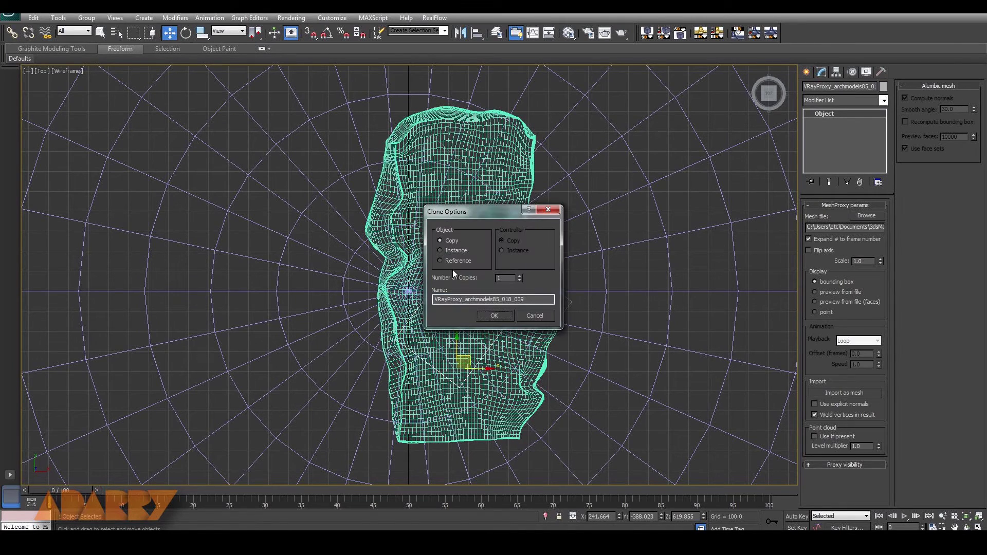
click(494, 316)
key(e)
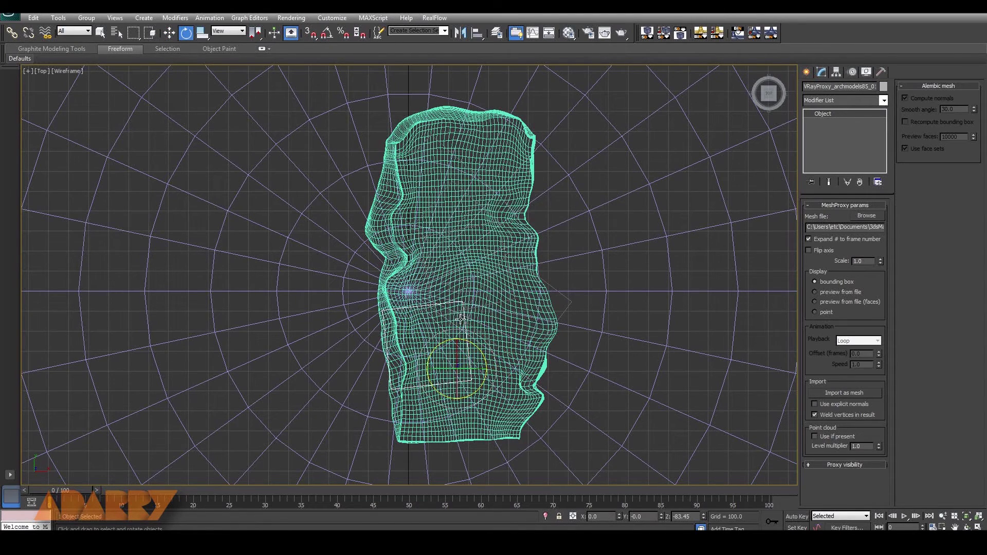
Step: Clone a fifth palm proxy copy near the far end of the island and rotate it to about -49 degrees on Z
key(w)
mouse_move(463, 359)
mouse_down()
mouse_move(489, 309)
mouse_move(497, 381)
mouse_move(499, 341)
mouse_up()
key(e)
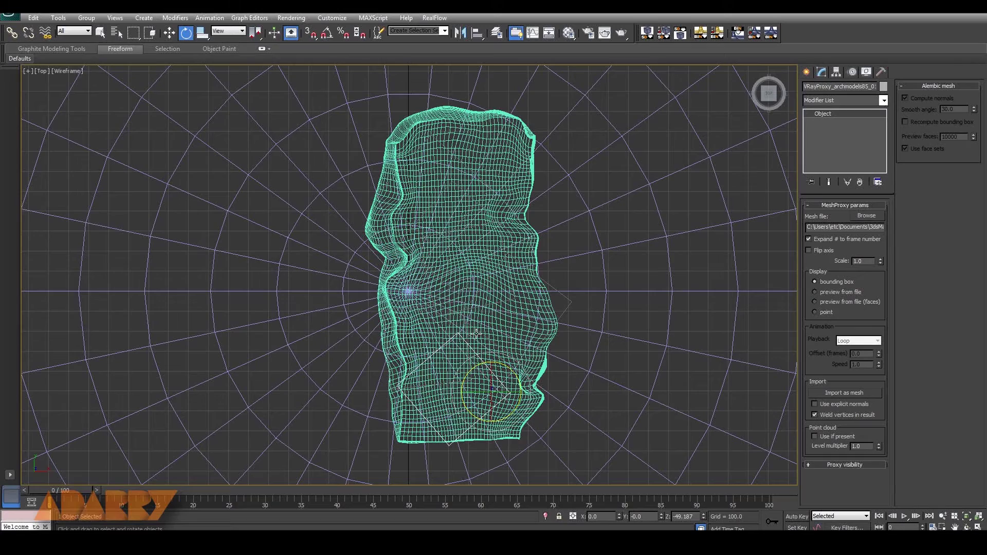
Step: Clone the palm proxy with the -83 degree rotation in the perspective view to about X 242, Y 7 on the island
key(alt+w)
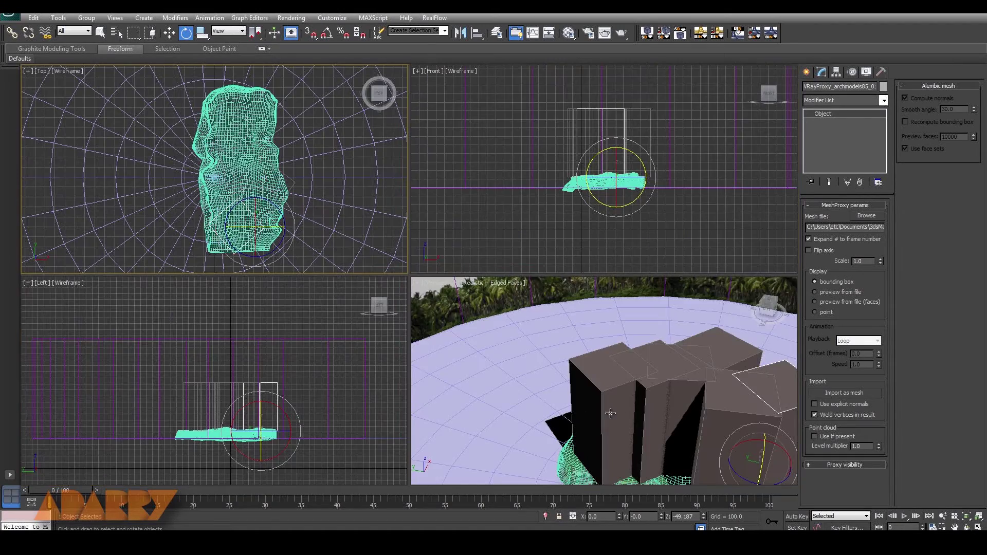
click(619, 323)
key(alt+w)
middle_drag(626, 331, 516, 238)
scroll(608, 261, down, 3)
click(518, 235)
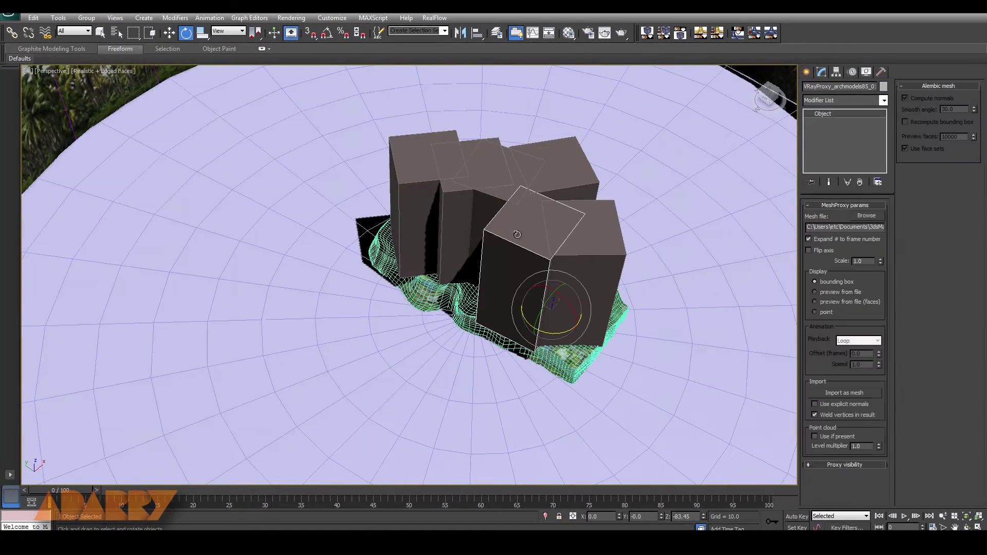
key(w)
drag(553, 286, 468, 267)
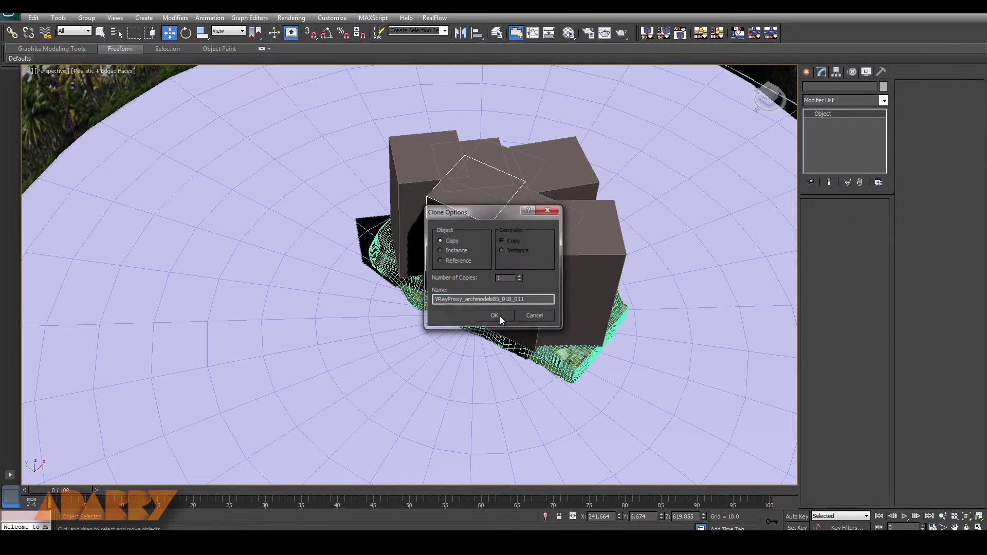
click(502, 316)
Step: Rotate the newest palm proxy copy about its vertical axis and shift it along the island to about Y 131
key(r)
key(e)
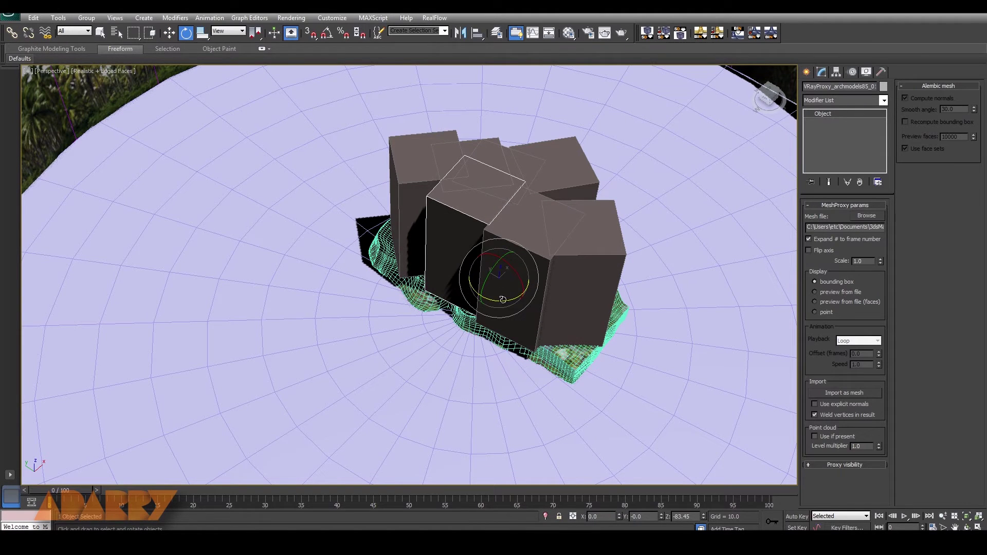
drag(497, 300, 544, 299)
key(w)
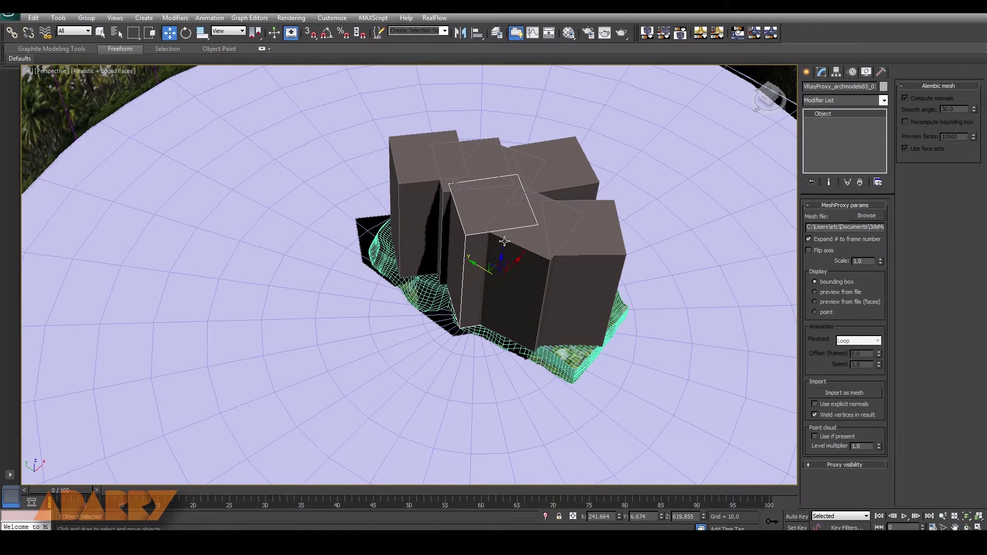
drag(491, 280, 476, 269)
Step: Merge all six archmodels85_020 objects from 020_Vray.max in the 85-20 folder into the scene
alt+middle_drag(597, 330, 390, 352)
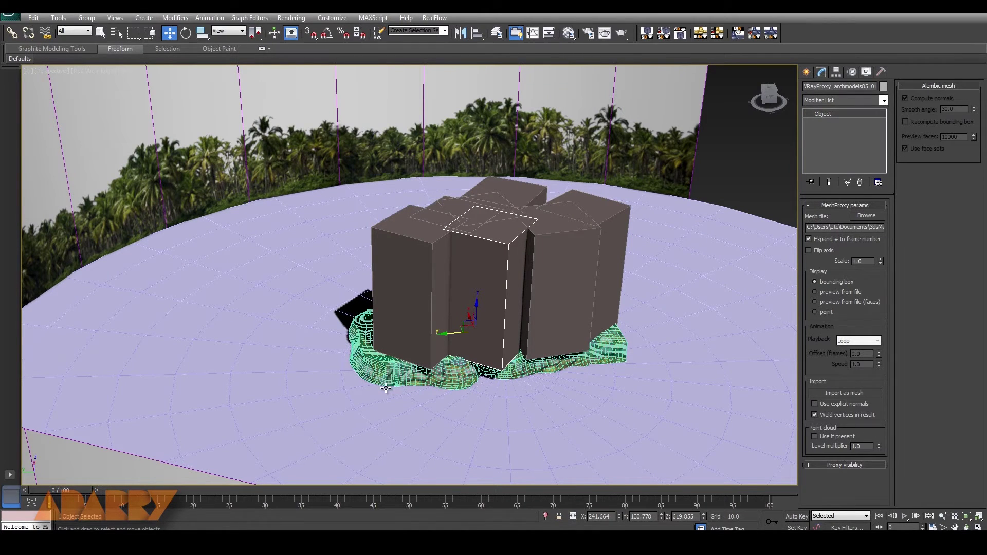
middle_drag(313, 329, 301, 329)
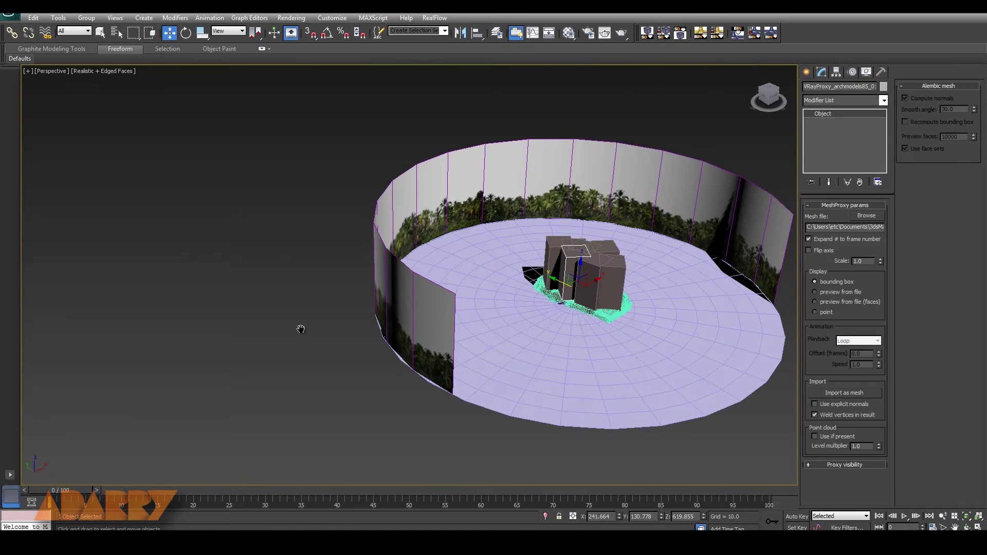
click(13, 16)
mouse_move(38, 149)
click(99, 93)
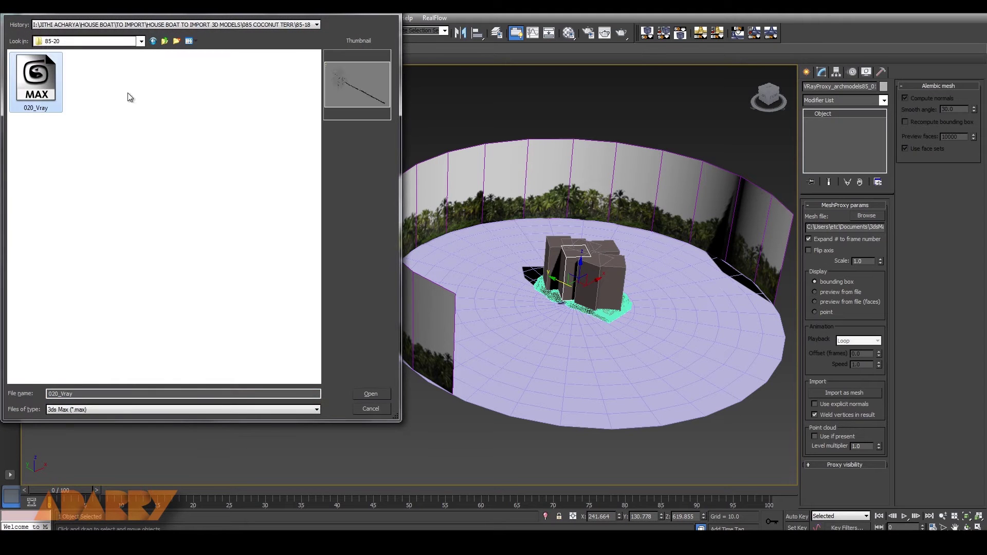
click(371, 395)
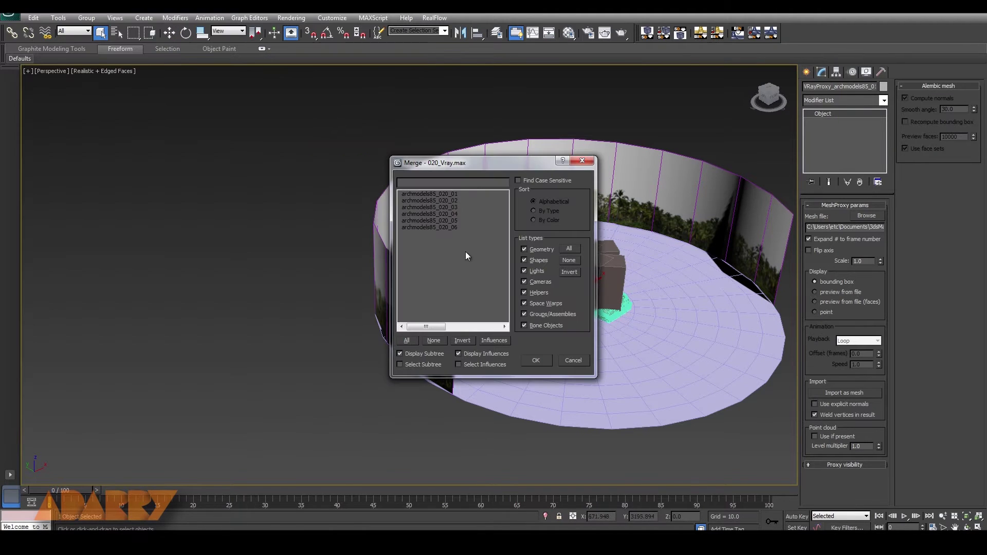
click(436, 228)
shift+click(457, 195)
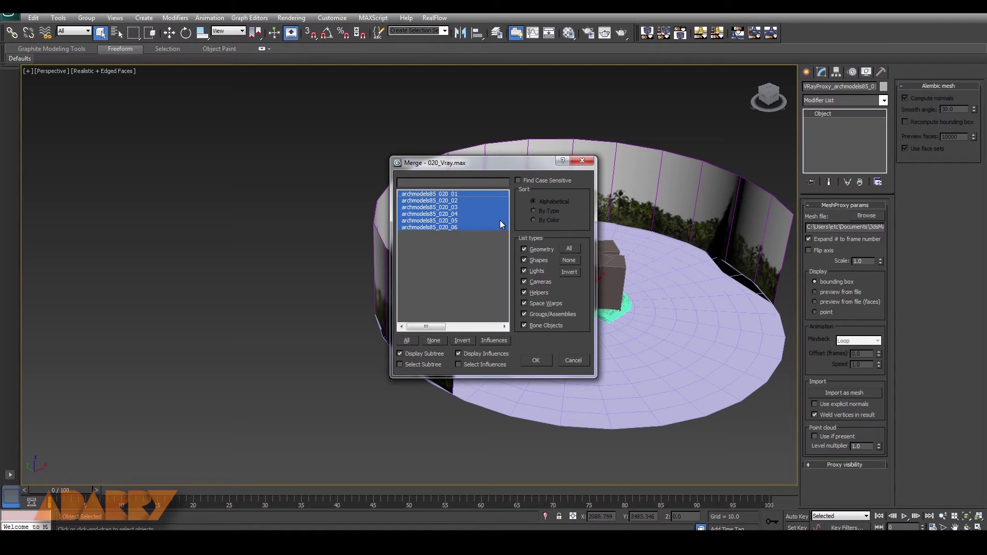
click(534, 362)
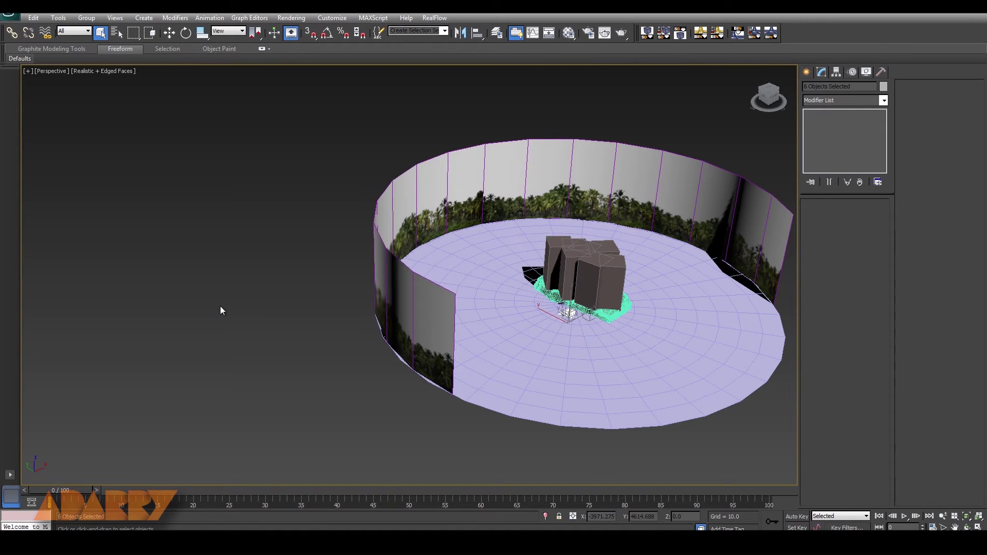
Step: Move the merged palm outside the backdrop ring and rotate it to about 16 degrees on Y
alt+middle_drag(619, 366, 594, 356)
key(w)
drag(590, 321, 378, 315)
scroll(378, 315, up, 10)
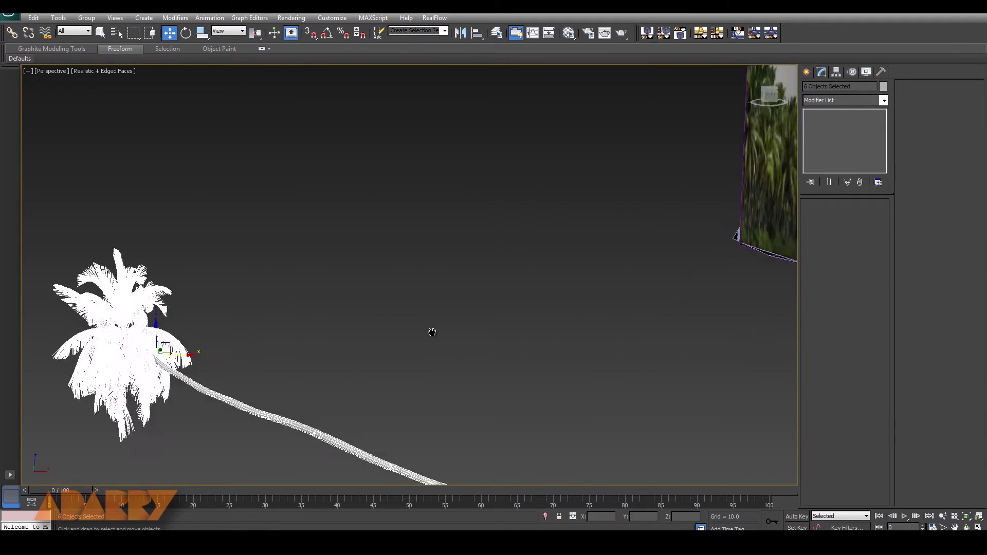
key(e)
drag(301, 233, 305, 252)
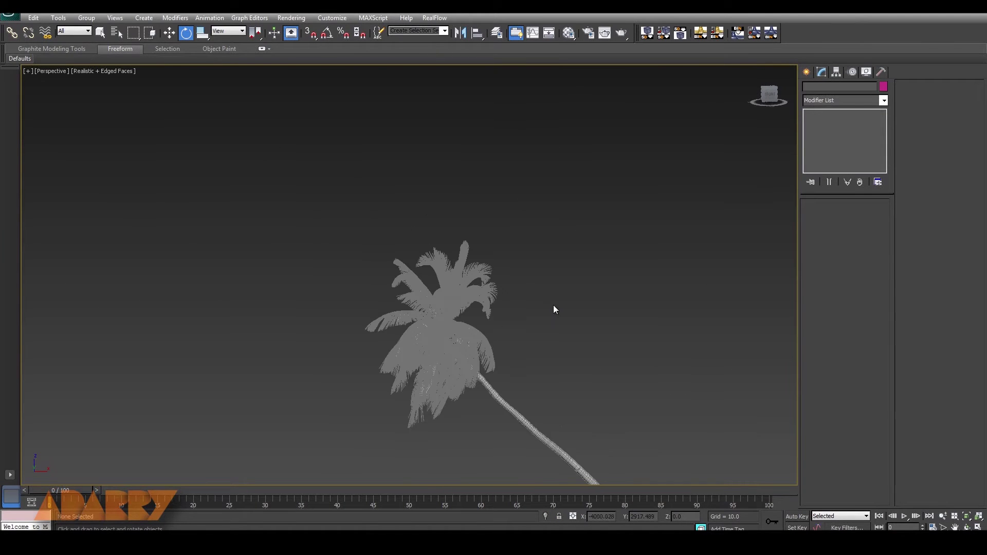
Step: Select the palm's fronds and sample their material, Archmodels85_020_05, into the first unused material slot
middle_drag(555, 310, 514, 283)
scroll(407, 278, up, 5)
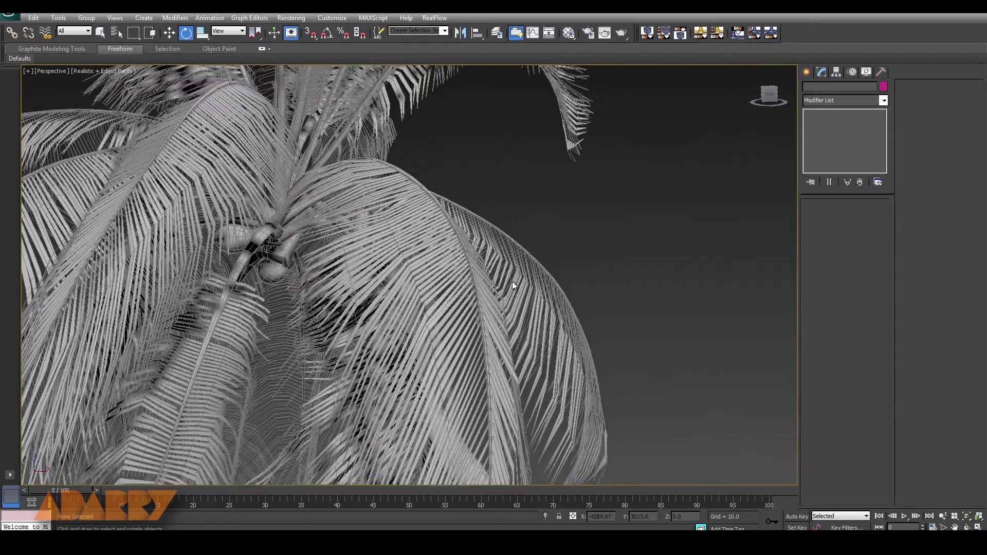
click(514, 283)
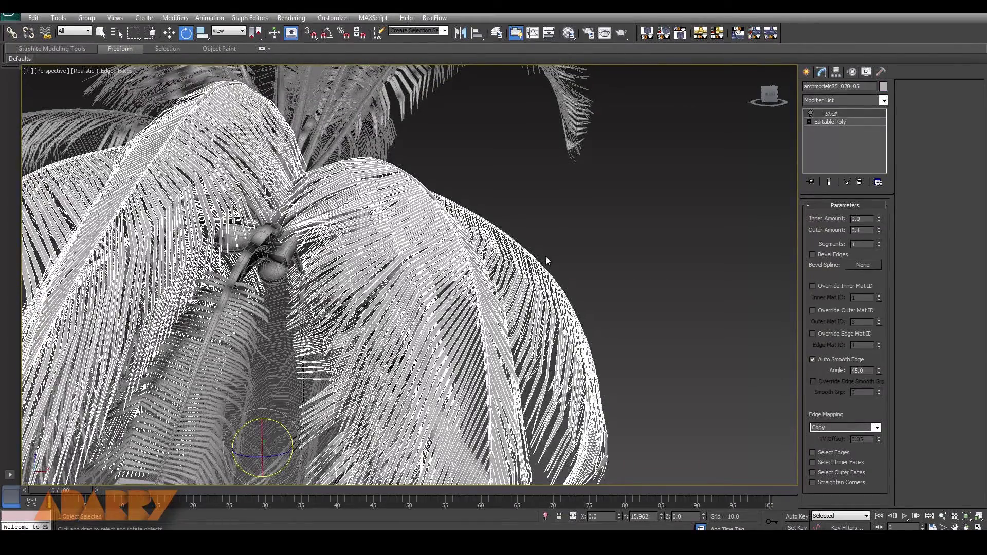
key(m)
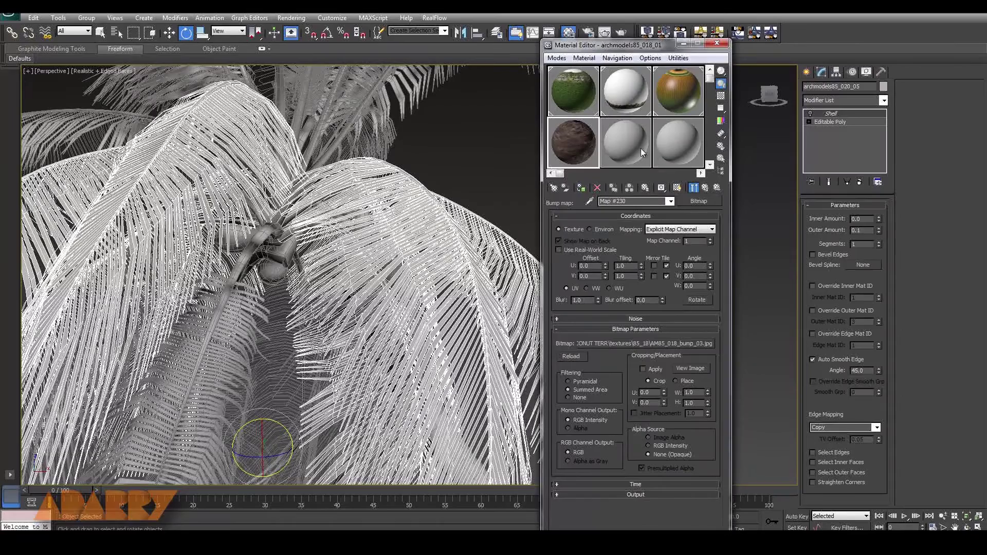
click(638, 149)
click(590, 201)
click(416, 196)
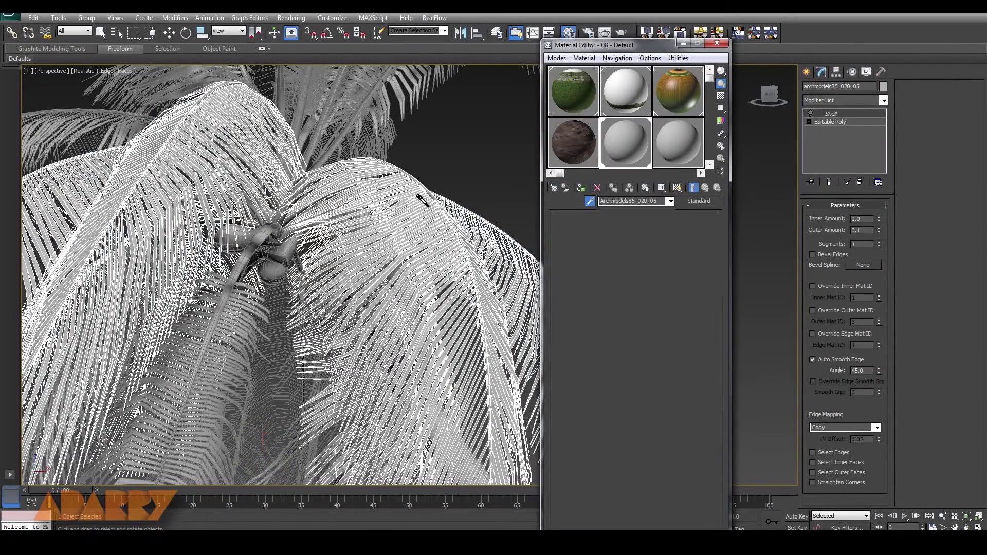
Step: Relink the diffuse bitmap of the fronds' leaf-front material to AM85_020_color_02 in the 85_25 textures folder
click(654, 263)
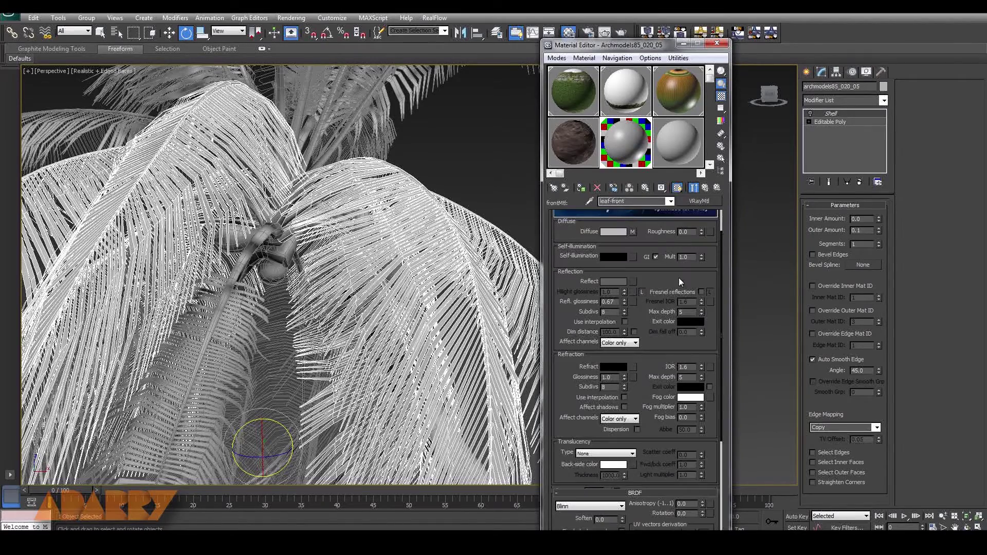
drag(723, 332, 726, 408)
click(652, 461)
click(665, 344)
key(Return)
click(318, 157)
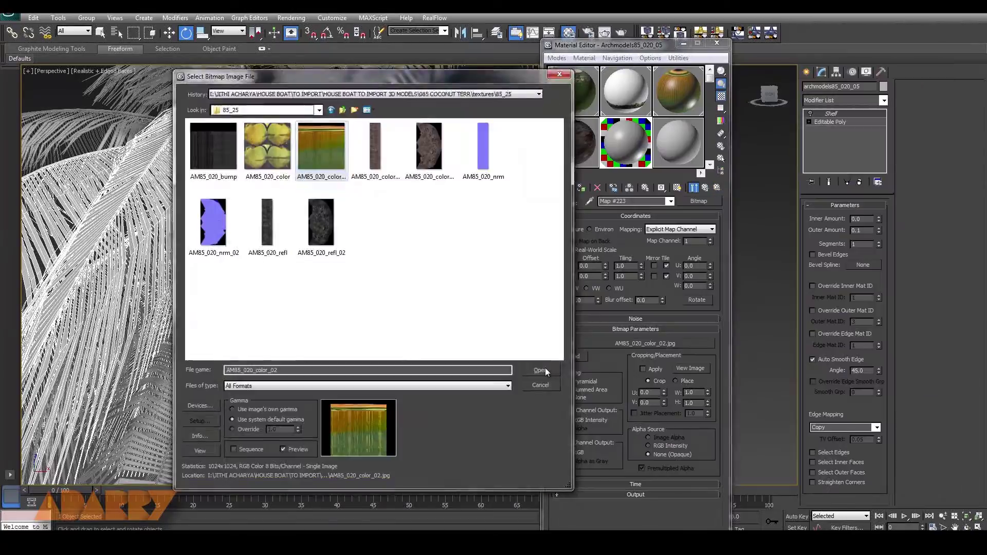
click(545, 369)
Step: Sample the coconuts' material, Archmodels85_020_04, into the next unused material slot
middle_drag(421, 156, 453, 182)
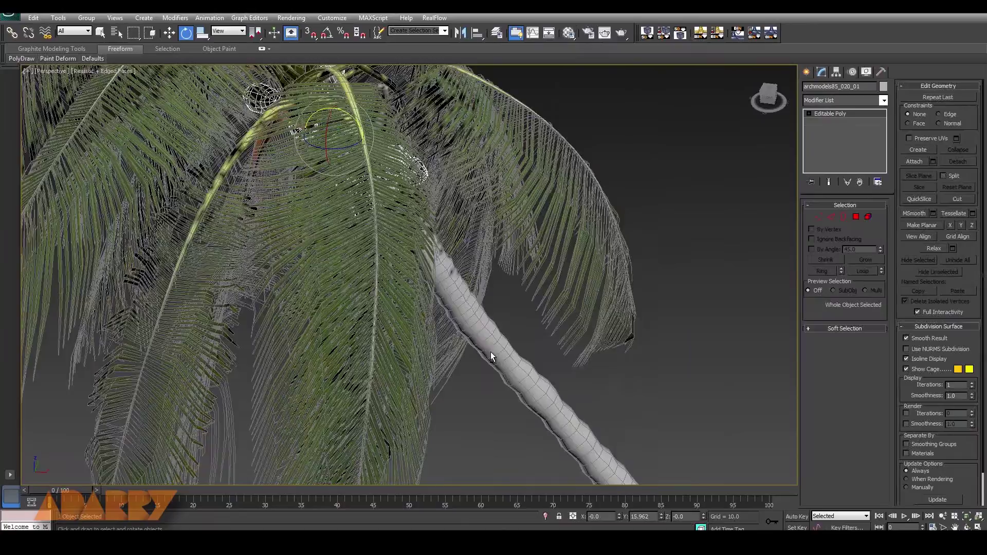
mouse_move(491, 352)
alt+middle_down()
mouse_move(532, 335)
mouse_move(472, 352)
alt+middle_up()
key(m)
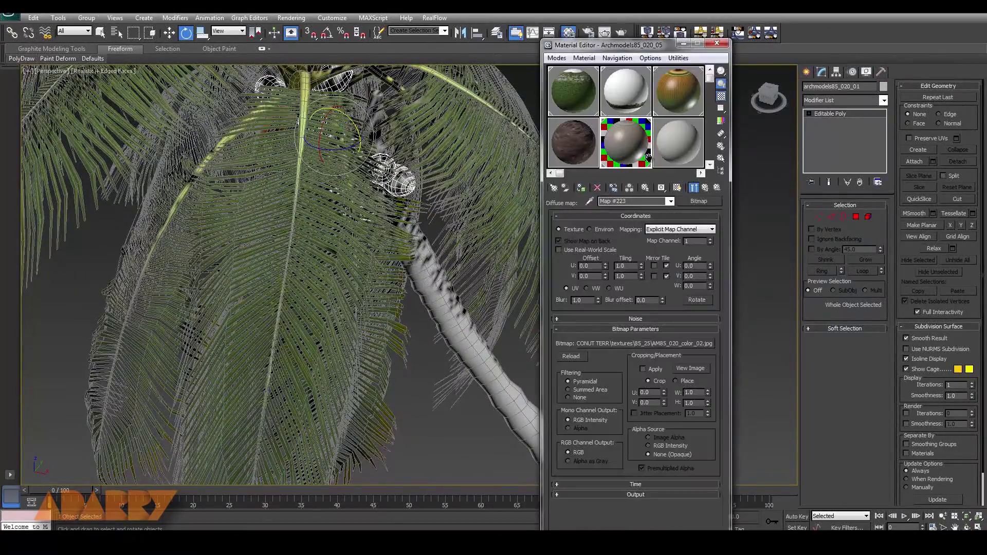
middle_drag(403, 144, 403, 353)
click(663, 153)
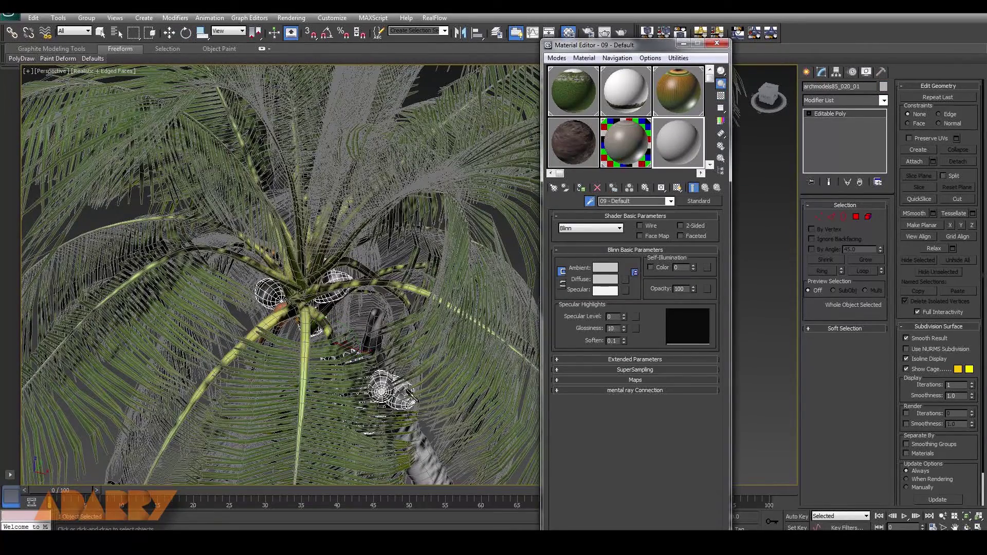
click(378, 379)
scroll(669, 235, down, 1)
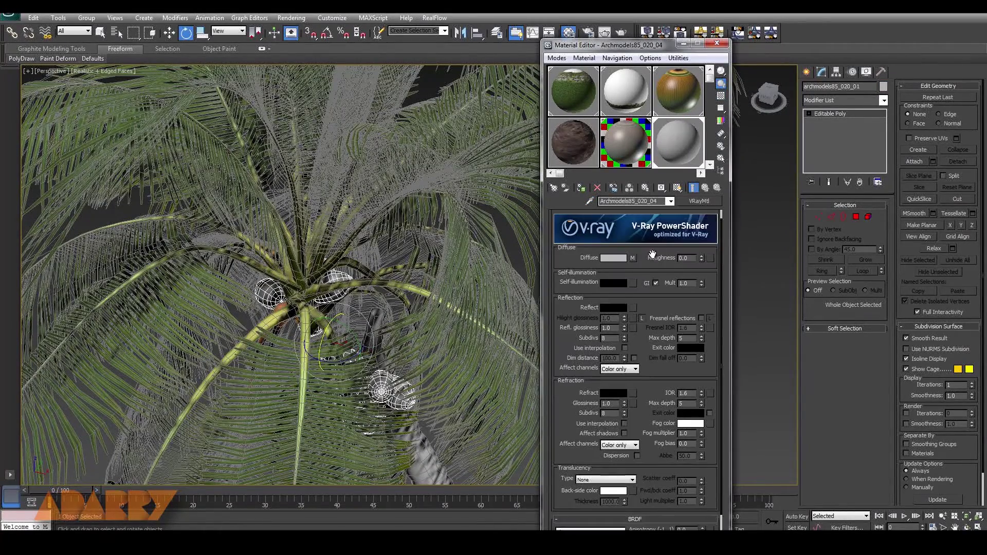
Step: Relink the coconut material's diffuse bitmap to AM85_020_color in the 85-20 folder
click(633, 258)
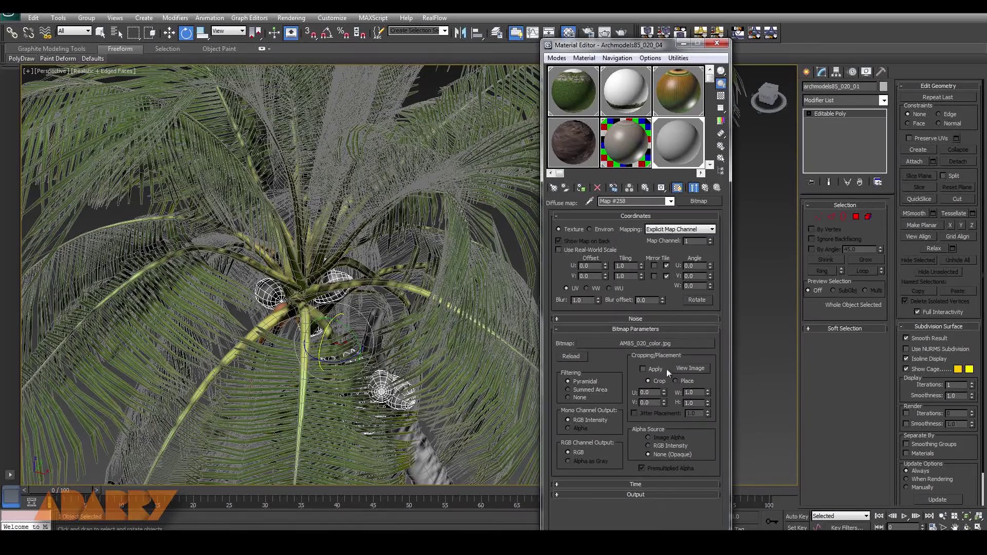
click(648, 344)
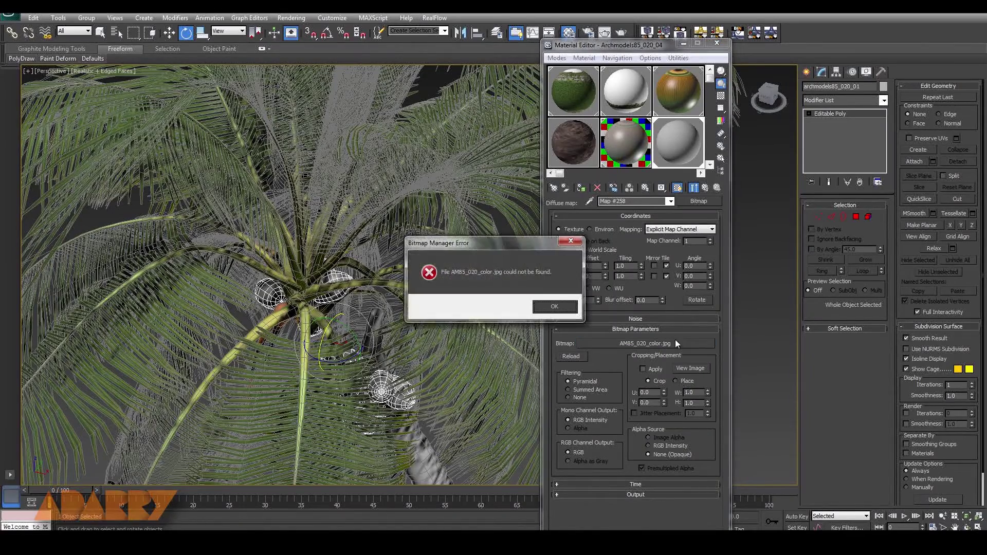
click(551, 309)
click(276, 150)
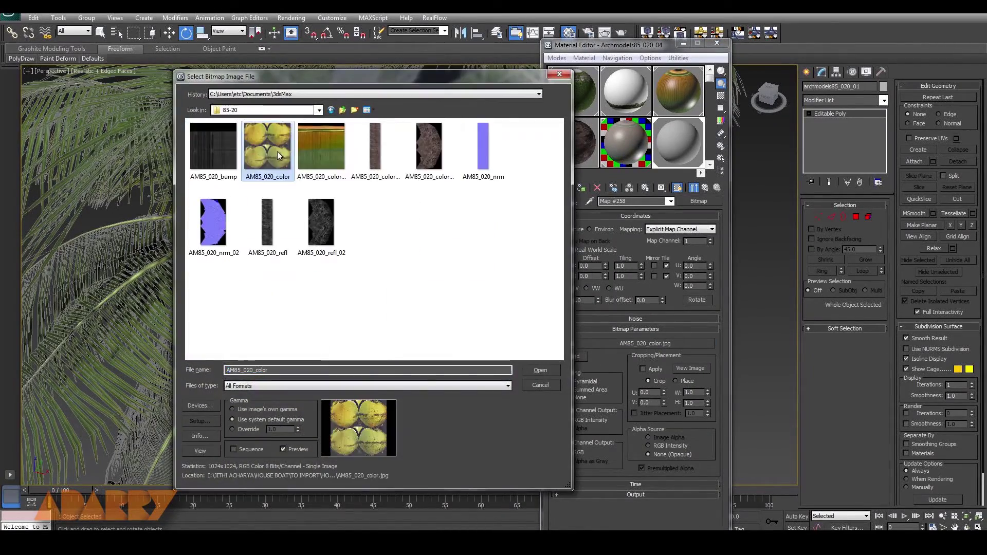
click(533, 367)
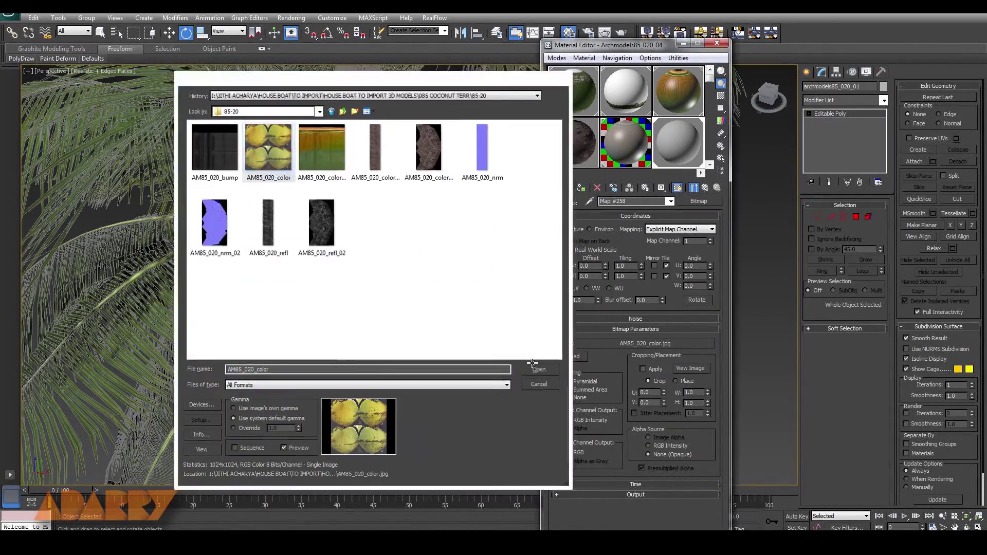
Step: Select the palm's trunk and sample its material, Archmodels85_020_01, into an unused material slot
middle_drag(448, 355, 459, 335)
click(401, 265)
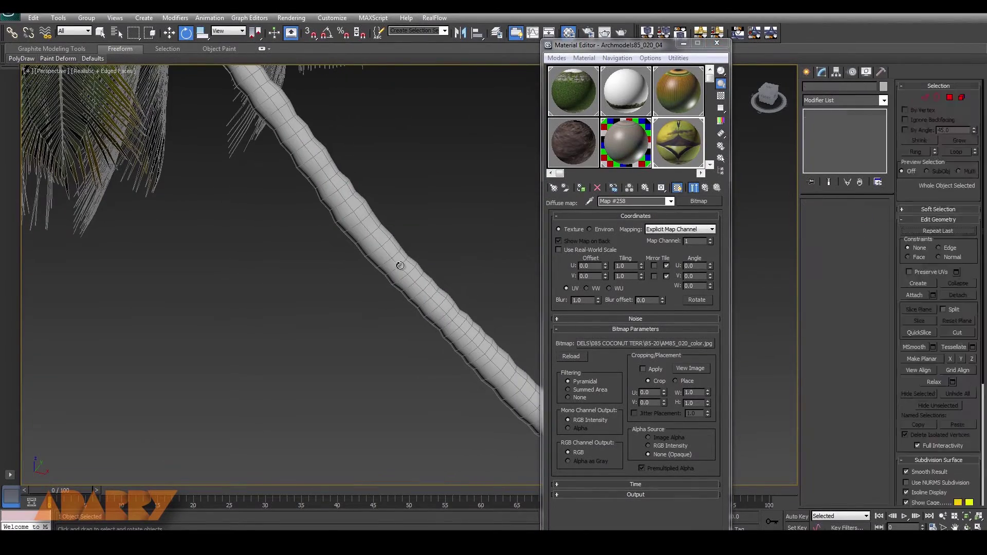
middle_drag(399, 322, 354, 350)
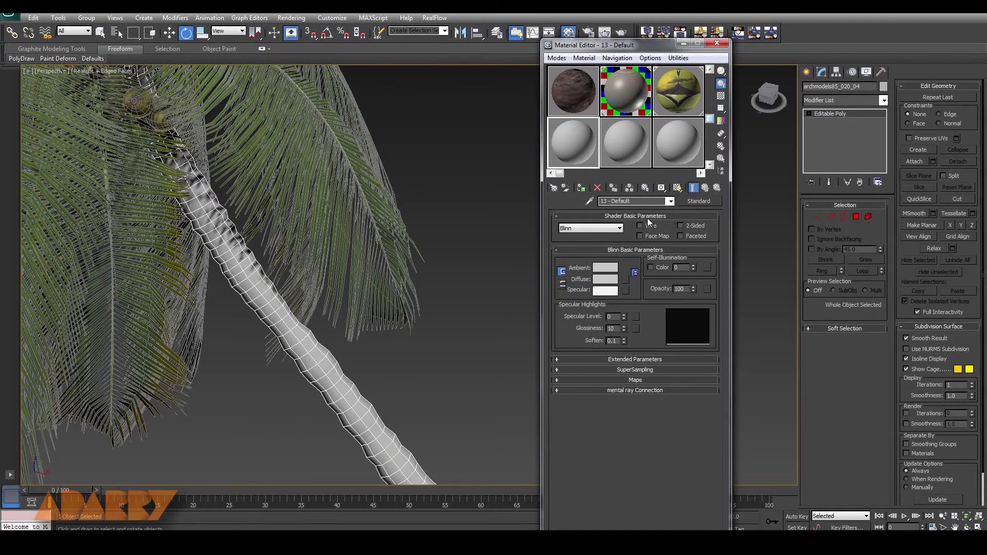
click(298, 345)
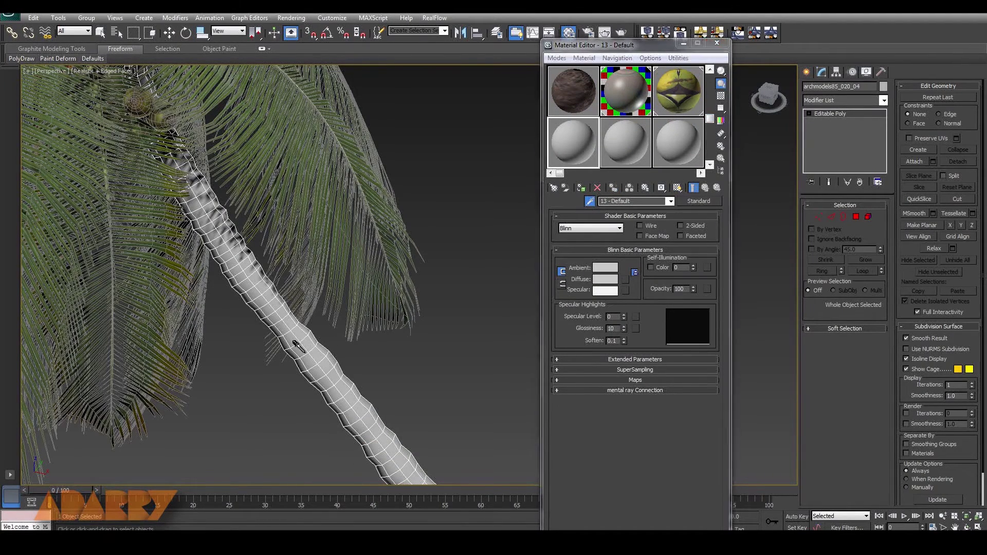
Step: Relink the diffuse bitmap of the trunk's first sub-material, Archmodels85_020_02, to AM85_020_color_03
click(656, 269)
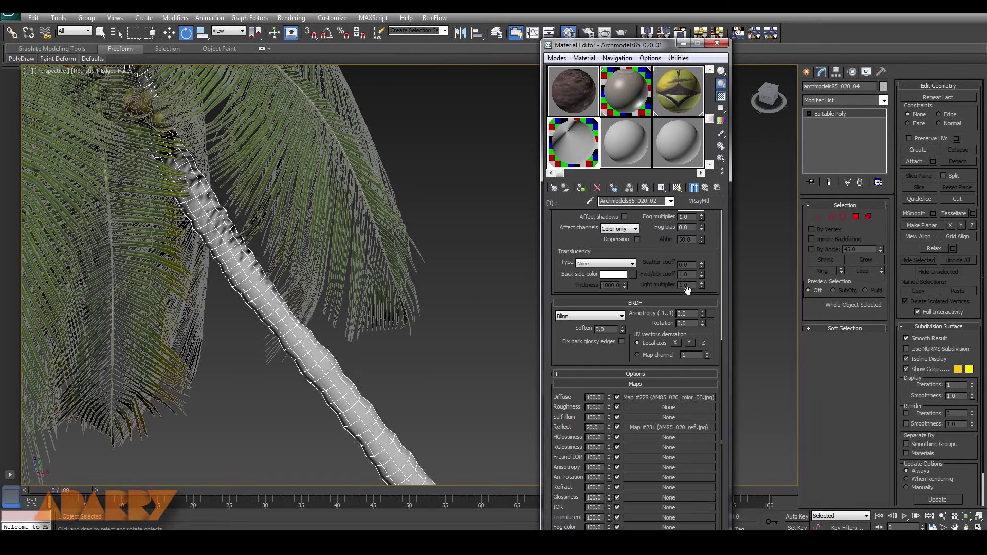
click(664, 397)
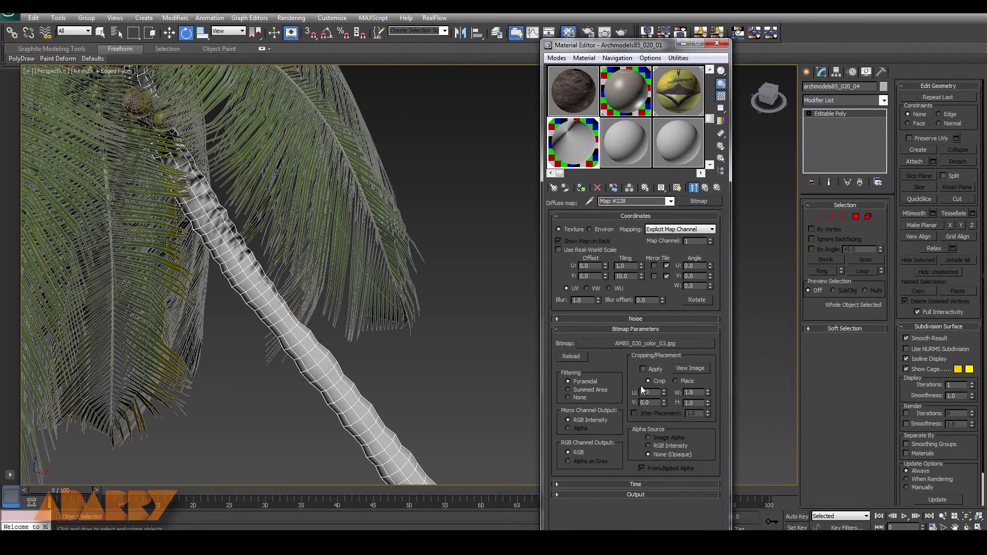
click(647, 343)
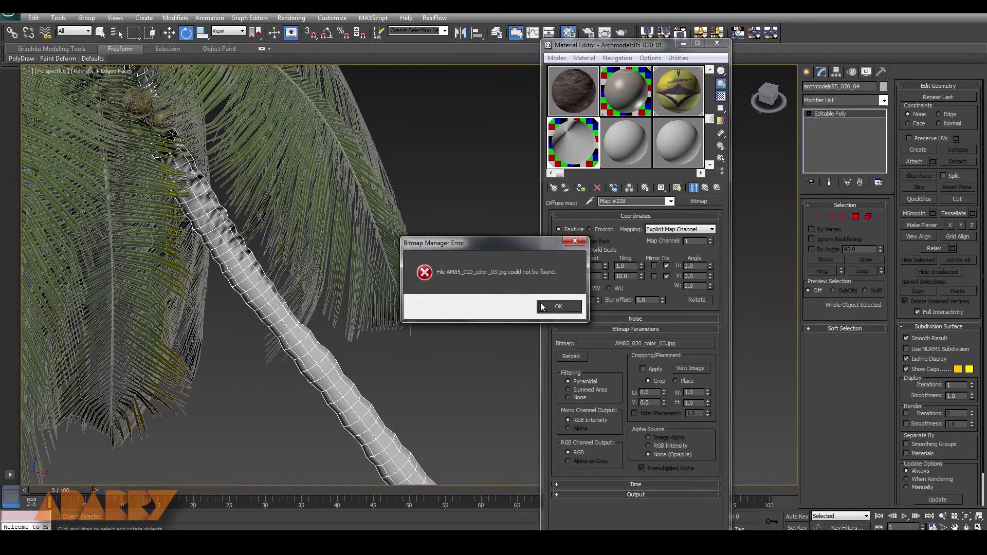
click(545, 308)
click(374, 183)
click(542, 370)
Step: Relink the diffuse bitmap of the trunk's other sub-material to AM85_020_color_04 in the 85_25 textures folder
click(706, 188)
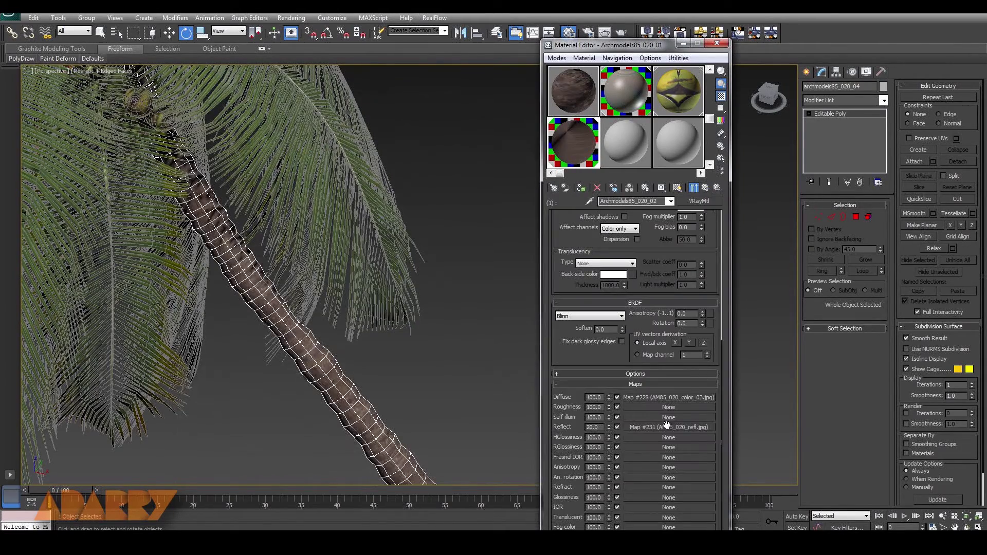
click(706, 189)
click(663, 282)
click(672, 450)
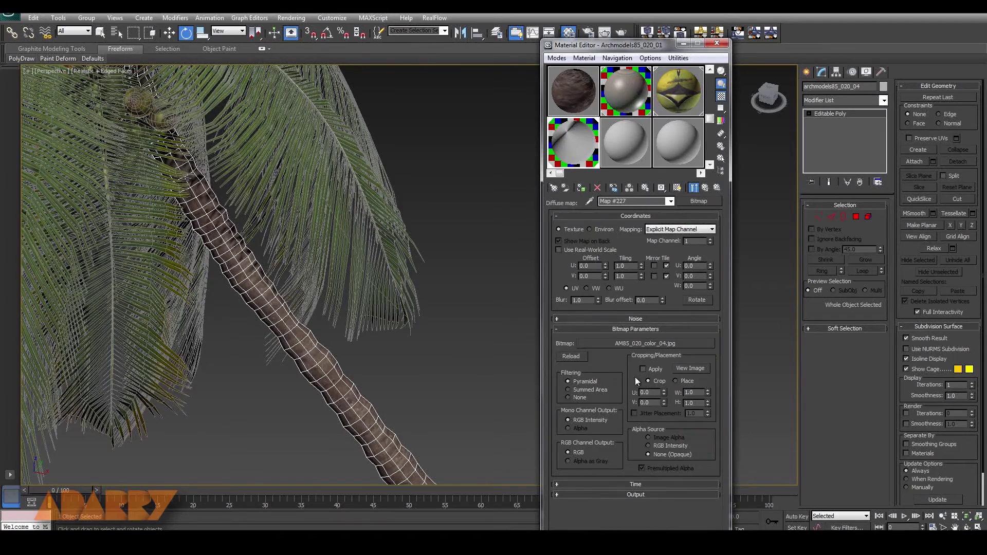
click(635, 344)
click(558, 306)
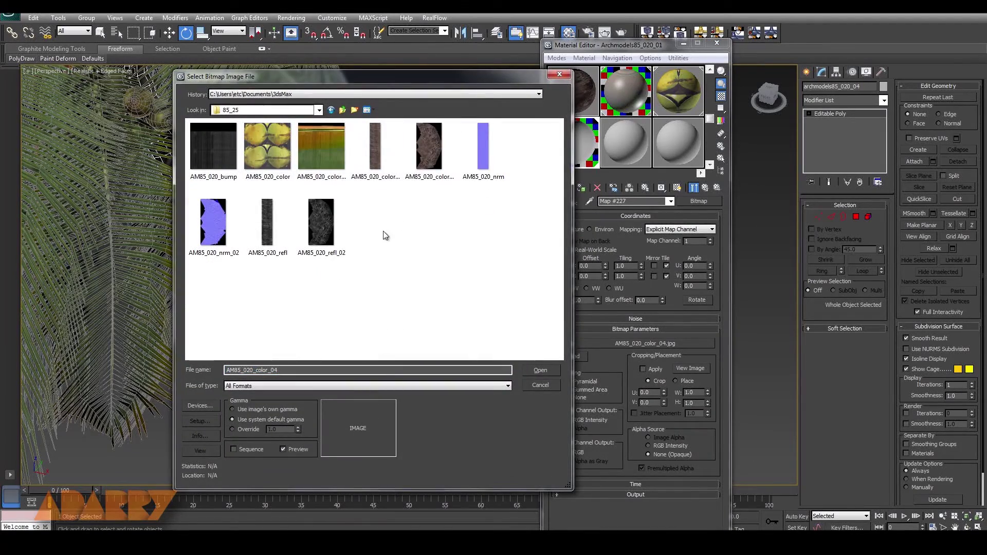
click(432, 154)
click(540, 370)
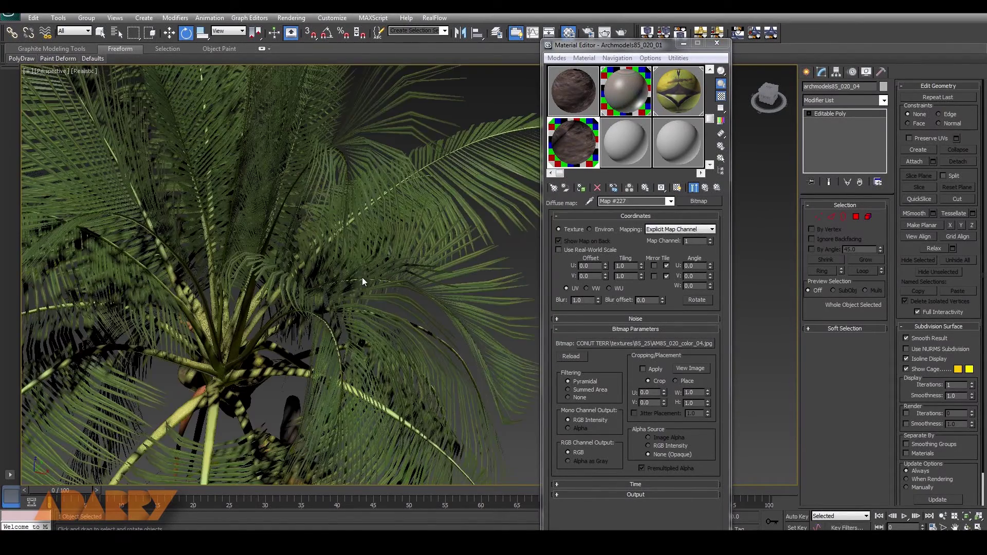
Step: Select the palm leaves and relink the leaf-front material's bump bitmap to AM85_020_bump in the 85_25 textures folder
click(450, 169)
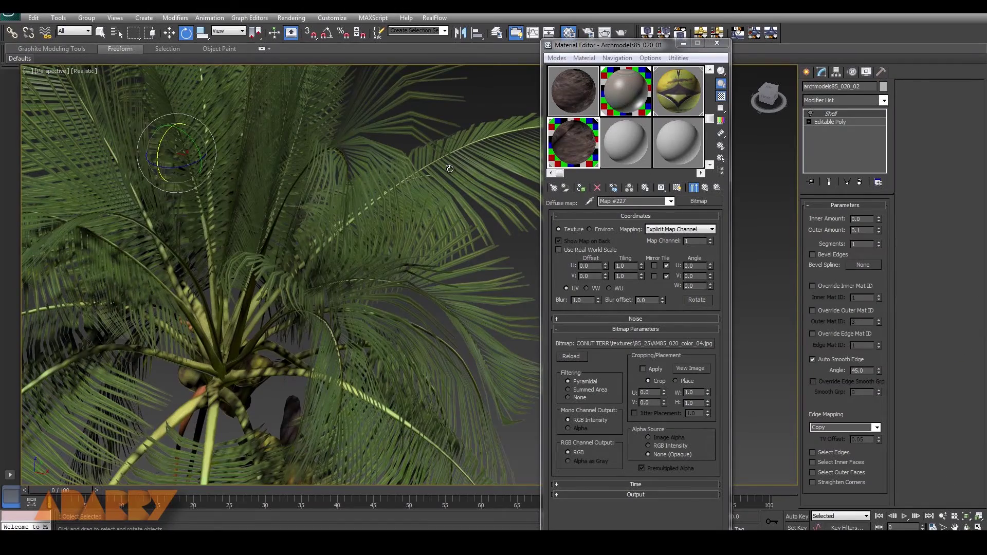
key(F4)
click(706, 186)
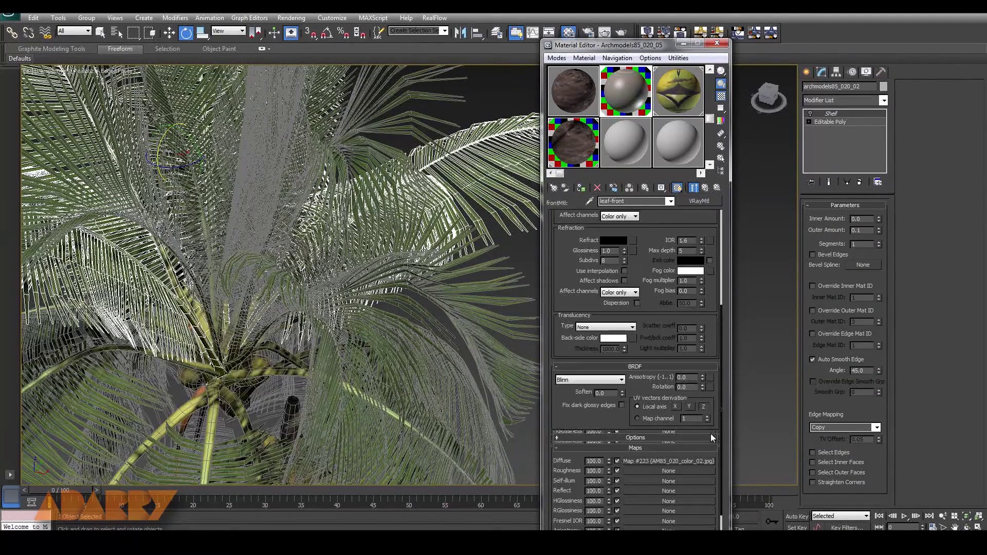
scroll(722, 416, down, 5)
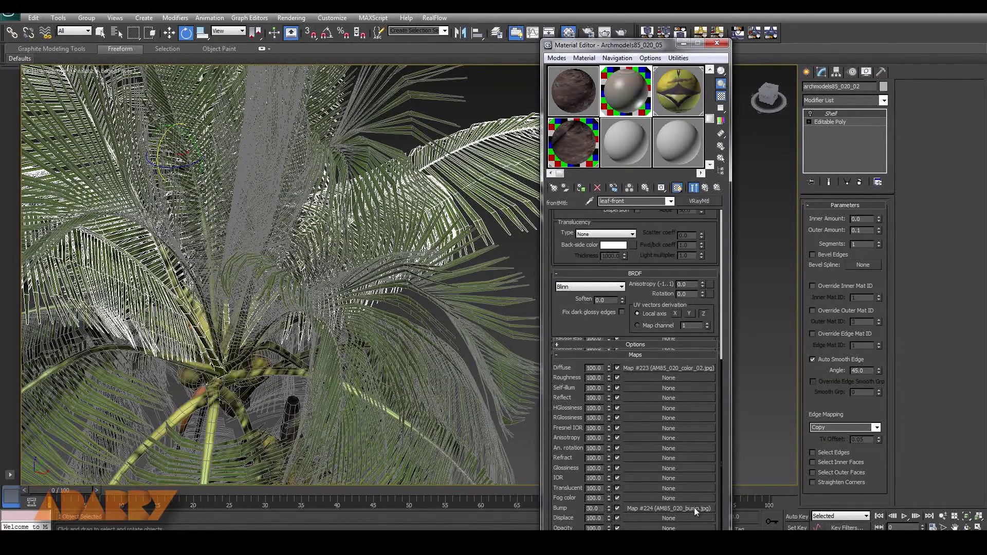
click(694, 507)
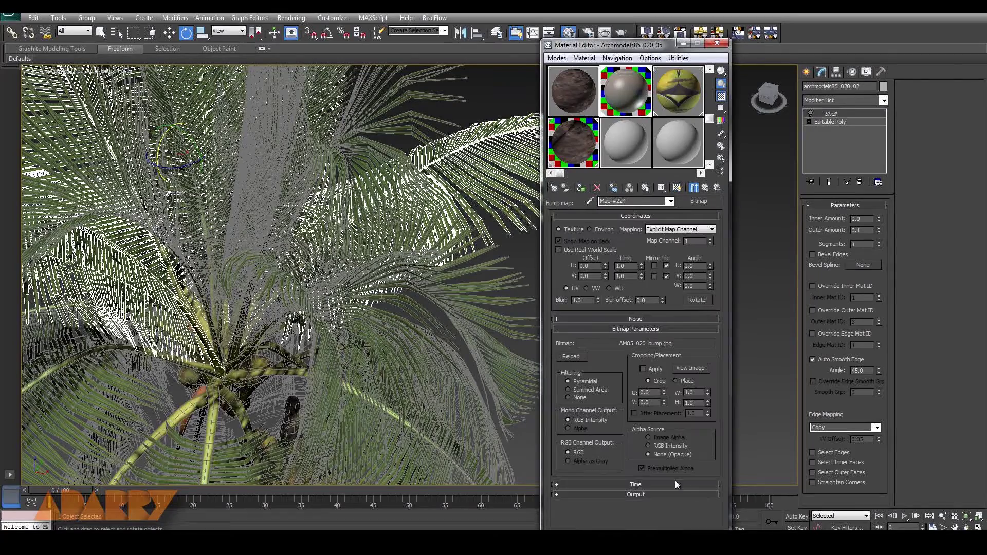
click(642, 337)
click(552, 307)
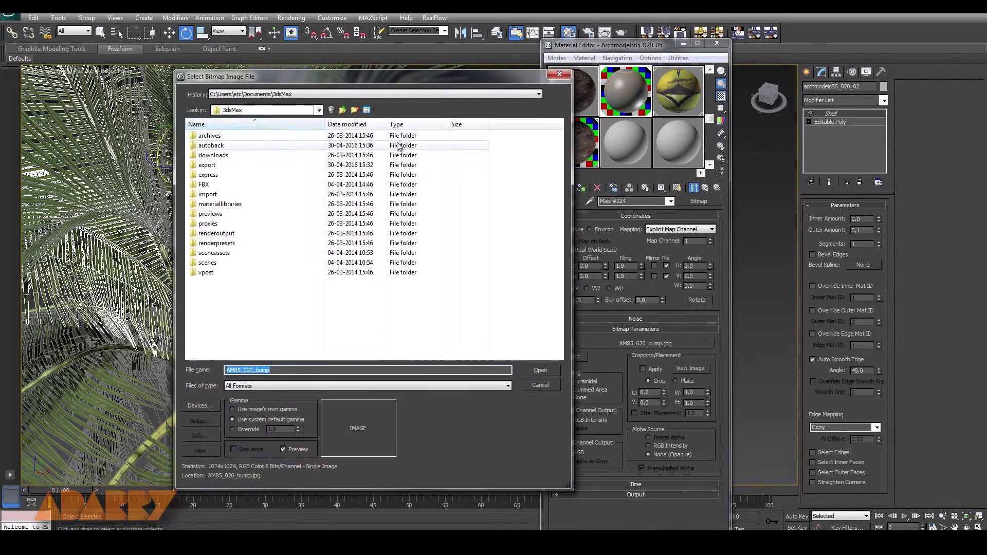
click(539, 371)
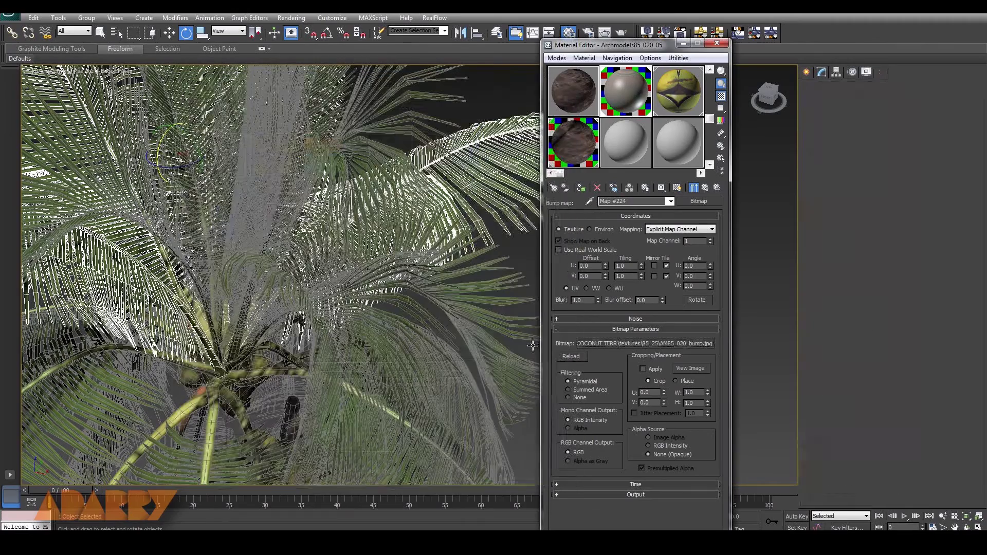
Step: Select the trunk and relink the normal bump bitmap of its first sub-material, Archmodels85_020_02, to AM85_020_refl in the 85_25 folder
middle_drag(313, 348, 290, 298)
click(300, 302)
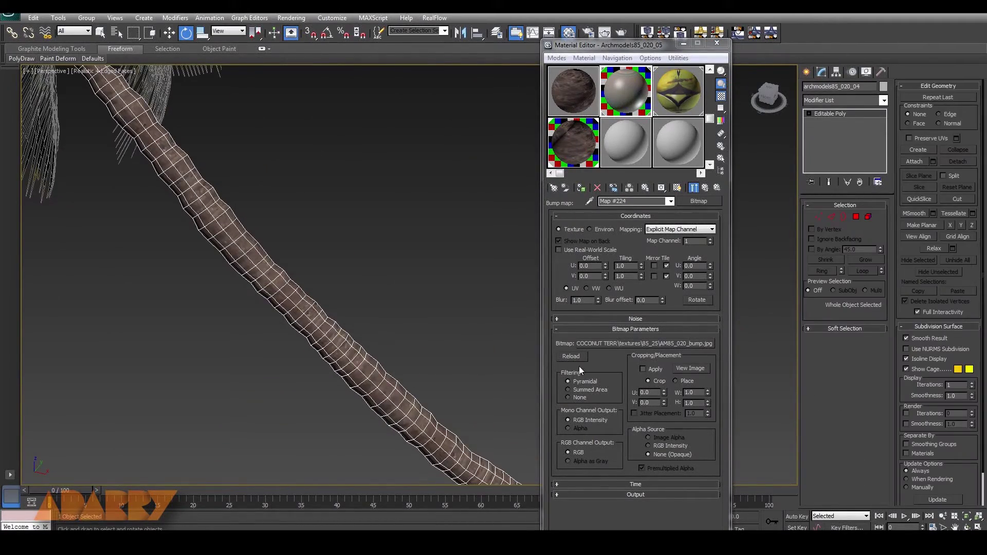
click(705, 188)
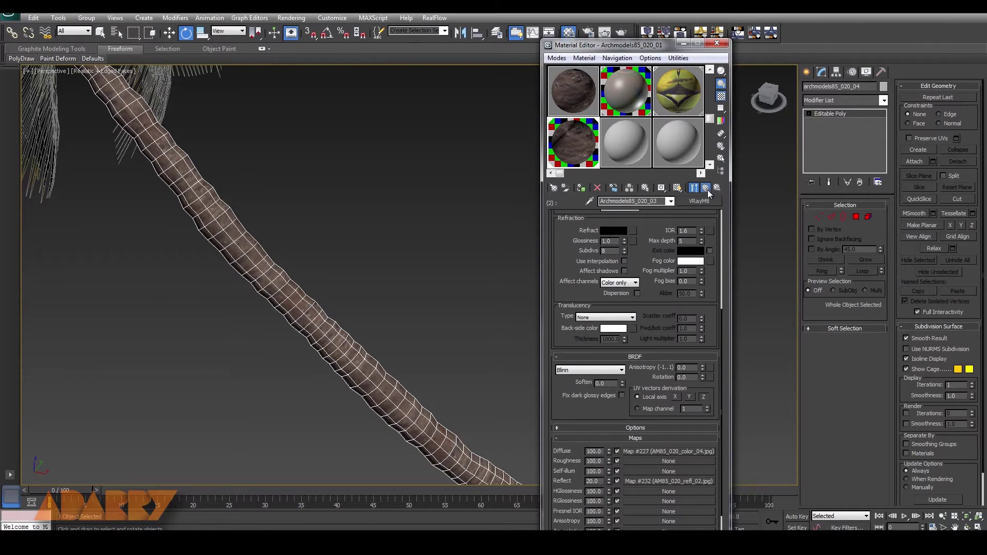
click(707, 188)
scroll(695, 489, down, 3)
click(686, 497)
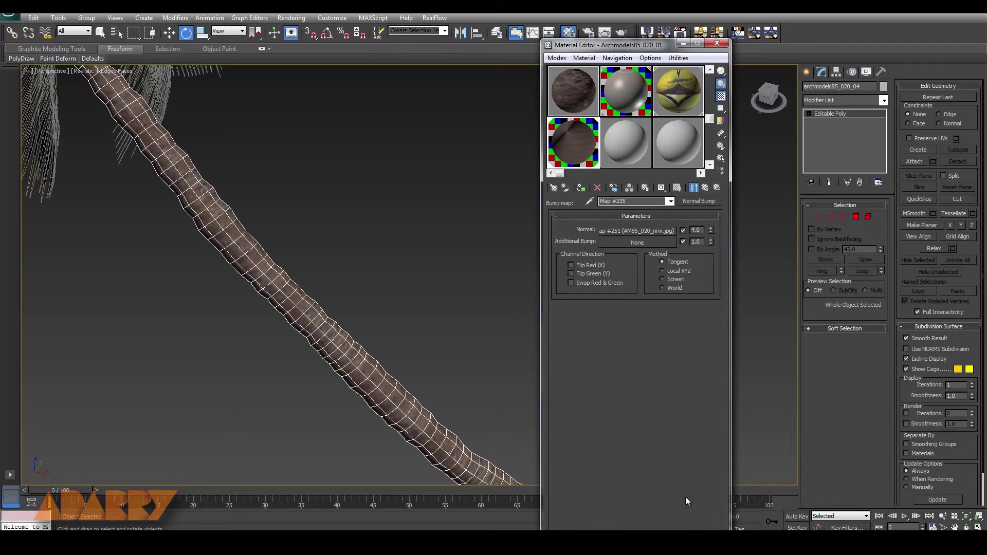
click(645, 343)
click(551, 306)
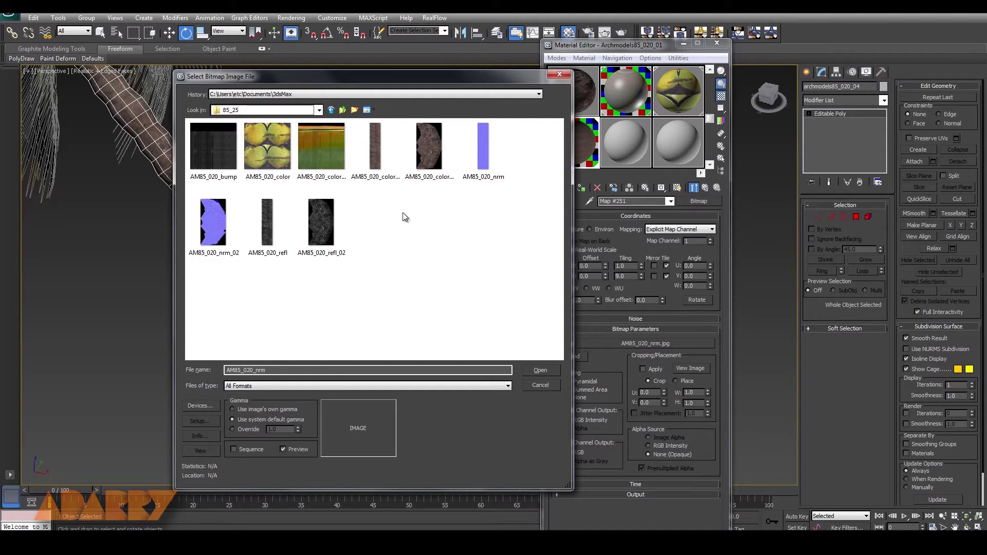
click(266, 223)
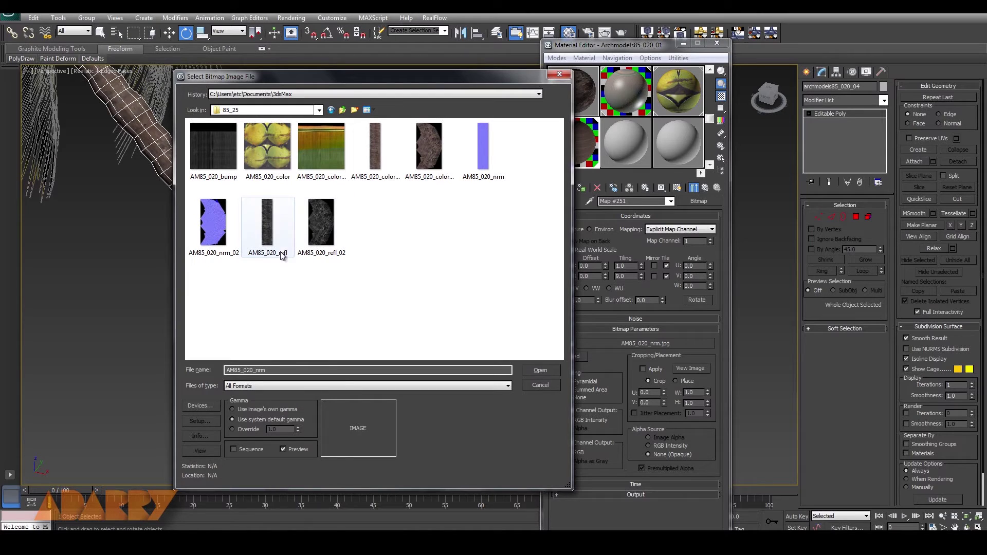
click(539, 370)
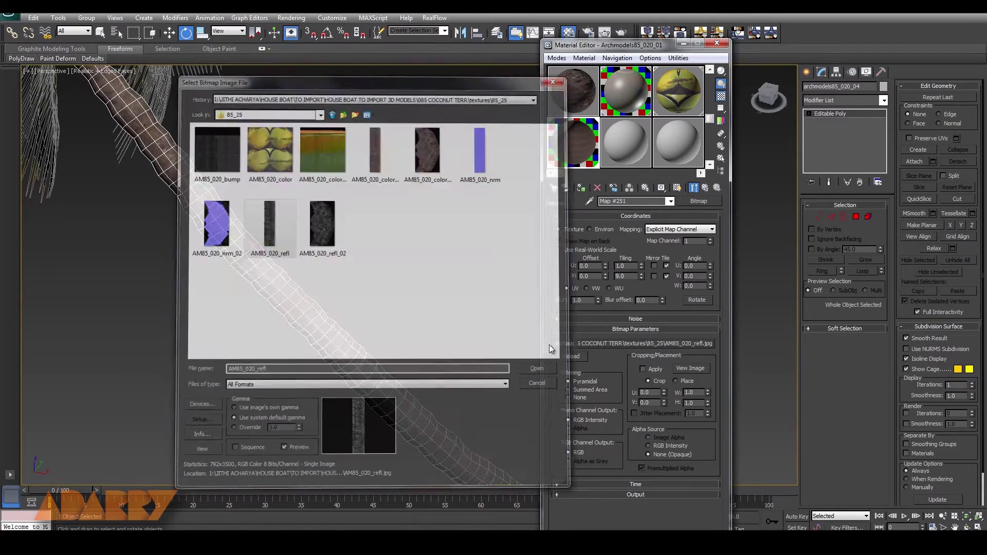
Step: Relink the normal bump bitmap of sub-material Archmodels85_020_03 to AM85_020_refl_02 and close the Material Editor
click(706, 188)
click(706, 193)
click(709, 190)
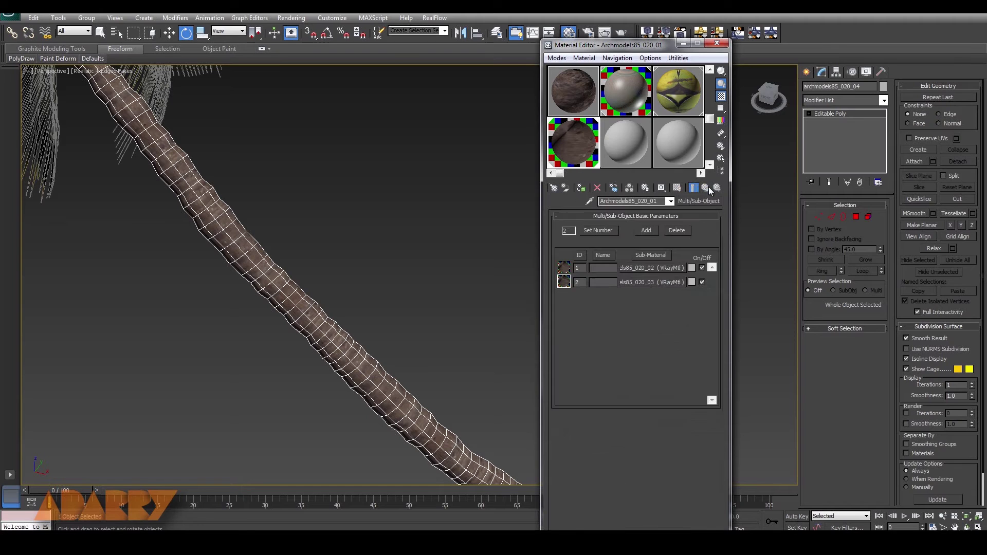
click(664, 283)
drag(723, 421, 723, 474)
click(680, 498)
click(654, 232)
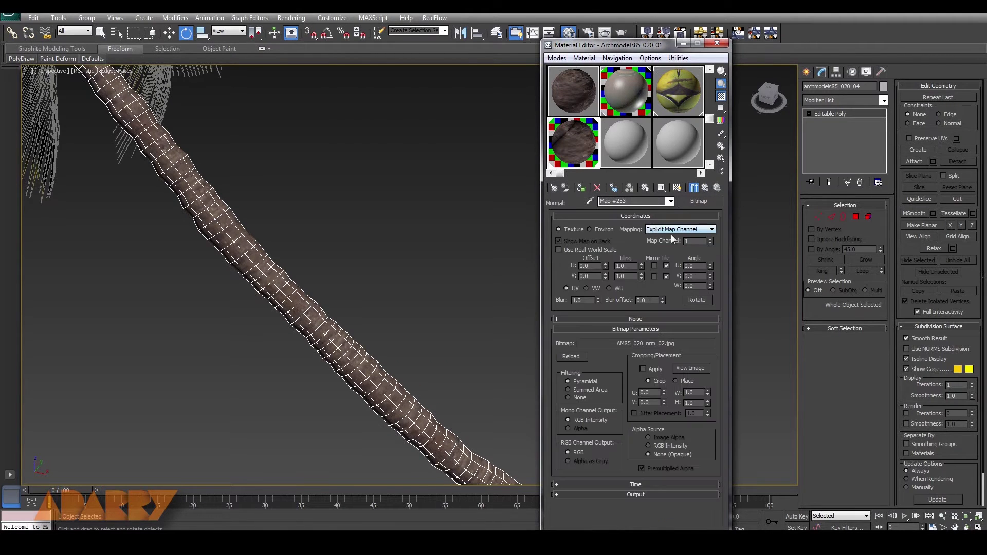
click(644, 344)
click(557, 304)
click(321, 227)
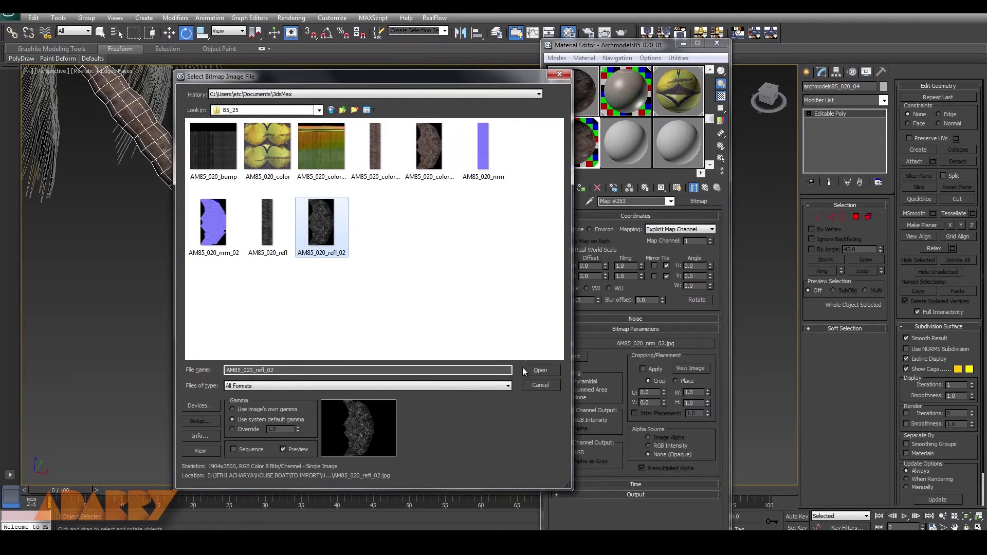
click(540, 371)
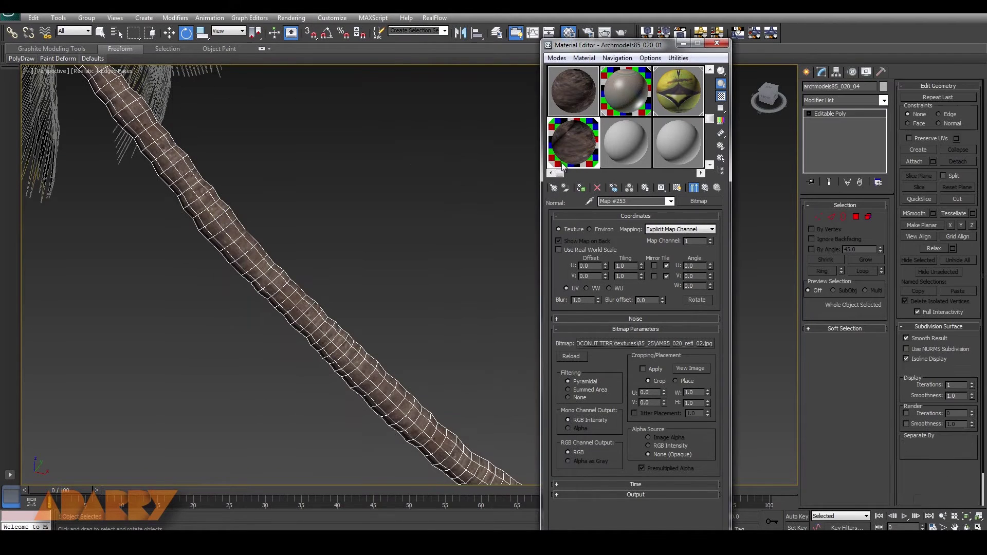
click(717, 43)
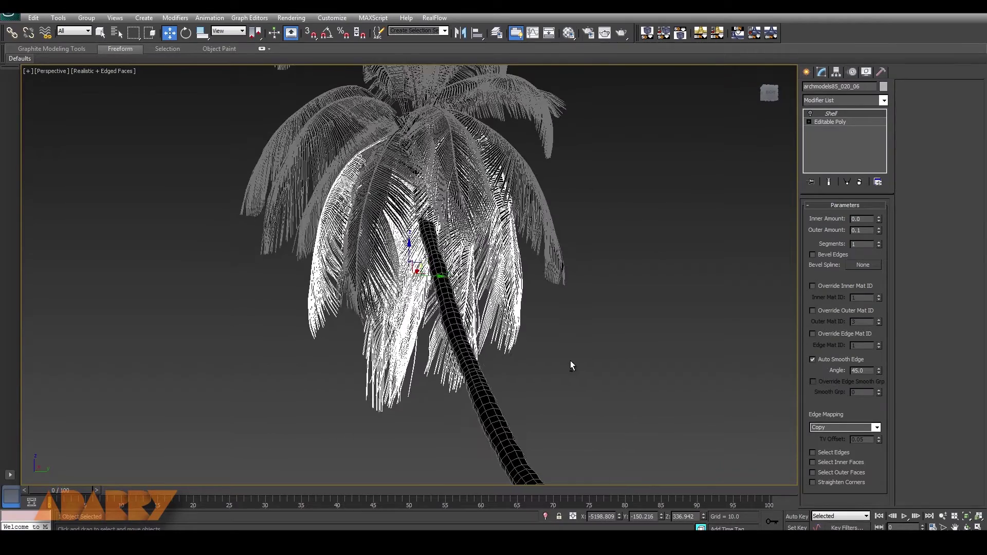
Step: Attach the lower frond groups to the palm trunk, matching material IDs to material and condensing materials and IDs
alt+middle_drag(571, 363, 629, 394)
middle_drag(608, 348, 574, 375)
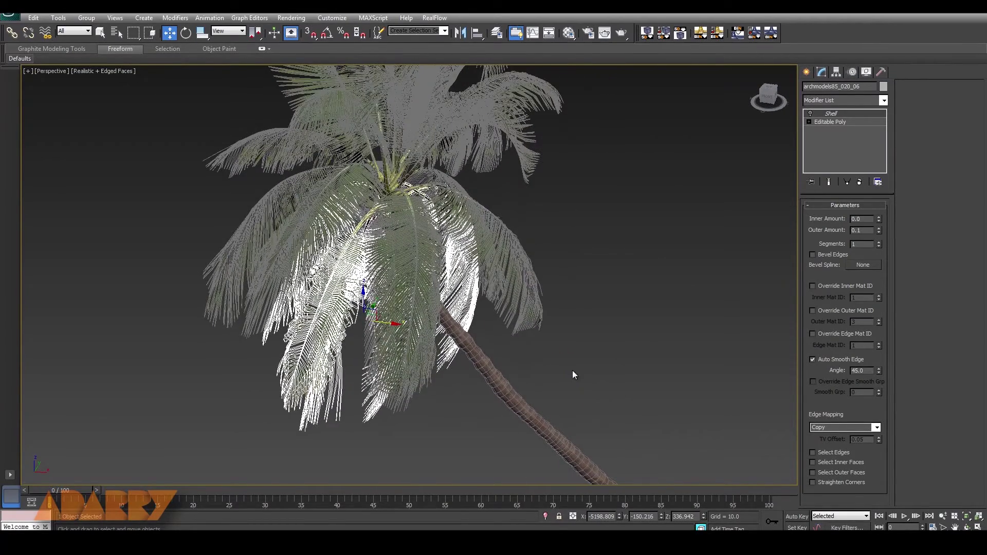
click(528, 409)
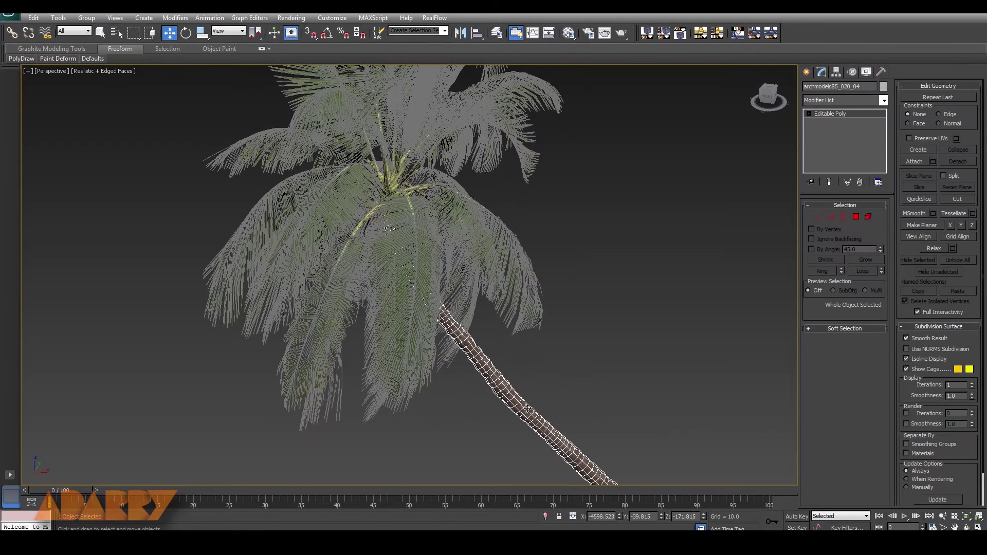
click(915, 162)
click(404, 264)
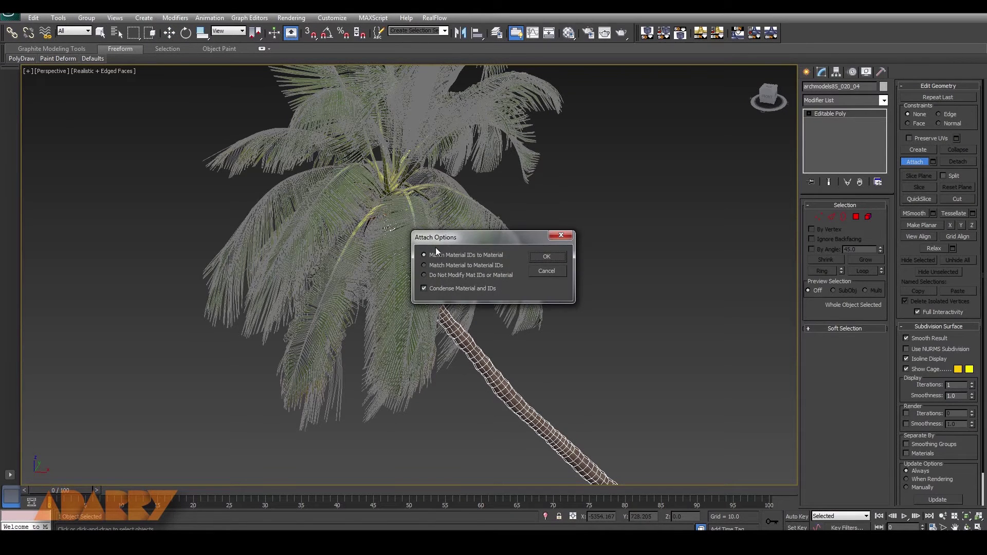
click(546, 256)
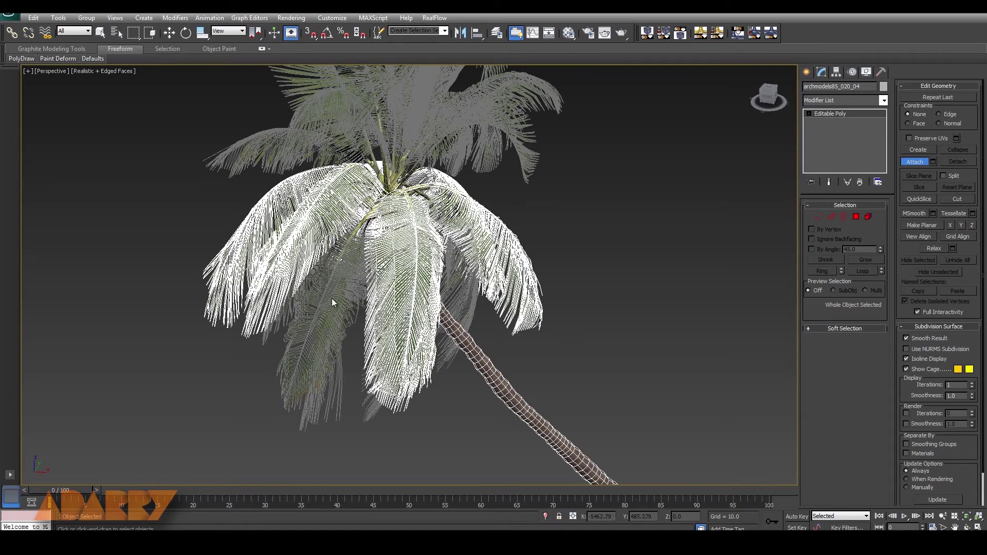
click(457, 289)
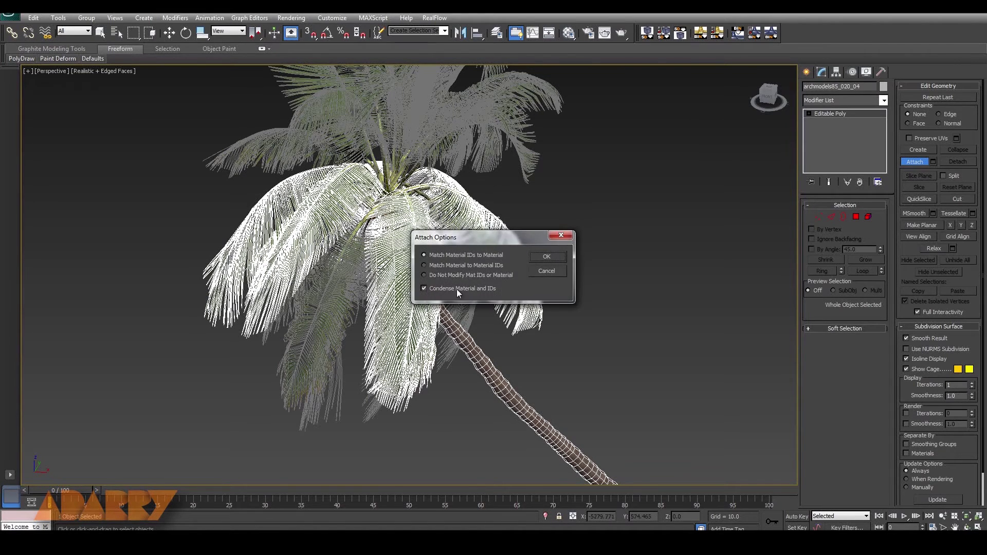
click(547, 257)
click(508, 228)
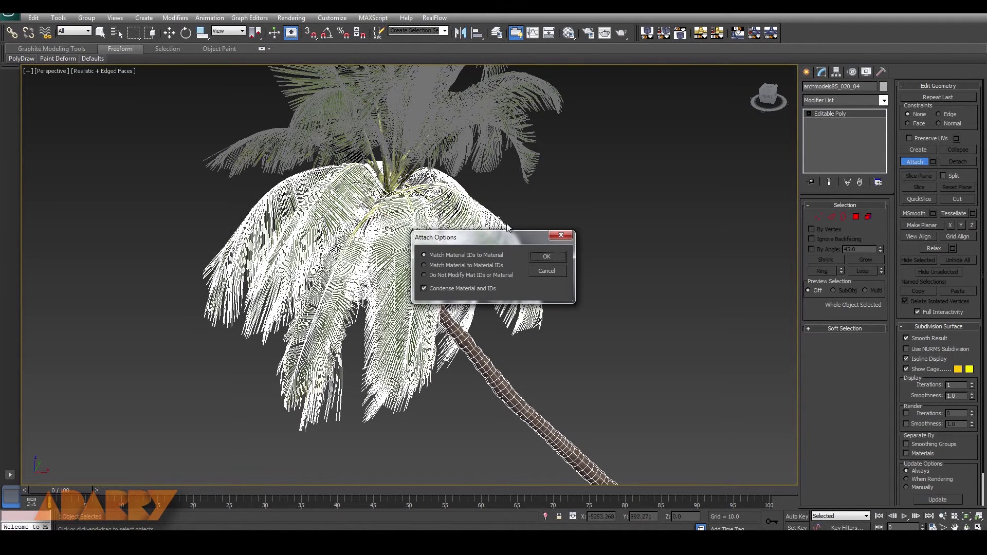
click(547, 257)
Step: Attach the remaining crown parts and the upright top fronds to the trunk with the same material ID matching
alt+middle_drag(609, 322, 540, 217)
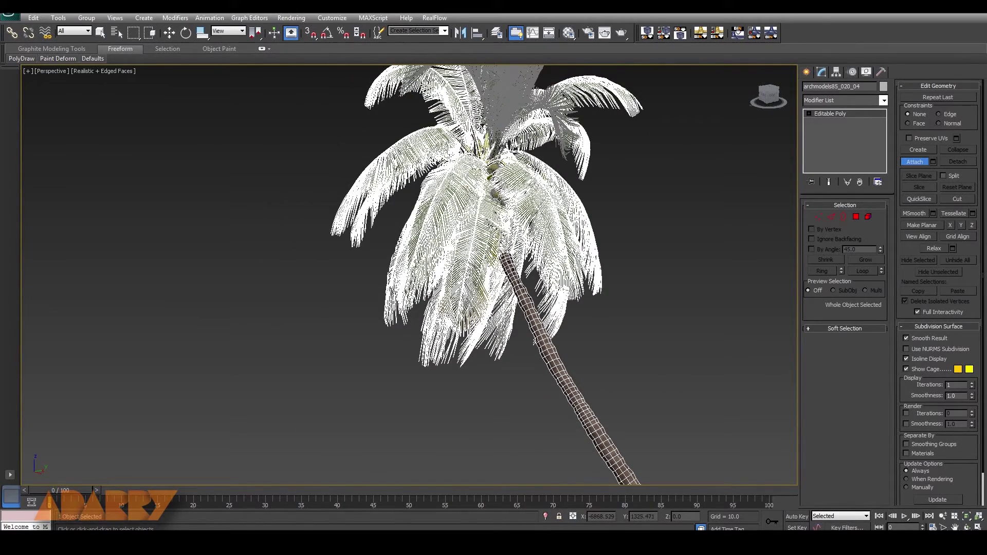
click(498, 196)
click(540, 257)
alt+middle_drag(576, 268, 712, 295)
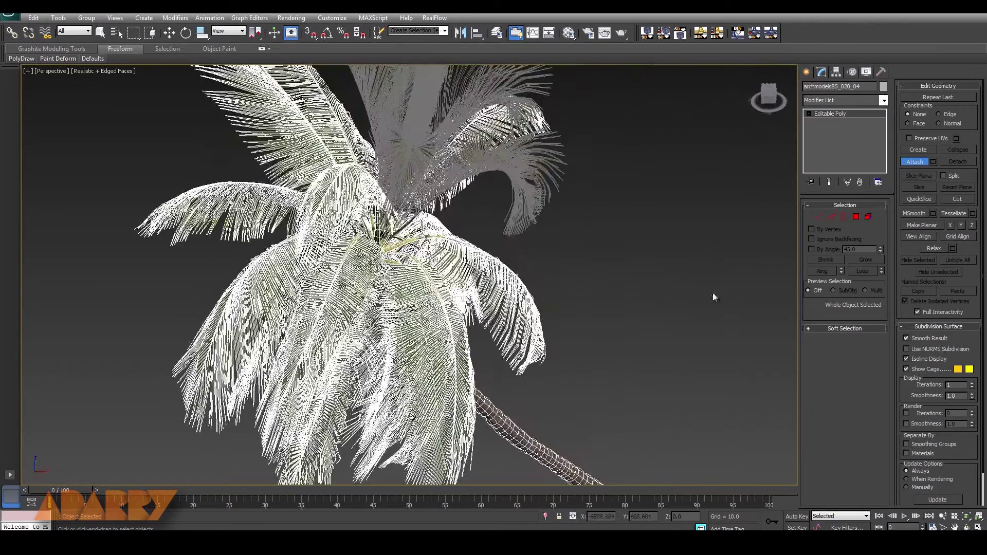
click(419, 110)
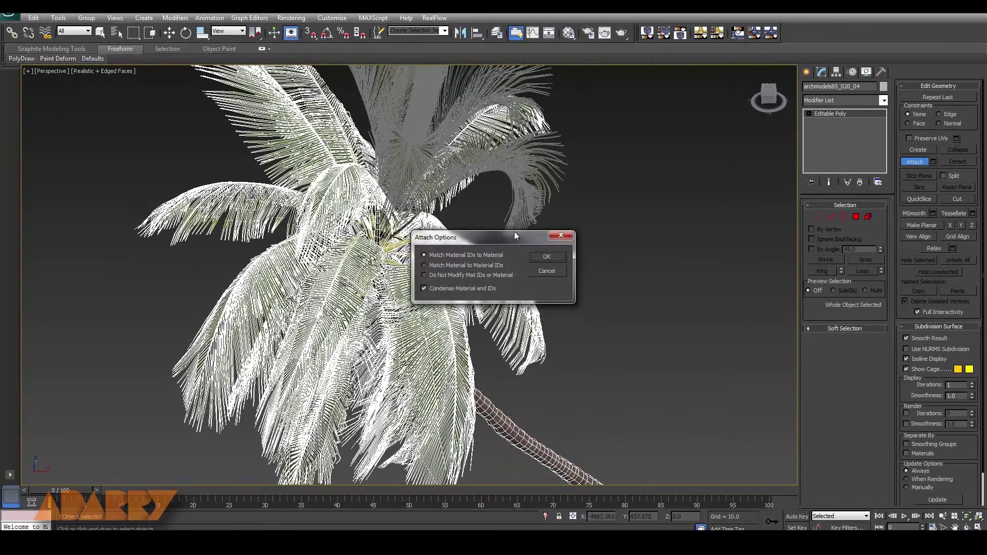
click(542, 258)
Step: In the top view, move the attached palm from outside the backdrop circle to the island and adjust its size and rotation
alt+middle_drag(649, 311, 625, 301)
key(w)
scroll(625, 301, down, 4)
key(alt+w)
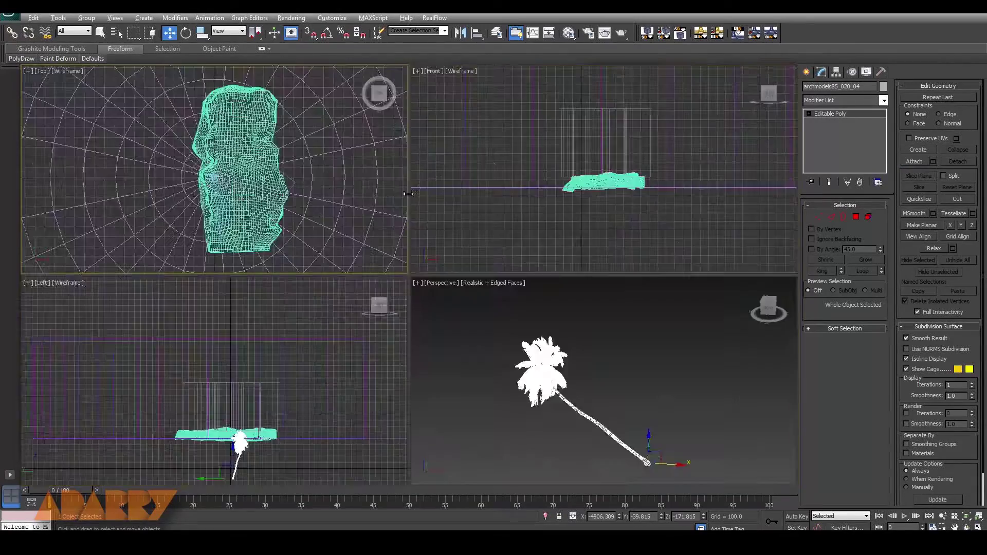
middle_click(405, 194)
key(alt+w)
scroll(552, 250, down, 8)
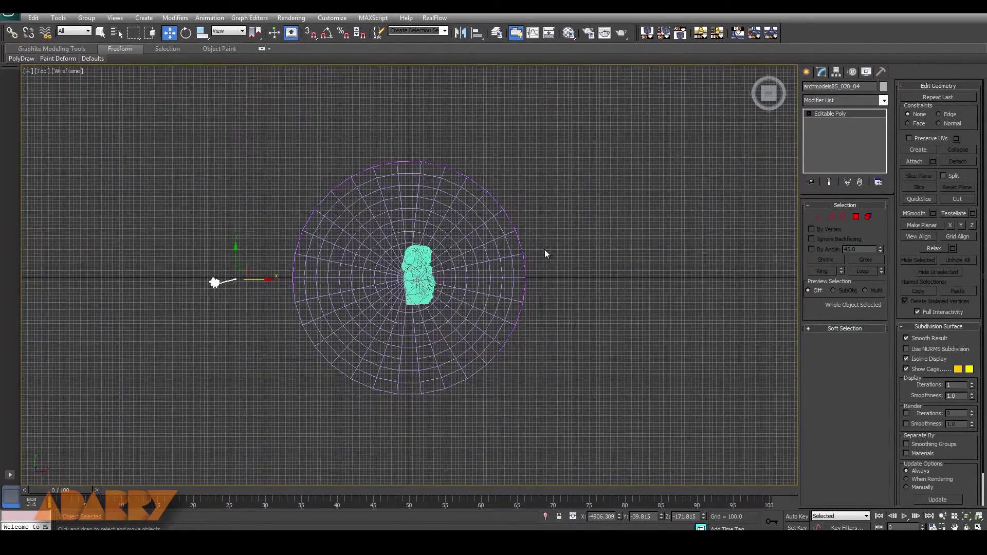
drag(239, 260, 487, 290)
key(r)
key(e)
Step: In the front view, raise the palm until its trunk base sits on the island's surface
key(alt+w)
key(alt+w)
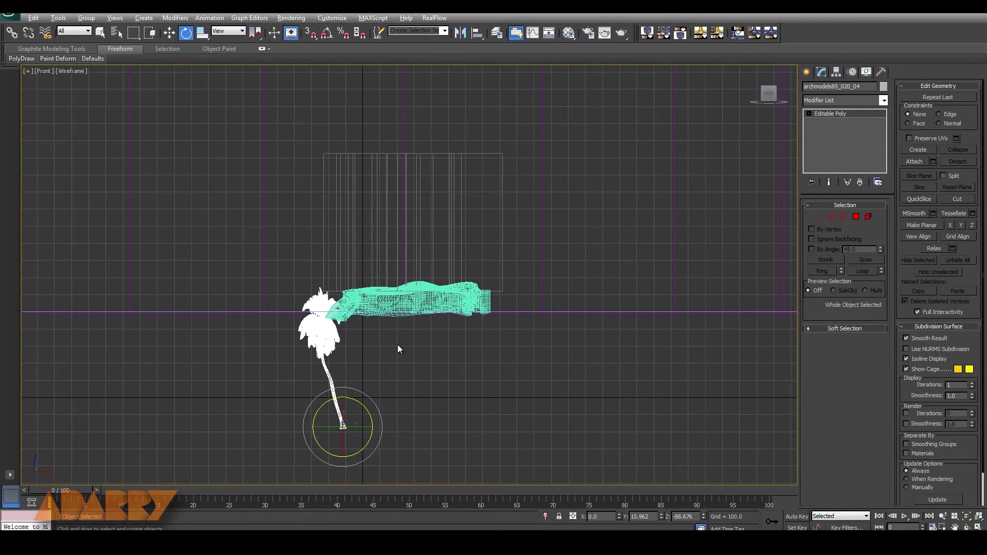
key(w)
click(343, 392)
drag(347, 396, 358, 250)
Step: Tilt the palm outward from the island's edge and turn off edged faces in the perspective view to check its lean
key(r)
key(e)
key(alt+w)
middle_click(614, 305)
key(alt+w)
middle_drag(538, 334, 576, 348)
key(F4)
alt+middle_drag(624, 318, 643, 340)
key(alt+w)
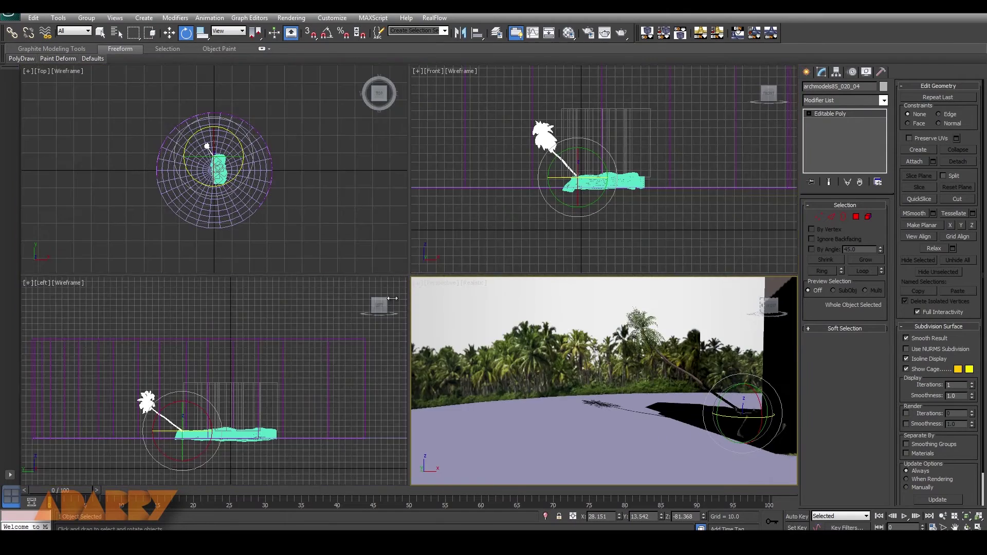
Step: In the left view, rotate the palm nearly upright and compress its height to a scale of 83.3
middle_click(392, 298)
key(alt+w)
scroll(455, 328, up, 2)
drag(407, 325, 440, 369)
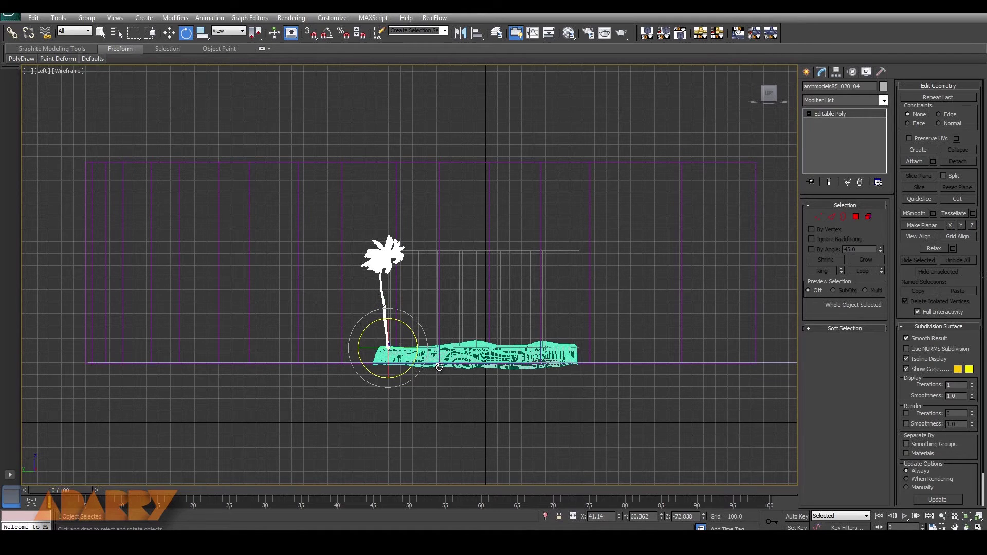
key(r)
drag(387, 313, 388, 322)
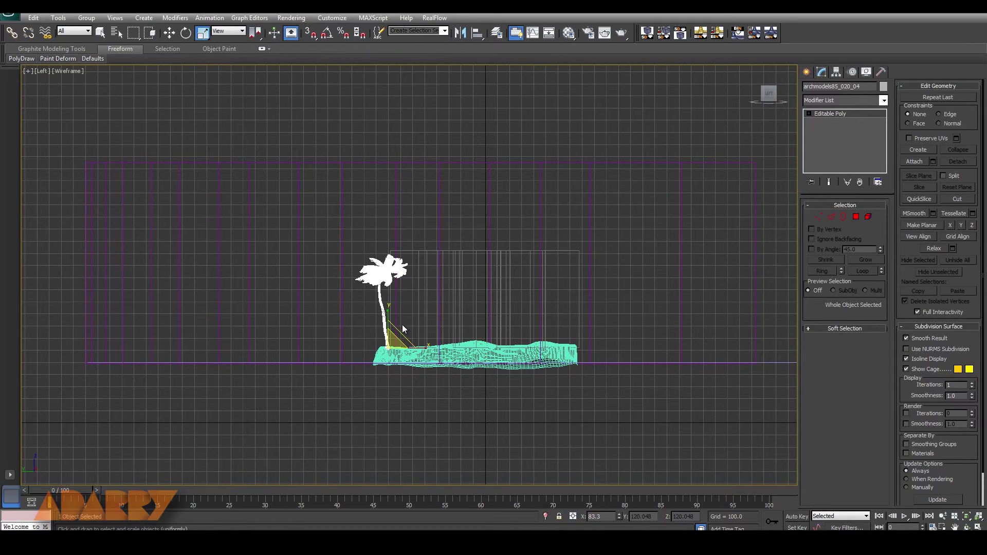
Step: Rotate the palm in the left view to lean outward beyond the island's end and return to the perspective view
key(e)
drag(404, 324, 373, 308)
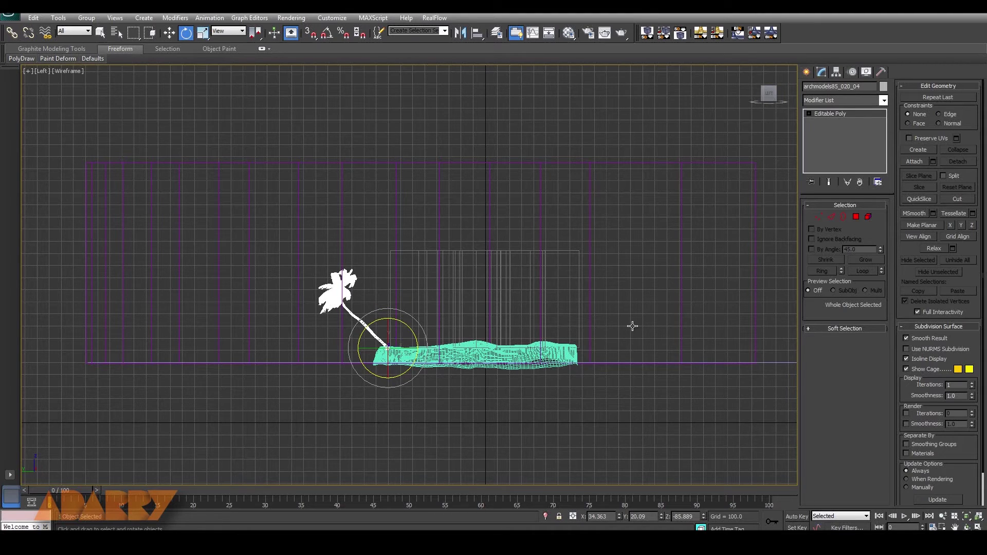
key(alt+w)
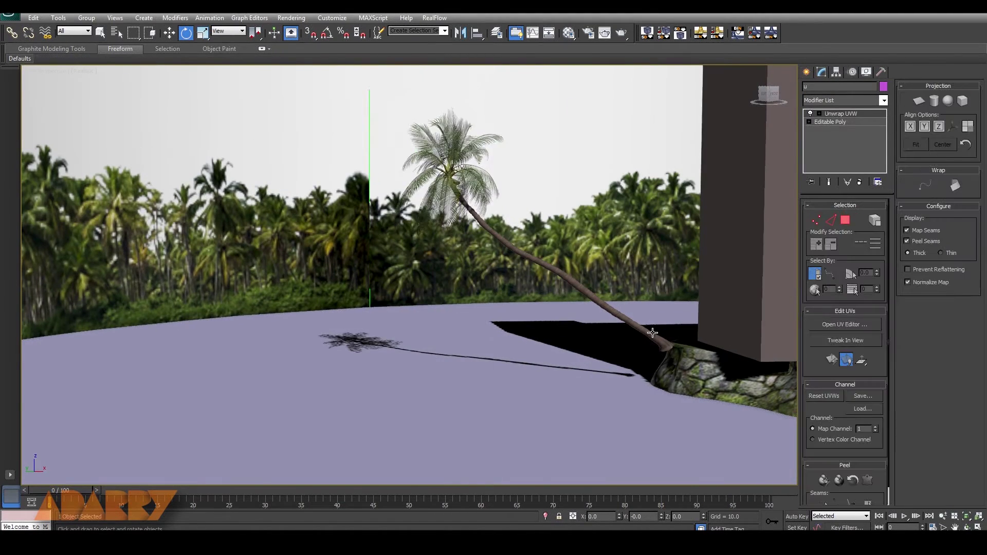
Step: Reselect the leaning palm and shift its base slightly inward onto the stone edge of the island
click(653, 332)
key(w)
click(651, 335)
drag(638, 341, 659, 343)
alt+middle_drag(437, 277, 412, 280)
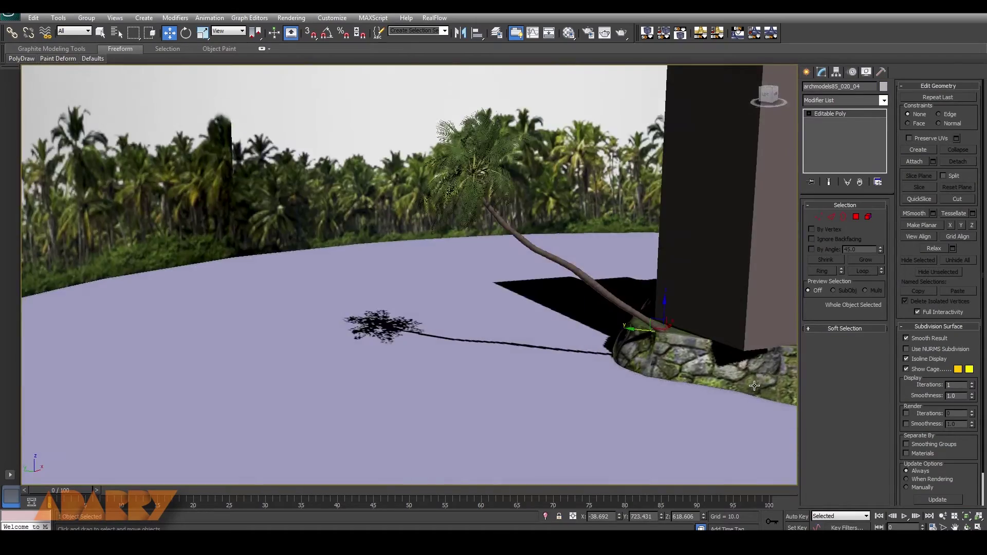
Step: In the top view, copy the leaning palm across to the opposite corner of the island's end
key(alt+w)
right_click(390, 273)
key(alt+w)
key(z)
drag(410, 192, 421, 188)
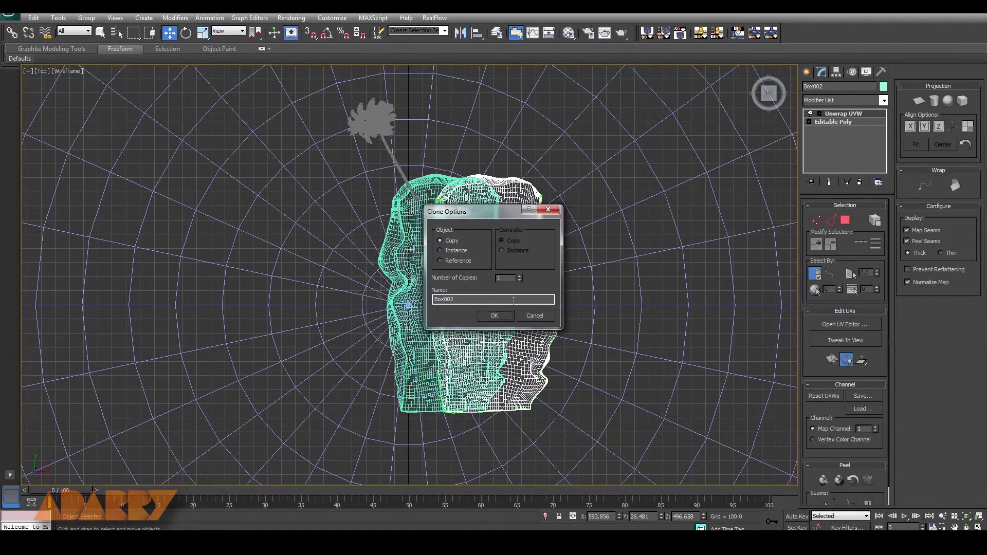
click(495, 315)
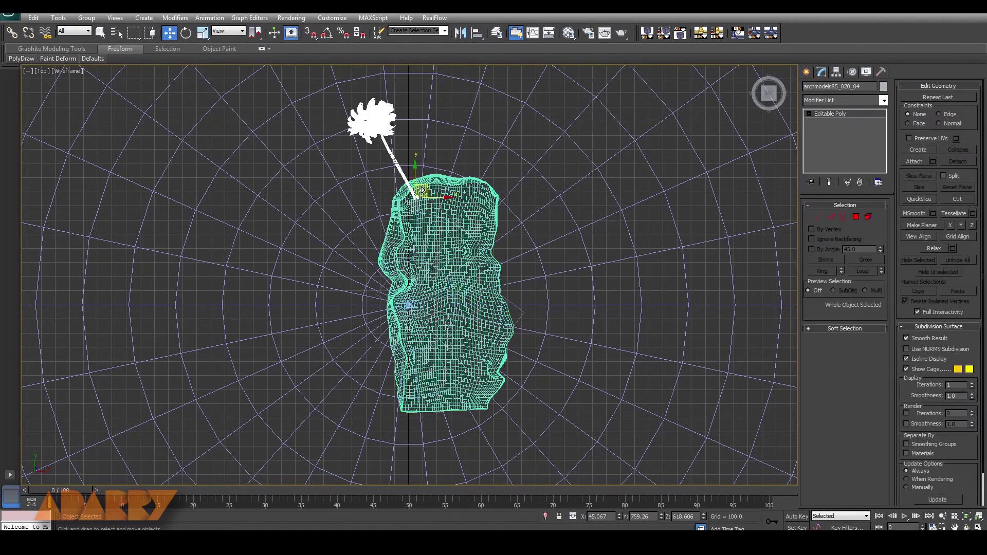
mouse_move(422, 190)
shift+mouse_down()
mouse_move(497, 182)
mouse_move(509, 195)
shift+mouse_up()
click(506, 316)
Step: Rotate the copied palm about -34.66 degrees around Z in the top view and check both palms in perspective
key(e)
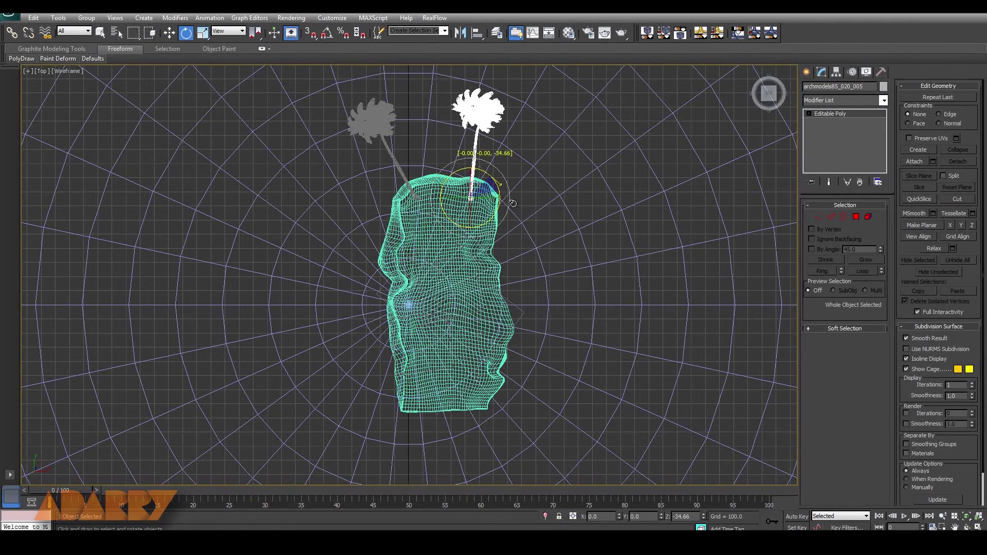
key(alt+w)
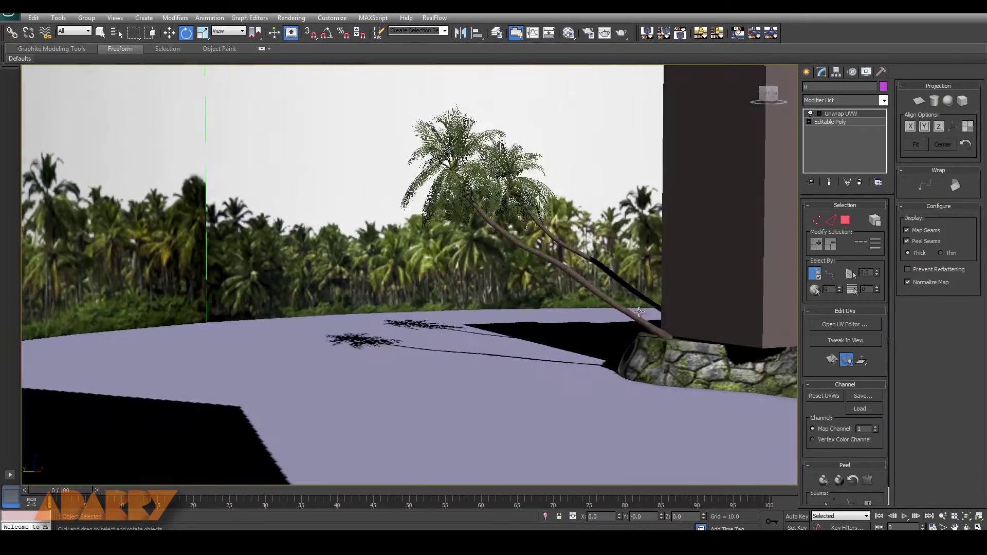
alt+middle_drag(591, 303, 612, 314)
scroll(579, 297, down, 5)
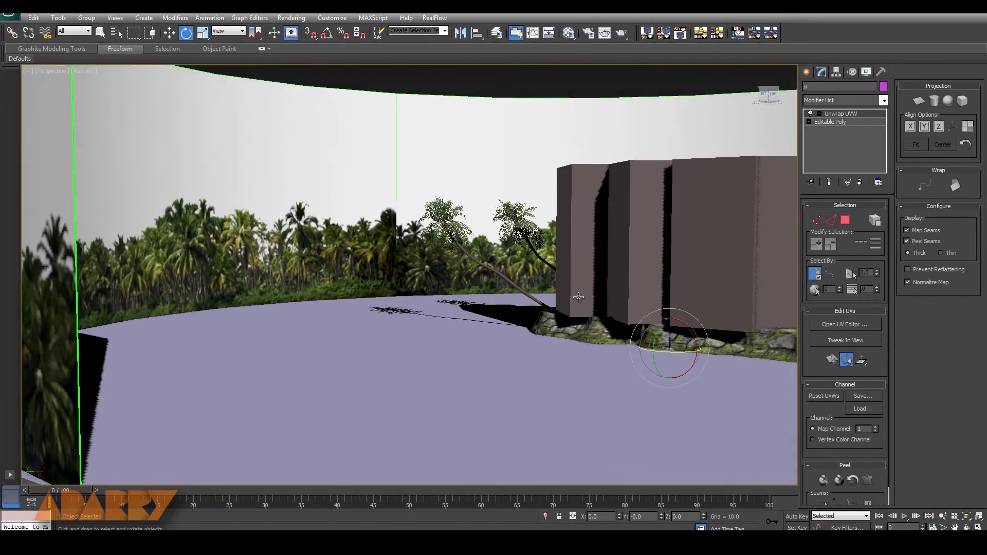
scroll(578, 298, down, 2)
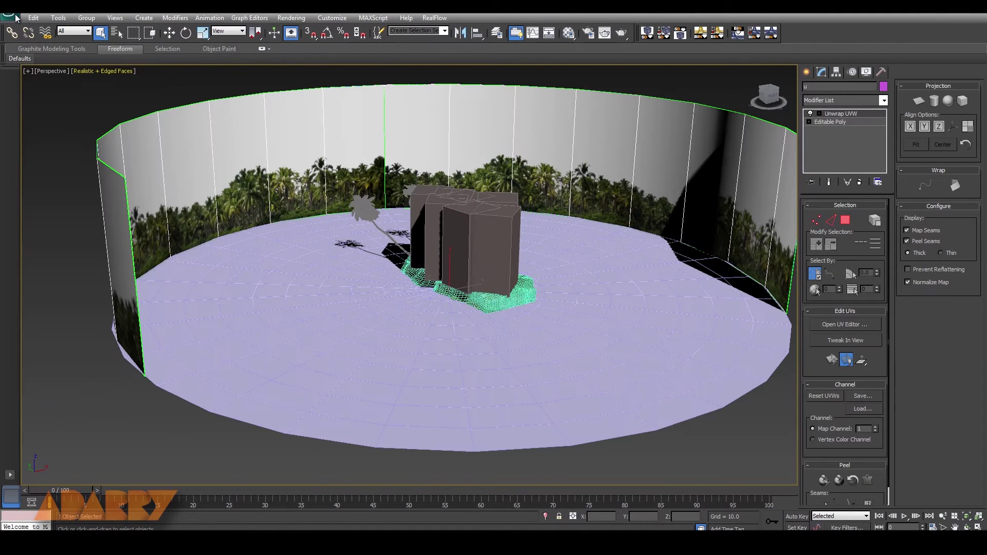
Step: Merge the House boat group from BOAT_BASE11.max into the scene, using the scene materials for duplicate material names
click(10, 6)
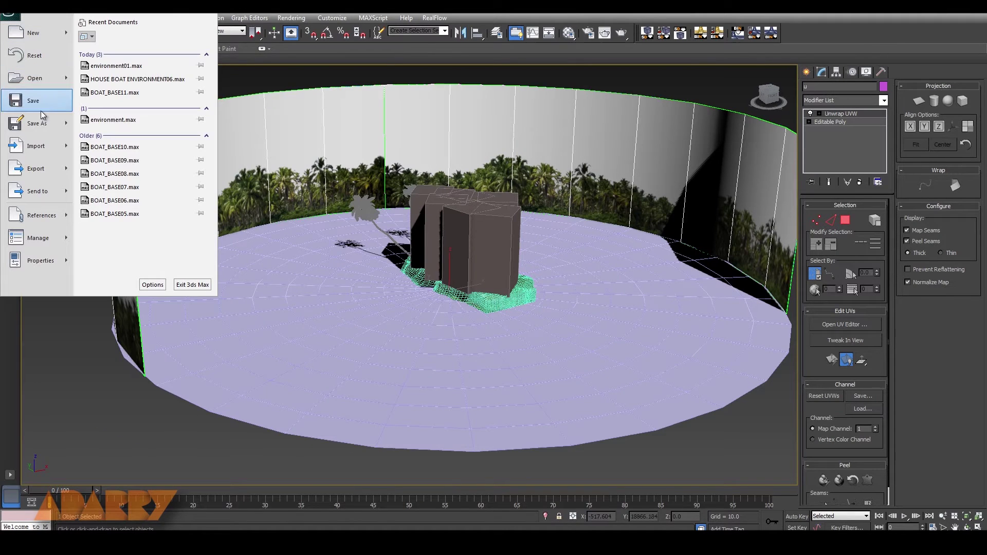
mouse_move(37, 149)
click(119, 90)
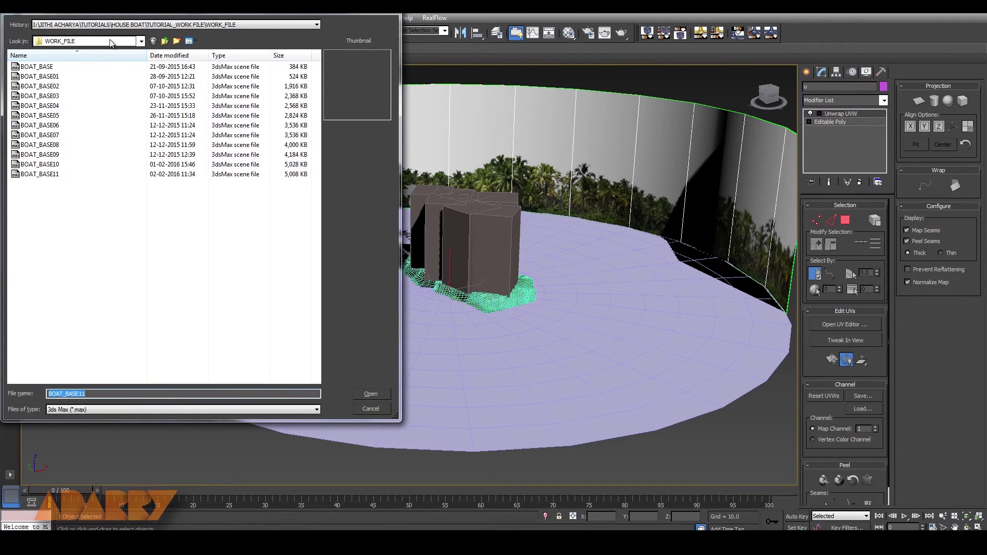
click(65, 175)
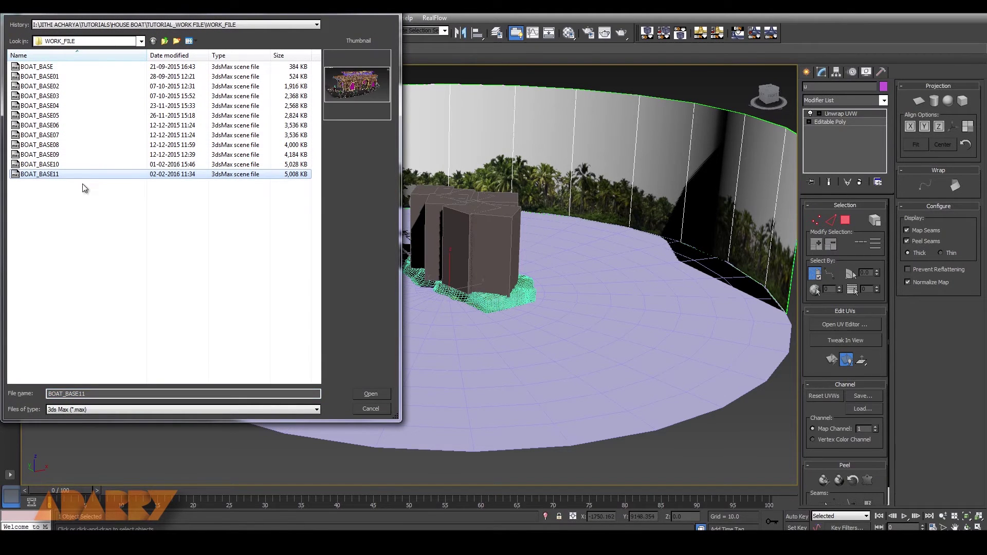
click(370, 395)
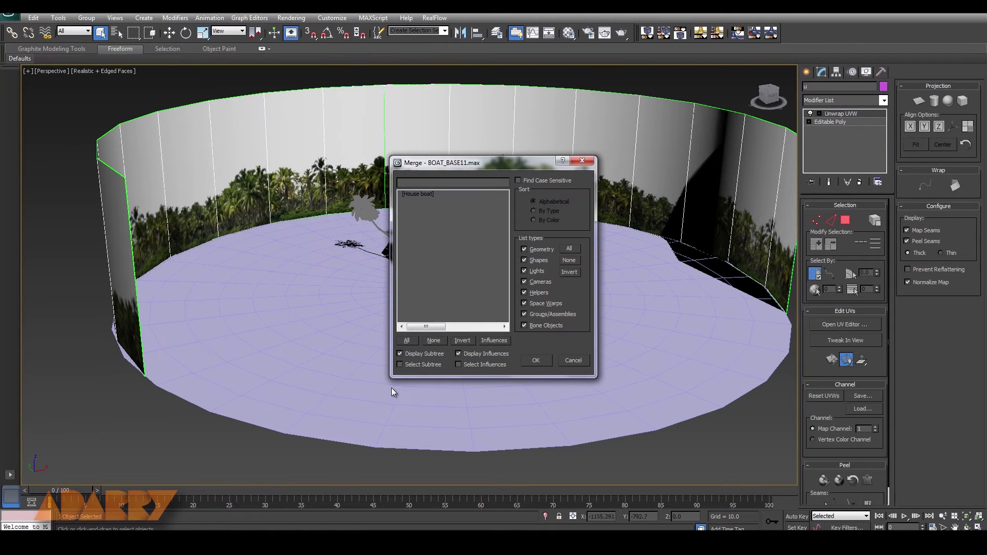
click(417, 195)
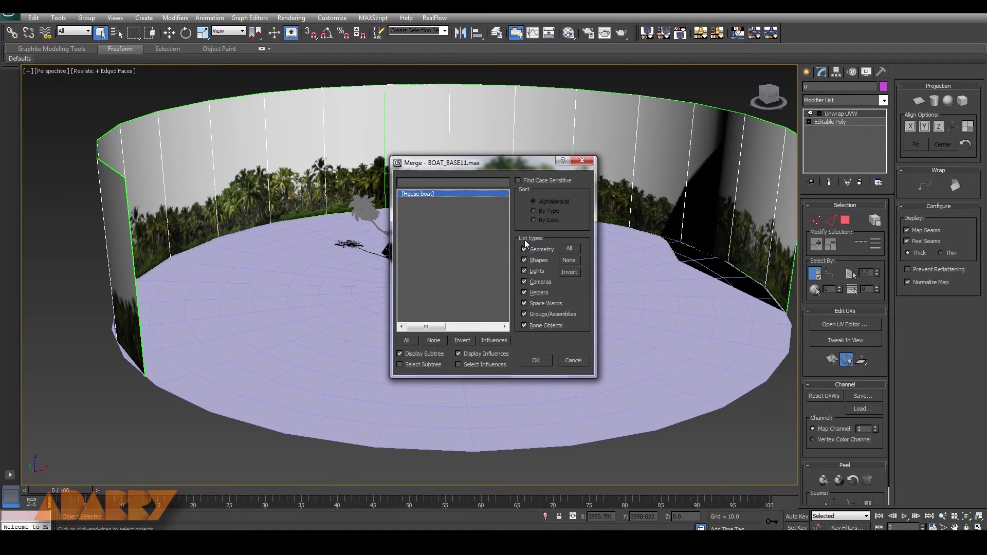
click(532, 360)
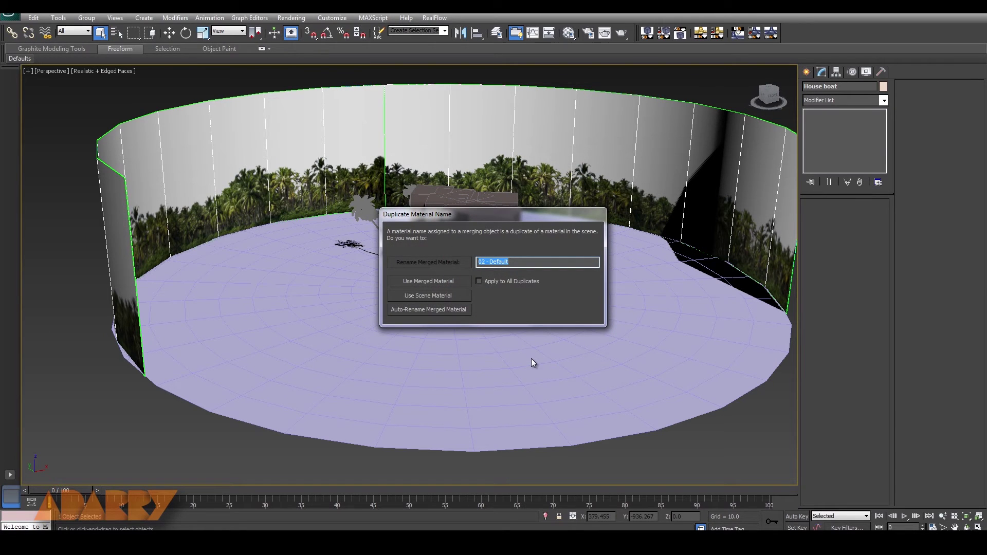
click(442, 295)
click(443, 297)
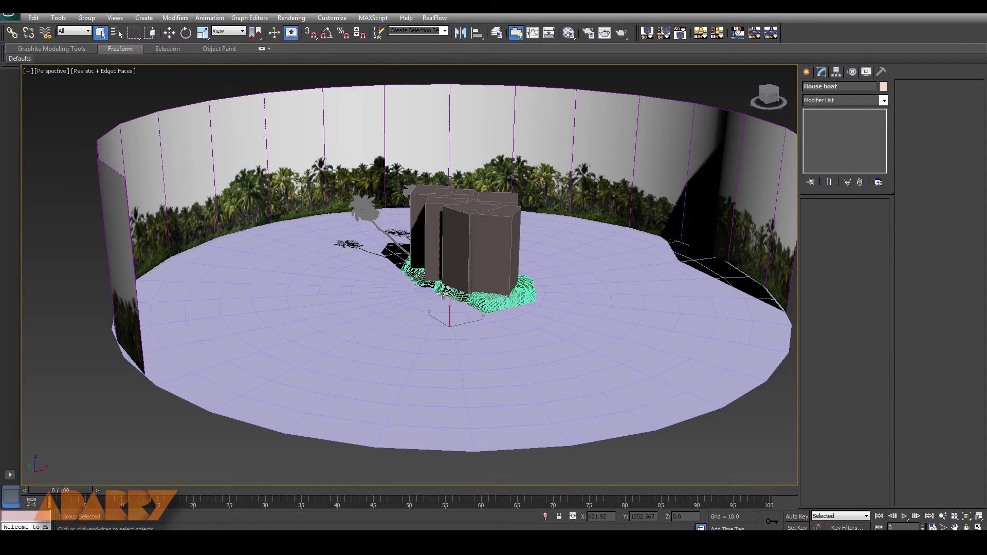
Step: Raise the merged houseboat from below the water plane and move it out to the palm end of the island
alt+middle_drag(509, 436, 516, 398)
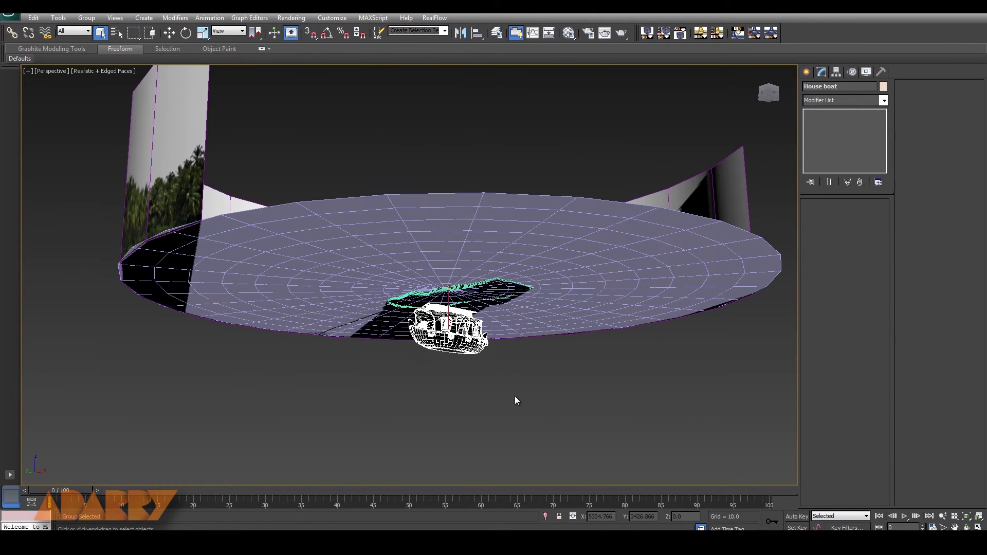
key(w)
drag(450, 300, 450, 224)
alt+middle_drag(496, 306, 499, 352)
drag(451, 211, 373, 217)
Step: In the top view, move the houseboat slightly farther out from the island's end beneath the palm crowns
key(alt+w)
right_click(402, 196)
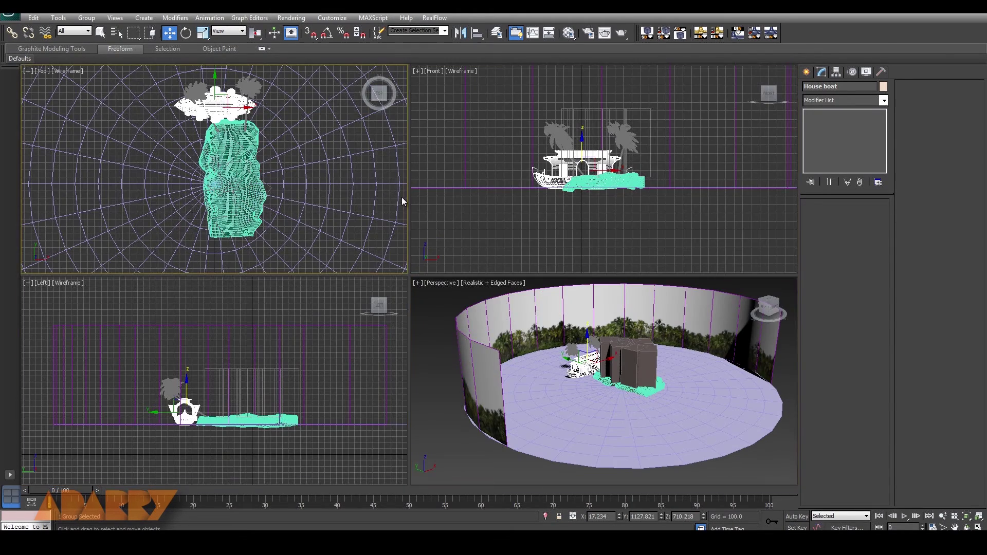
key(alt+w)
middle_drag(503, 235, 502, 251)
scroll(503, 250, up, 2)
drag(412, 109, 398, 78)
middle_drag(465, 175, 474, 250)
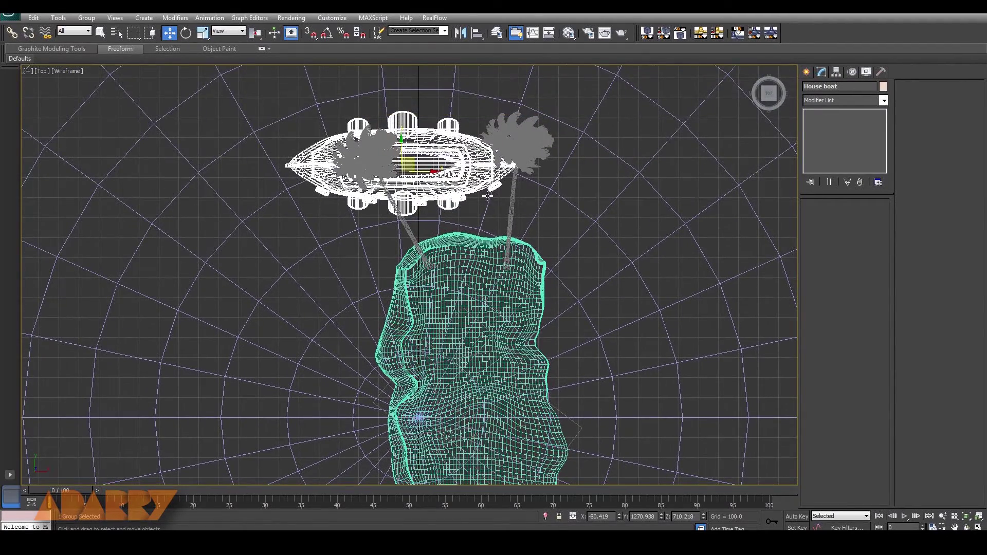
Step: Turn the houseboat diagonally in the top view and scale it down uniformly to 74.167
key(e)
drag(430, 157, 402, 178)
key(r)
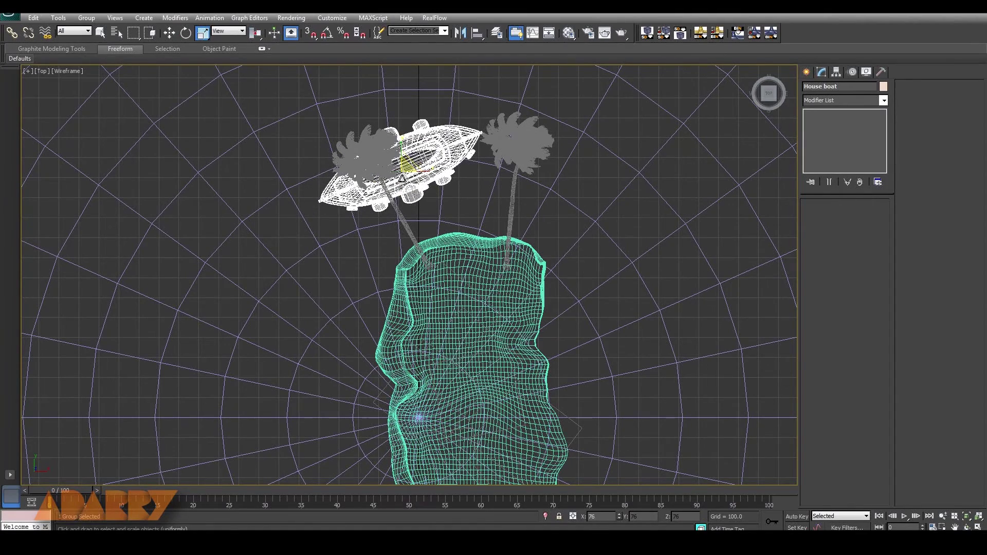
key(alt+w)
key(alt+w)
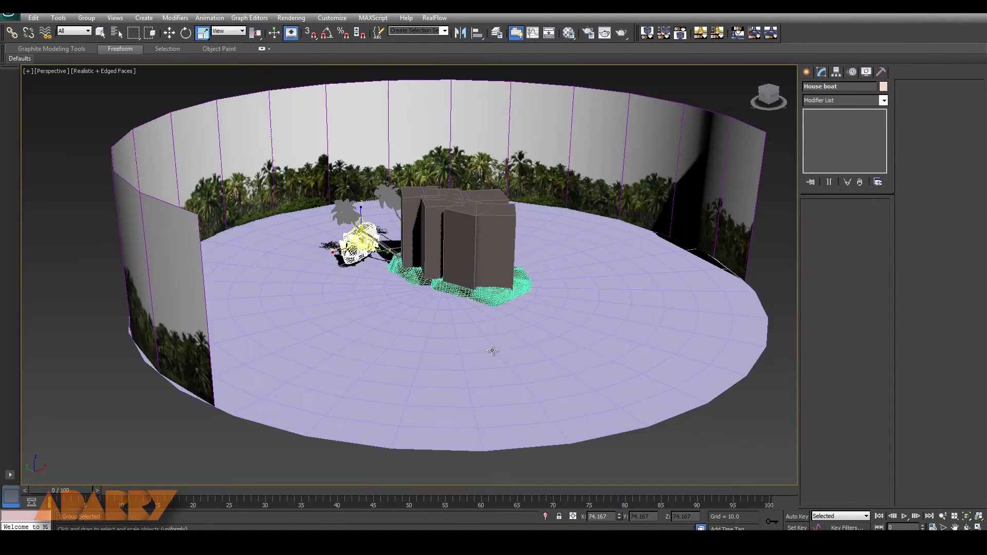
Step: Lower the houseboat in the perspective view until its hull sits on the water surface
alt+middle_drag(493, 350, 476, 321)
scroll(344, 219, up, 5)
key(w)
drag(278, 156, 278, 168)
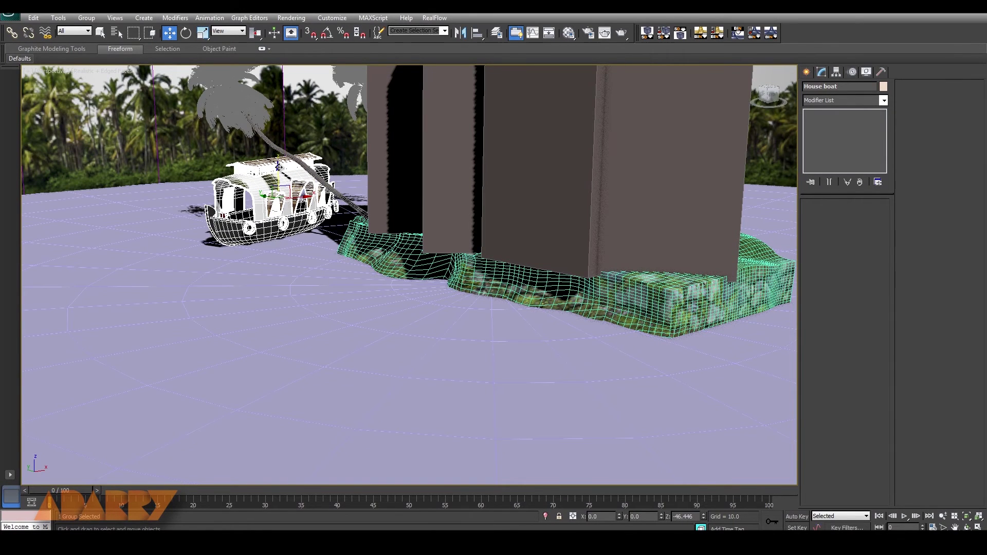
alt+middle_drag(354, 263, 354, 236)
Step: In the top view, rotate the houseboat slightly and shift it to between the two palm crowns, returning to the perspective view
key(alt+w)
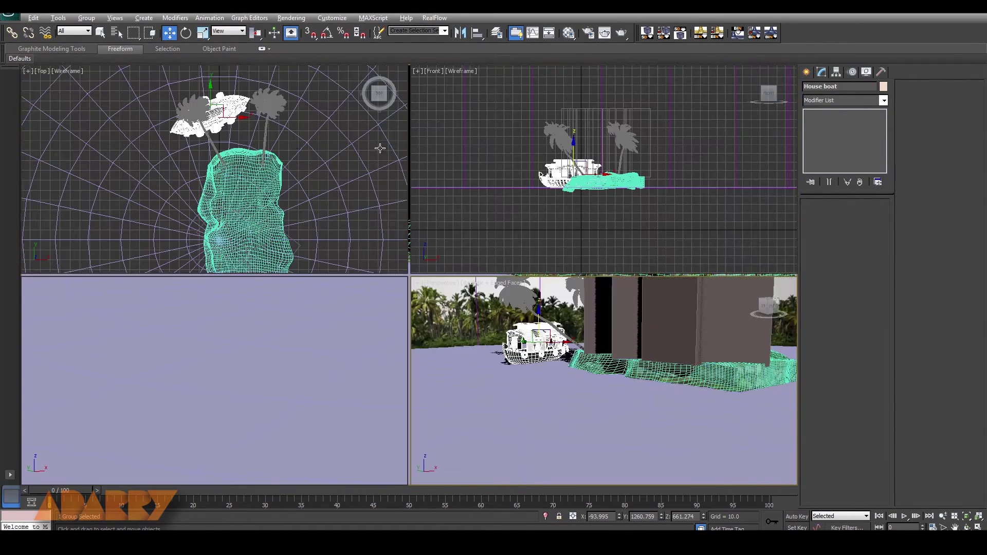
key(alt+w)
key(r)
key(e)
drag(423, 154, 428, 151)
key(w)
key(alt+w)
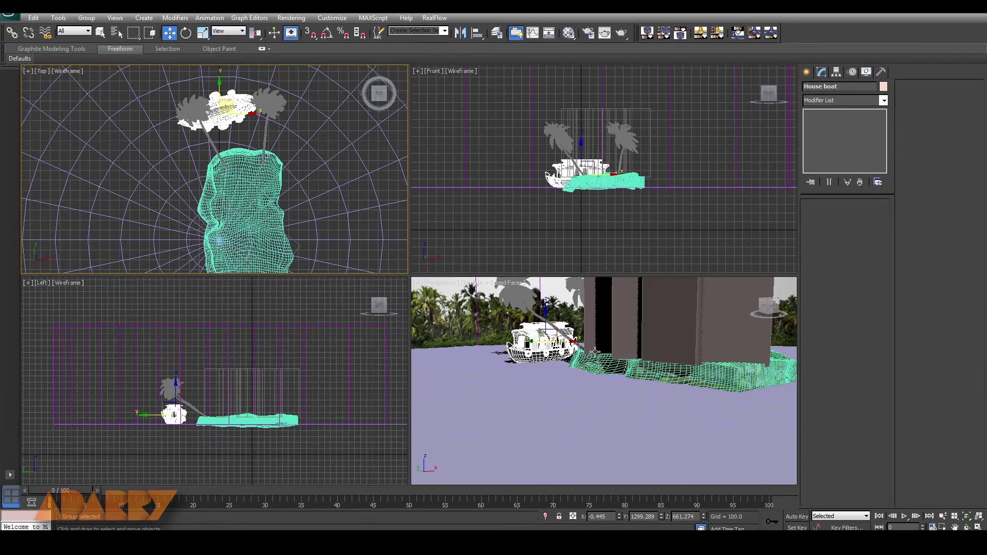
right_click(592, 351)
key(alt+w)
middle_drag(470, 293, 474, 295)
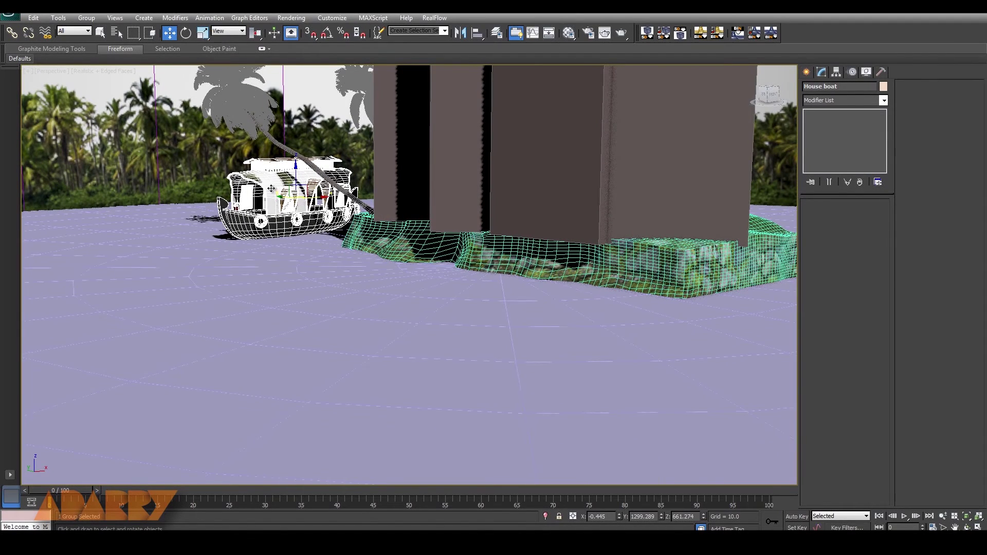
Step: Fine-tune the houseboat's rotation in the perspective view and check its placement beside the island up close
key(e)
drag(286, 201, 283, 199)
middle_drag(482, 229, 513, 273)
scroll(470, 245, up, 2)
click(520, 362)
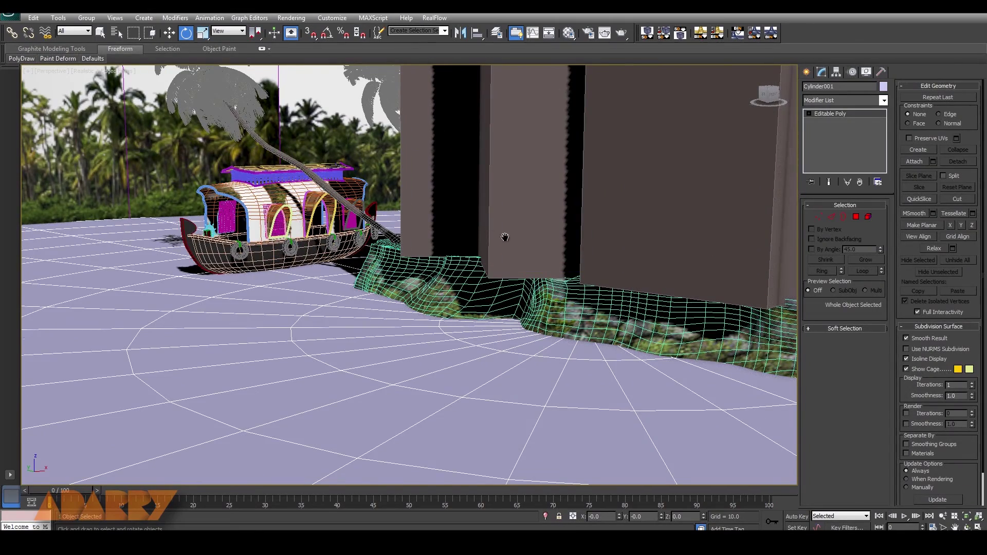
middle_drag(505, 237, 532, 263)
scroll(375, 238, up, 2)
middle_drag(375, 238, 408, 280)
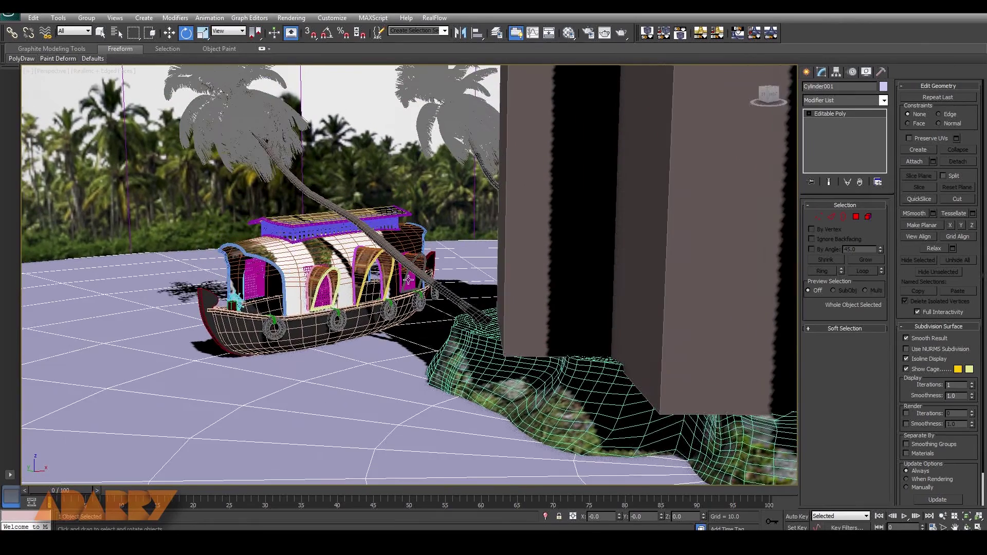
scroll(408, 280, up, 1)
click(283, 260)
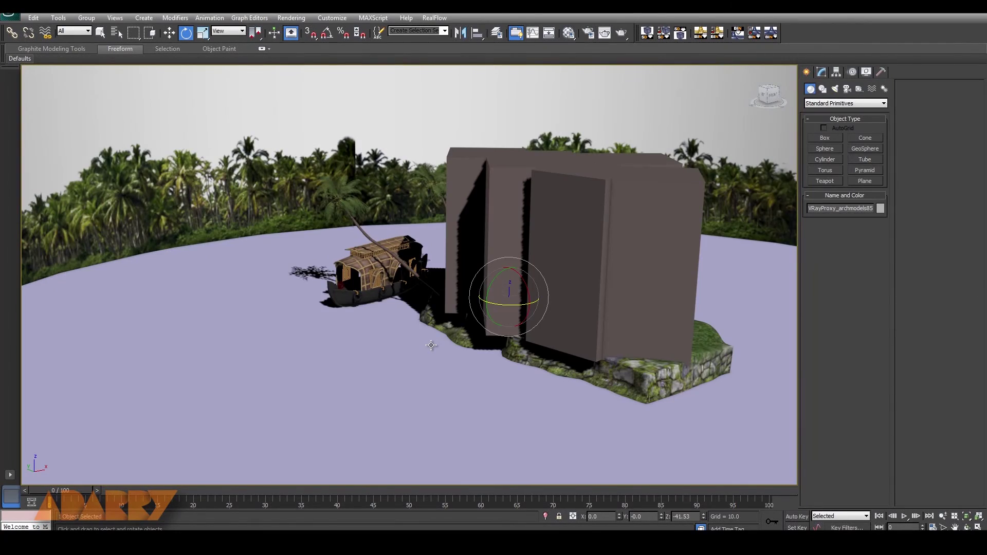